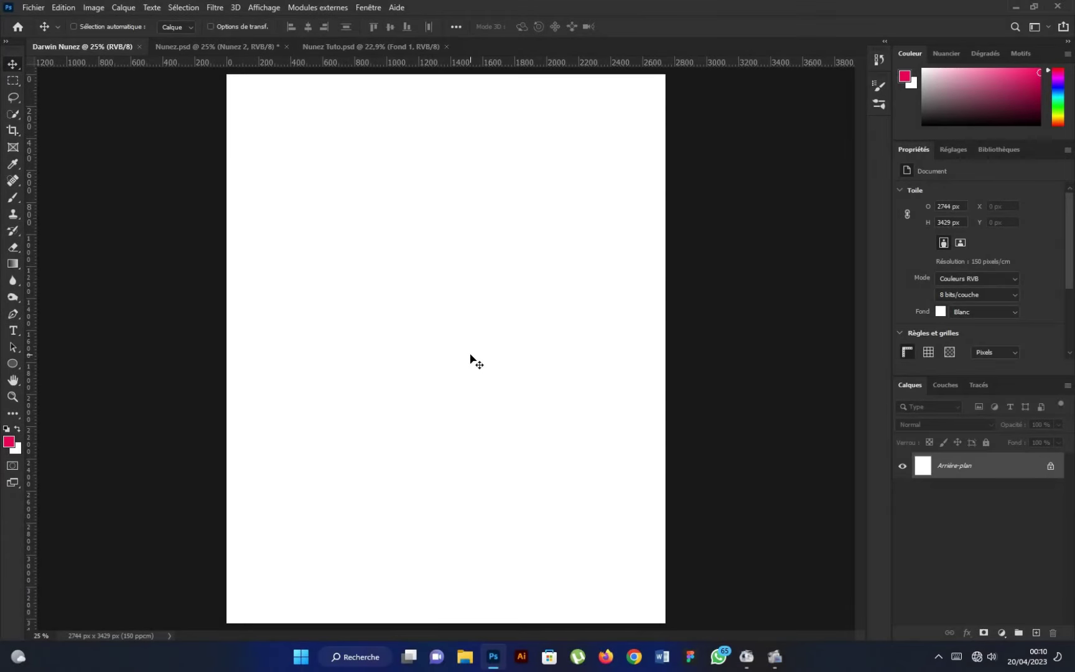
Add a Couleur unie solid fill layer in dark red, hex 840012
click(1001, 632)
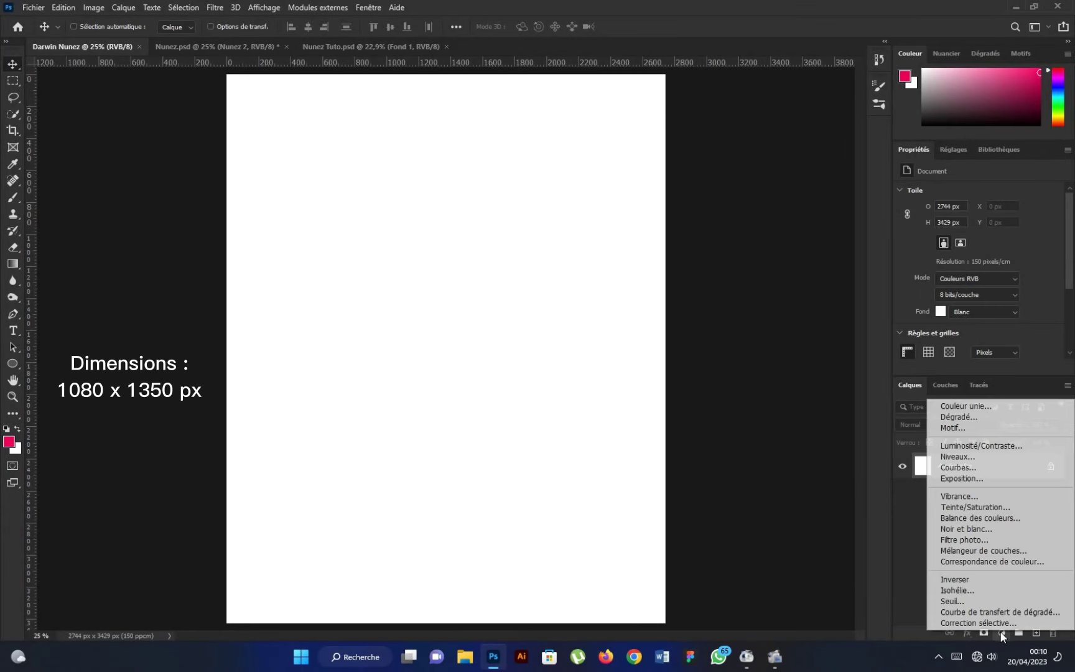
click(935, 408)
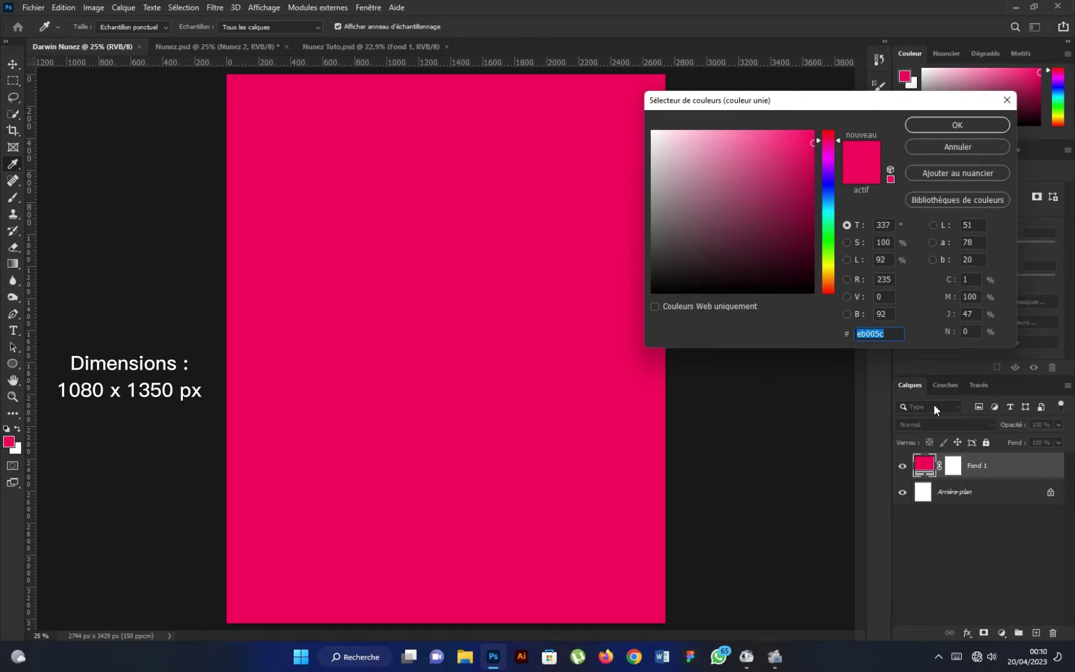
click(814, 197)
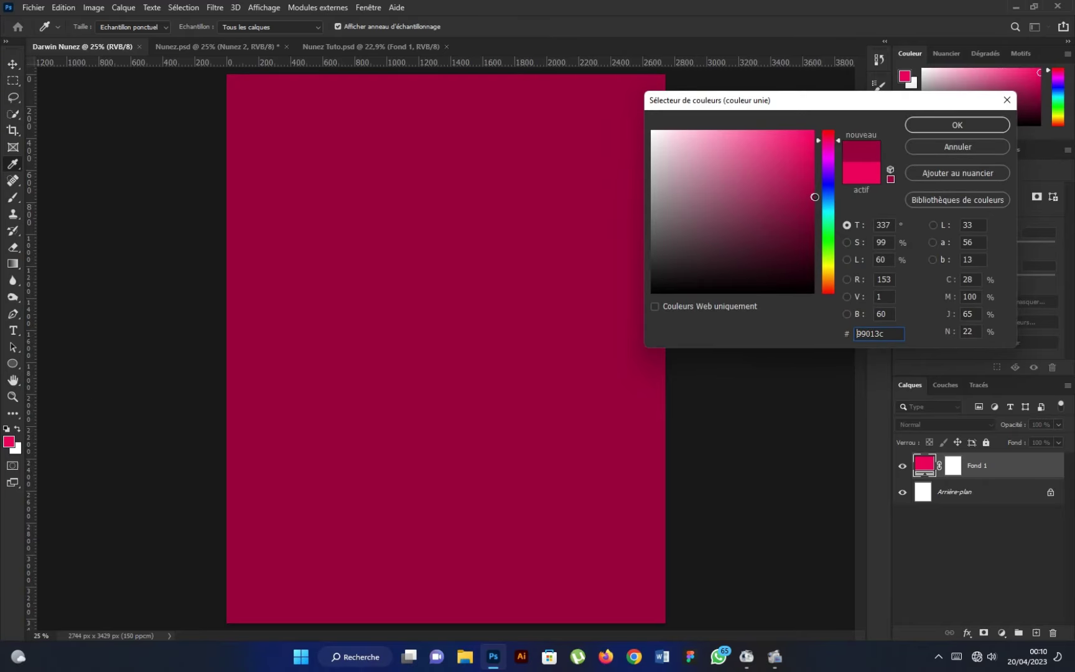
drag(887, 334, 856, 333)
text(840012)
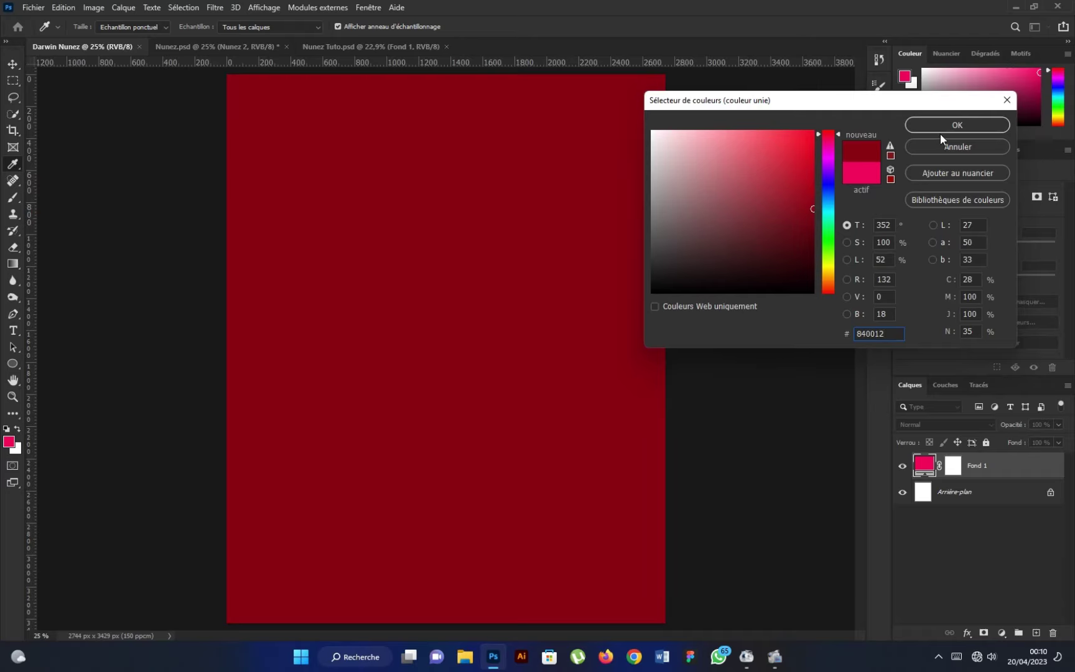
click(943, 127)
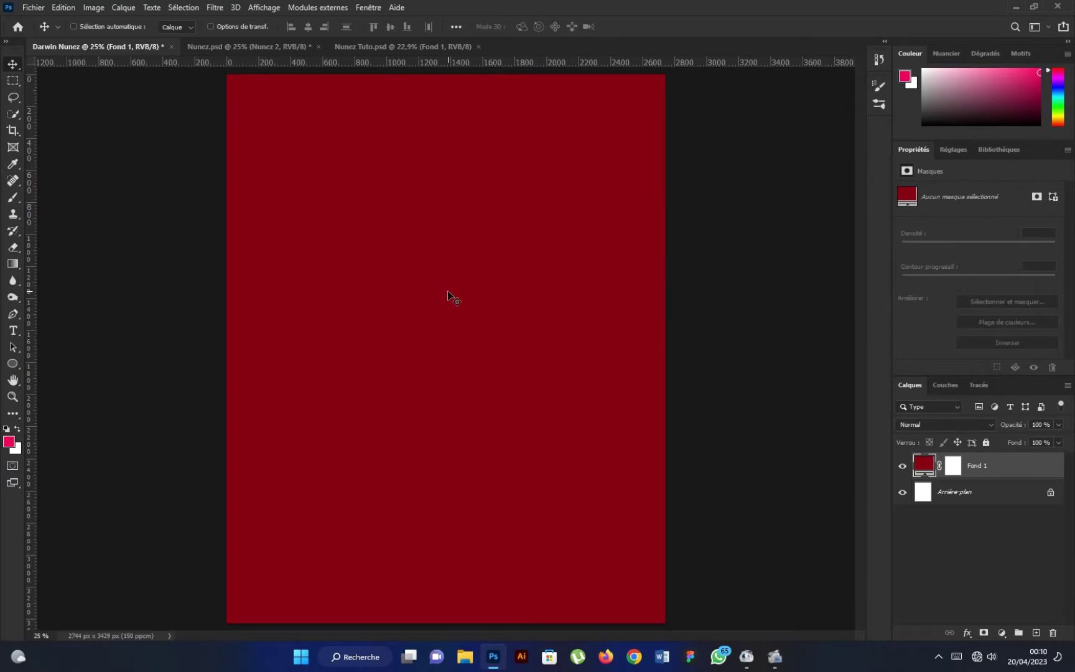
Import and embed the 16-9 stadium photo from the Nunez image folder
click(33, 8)
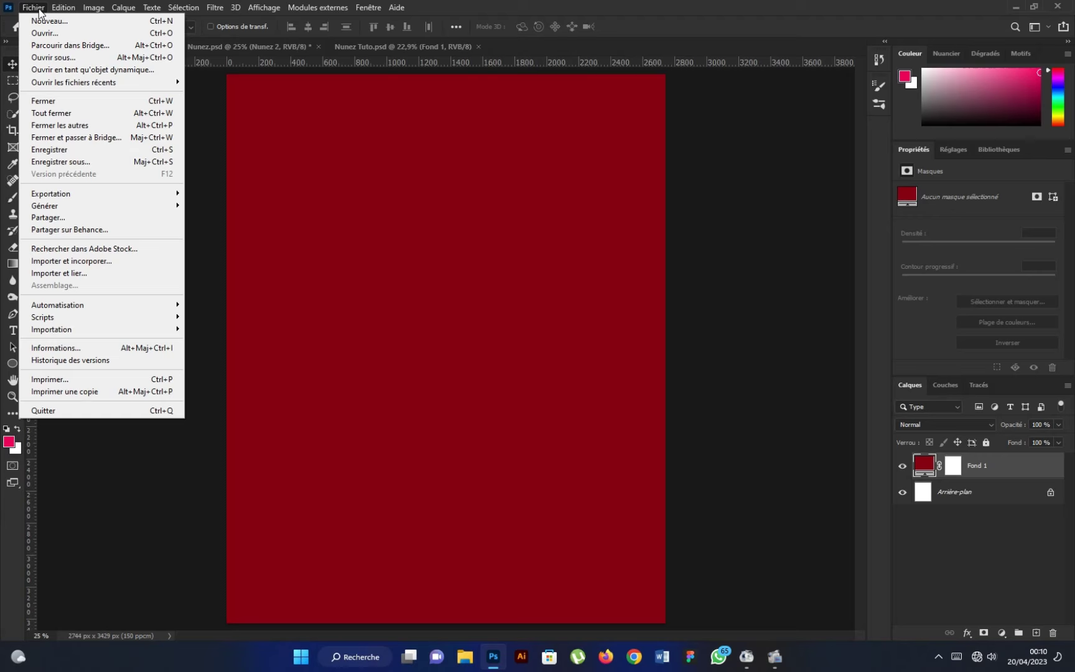
click(47, 266)
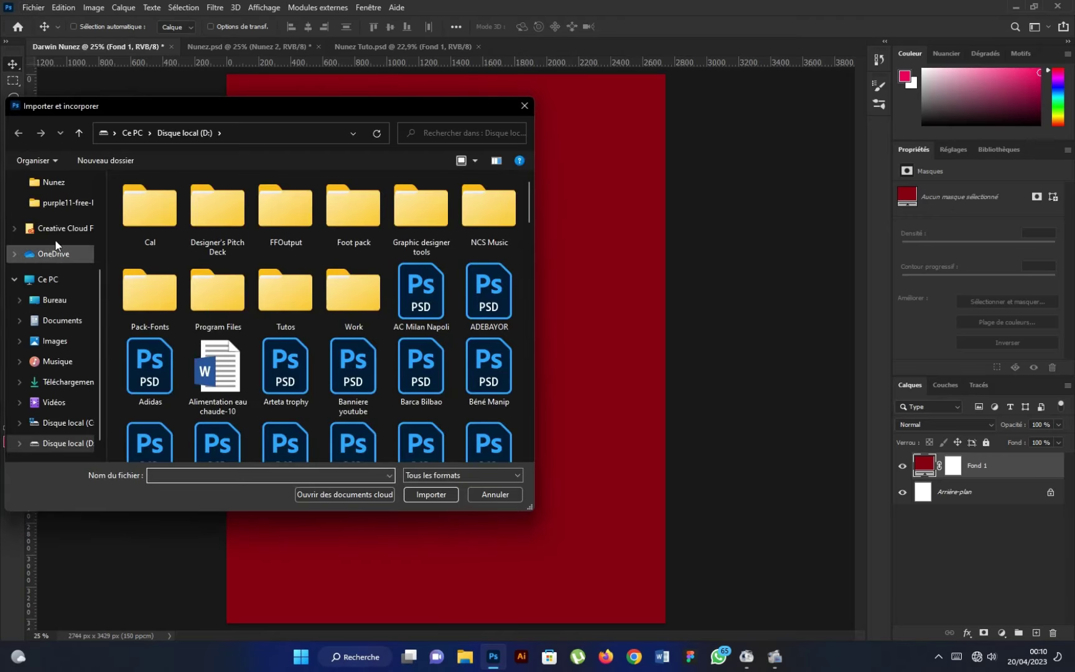
click(54, 184)
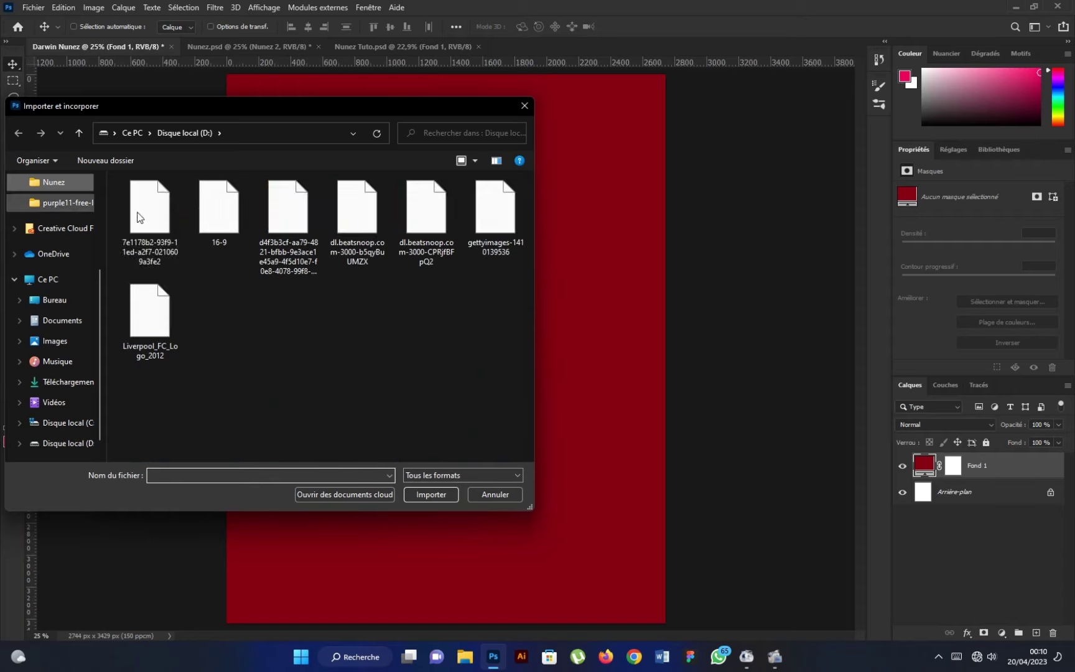
click(196, 227)
click(414, 494)
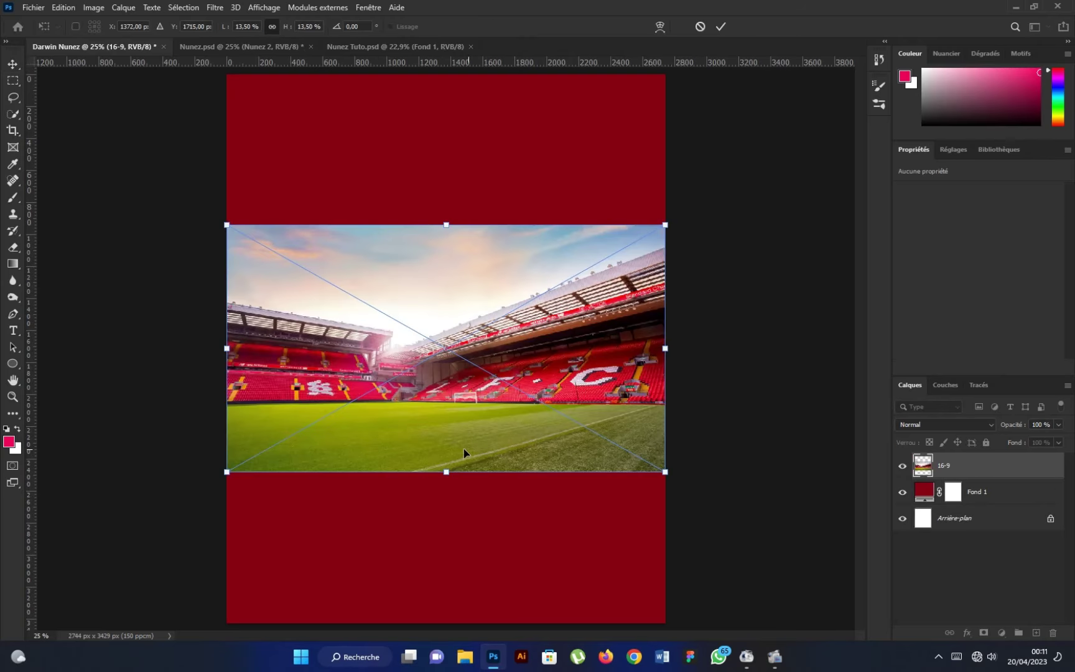
Stretch the 16-9 stadium photo to cover most of the poster and commit it
scroll(474, 479, down, 1)
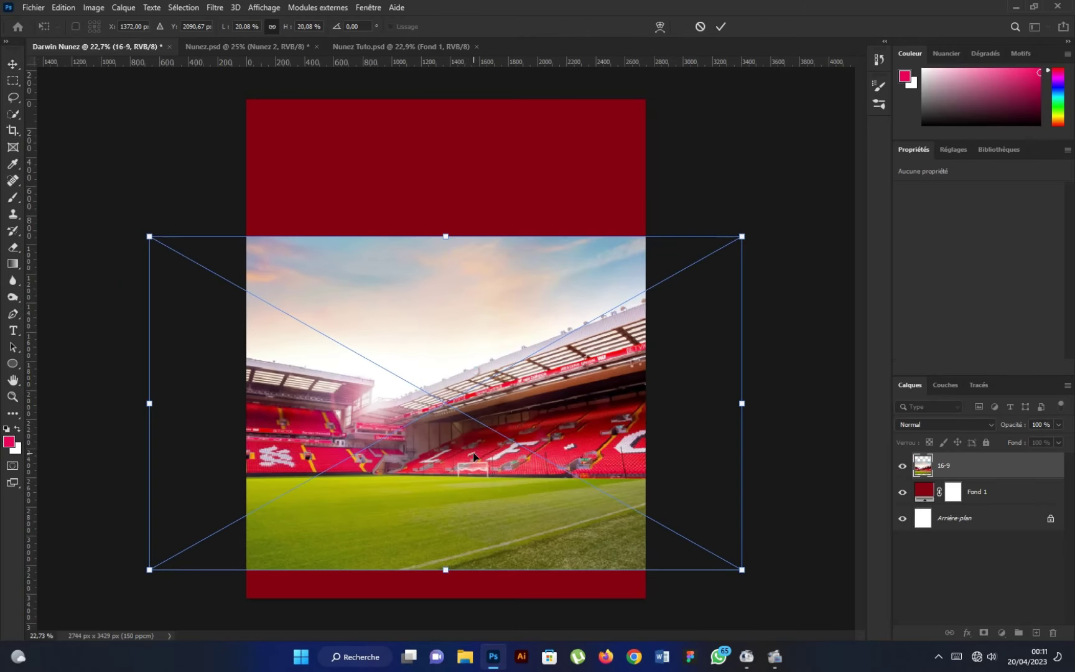
drag(447, 572, 445, 597)
drag(446, 237, 446, 175)
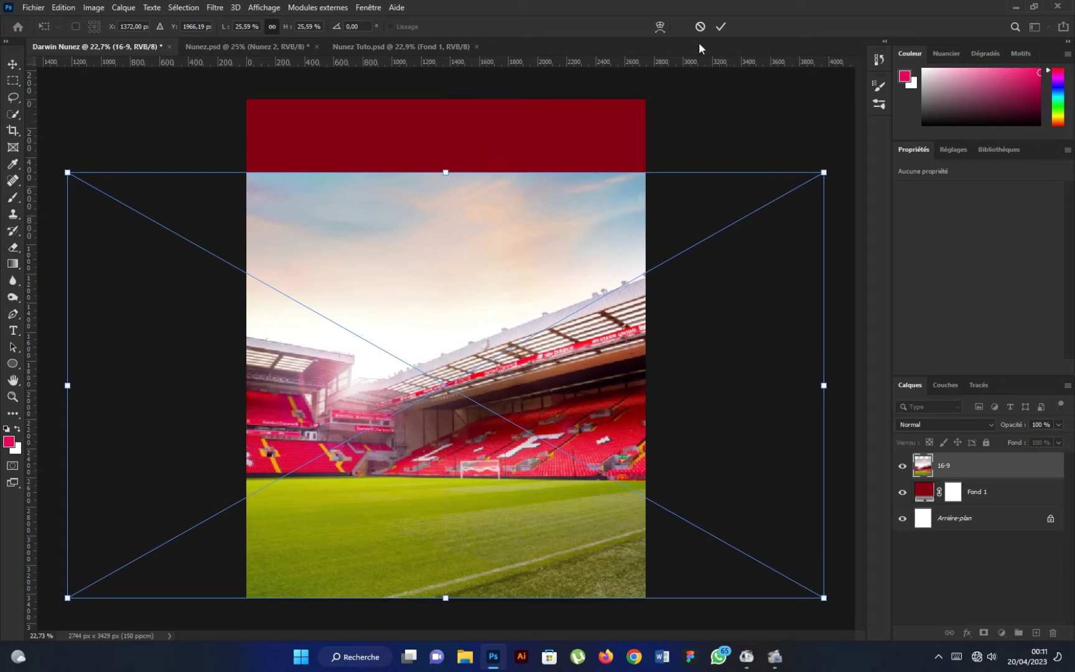
click(721, 26)
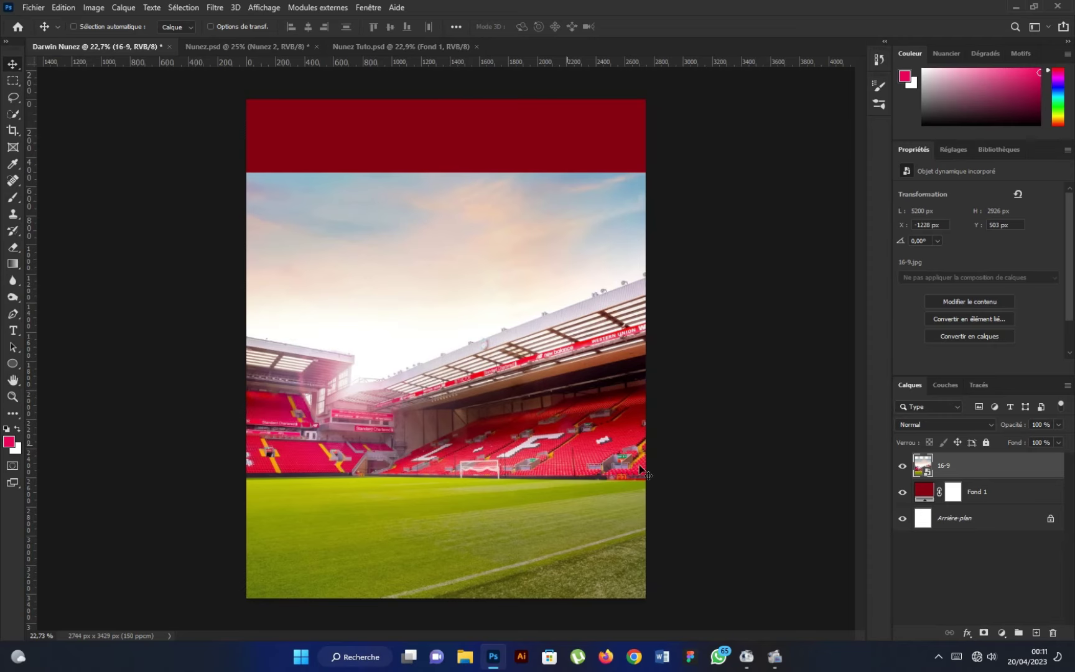
click(950, 426)
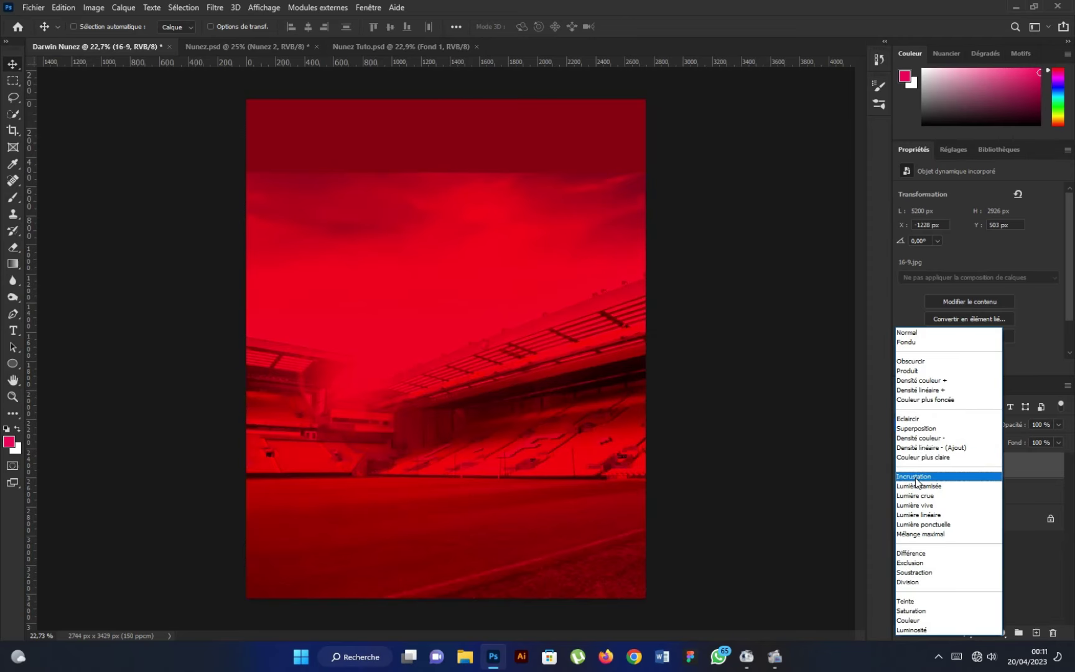
Set the stadium photo to Produit (Multiply), add a layer mask, and pick a soft round brush
click(907, 371)
click(984, 633)
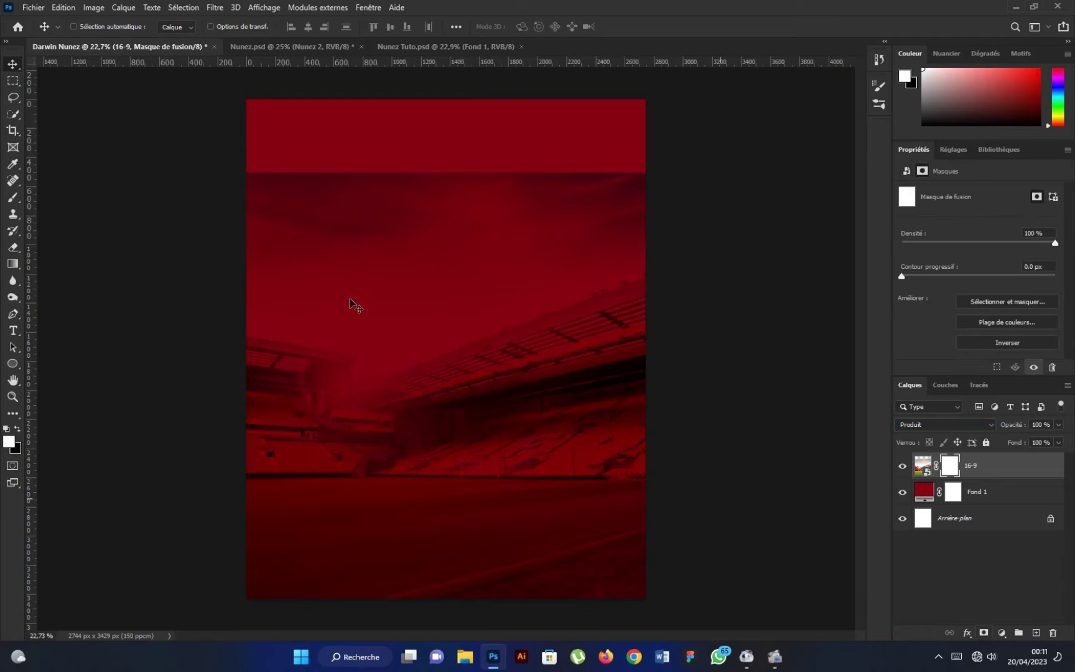
click(14, 198)
click(94, 28)
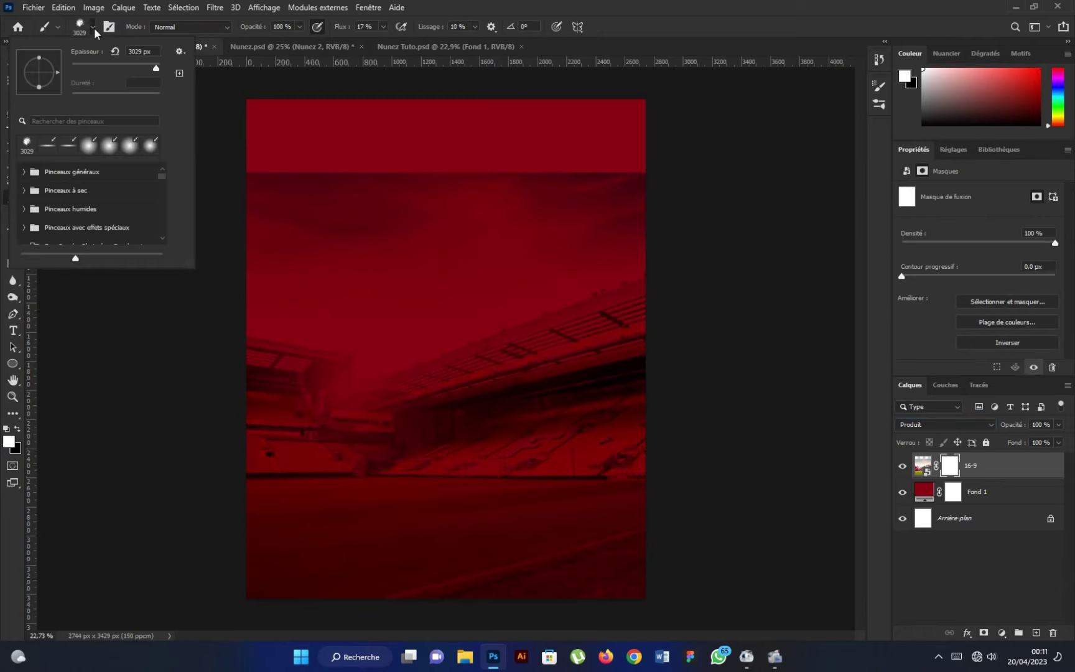
click(90, 148)
click(415, 34)
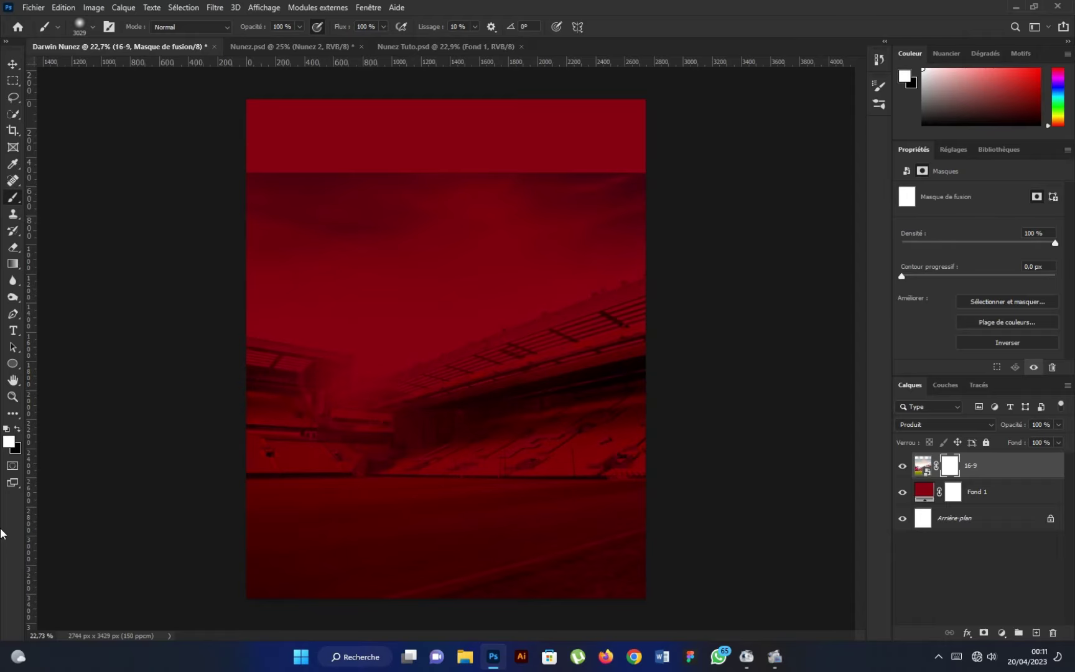
Paint black on the mask to fade out the photo's top edge
key(x)
click(224, 144)
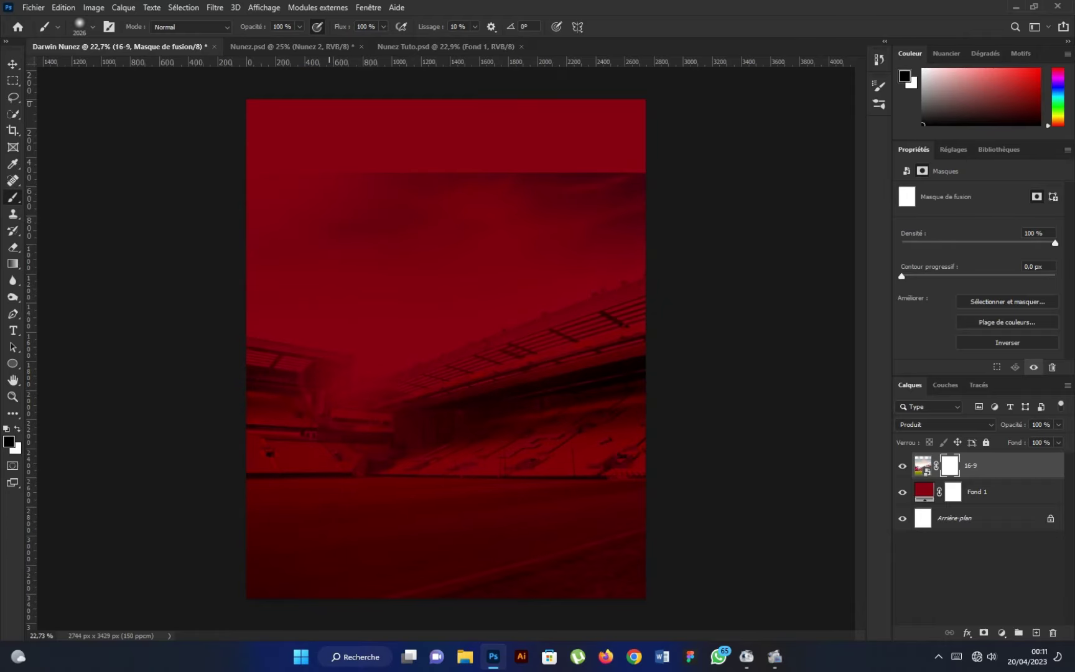
drag(430, 106, 590, 106)
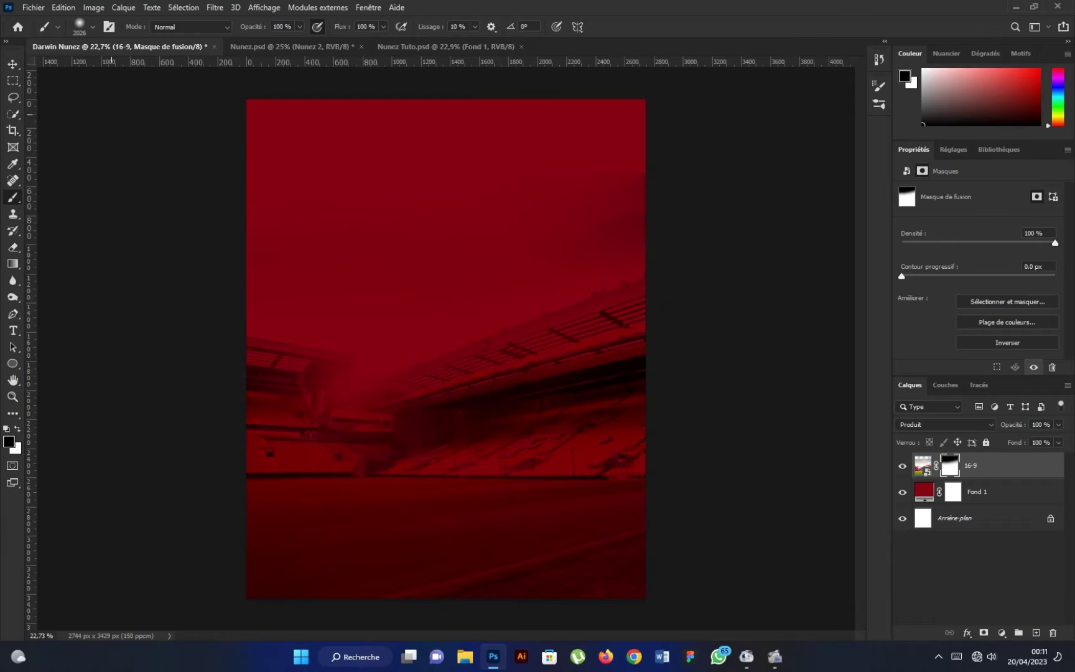
click(13, 64)
click(33, 7)
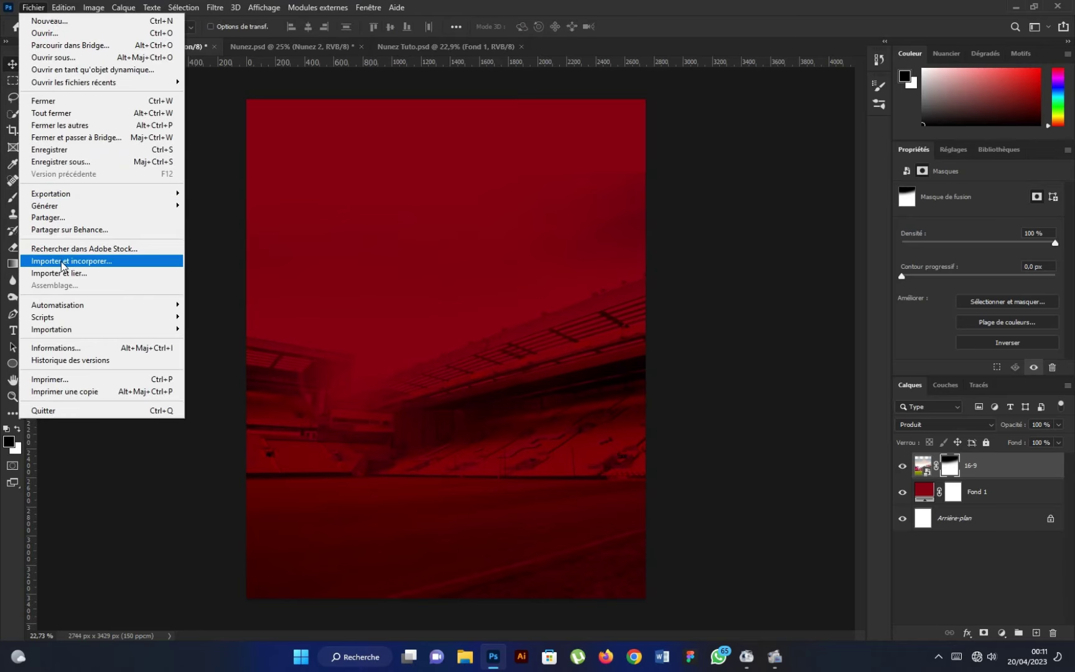
Import the second stadium photo and stretch it full-width across the poster's top
click(61, 261)
click(149, 219)
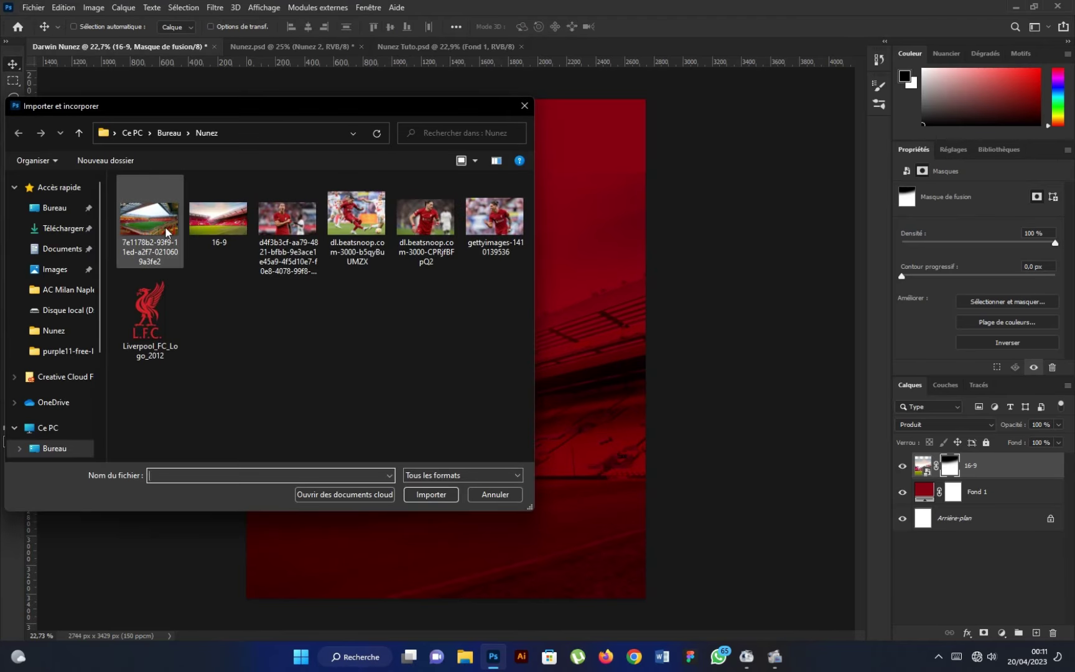
click(431, 492)
drag(448, 280, 457, 131)
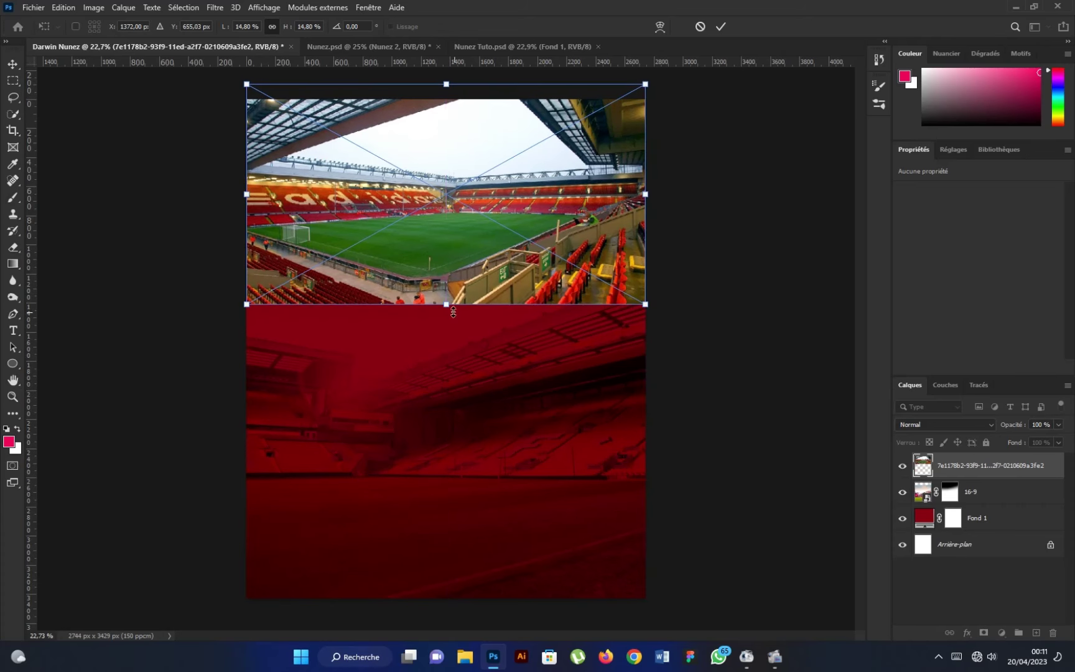
drag(447, 304, 445, 417)
scroll(441, 383, down, 1)
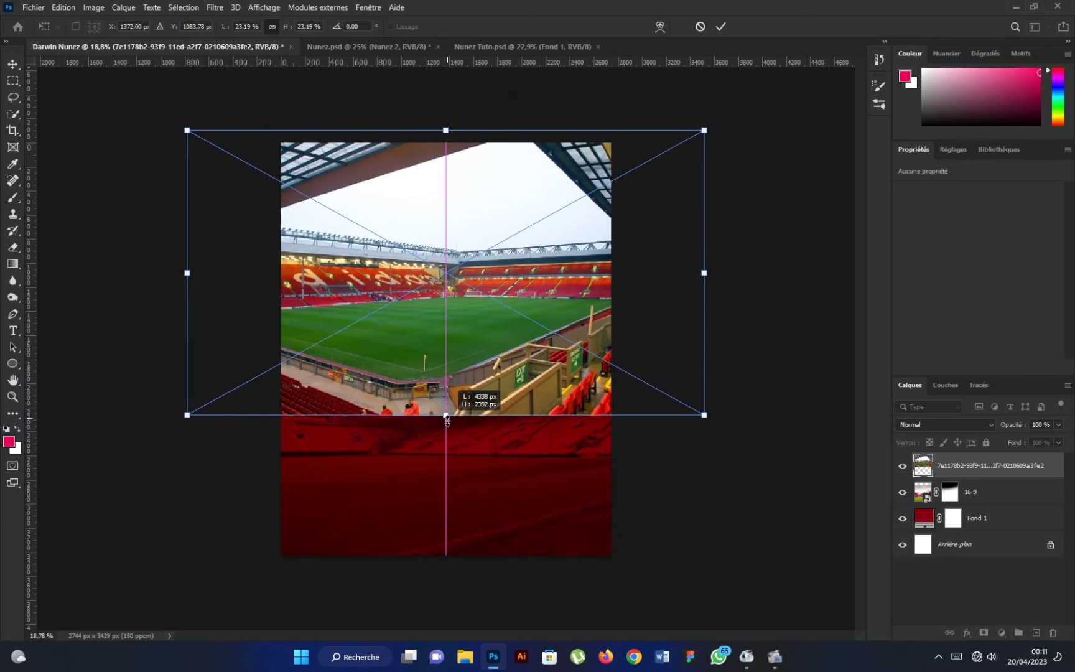
drag(478, 261, 499, 344)
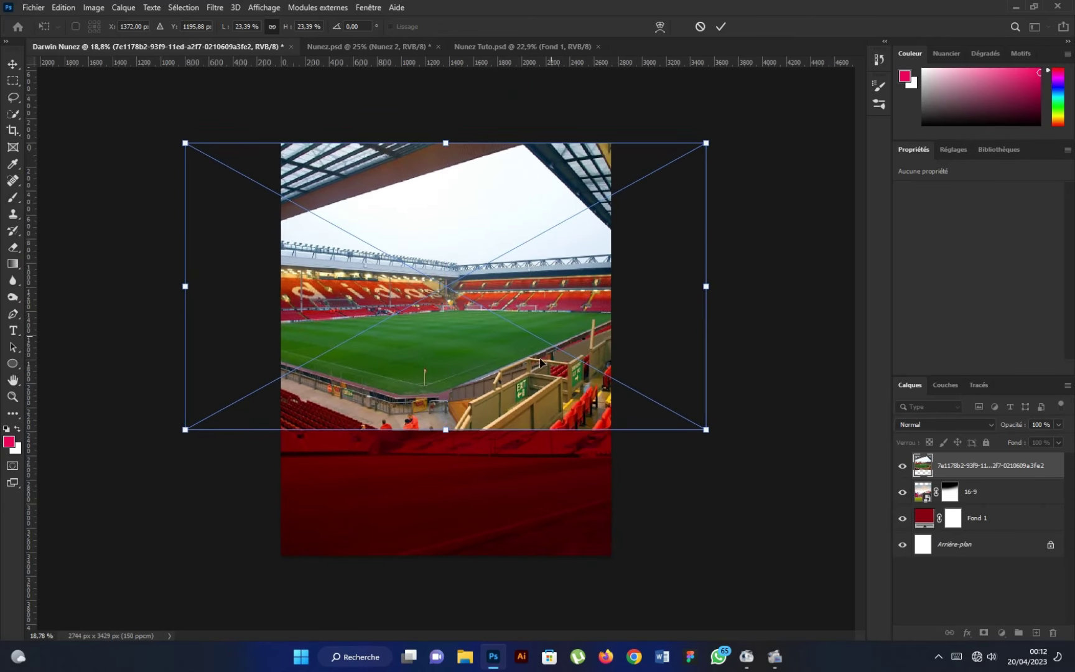
click(721, 26)
Mask the second stadium photo, painting away the lower stands and pitch
key(b)
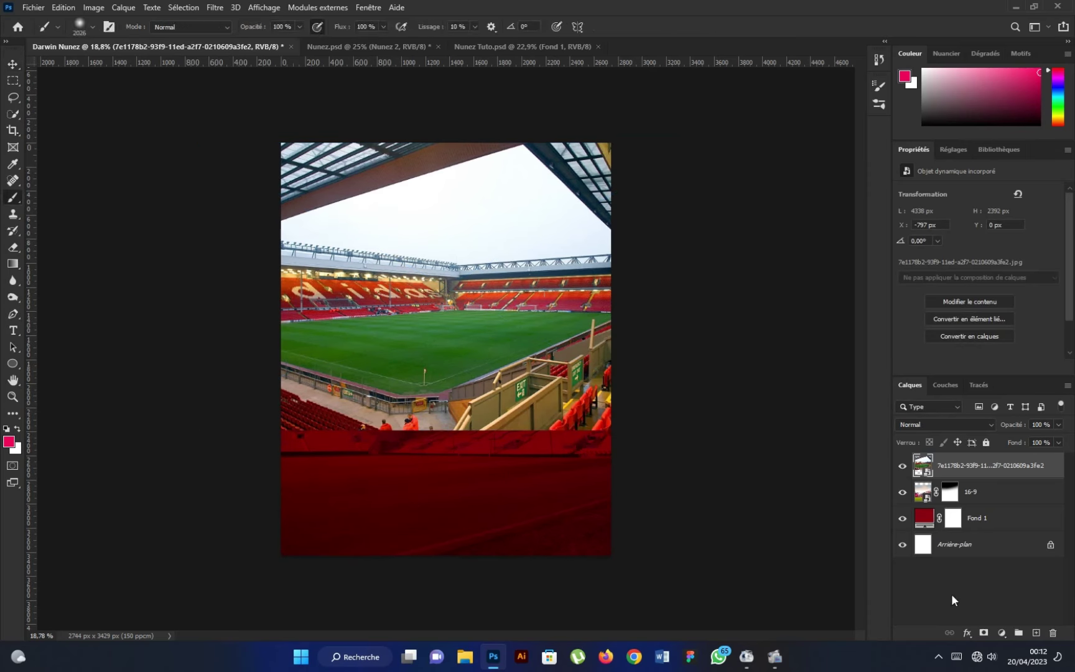
click(983, 633)
drag(286, 374, 585, 374)
drag(498, 373, 591, 404)
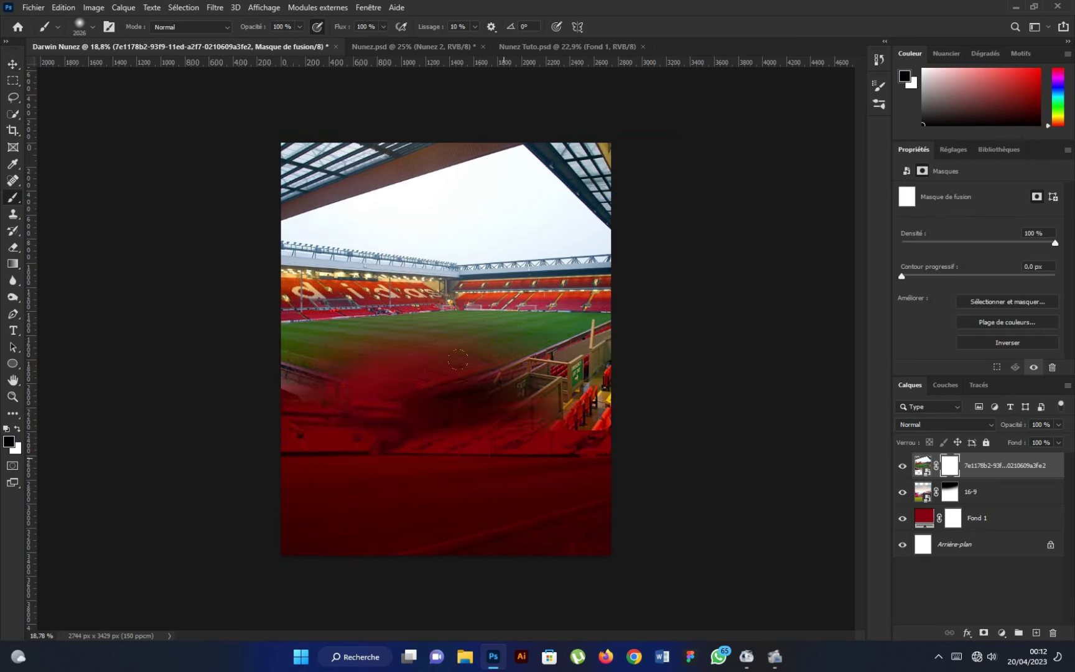
drag(486, 348, 597, 398)
drag(339, 353, 293, 377)
mouse_move(286, 299)
mouse_down()
mouse_move(585, 396)
mouse_move(556, 305)
mouse_up()
Set the second stadium photo's blend mode to Produit (Multiply)
click(17, 66)
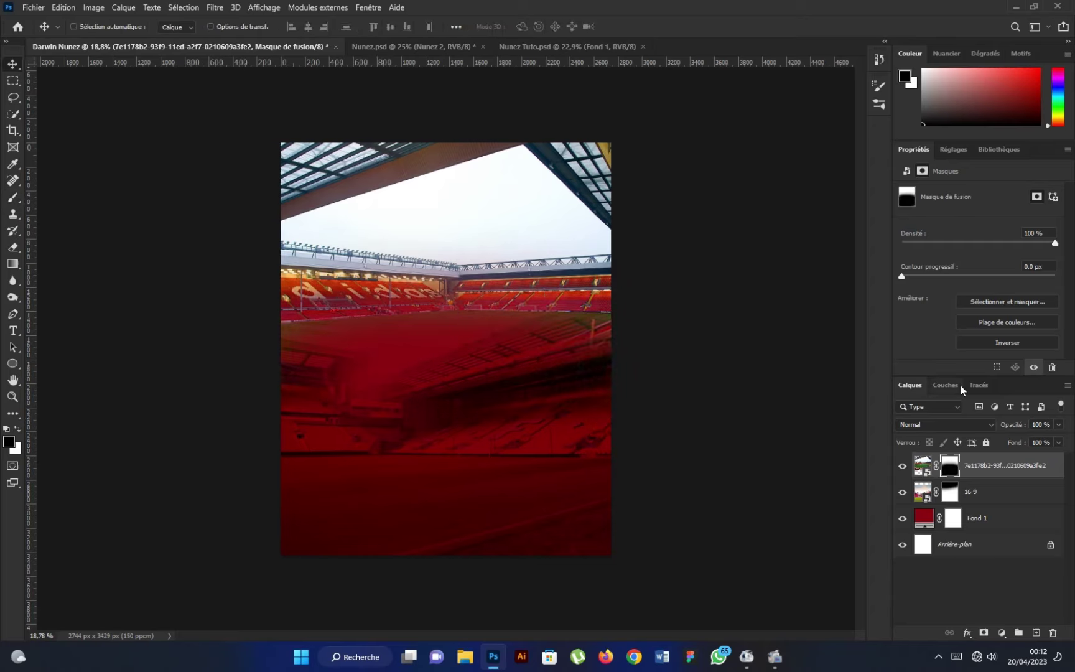
click(946, 424)
click(917, 372)
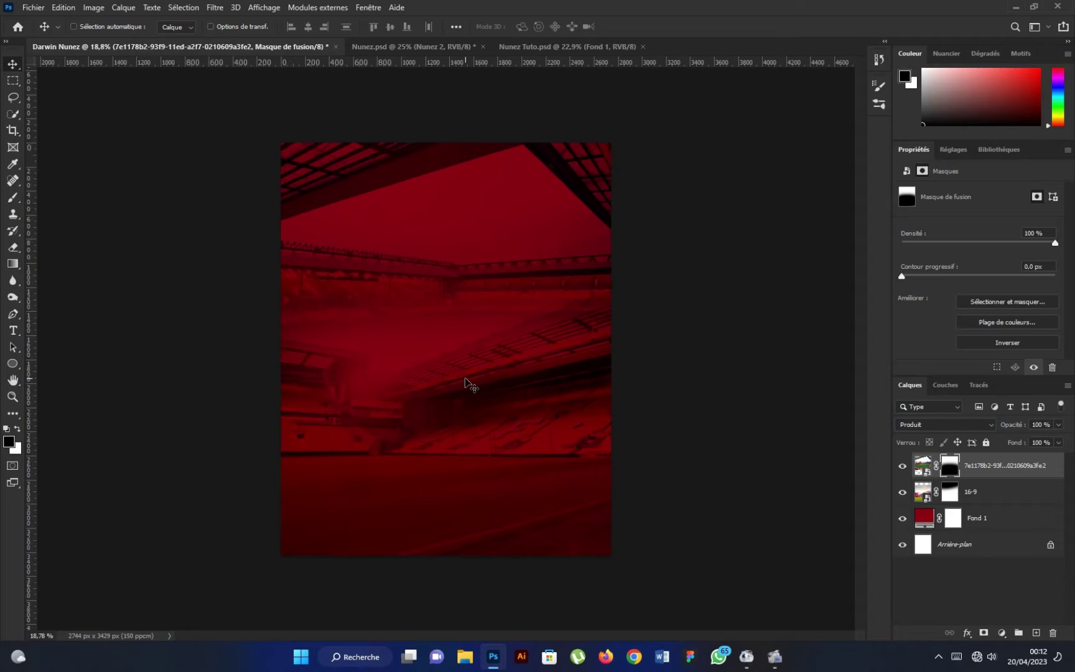
scroll(438, 350, up, 1)
click(33, 7)
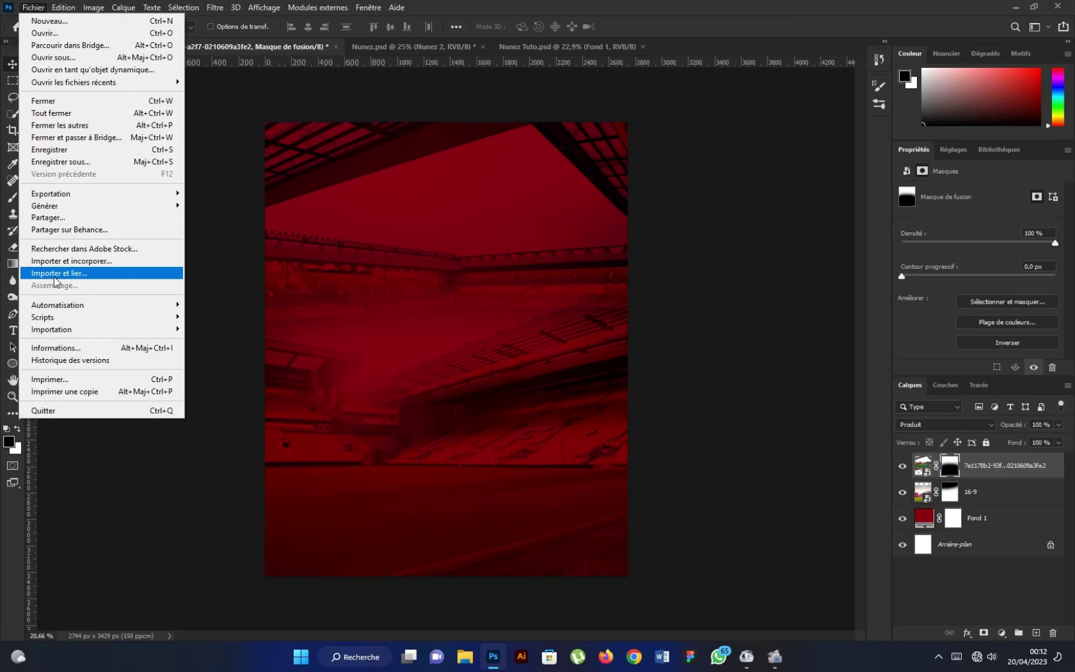
Import the Liverpool_FC_Logo_2012 file and begin enlarging it
click(60, 260)
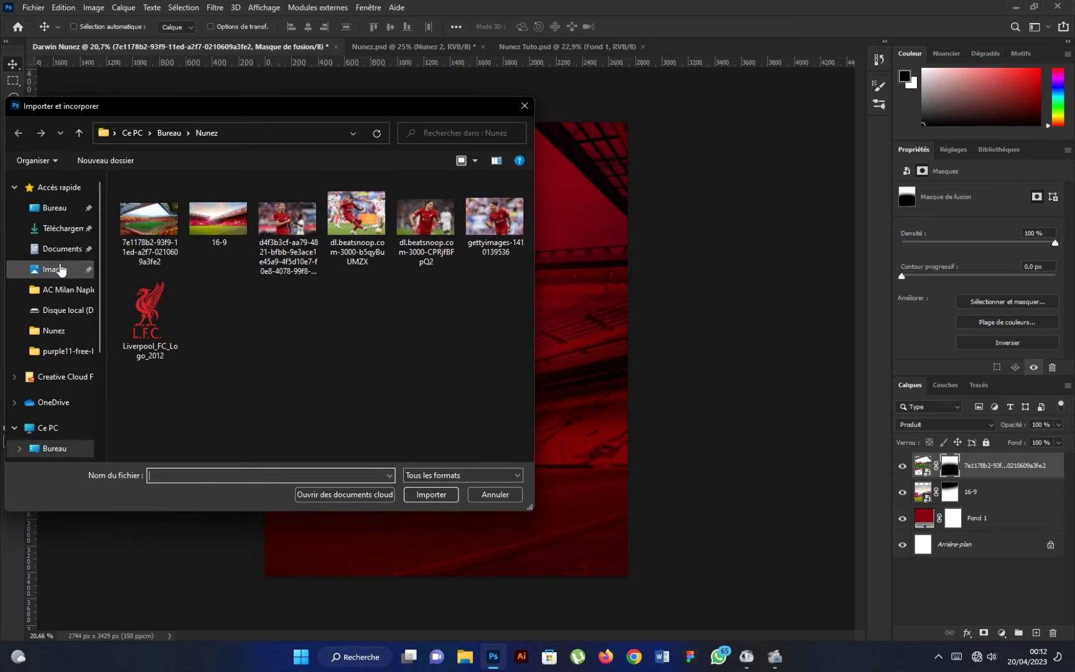
click(147, 308)
click(431, 494)
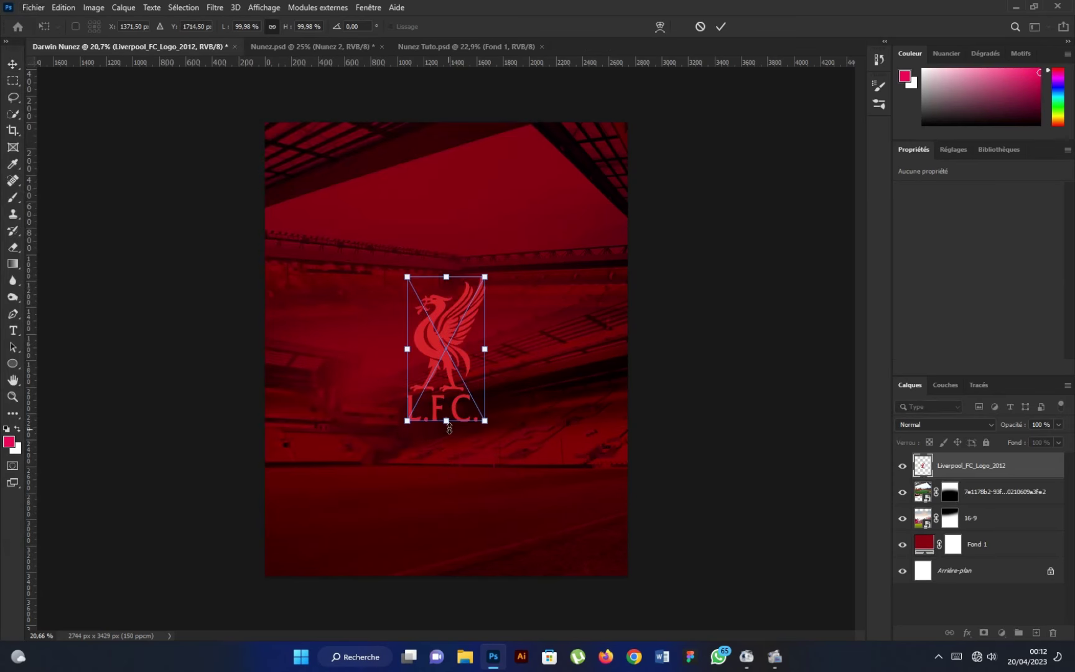
drag(446, 422, 445, 595)
scroll(444, 596, down, 2)
mouse_move(511, 421)
mouse_down()
mouse_move(628, 404)
mouse_move(667, 409)
mouse_up()
Scale the logo to about 558% and position it running off the right edge
scroll(492, 384, down, 1)
drag(492, 384, 548, 315)
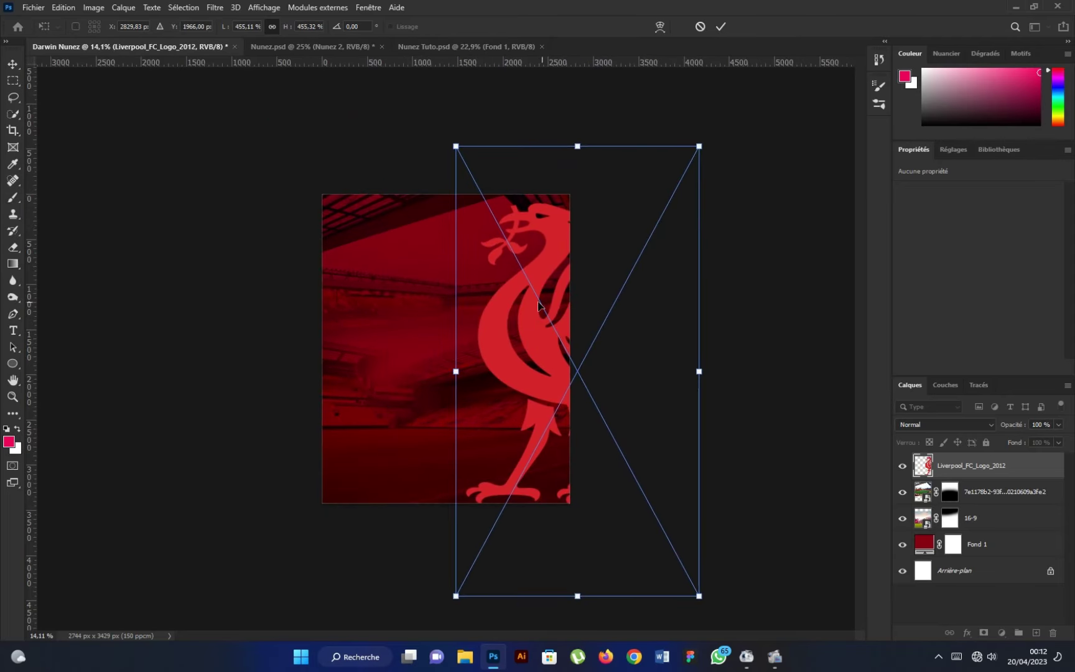
scroll(584, 471, down, 1)
scroll(584, 471, down, 1)
drag(466, 377, 417, 367)
mouse_move(529, 271)
mouse_down()
mouse_move(577, 300)
mouse_move(558, 294)
mouse_up()
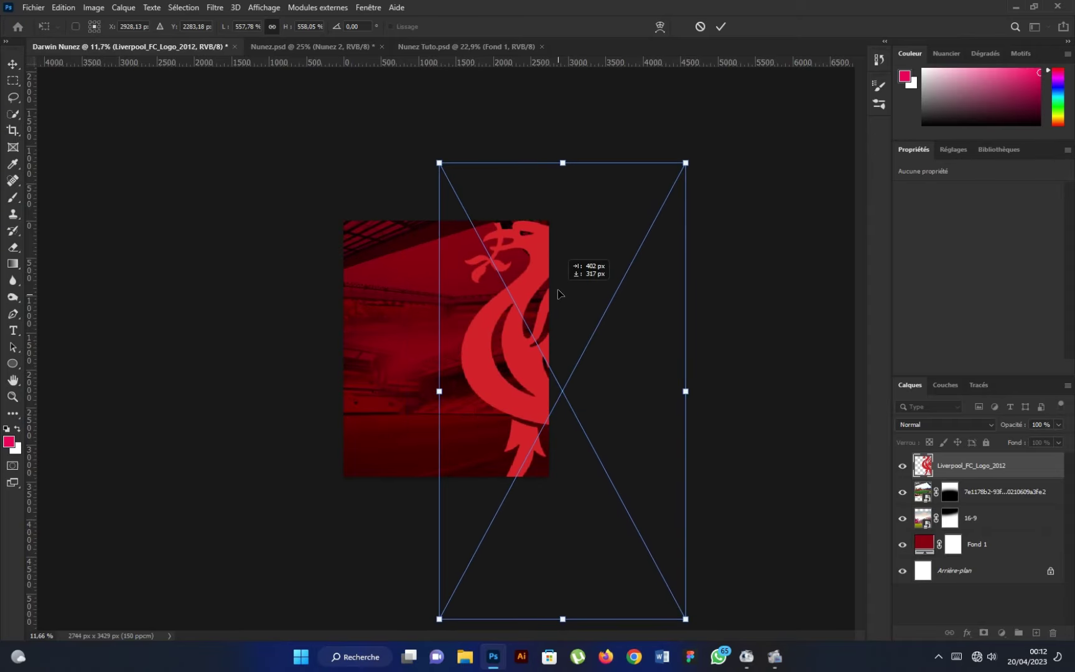
drag(558, 294, 559, 285)
click(720, 26)
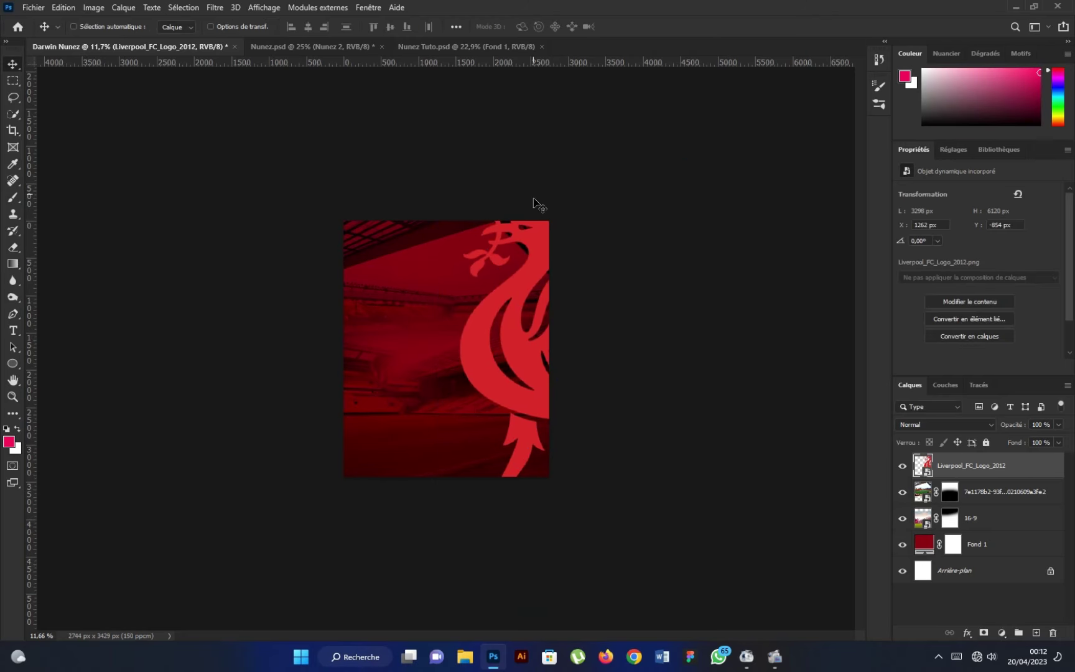
scroll(533, 199, up, 4)
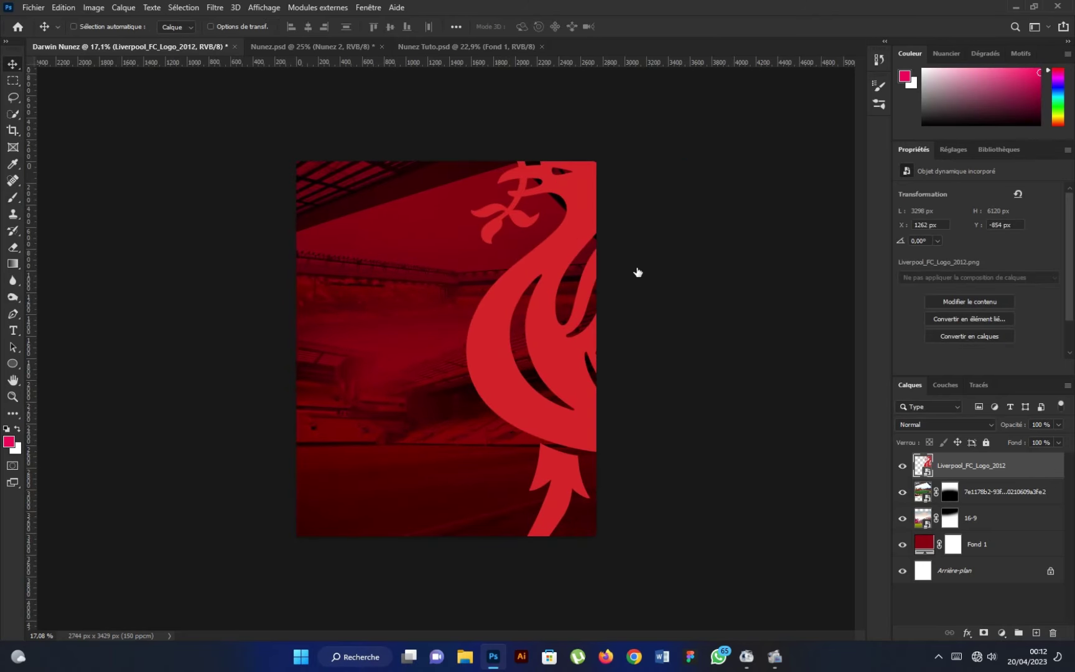
Make the logo white in Lumière tamisée (Soft Light) mode and duplicate it to the left
key(ctrl+alt+o)
click(982, 94)
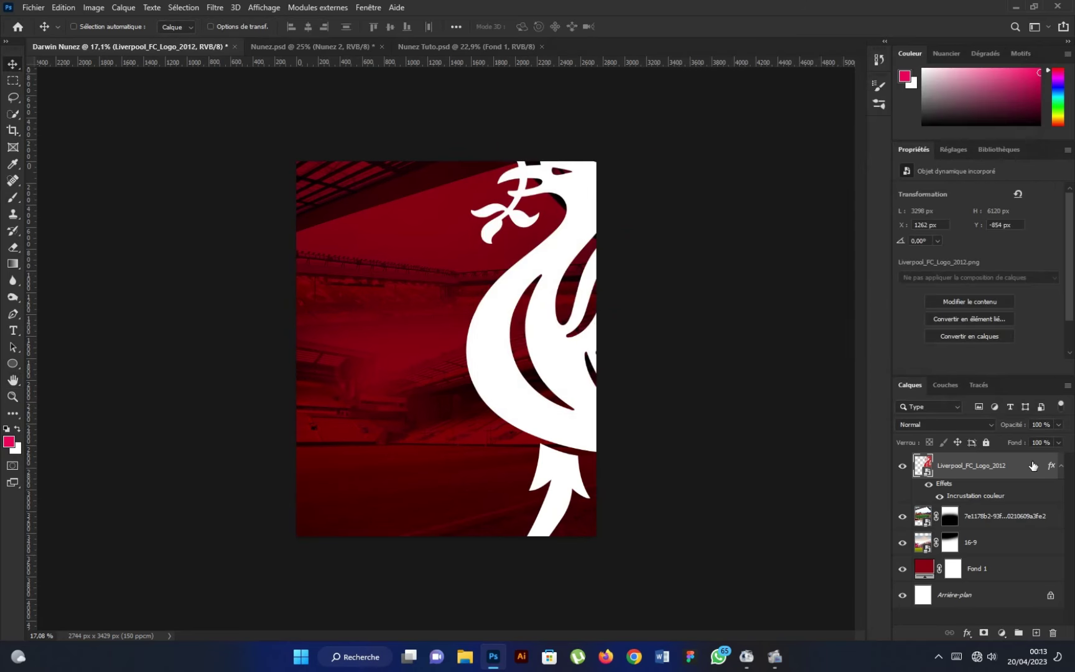
right_click(1020, 466)
click(871, 218)
click(943, 424)
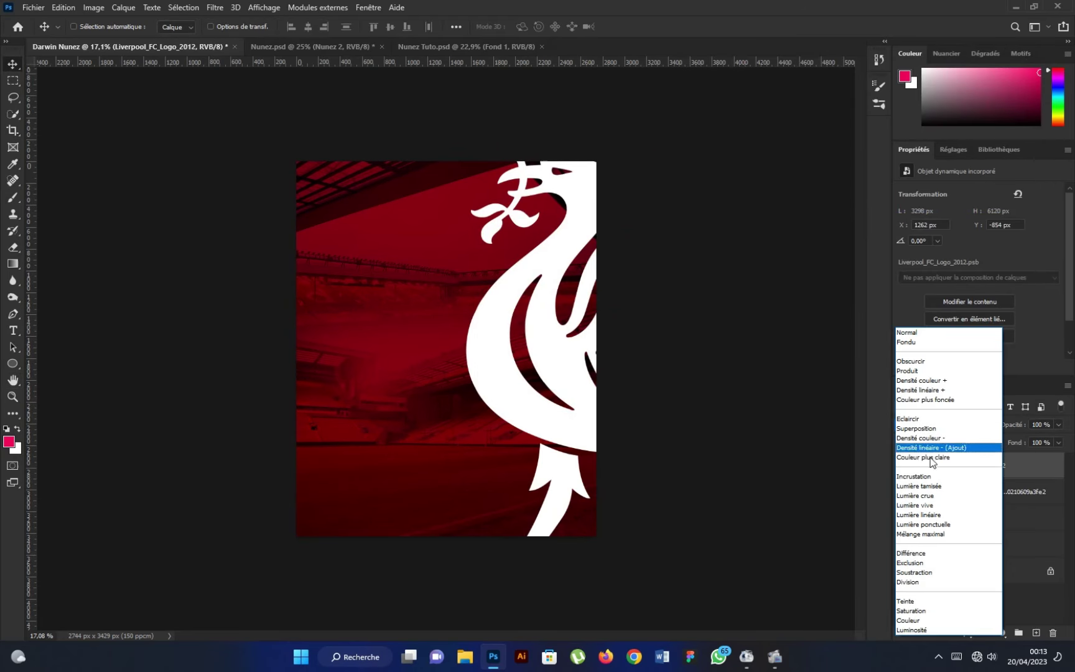
click(921, 480)
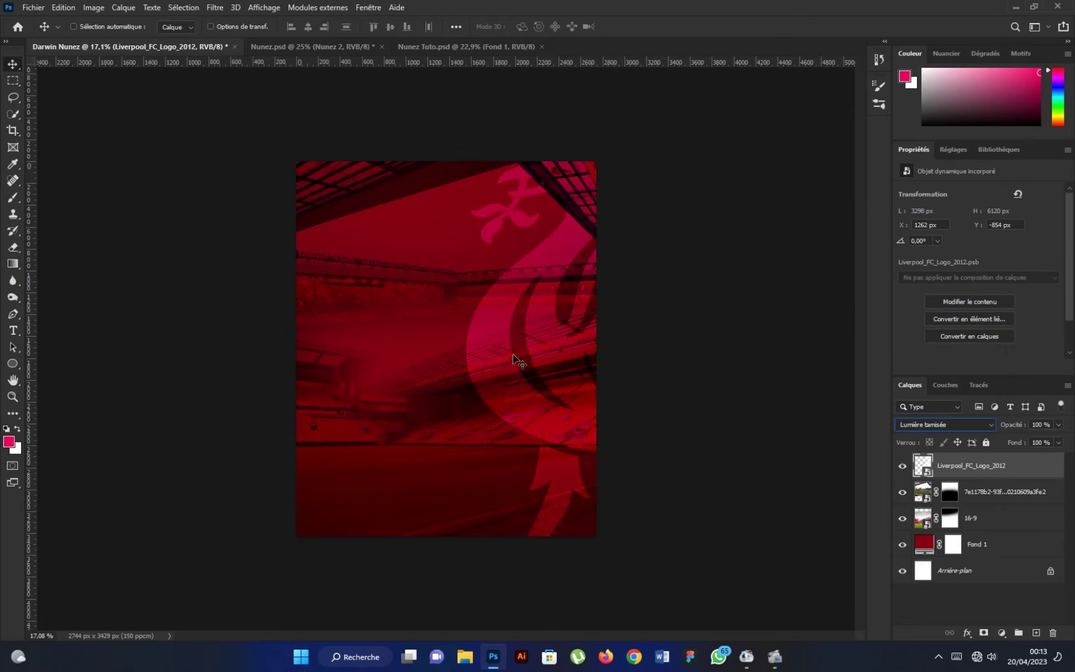
mouse_move(570, 367)
mouse_down()
mouse_move(289, 392)
mouse_move(195, 379)
mouse_up()
mouse_move(333, 293)
mouse_down()
mouse_move(297, 297)
mouse_move(309, 301)
mouse_up()
Scale the logo copy to 92%, tilt it about -5.8°, and place it at the left
key(ctrl+t)
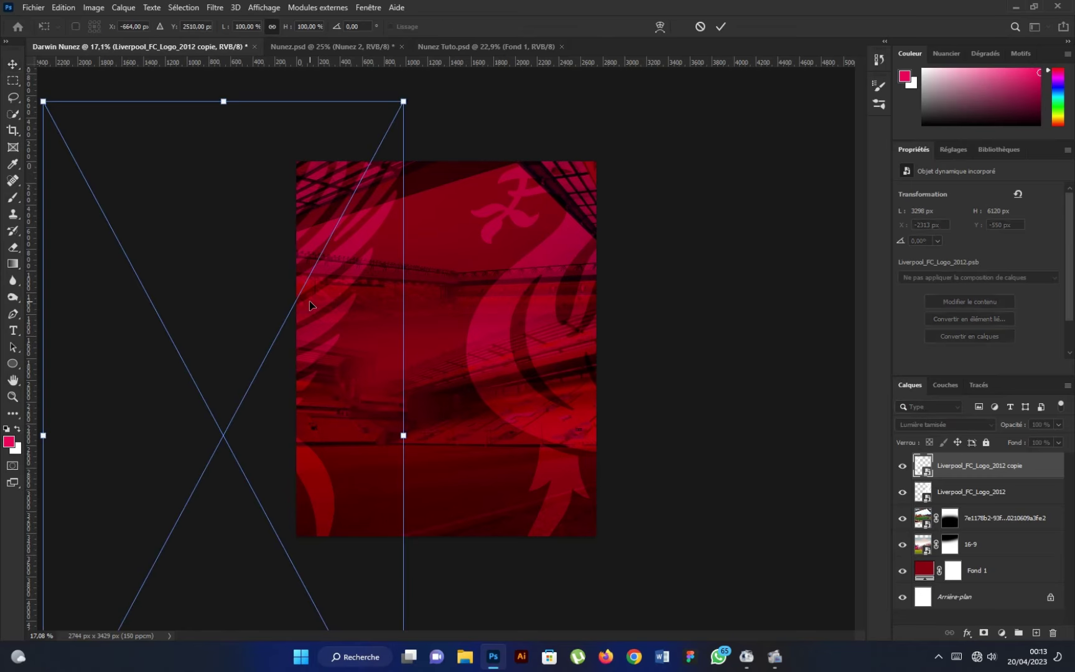
key(ctrl+0)
key(ctrl+minus)
drag(308, 568, 338, 538)
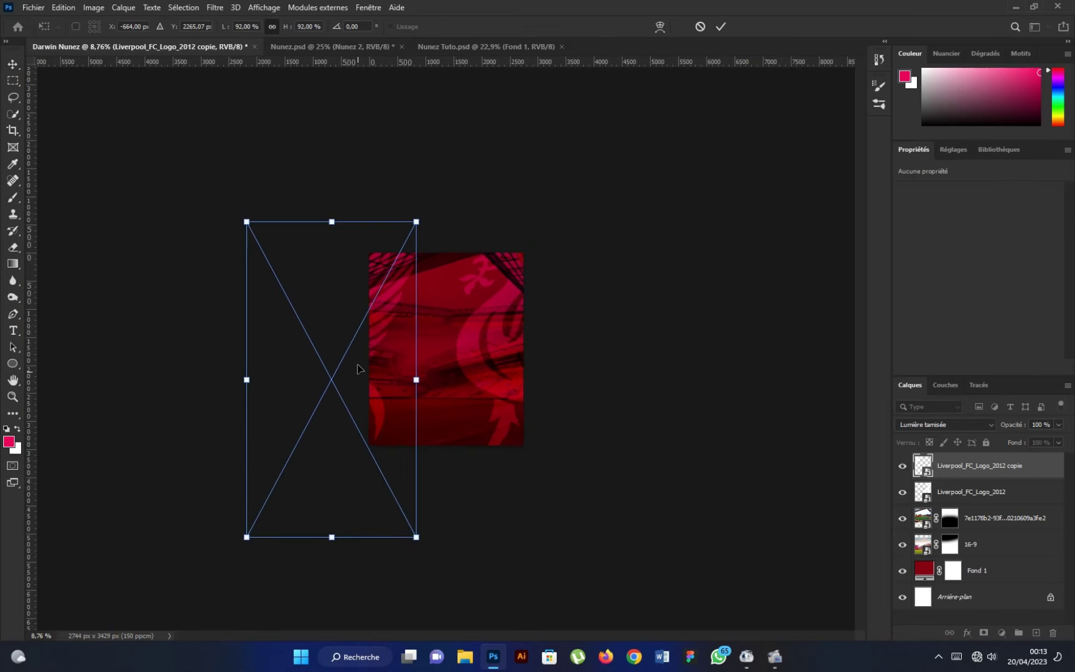
drag(358, 369, 362, 380)
drag(421, 276, 410, 186)
drag(393, 306, 403, 326)
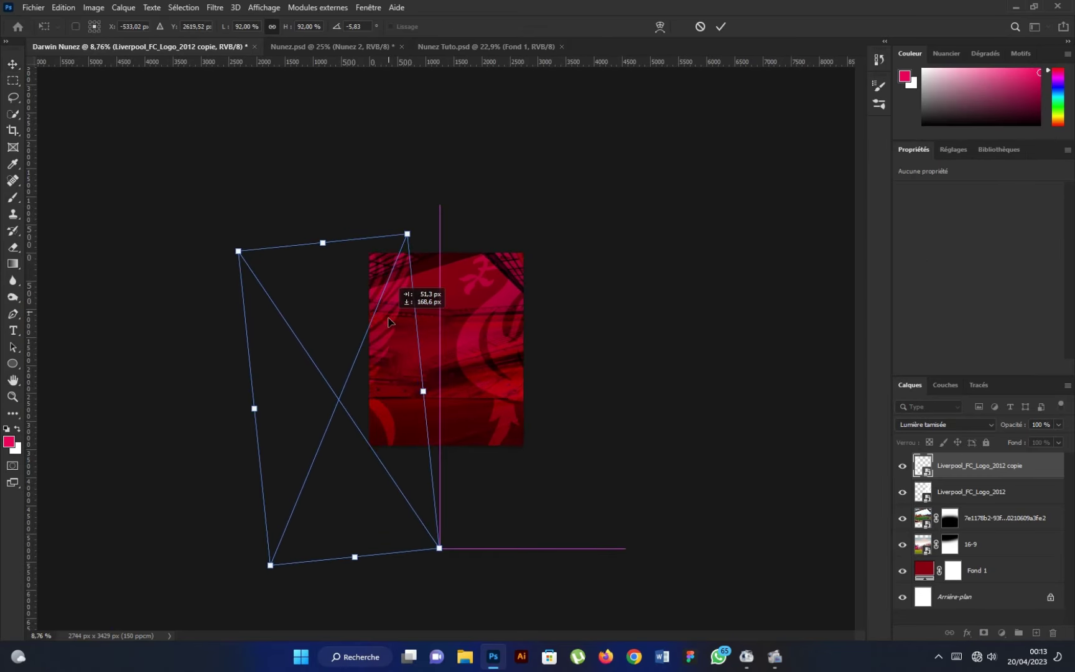
click(721, 27)
Bring the Nunez 2 player image from Nunez.psd into the poster
scroll(442, 249, up, 5)
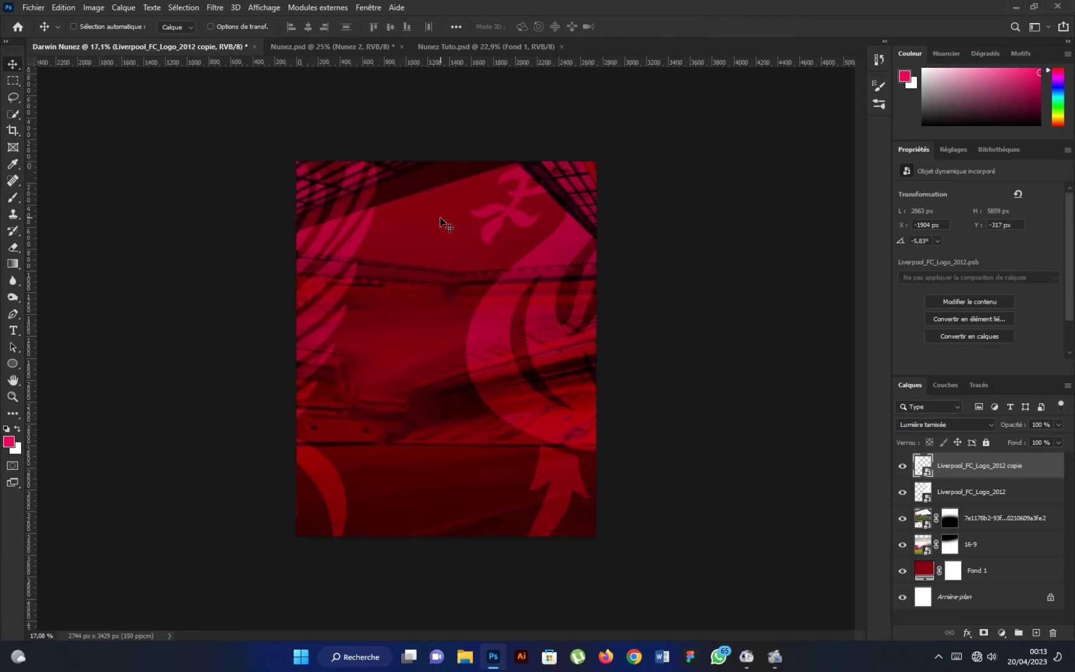
click(347, 49)
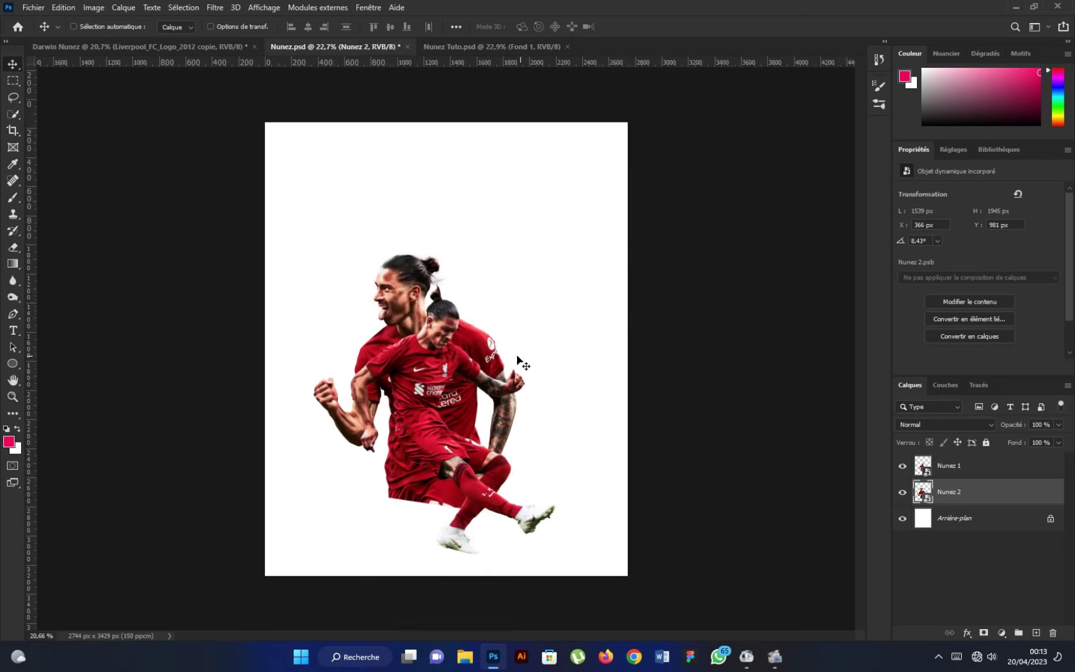
drag(538, 373, 225, 57)
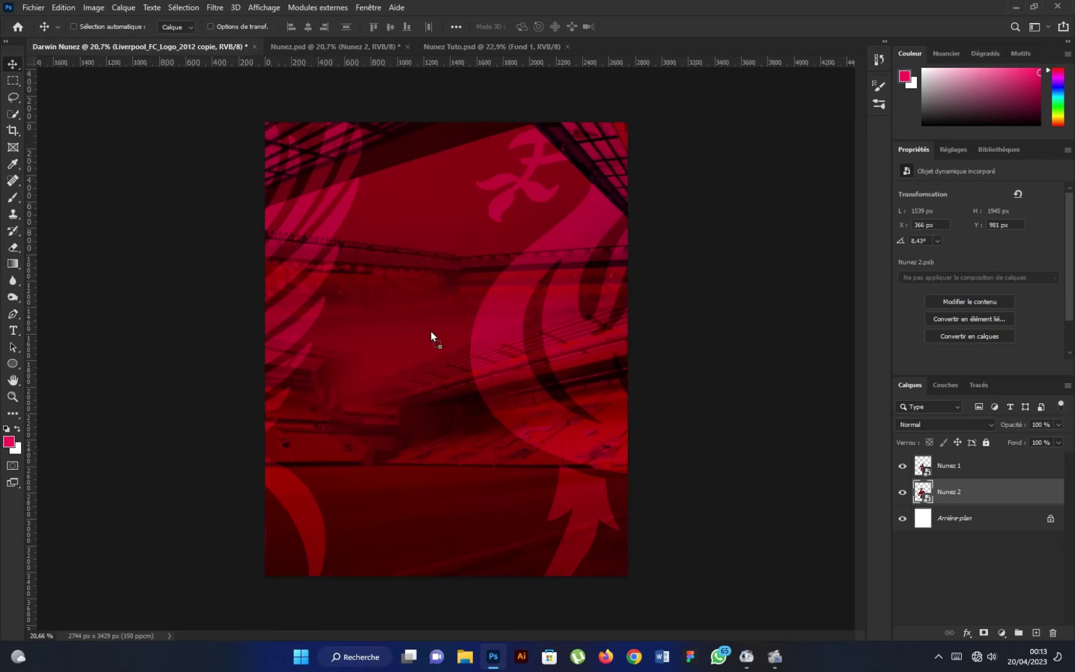
drag(432, 331, 431, 337)
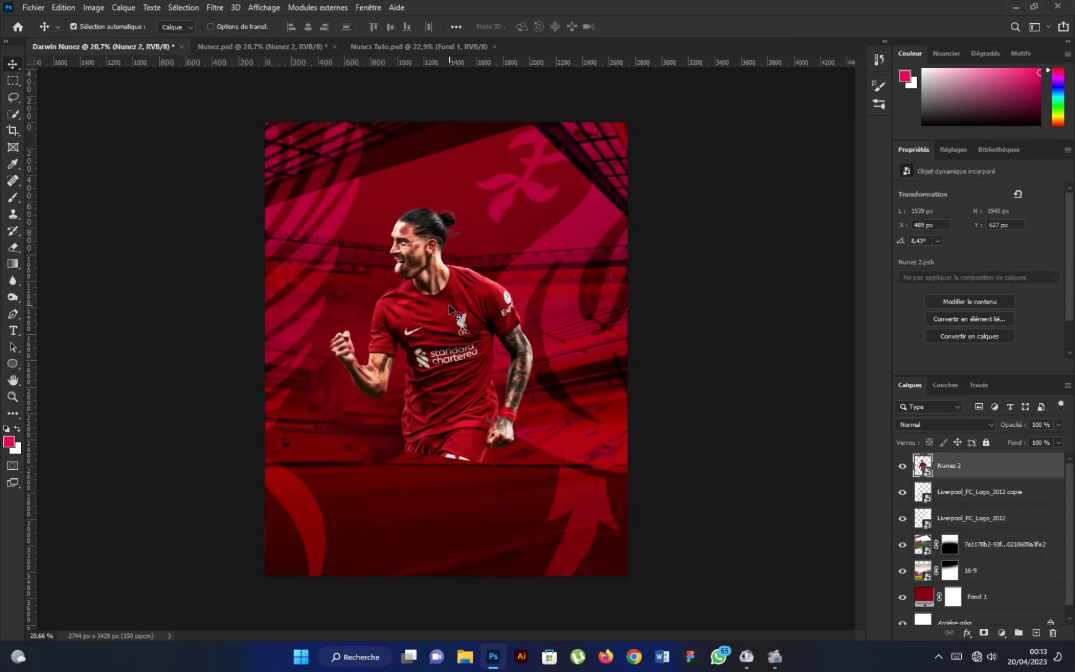
Enlarge the Nunez 2 player to fill the poster's centre and commit
key(ctrl+t)
key(ctrl+0)
drag(430, 209, 427, 161)
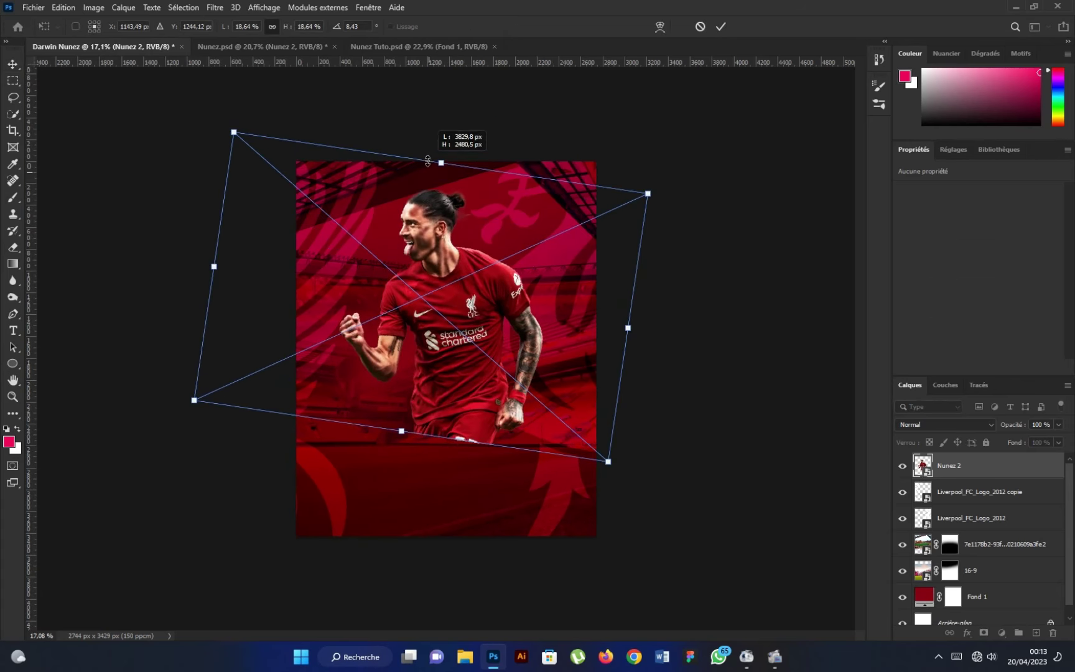
drag(401, 431, 396, 481)
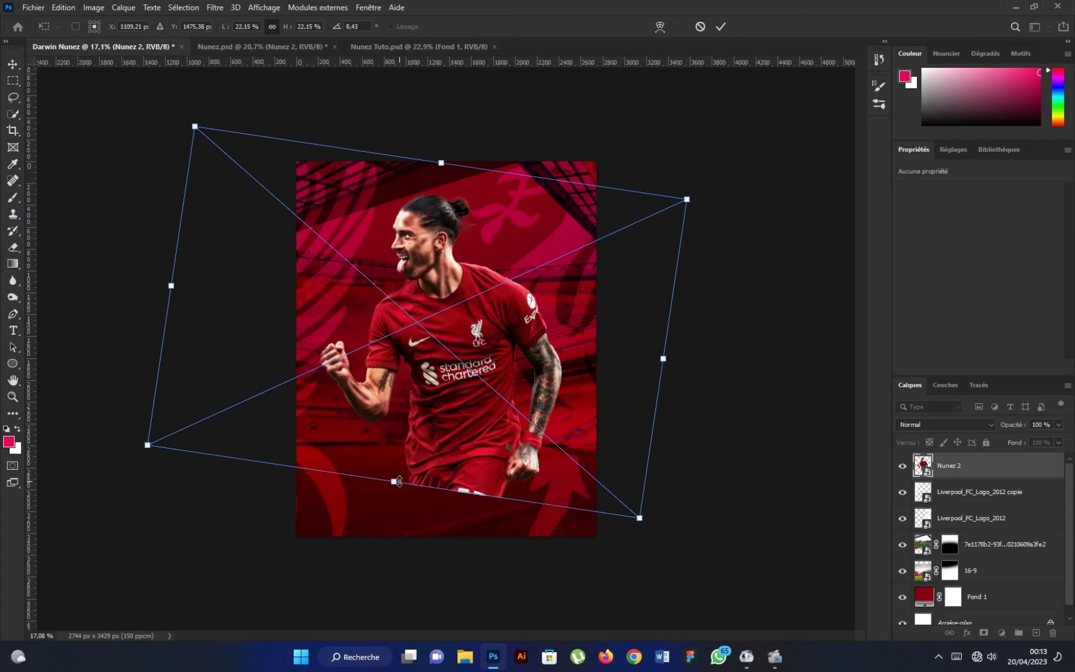
drag(501, 366, 503, 352)
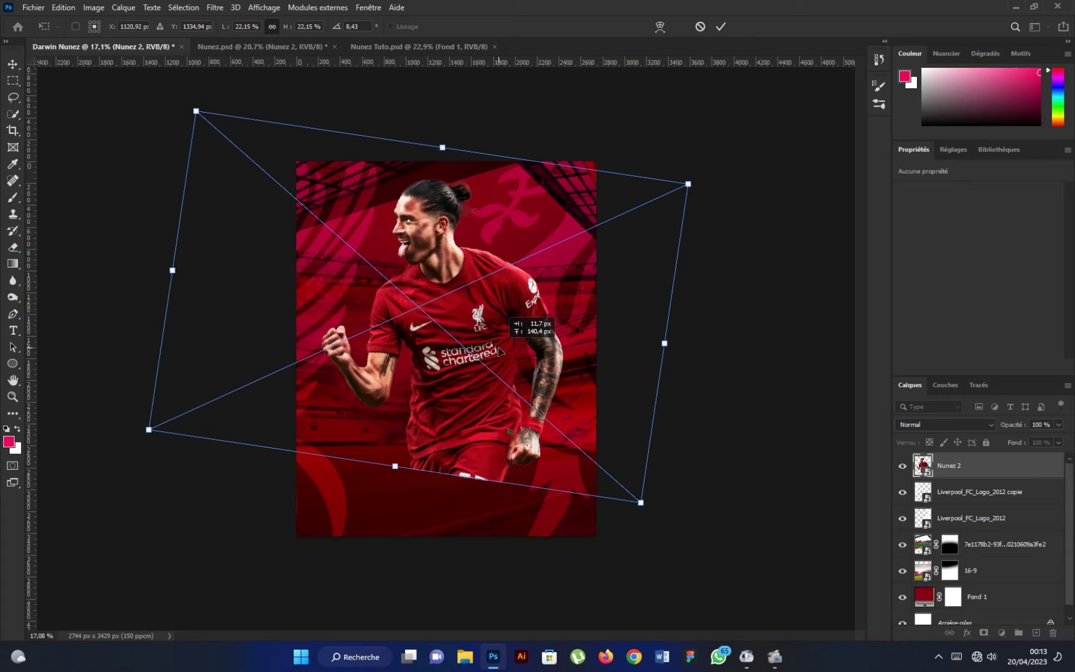
click(719, 26)
scroll(441, 341, up, 1)
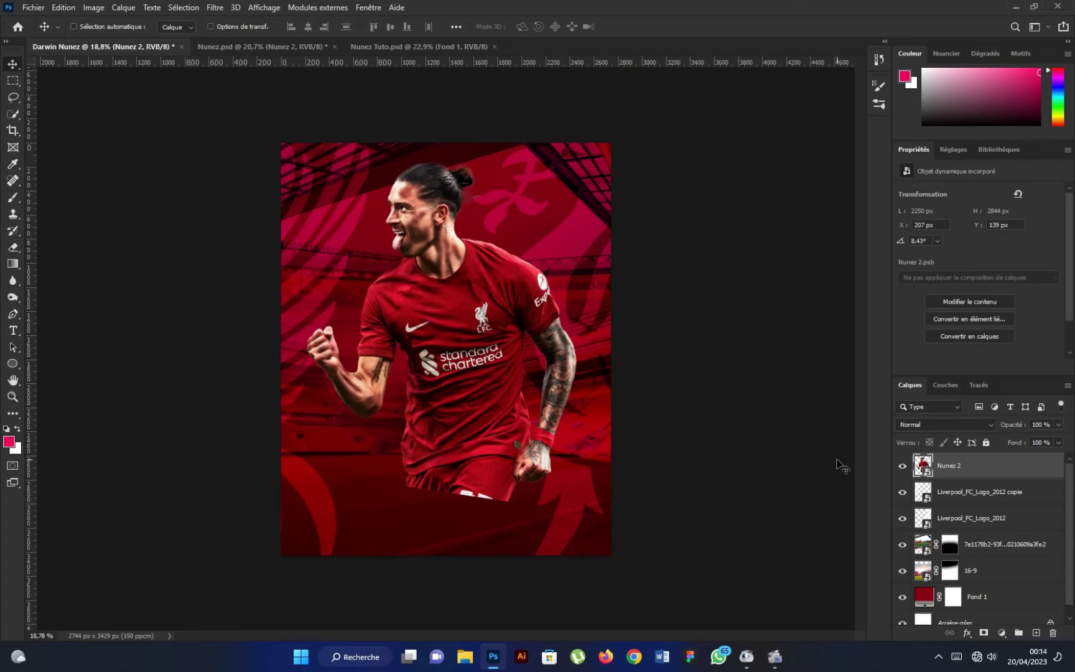
Mask out the player's shorts and lower hand with a large soft brush, then reopen Nunez.psd
click(984, 633)
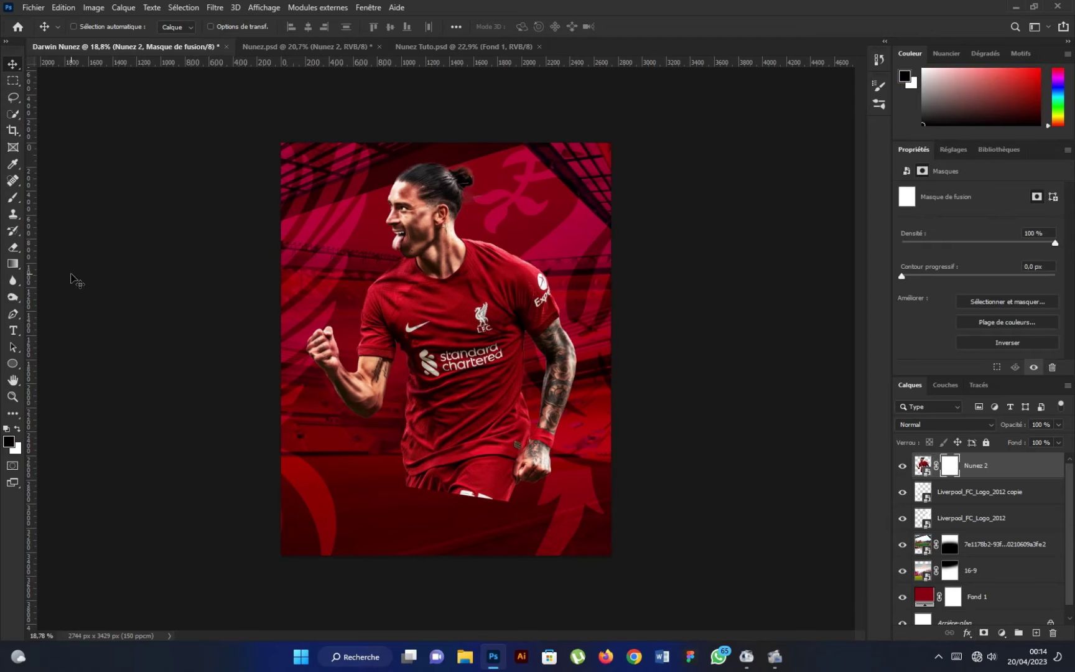
click(13, 197)
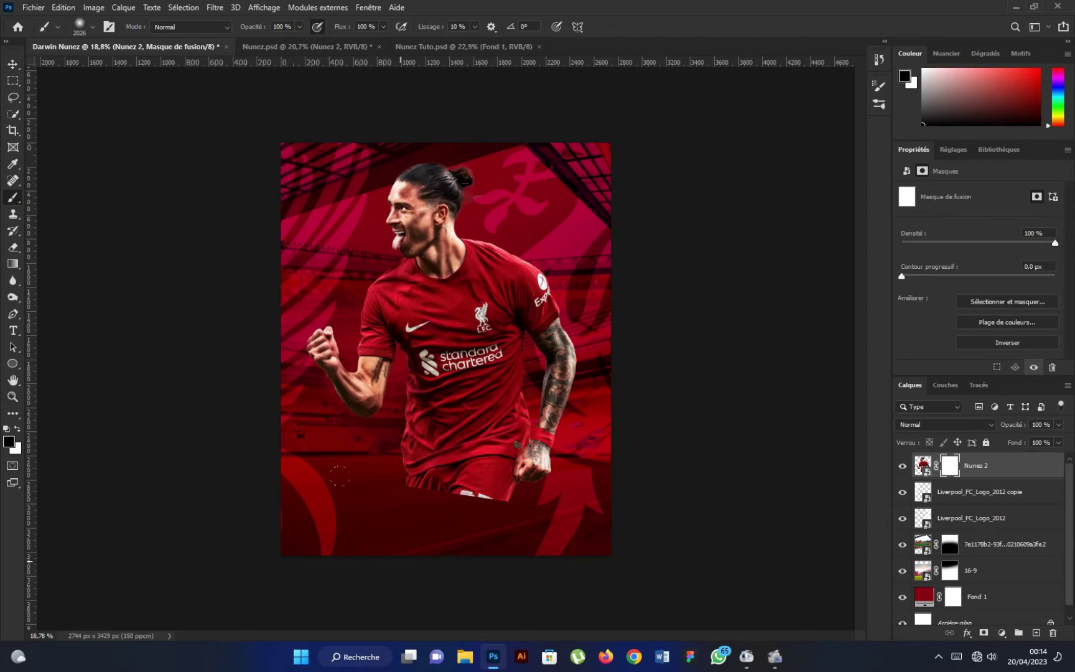
drag(339, 476, 372, 506)
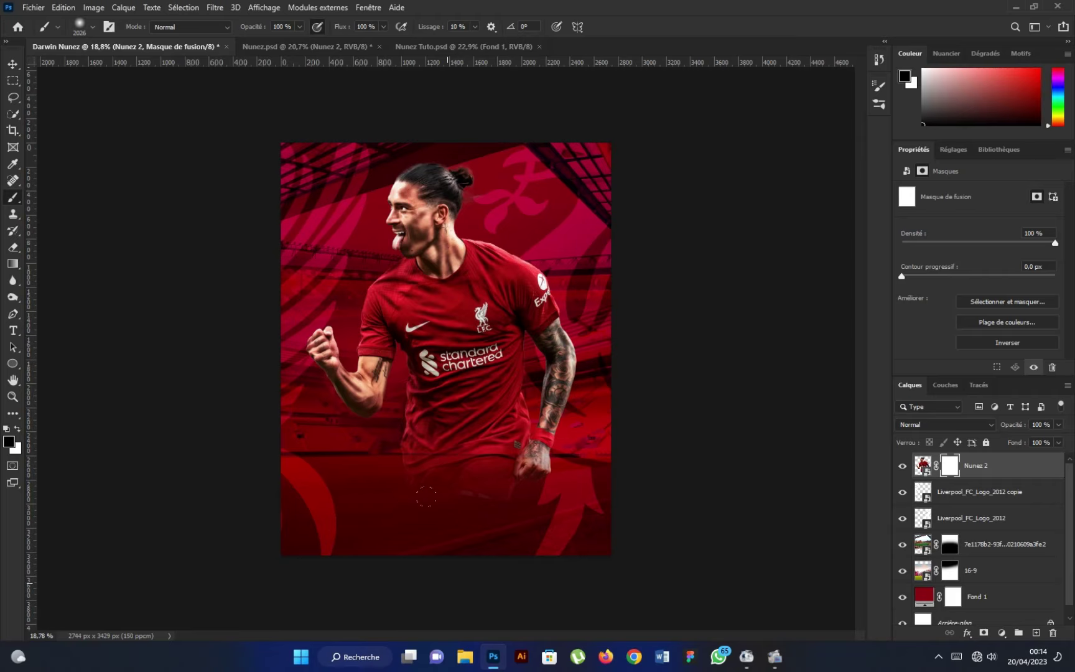
drag(432, 504, 480, 529)
click(13, 63)
click(328, 49)
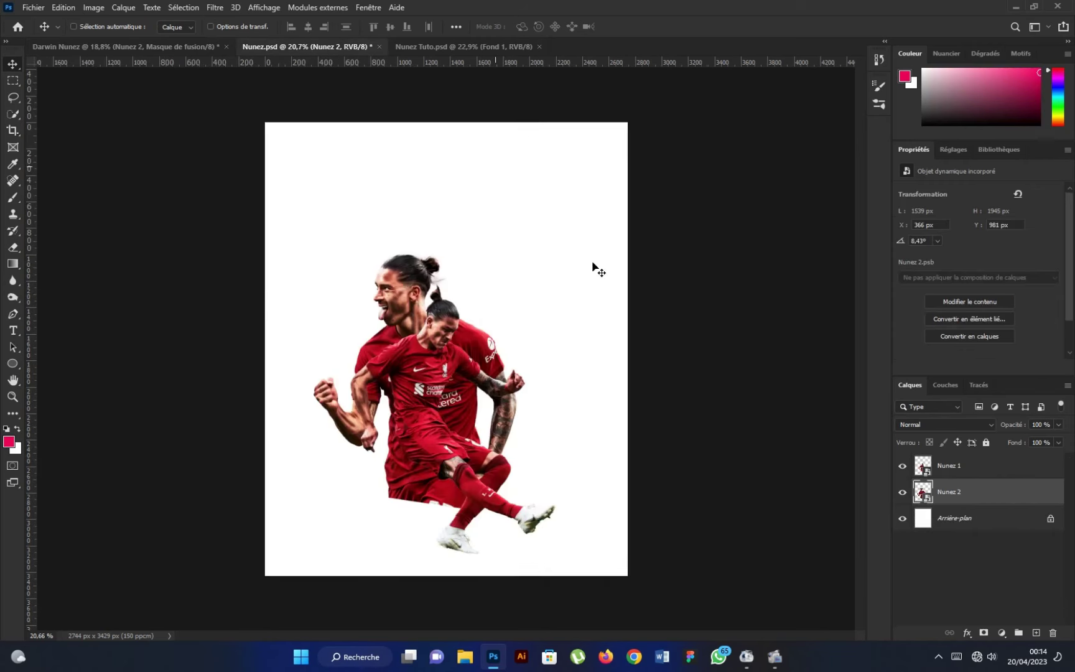
Bring the smaller kicking Nunez 1 cutout into the poster and nudge Nunez 2 slightly up-left
click(965, 476)
mouse_move(425, 320)
mouse_down()
mouse_move(427, 367)
mouse_move(468, 450)
mouse_up()
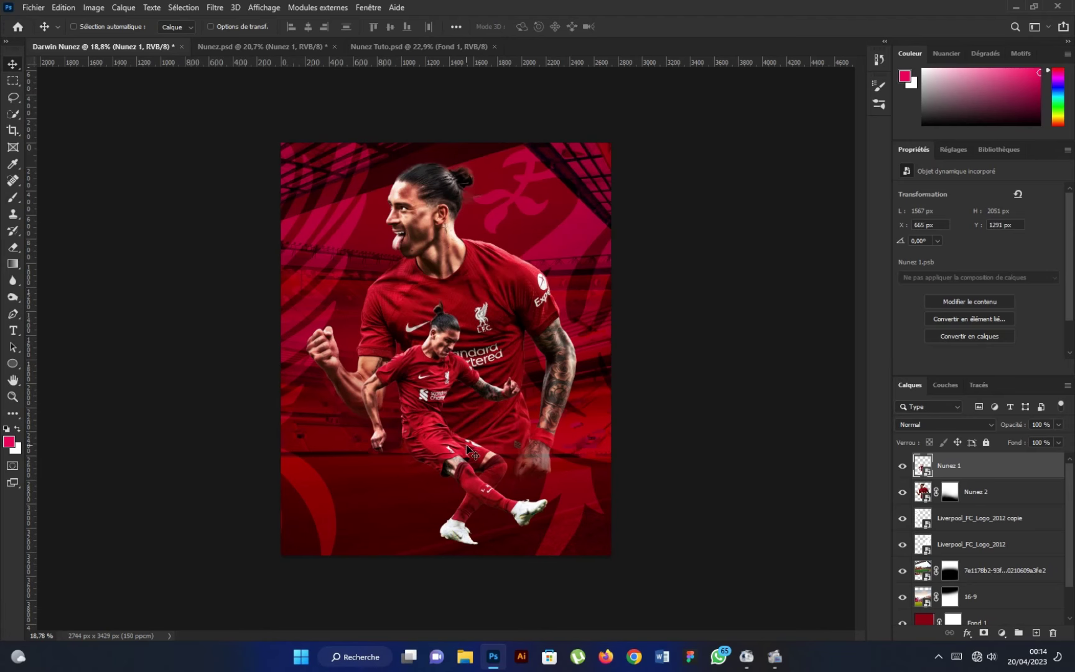
scroll(468, 449, down, 1)
scroll(454, 346, up, 2)
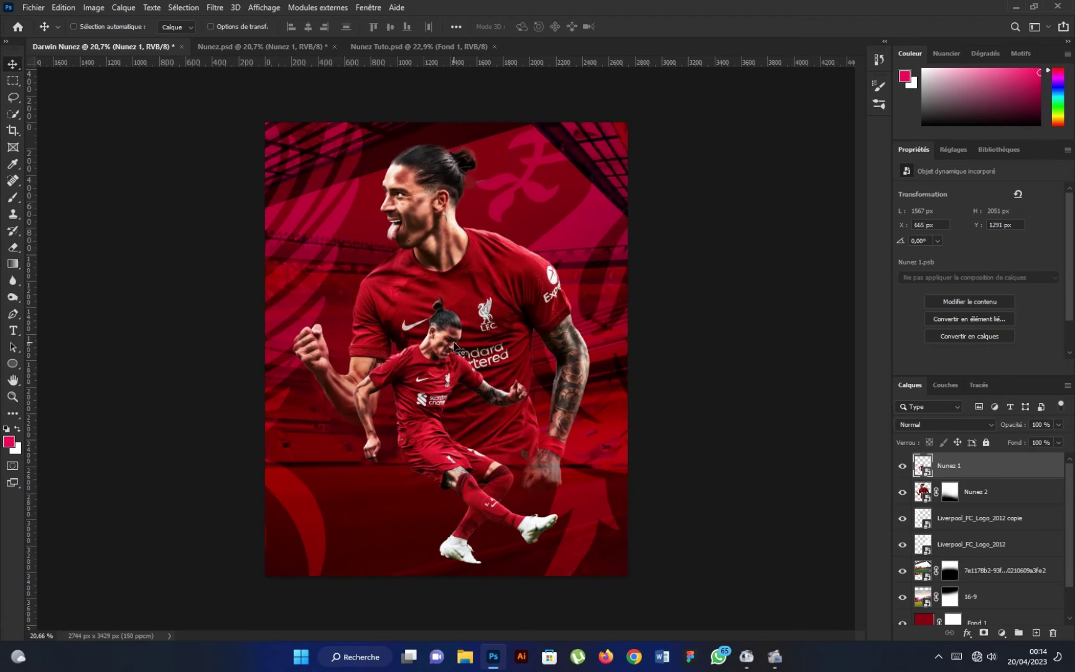
click(979, 499)
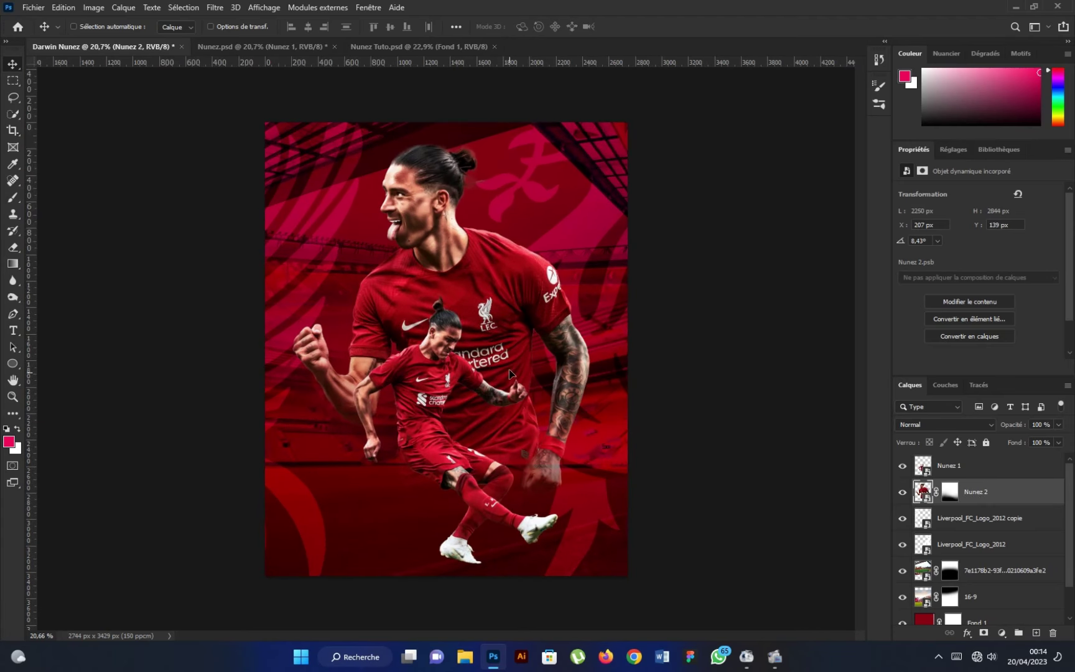
drag(509, 372, 507, 366)
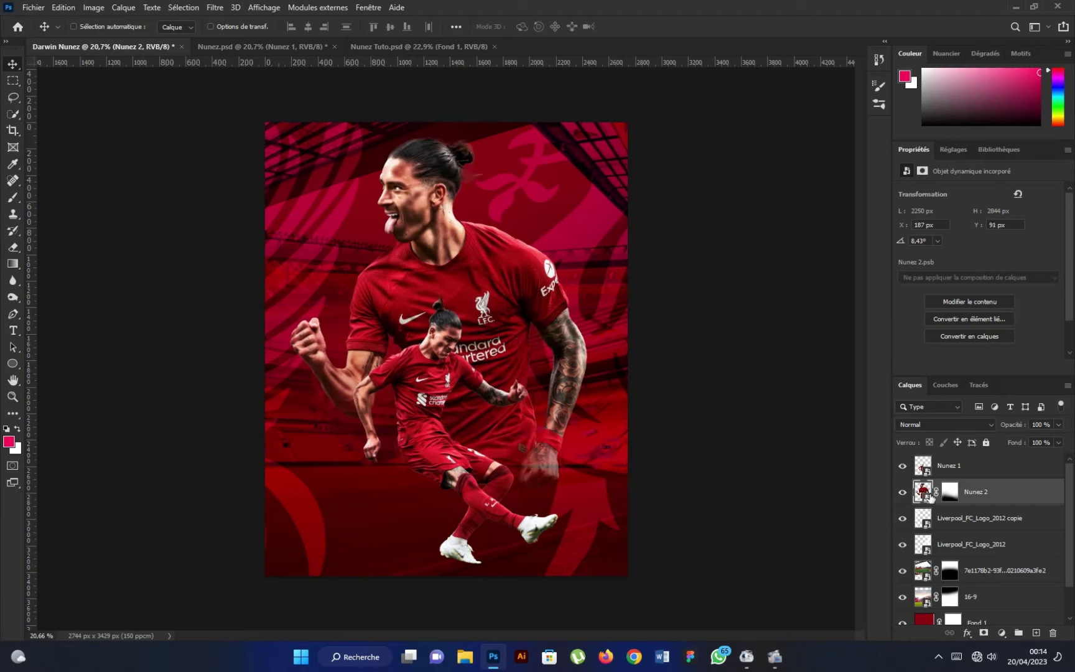
Paint white on the large player's mask to restore the faded hand and wrist
click(951, 491)
key(b)
key(d)
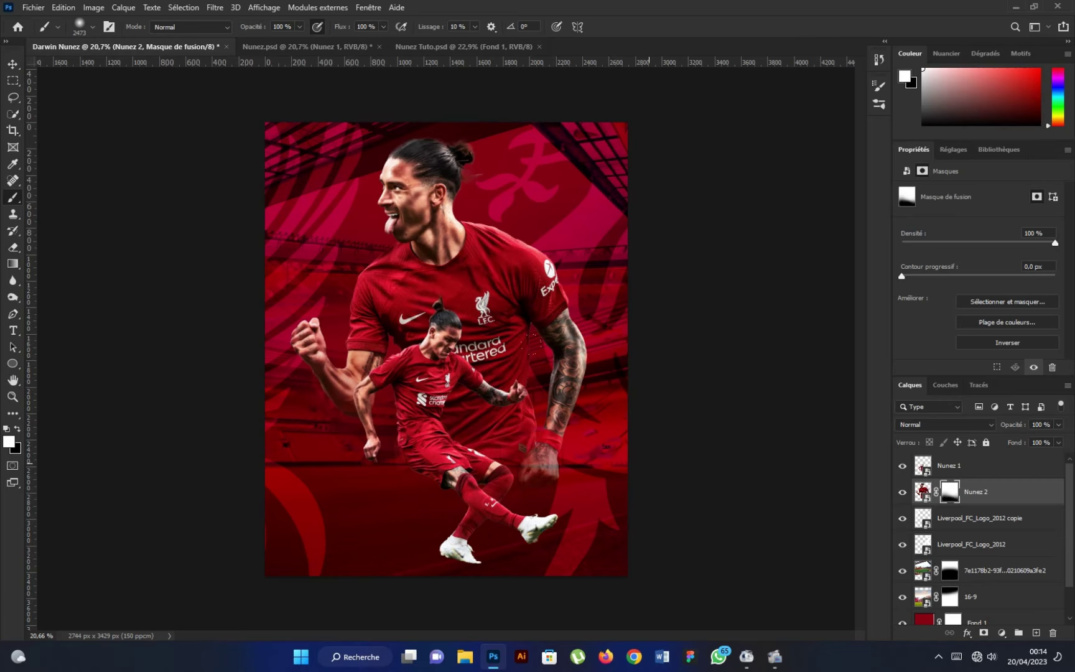
drag(534, 346, 545, 333)
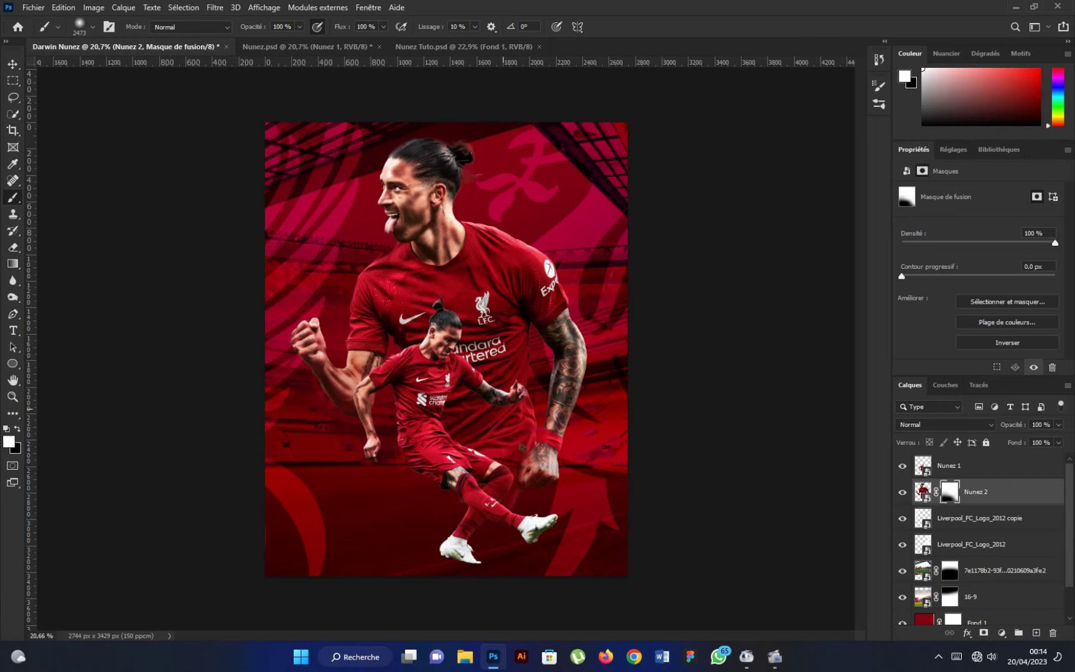
drag(552, 443, 526, 450)
Shift the Nunez 1 and Nunez 2 layers slightly together on the poster
click(13, 65)
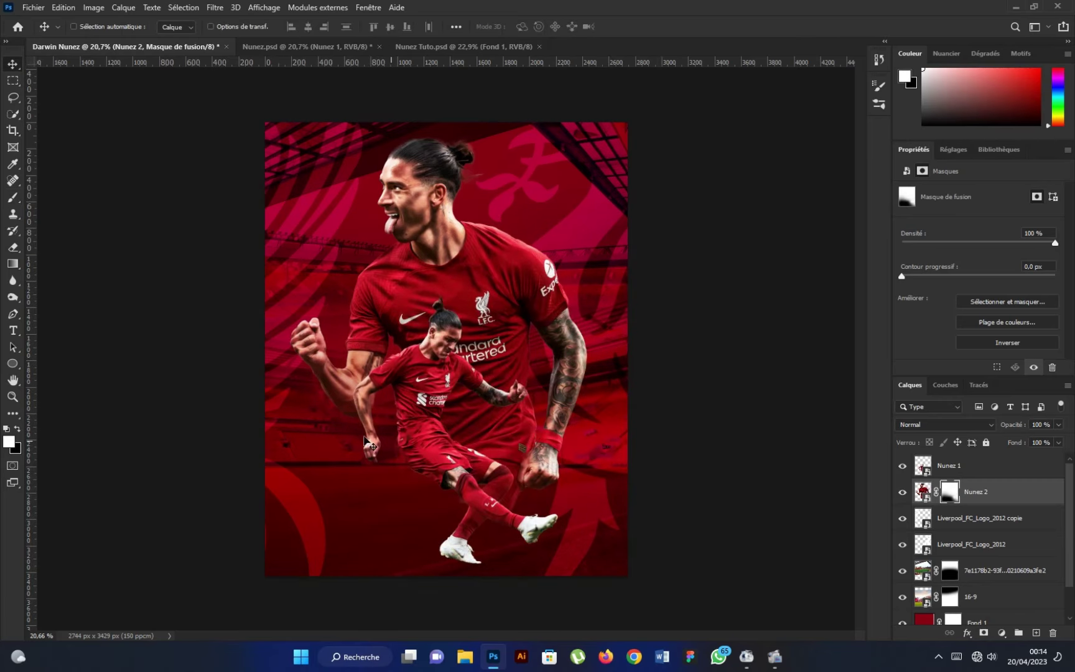
scroll(429, 342, down, 1)
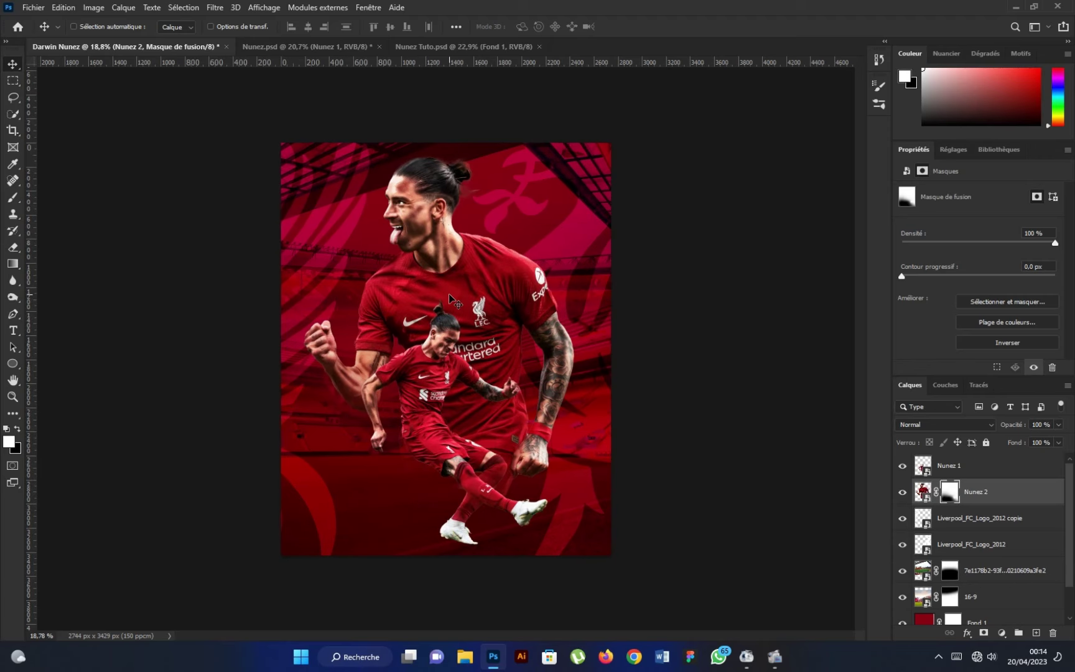
scroll(461, 295, up, 1)
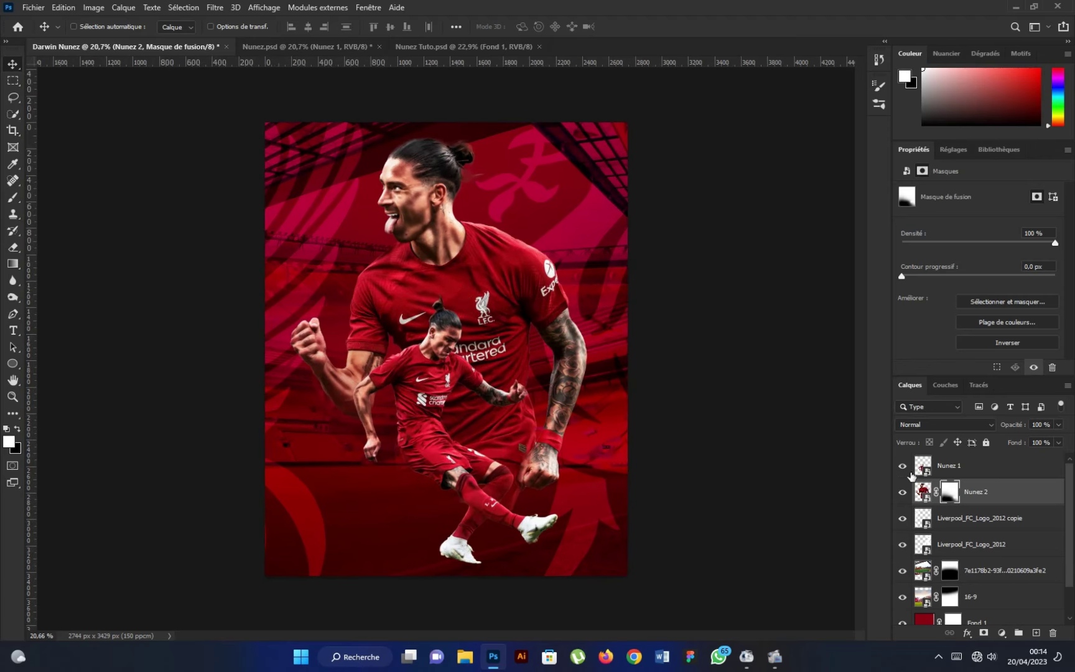
shift+click(961, 470)
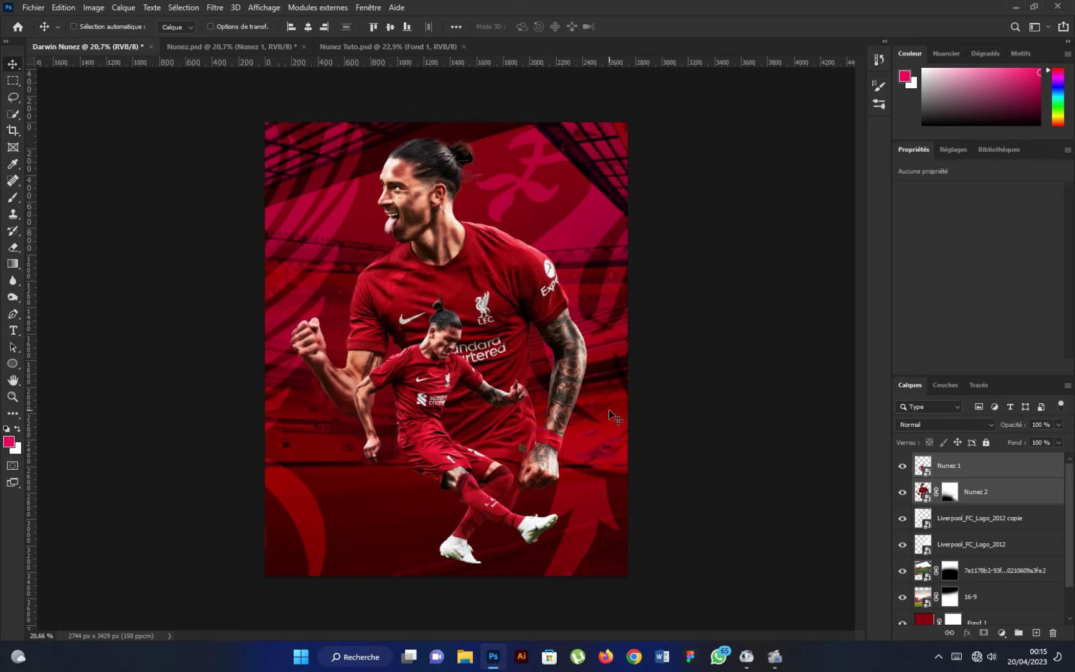
drag(561, 385, 560, 379)
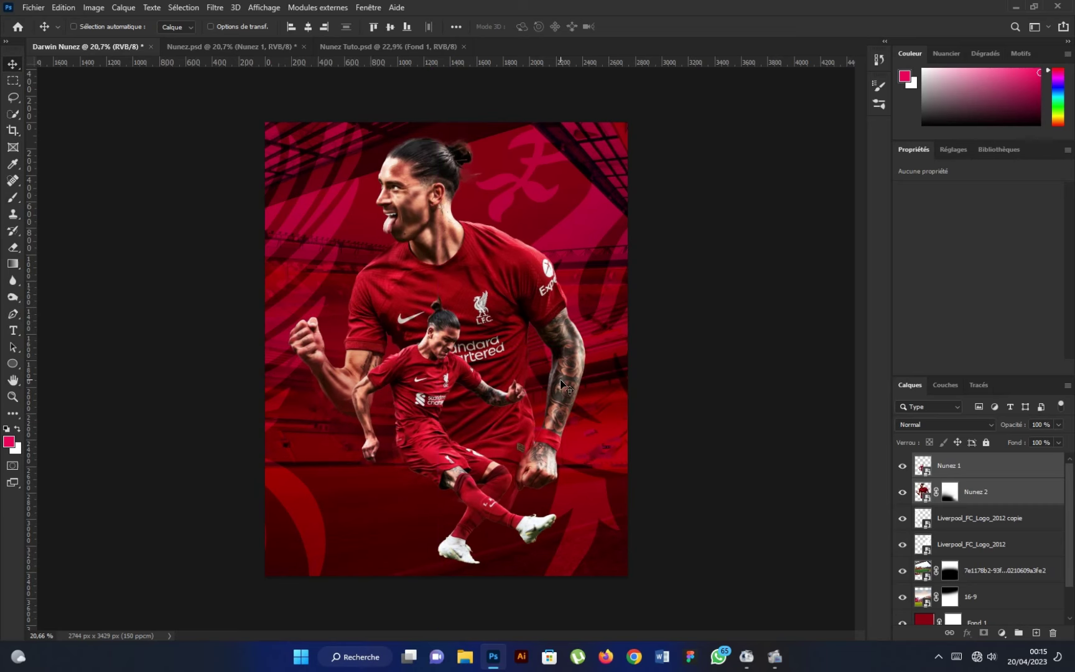
Select the Liverpool_FC_Logo_2012 copie layer in the Layers panel
scroll(511, 371, up, 1)
click(997, 495)
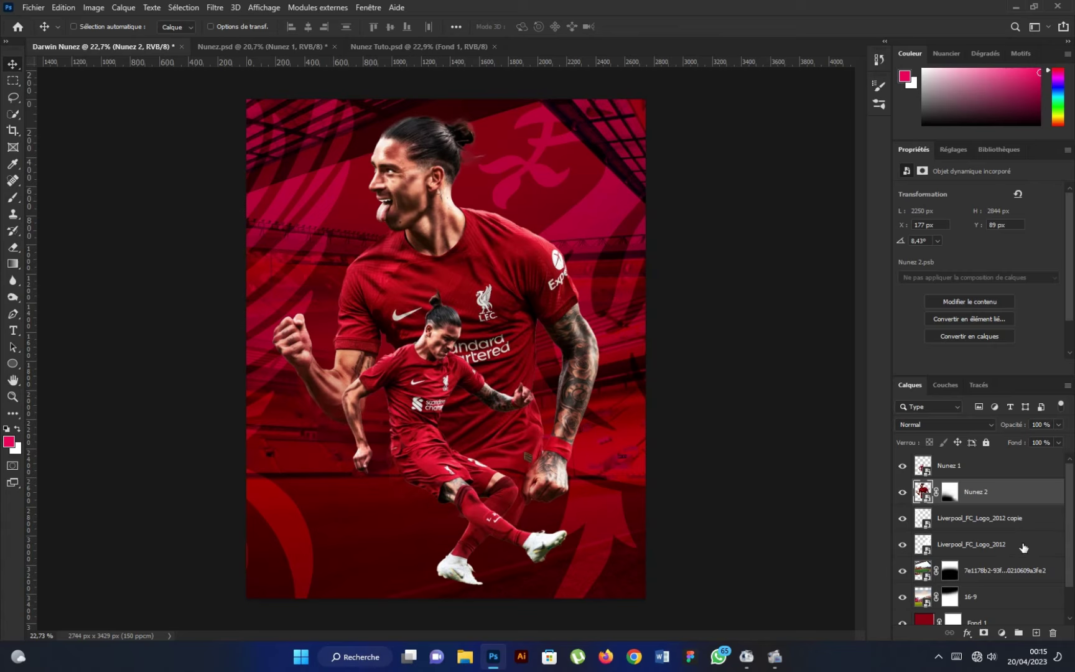
click(1014, 528)
scroll(1015, 532, down, 1)
click(1005, 546)
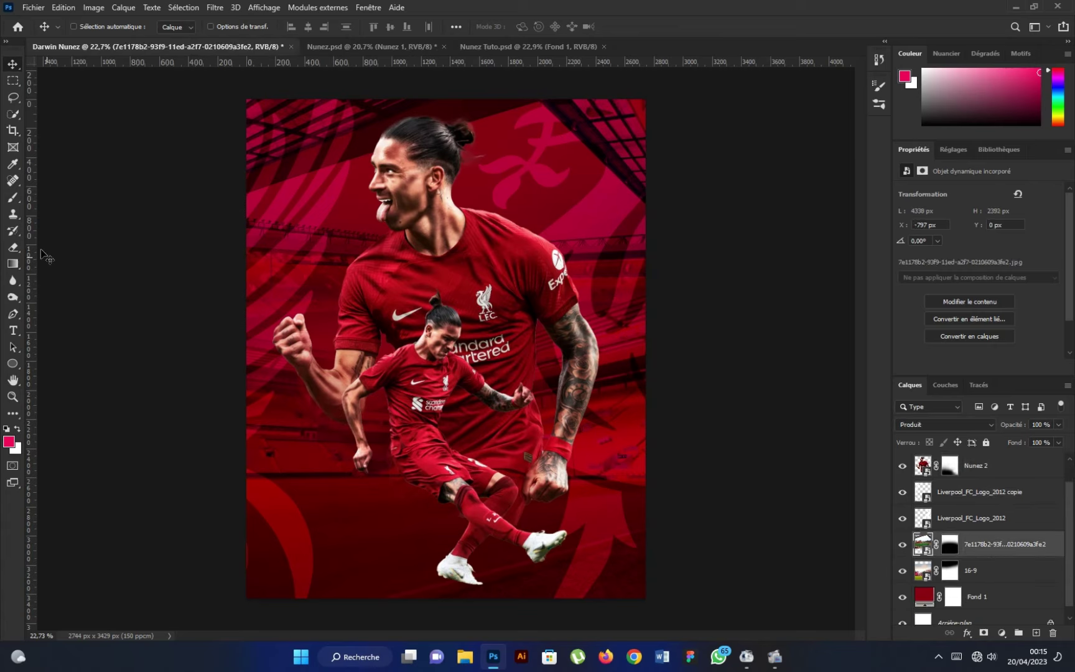
click(995, 493)
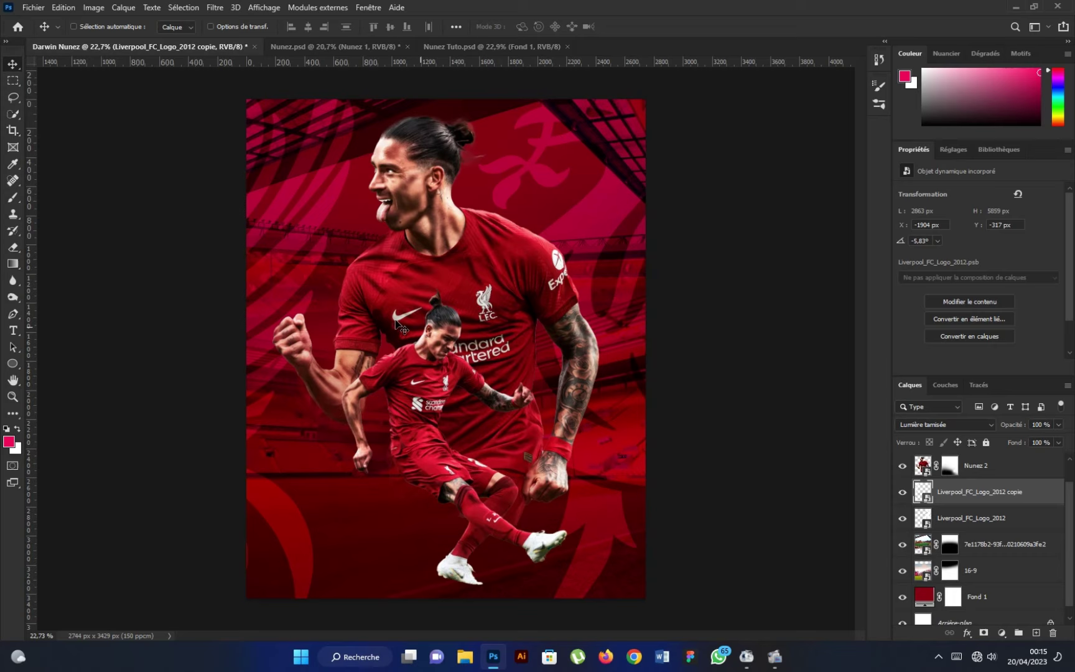
Add a new empty layer above the logo copy and choose a soft round brush
click(13, 198)
click(92, 27)
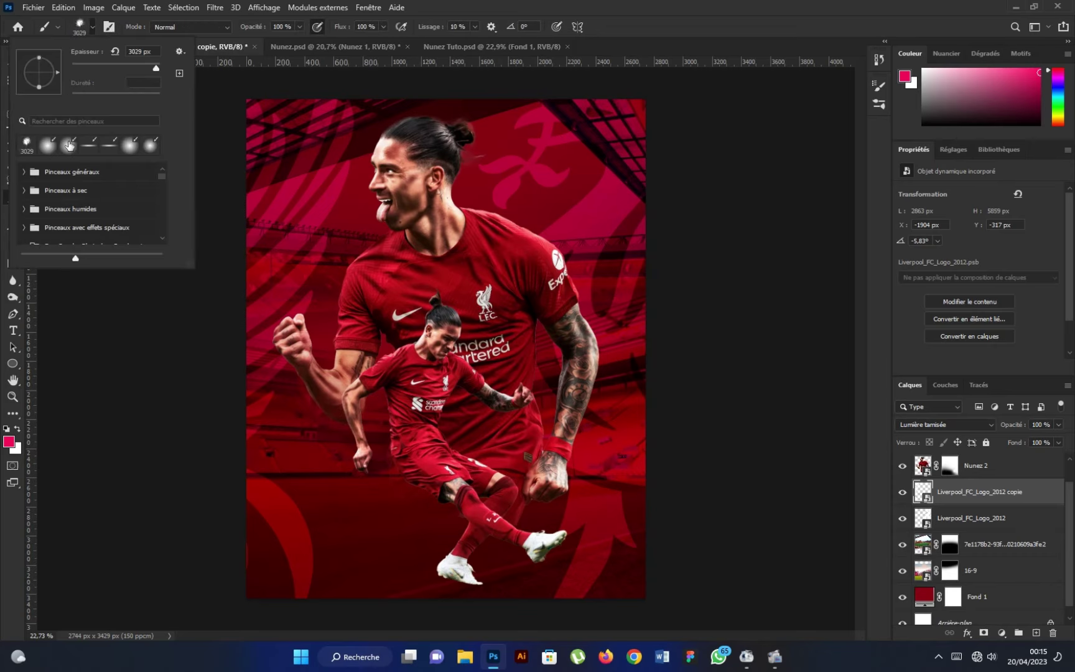
click(1036, 633)
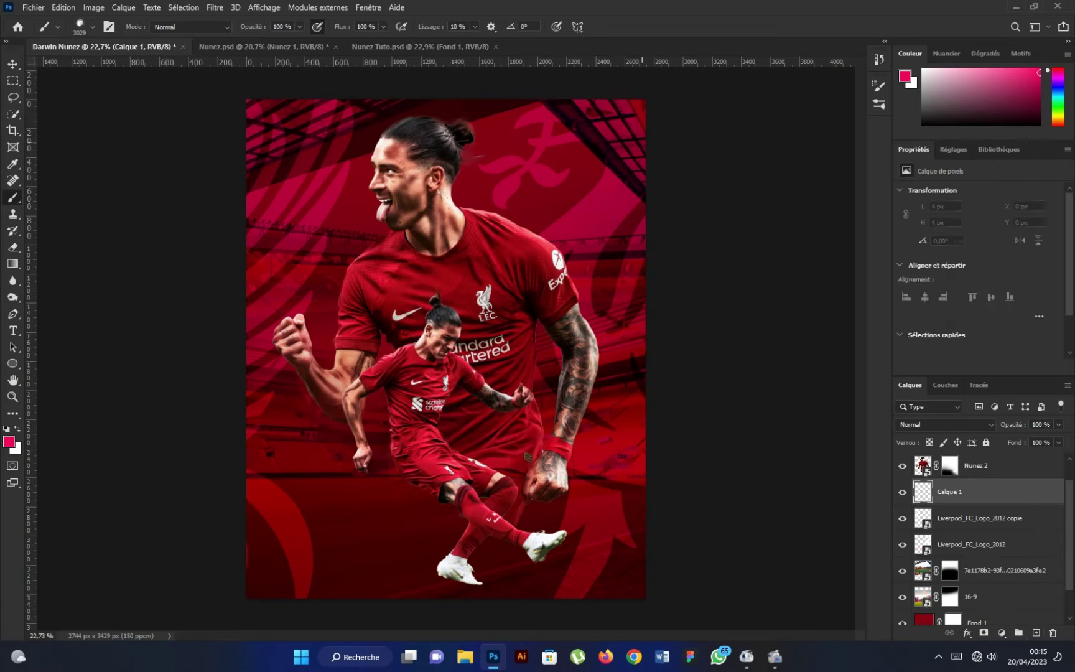
key(F5)
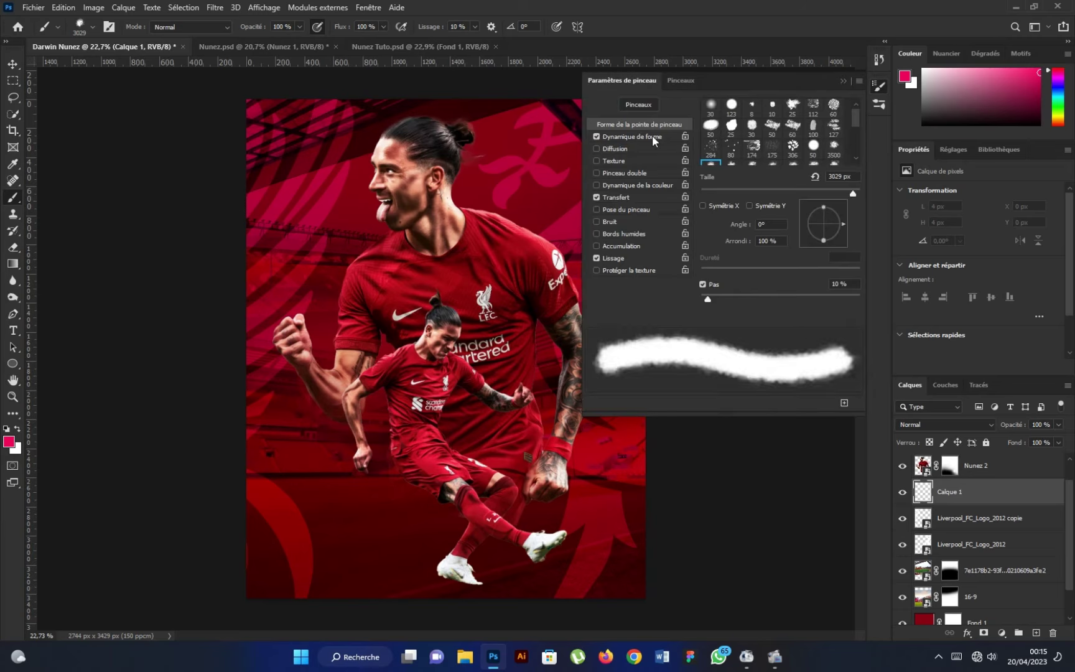
click(652, 135)
click(843, 80)
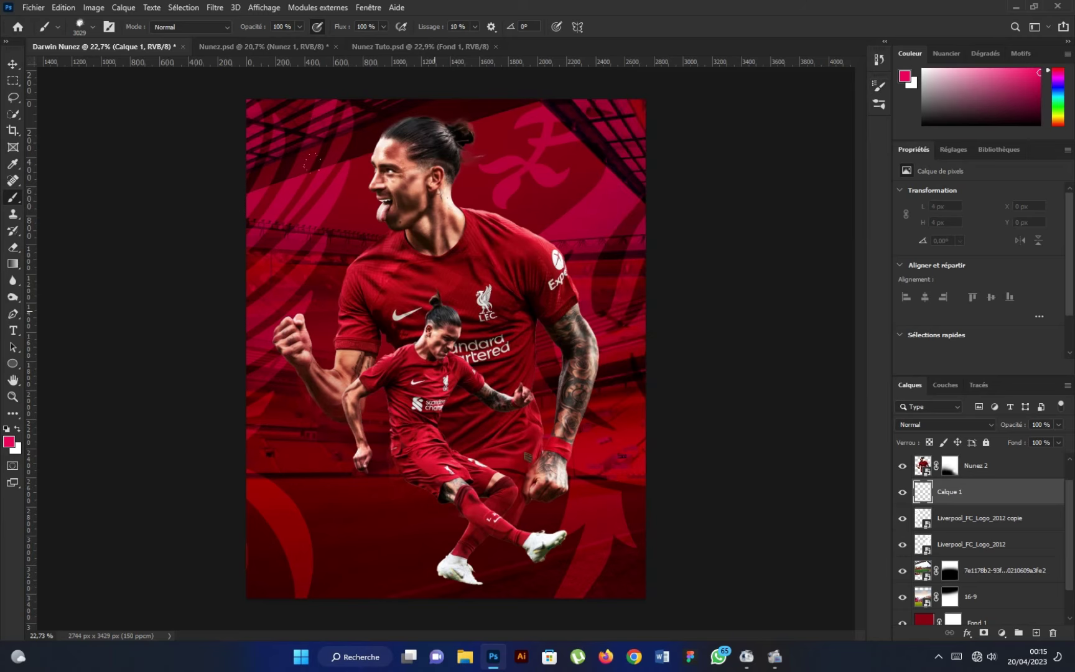
Set the foreground paint colour to red #fa2e2e
alt+click(601, 225)
drag(1040, 89, 1038, 70)
click(11, 443)
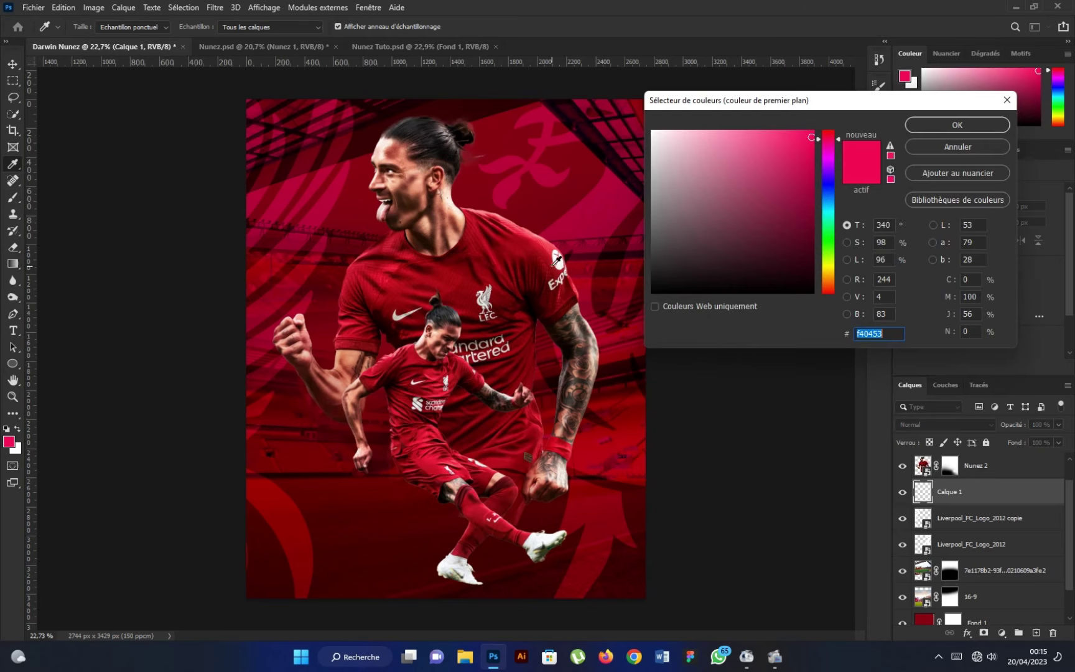
drag(833, 149, 832, 129)
click(794, 130)
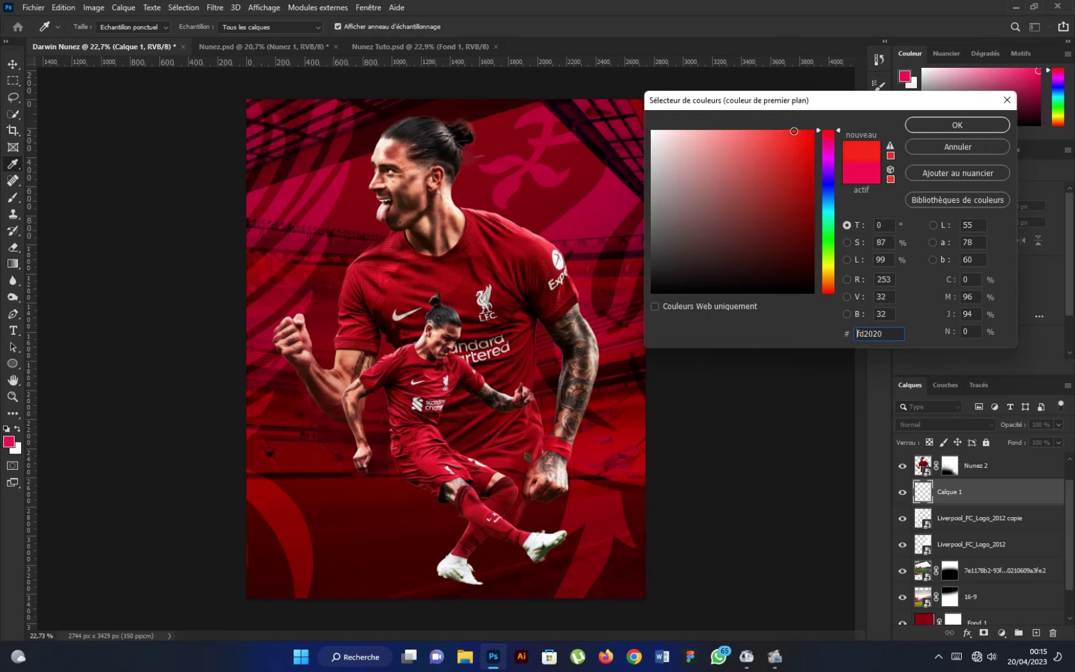
click(784, 133)
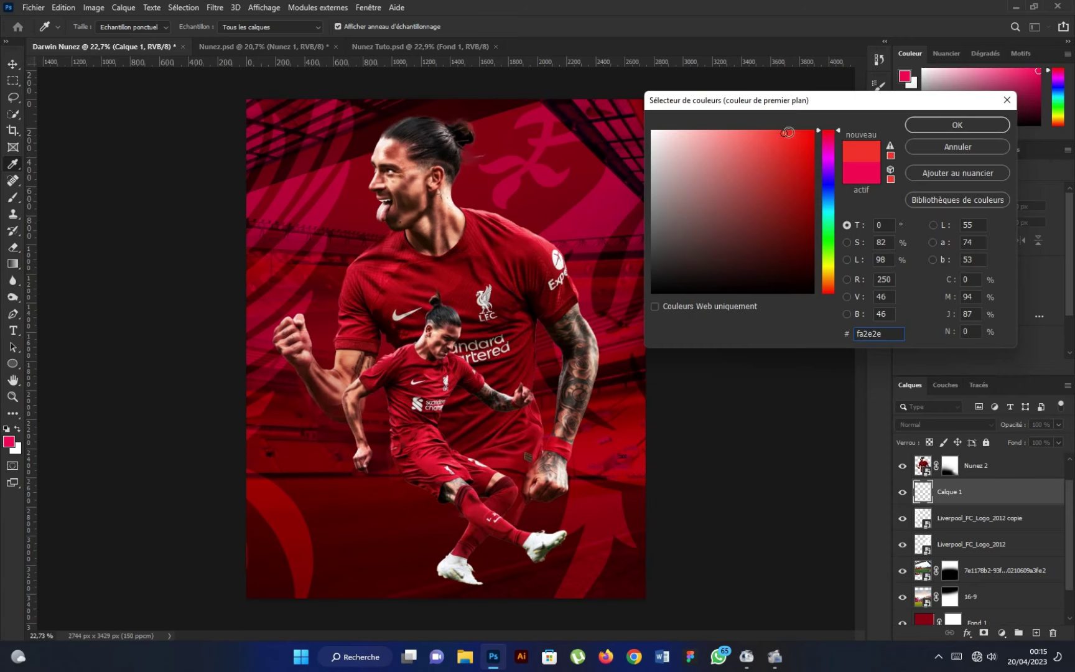
key(Return)
Lower the brush flow to 23% and paint a soft red glow around the players
key(b)
scroll(445, 349, down, 1)
click(340, 222)
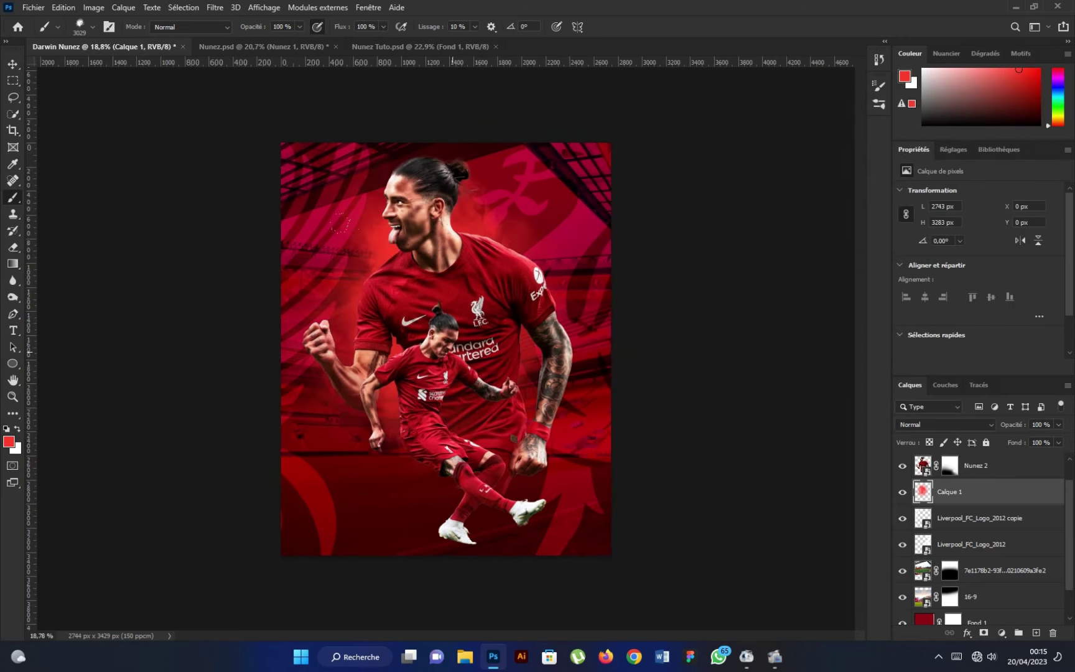
key(ctrl+z)
drag(337, 31, 324, 33)
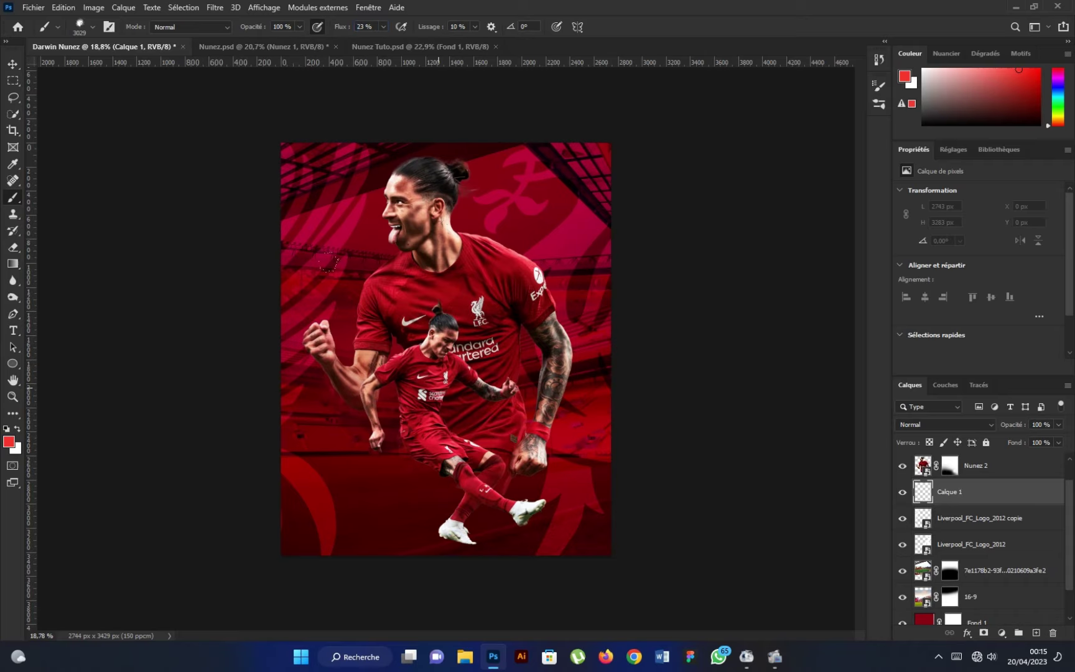
click(410, 441)
mouse_move(351, 305)
mouse_down()
mouse_move(335, 171)
mouse_move(323, 305)
mouse_up()
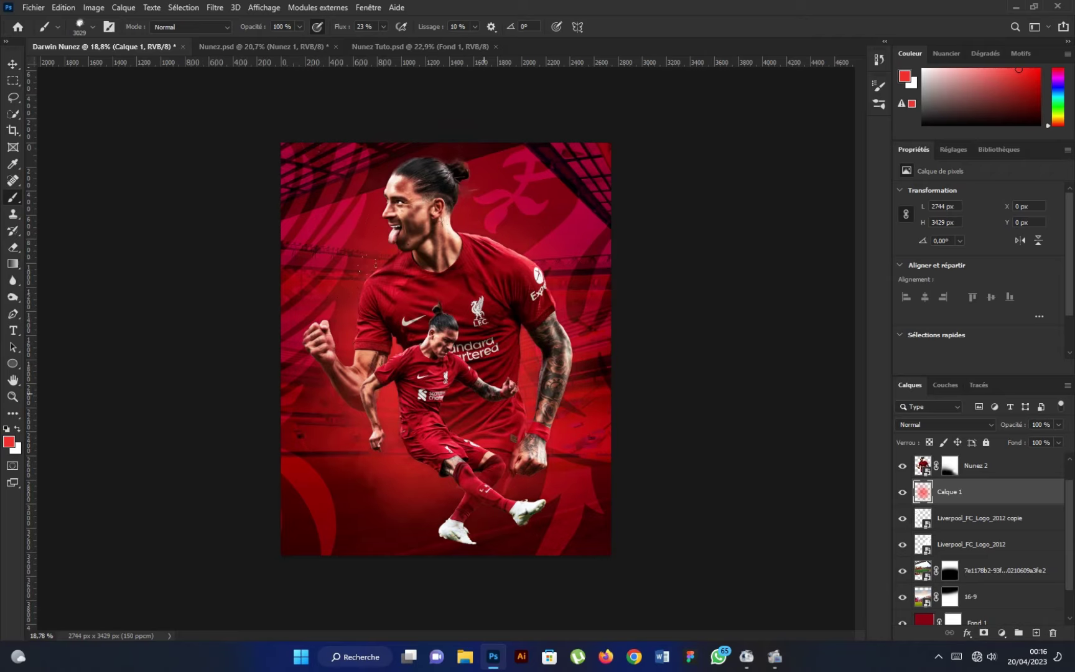
click(13, 64)
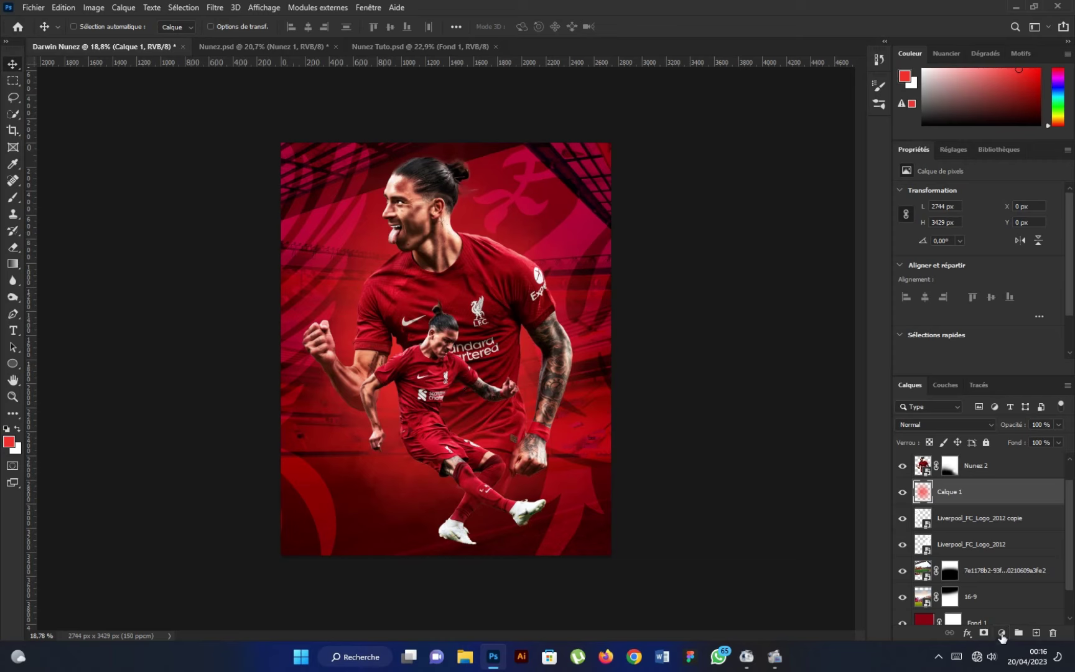
Add a Color Lookup layer using LateSunset.3DL blended in Soft Light
click(1002, 637)
click(1002, 566)
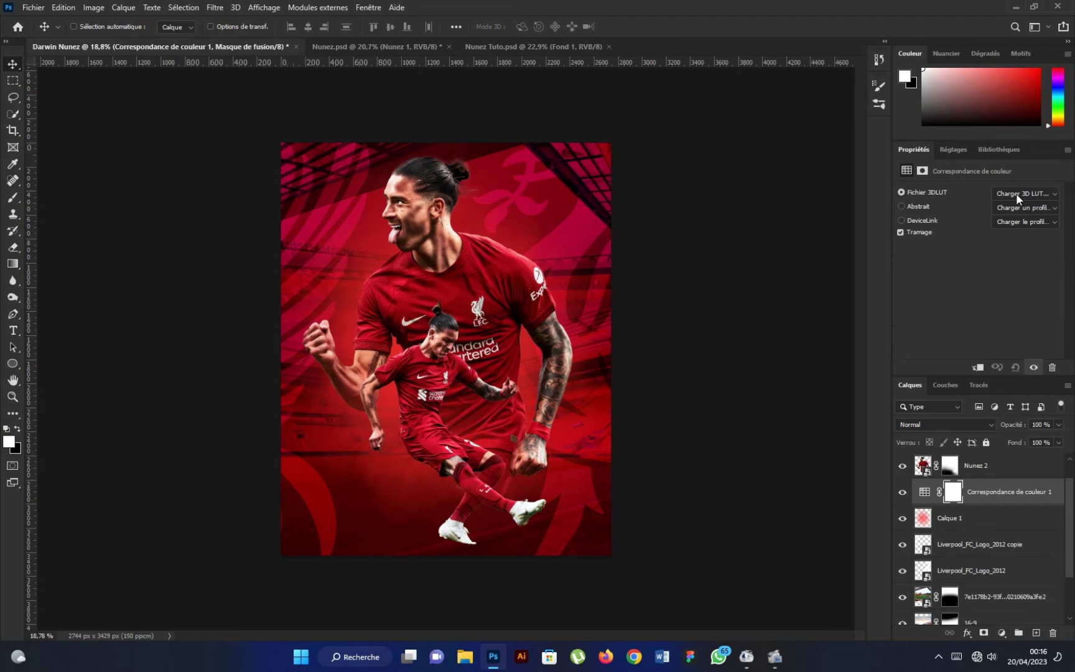
click(1018, 198)
click(945, 501)
click(952, 425)
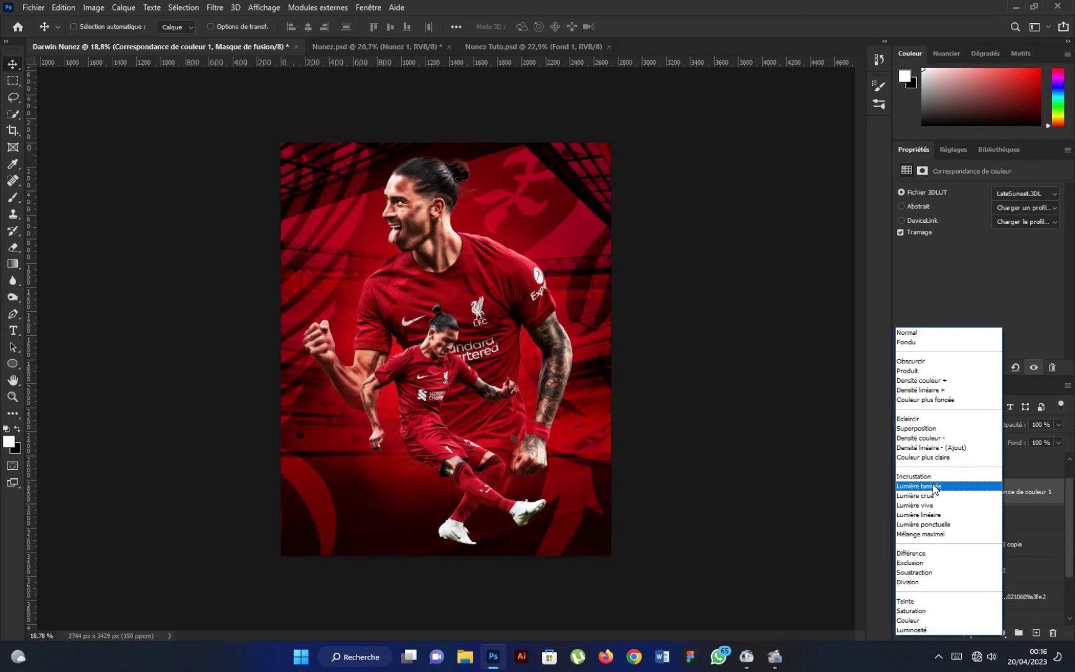
click(934, 486)
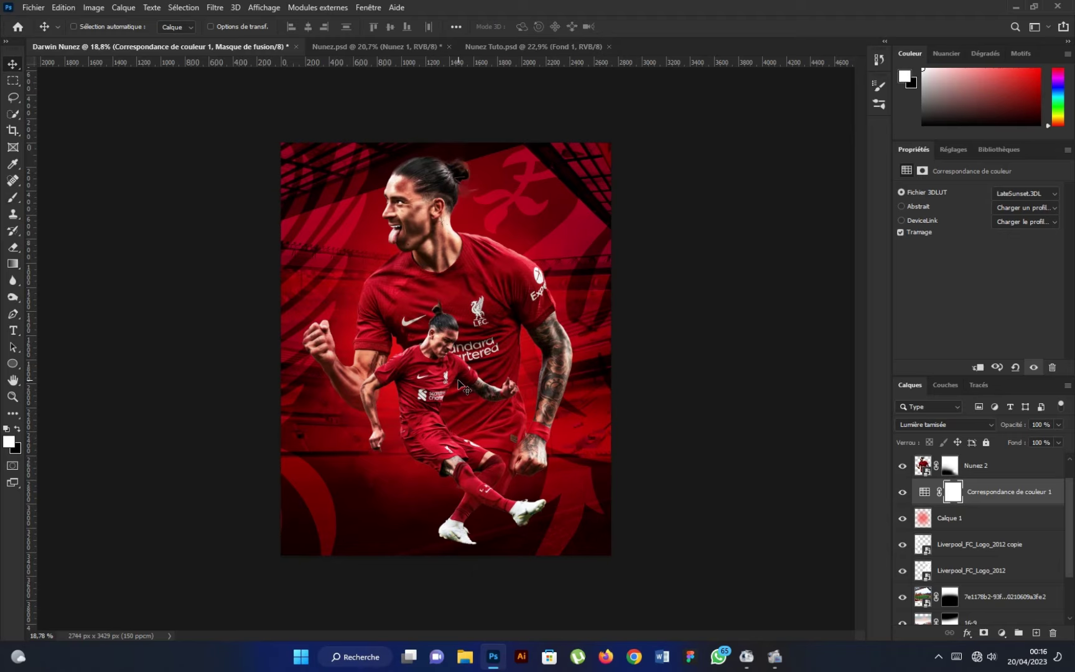
Add a second Color Lookup layer using DropBlues.3DL in Normal mode
click(1000, 633)
click(1034, 584)
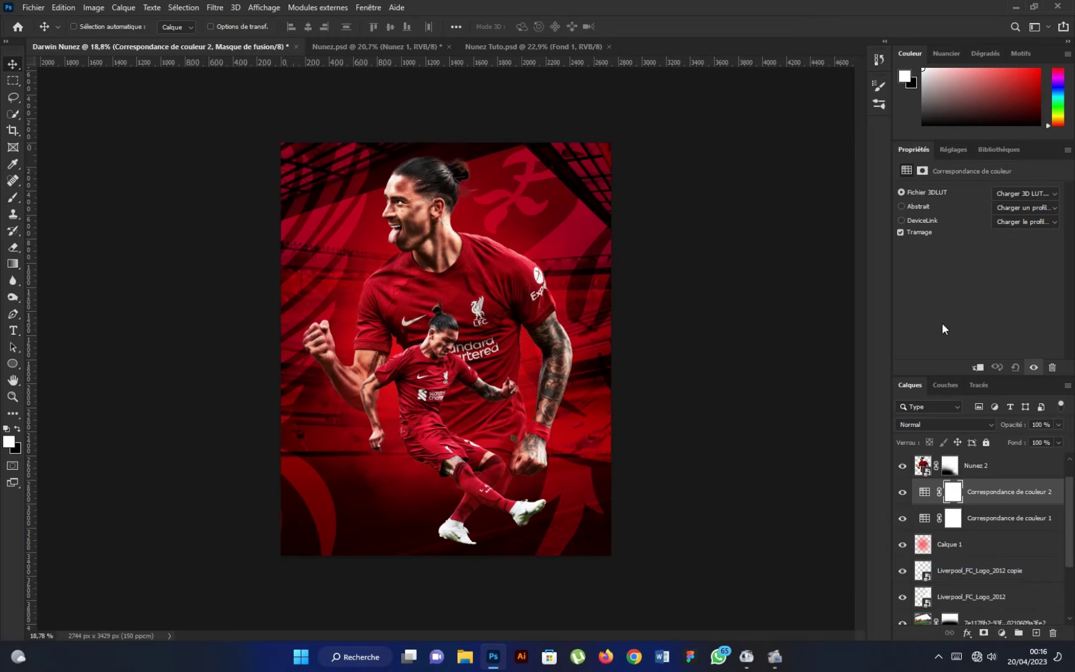
click(1024, 194)
click(937, 317)
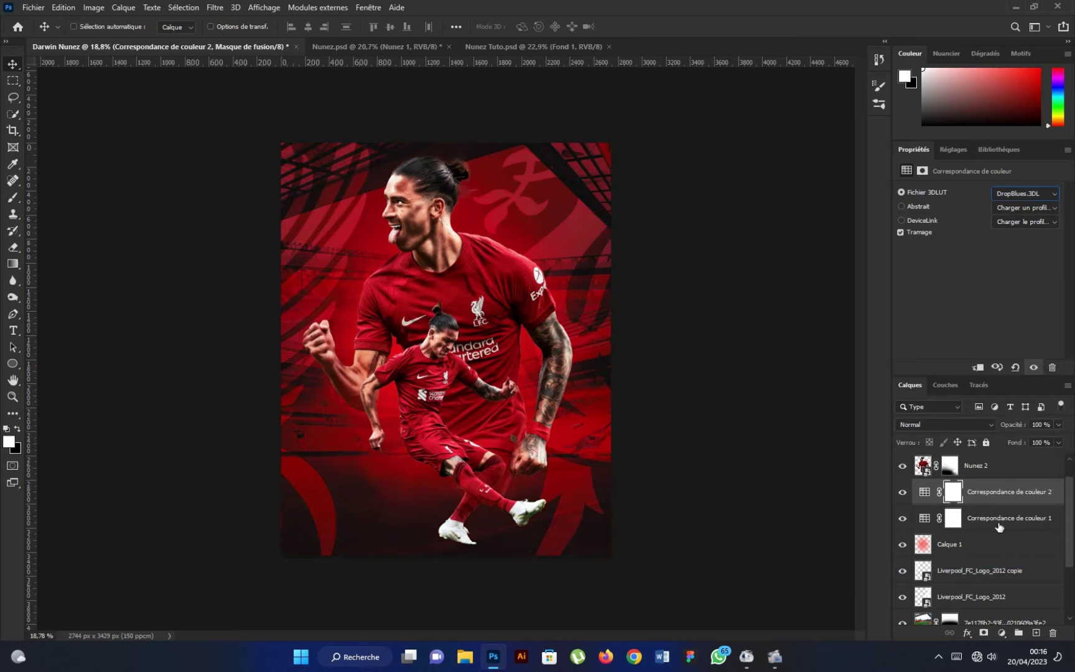
click(998, 523)
click(993, 504)
Move the small Nunez 1 figure down slightly
click(991, 476)
scroll(474, 341, up, 1)
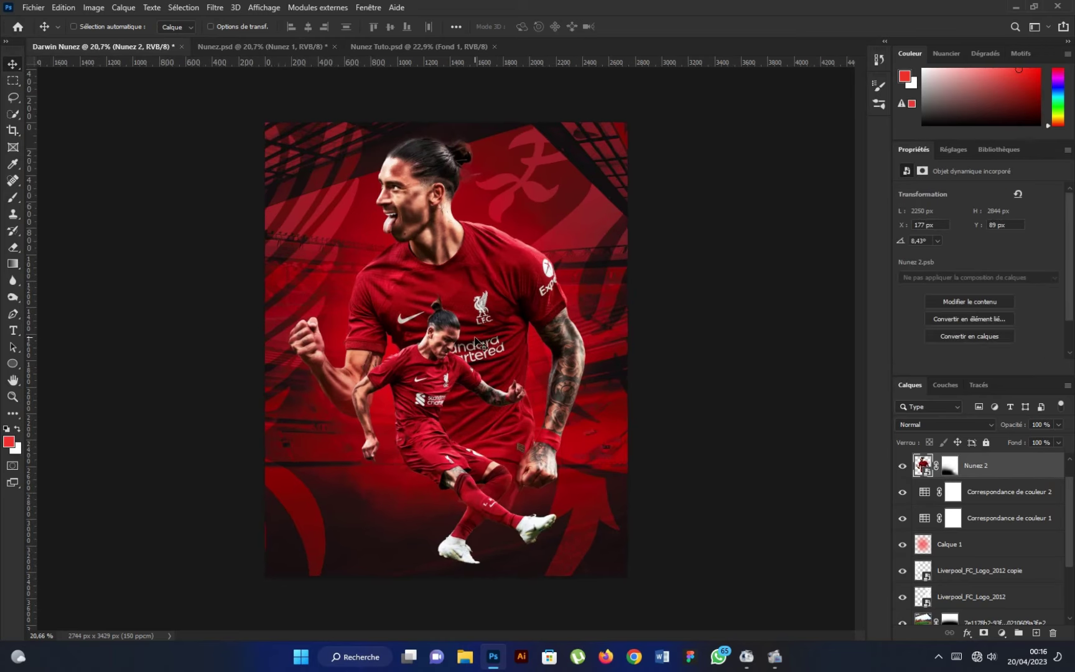
scroll(1029, 489, up, 1)
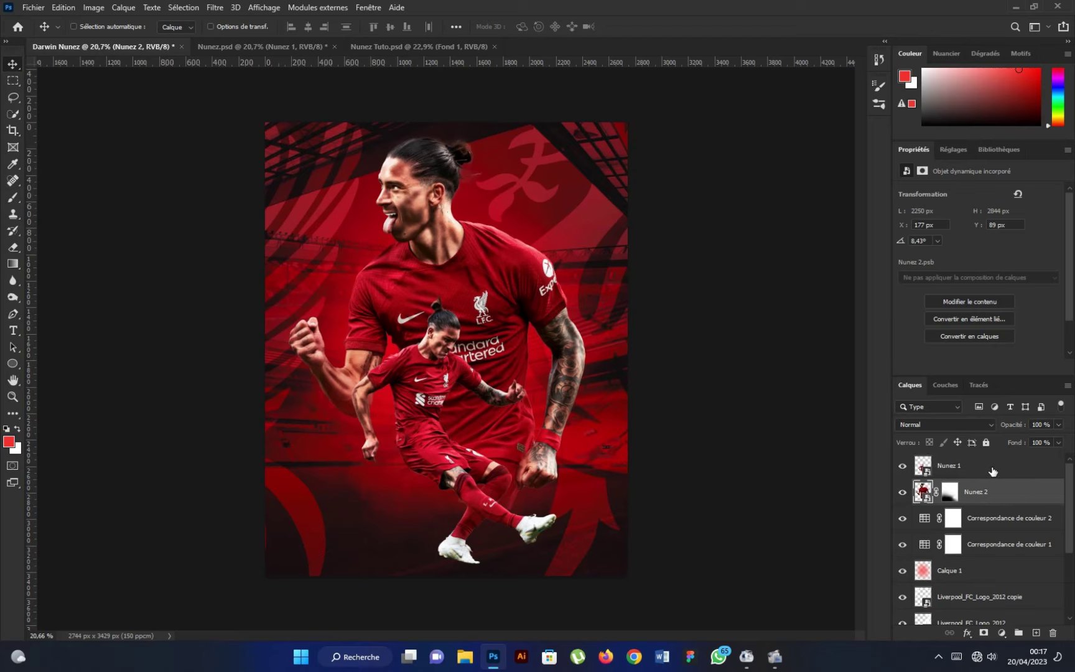
click(991, 468)
drag(445, 398, 449, 389)
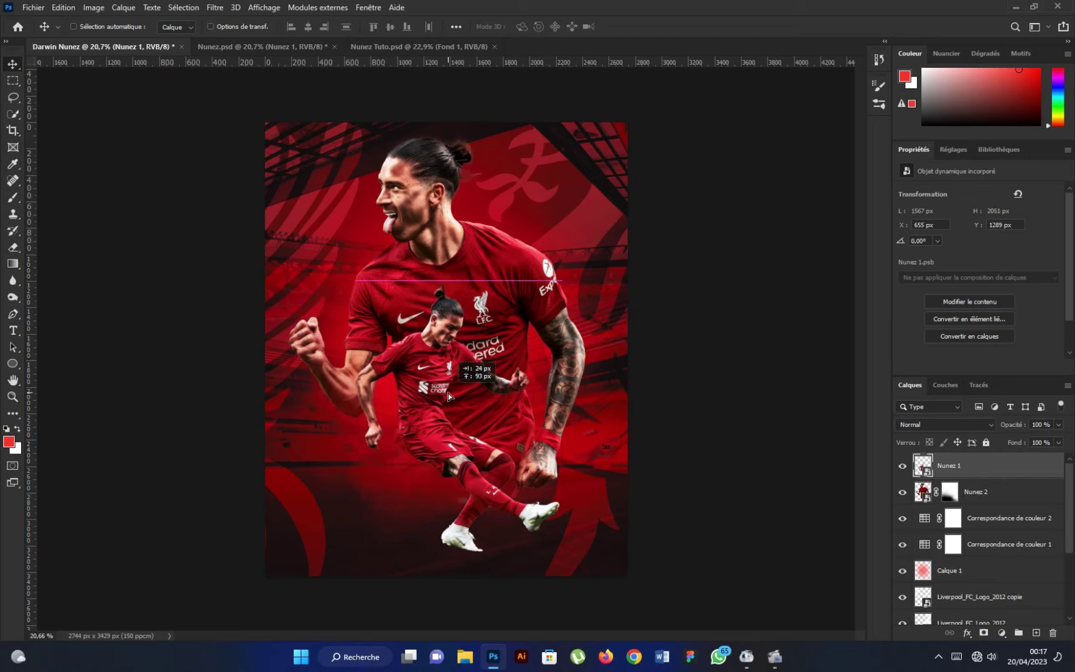
Group the layers from Color Lookup 2 down to Fond 1 into a group named BG
click(1006, 521)
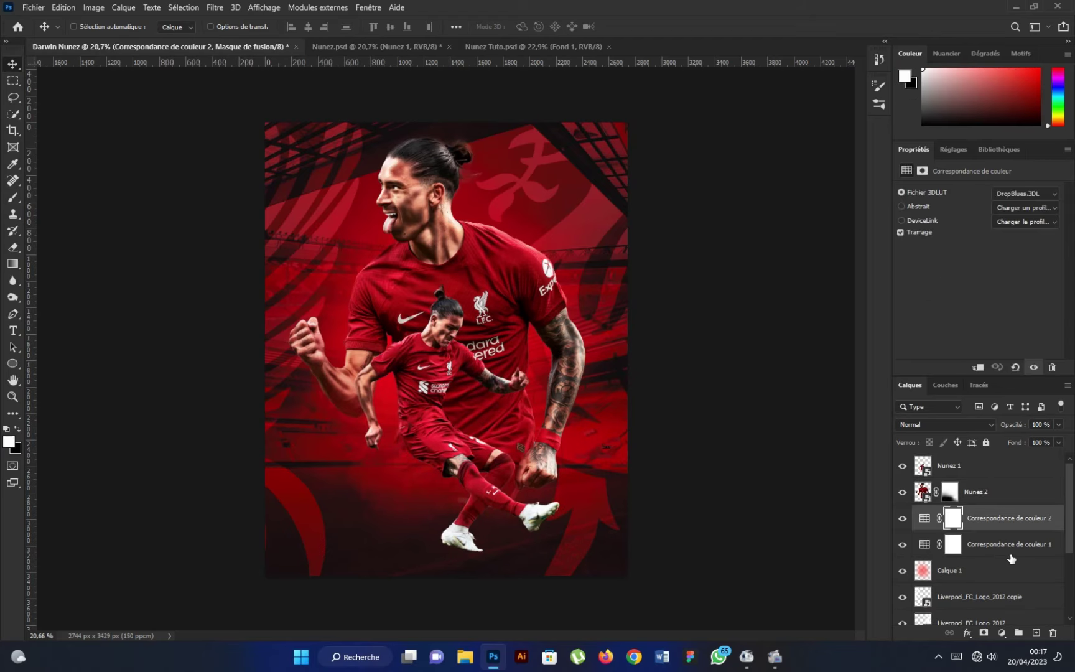
scroll(1007, 560, down, 3)
shift+click(1001, 589)
key(ctrl+g)
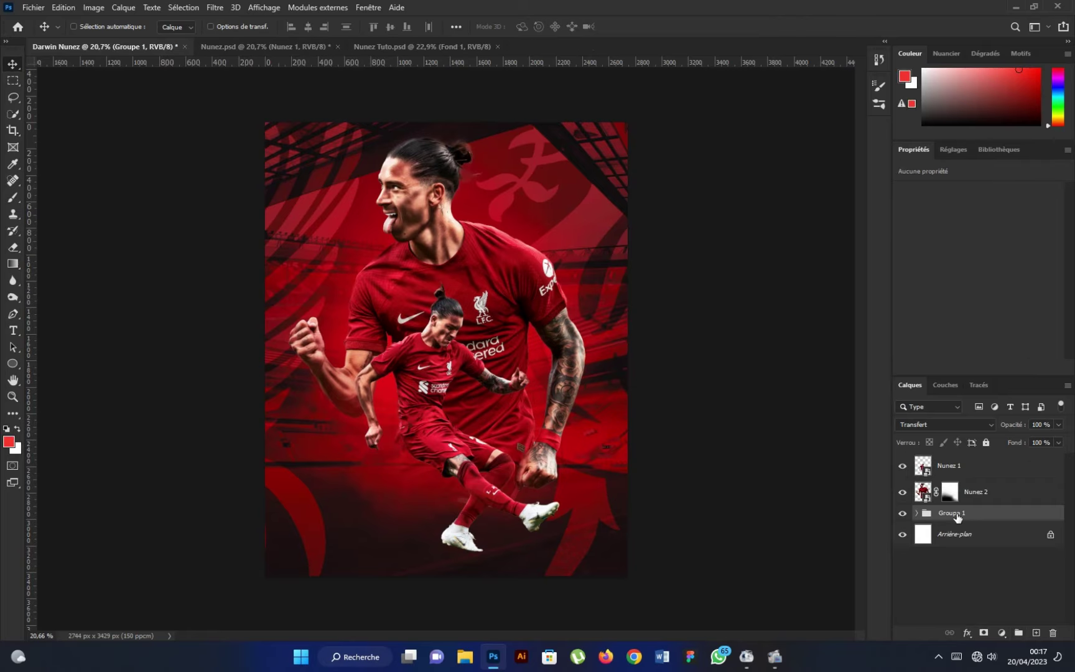
double_click(958, 514)
text(BG)
key(Return)
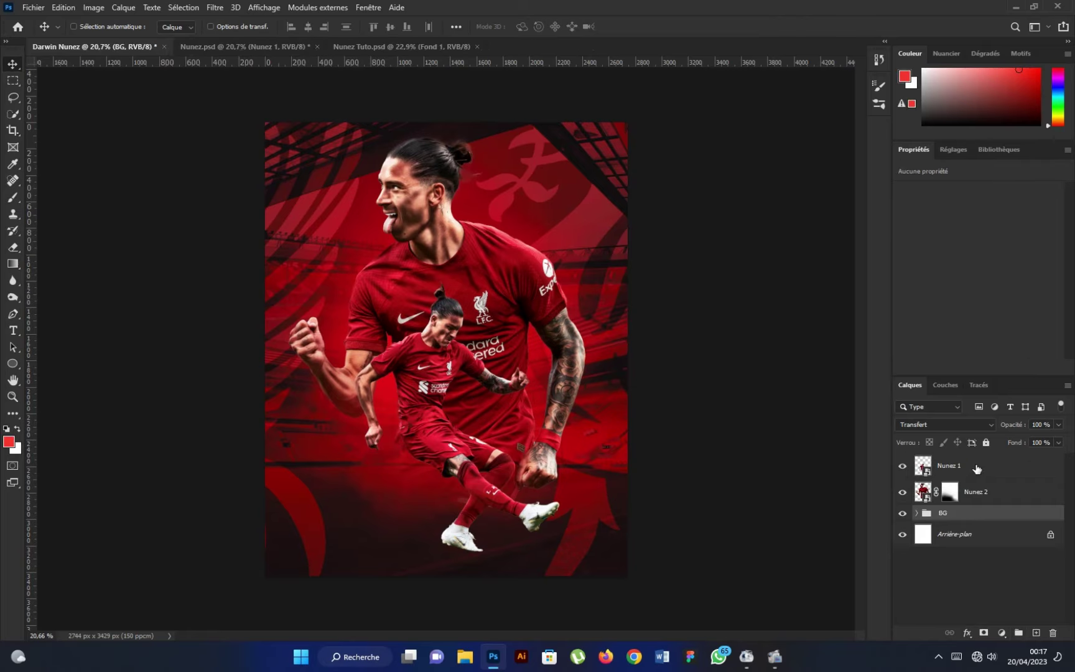
Select Nunez 1 and fit the whole poster in the window
click(990, 465)
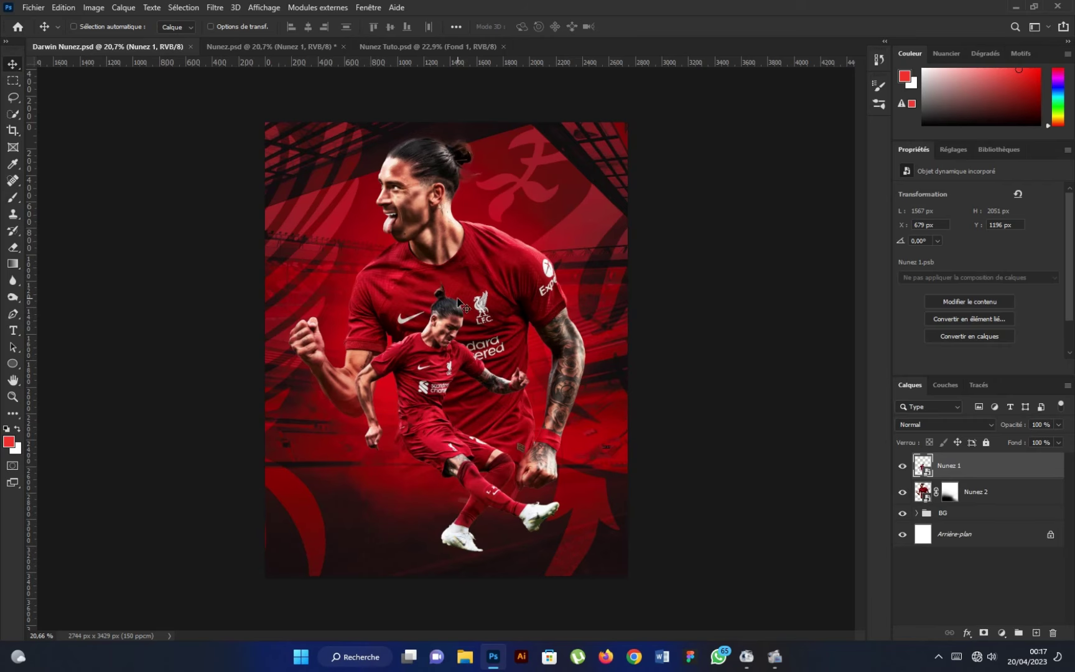
scroll(462, 305, up, 1)
key(ctrl+0)
Draw a small ellipse near the large player's shoulder
click(13, 364)
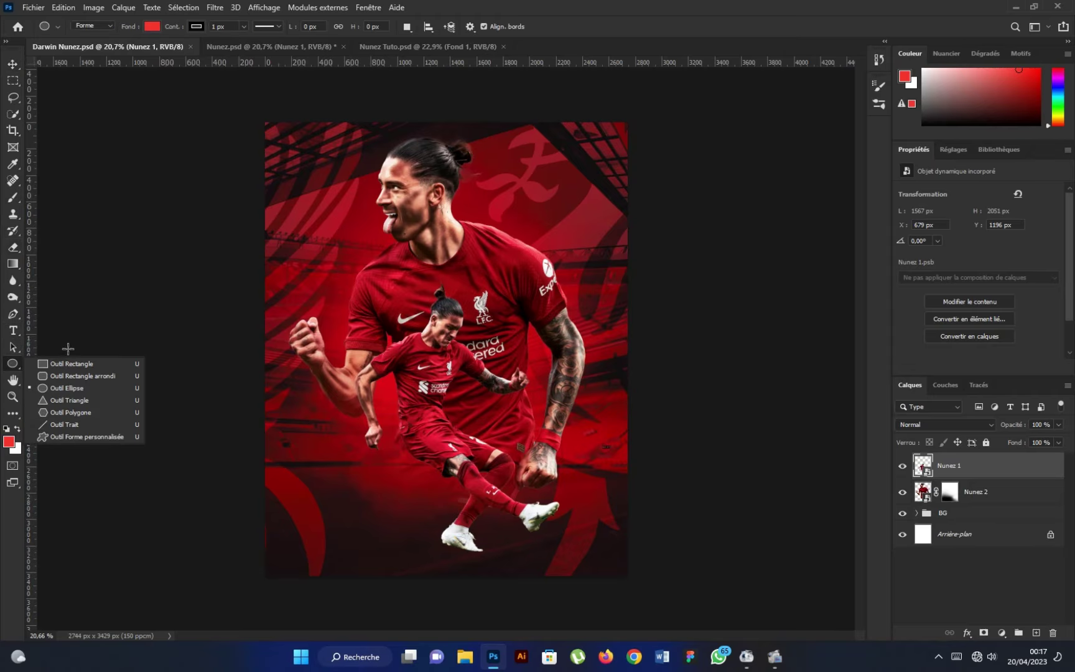
click(73, 394)
scroll(547, 215, up, 4)
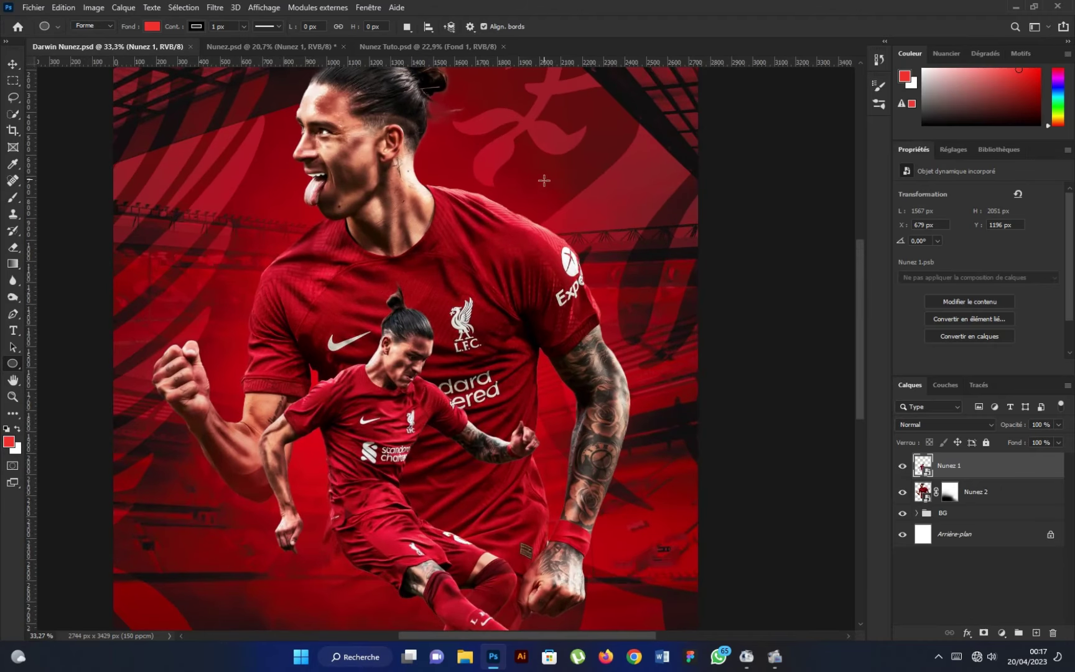
drag(568, 212, 575, 223)
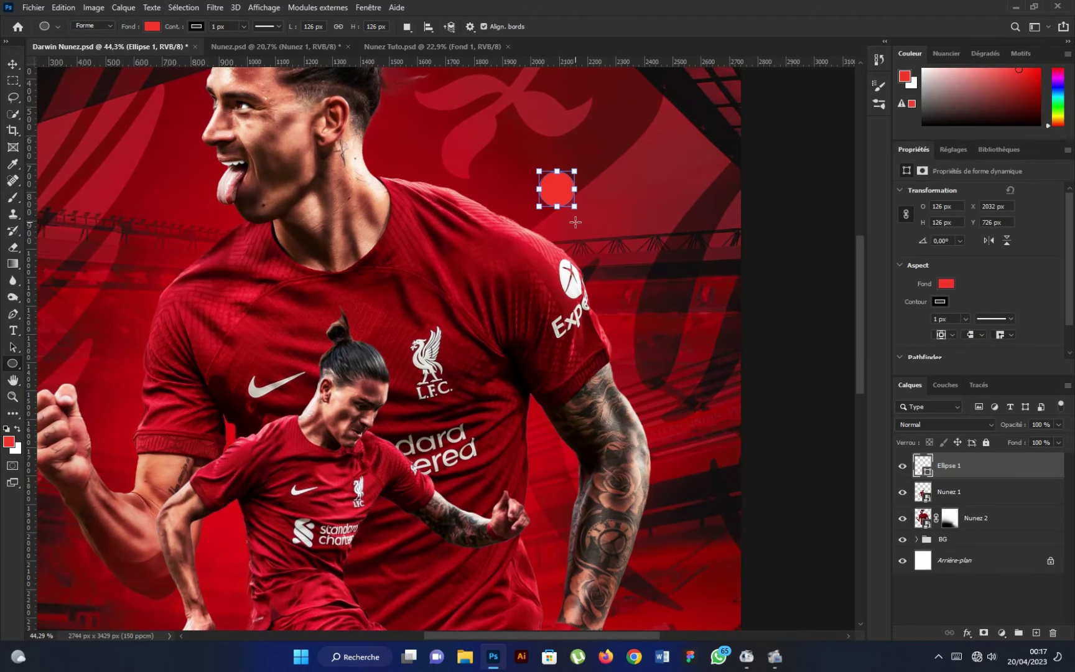
Give the circle a white fill and no outline
click(946, 284)
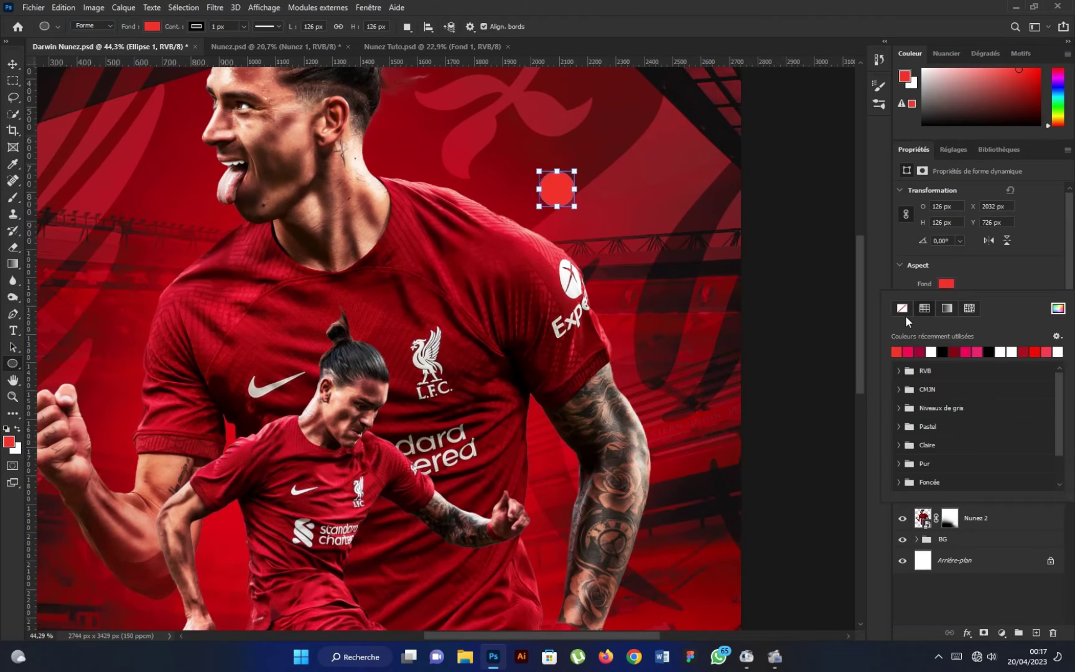
click(897, 351)
click(997, 289)
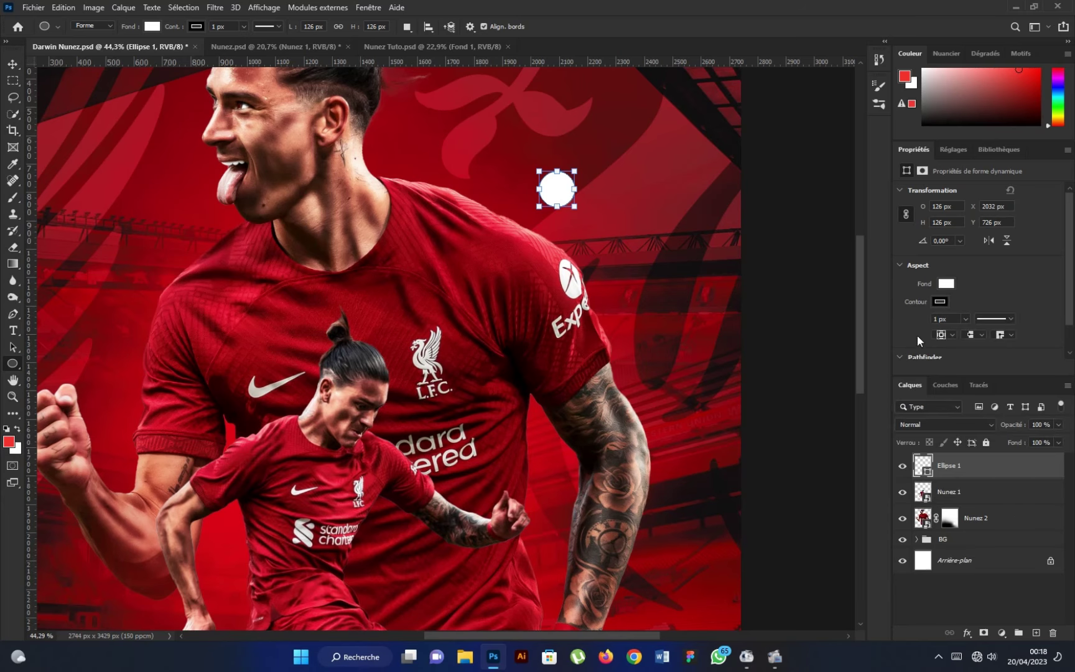
click(941, 302)
click(904, 361)
Reset default colours and move the white circle slightly down and left
click(13, 64)
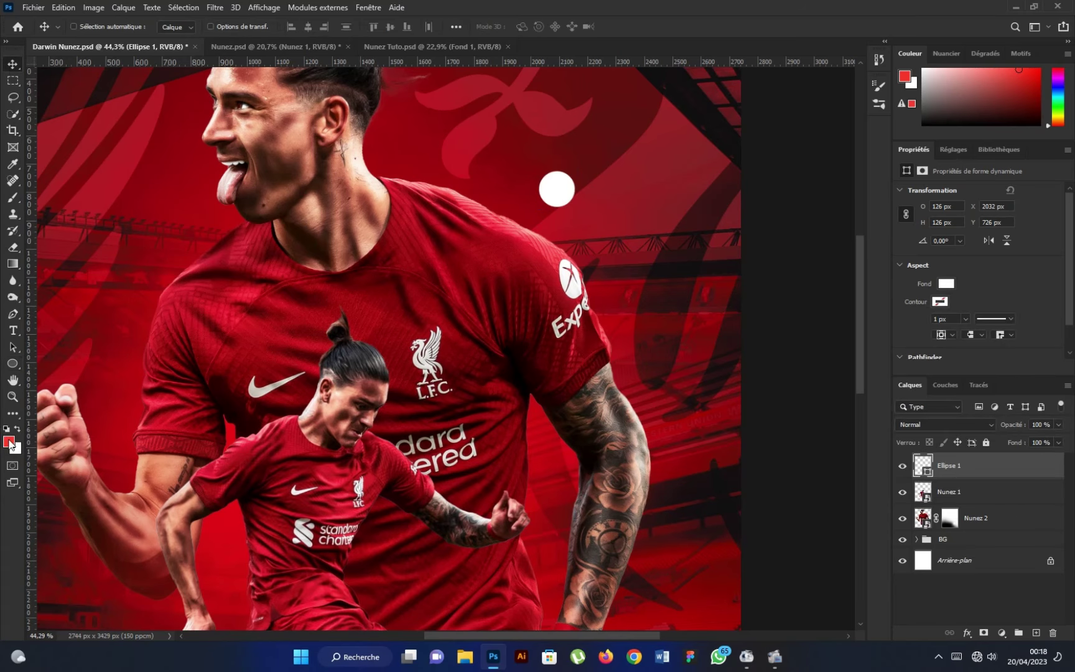
click(7, 429)
drag(557, 197, 528, 229)
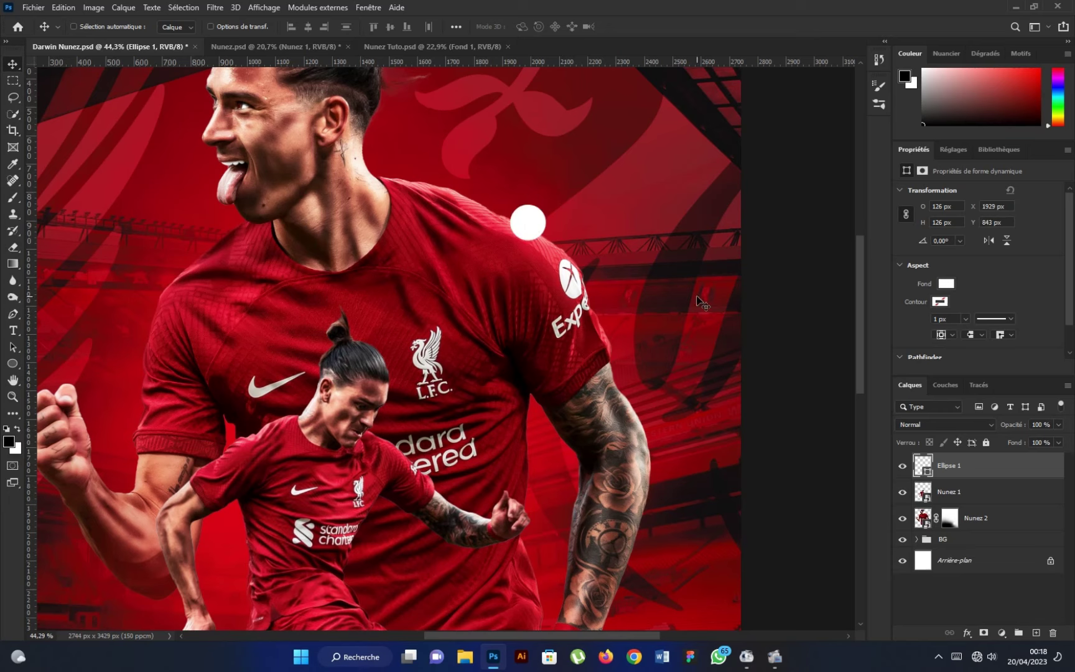
Duplicate the white circle and scale the copy up around its centre
key(ctrl+j)
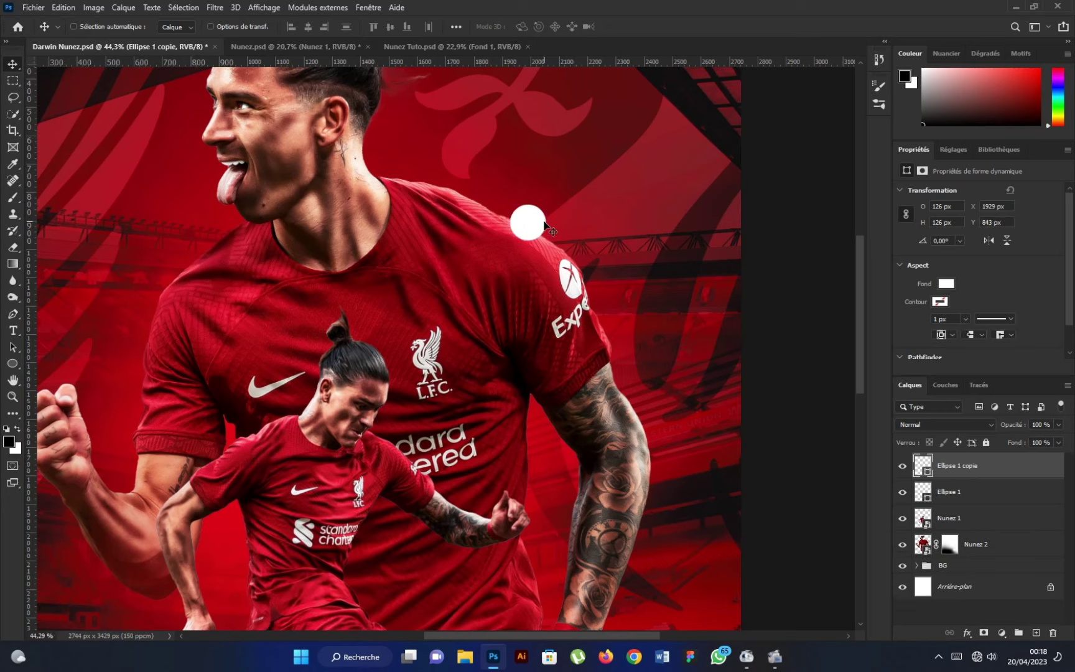
key(ctrl+t)
drag(546, 205, 554, 197)
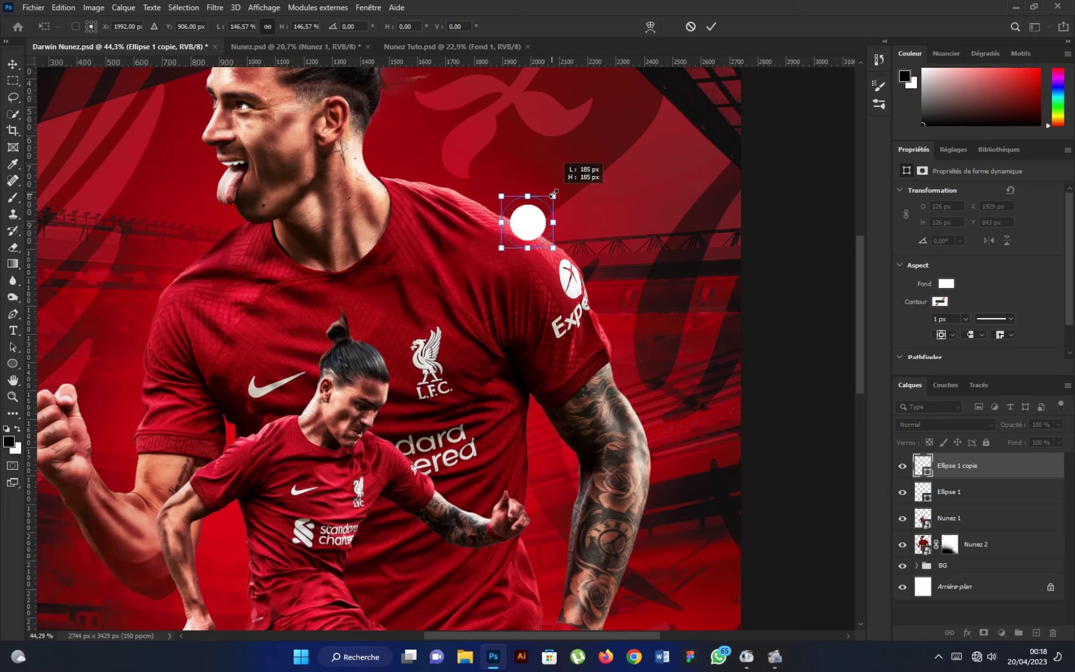
click(710, 26)
Make the copy an unfilled ring with a white outline about 5.69 px thick
click(943, 286)
click(910, 313)
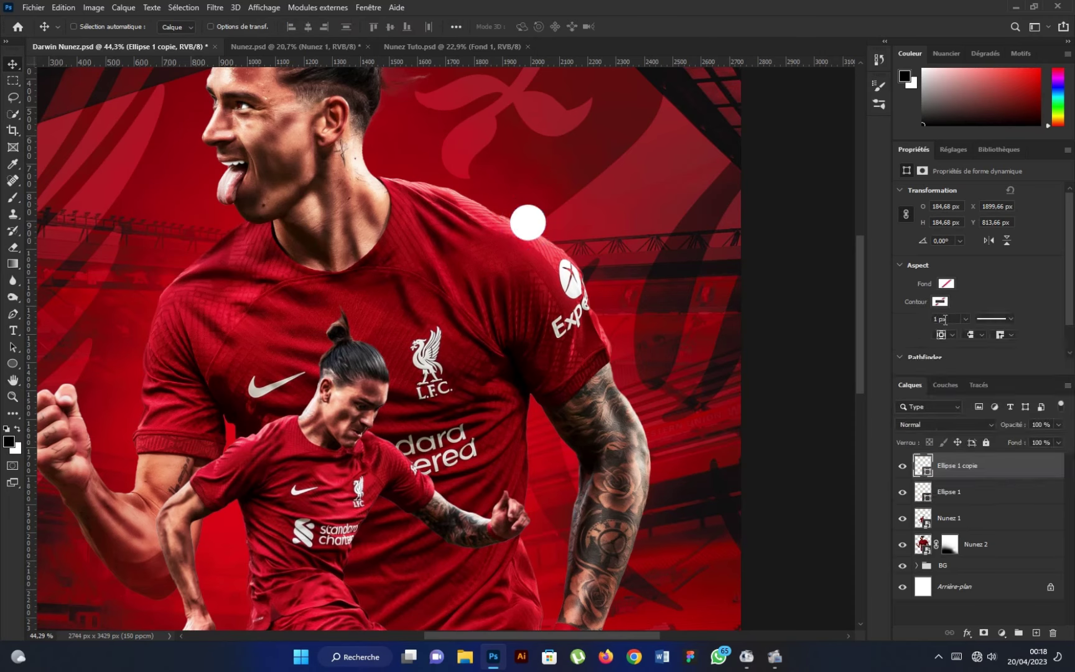
click(940, 301)
click(913, 366)
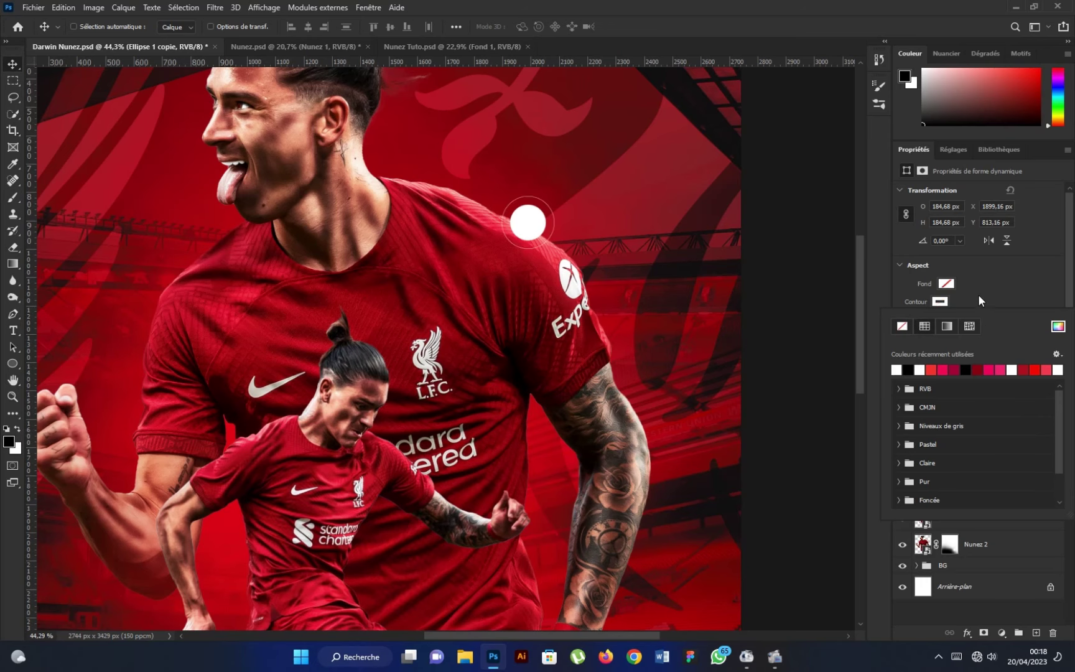
click(962, 320)
drag(963, 336, 967, 331)
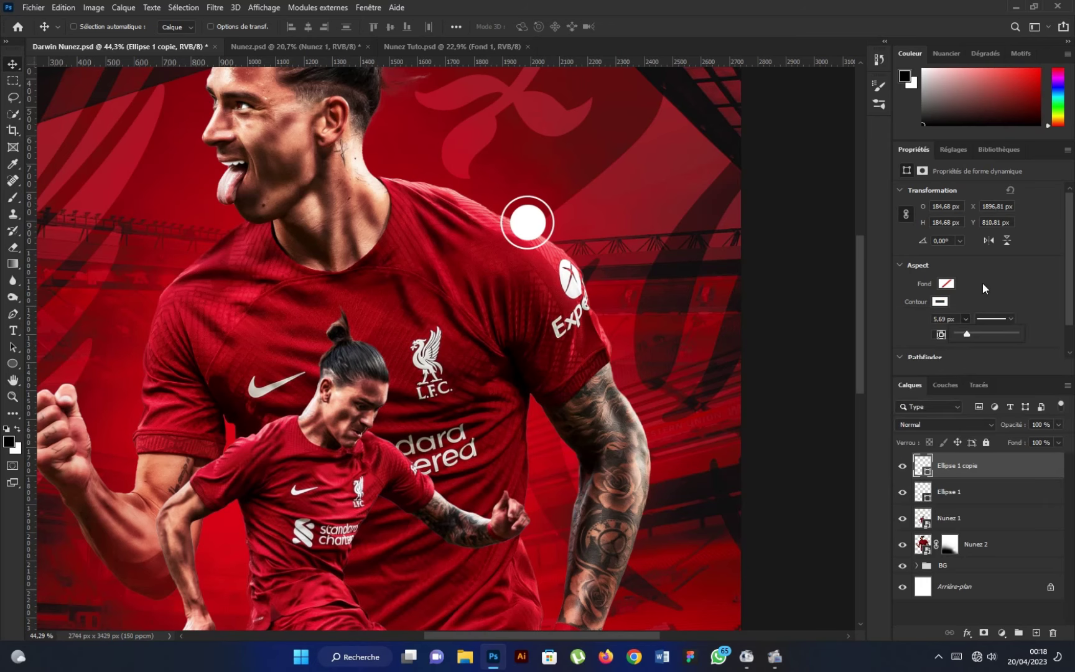
Select both circle layers together in the Layers panel
scroll(616, 321, down, 2)
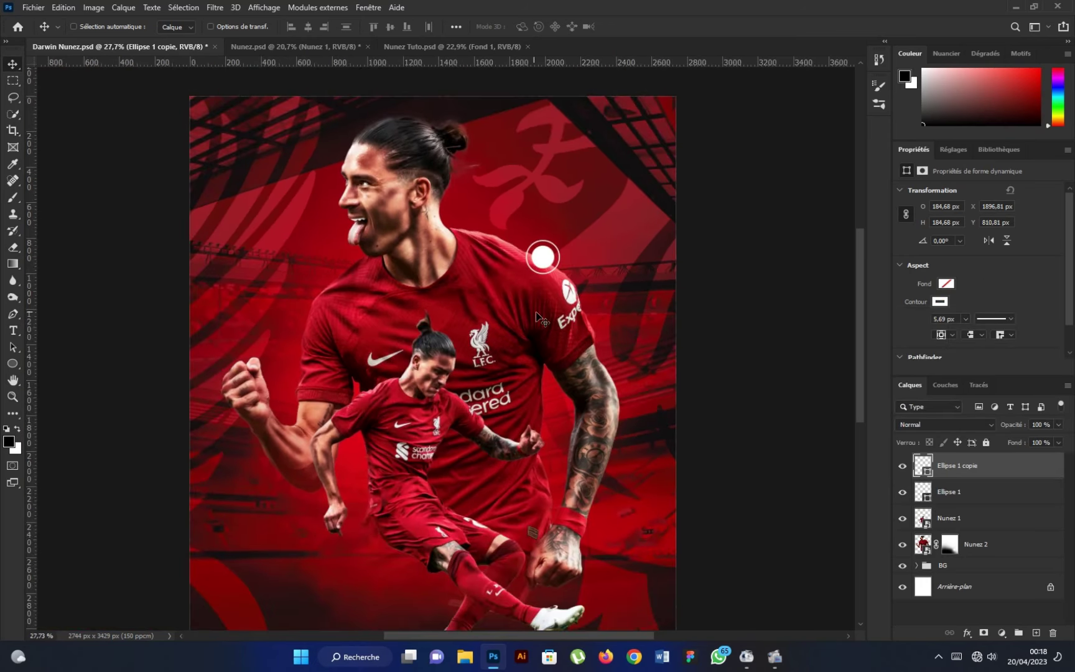
scroll(492, 337, down, 2)
shift+click(949, 493)
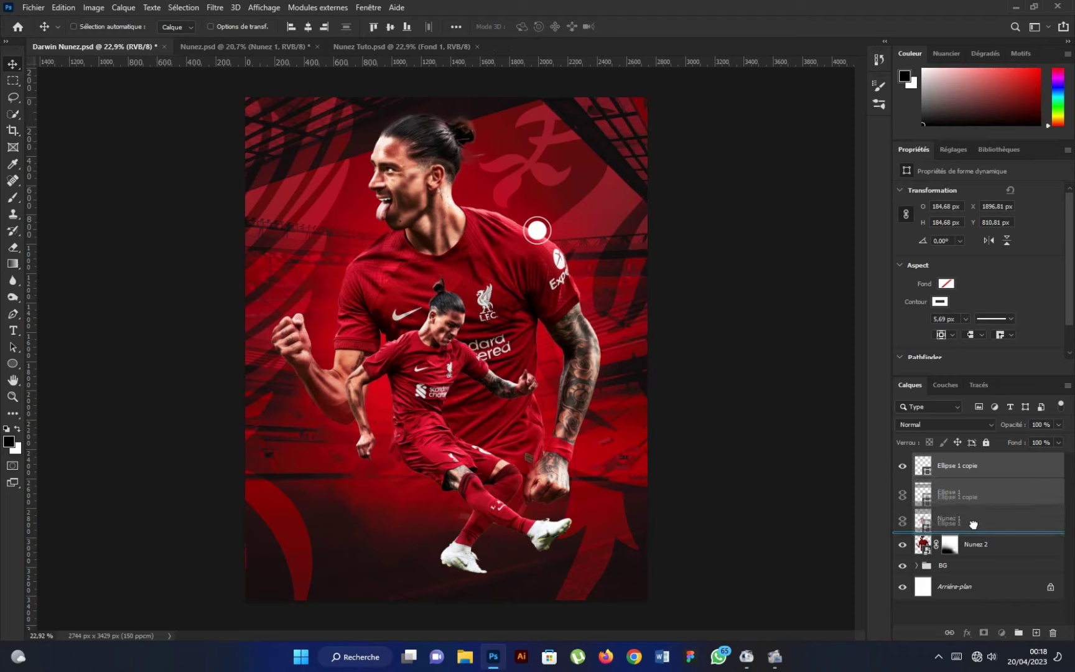
Move the circles below Nunez 1 and place an enlarged copy on the small player's chest
drag(981, 495, 981, 532)
mouse_move(545, 249)
mouse_down()
mouse_move(488, 385)
mouse_move(506, 393)
mouse_up()
key(ctrl+t)
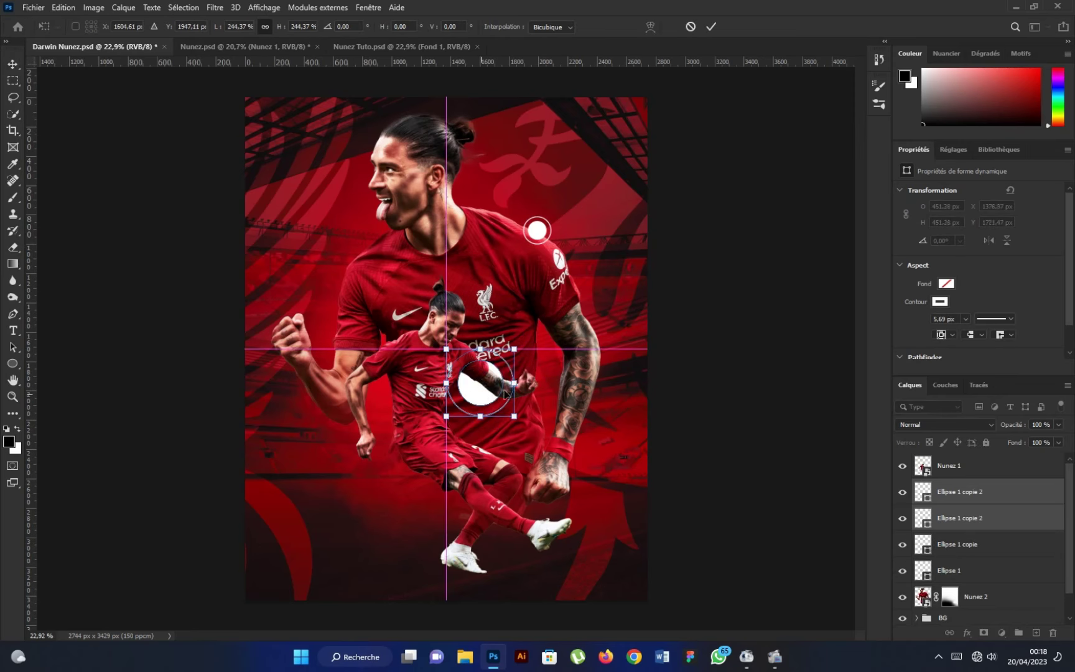
drag(480, 424, 480, 433)
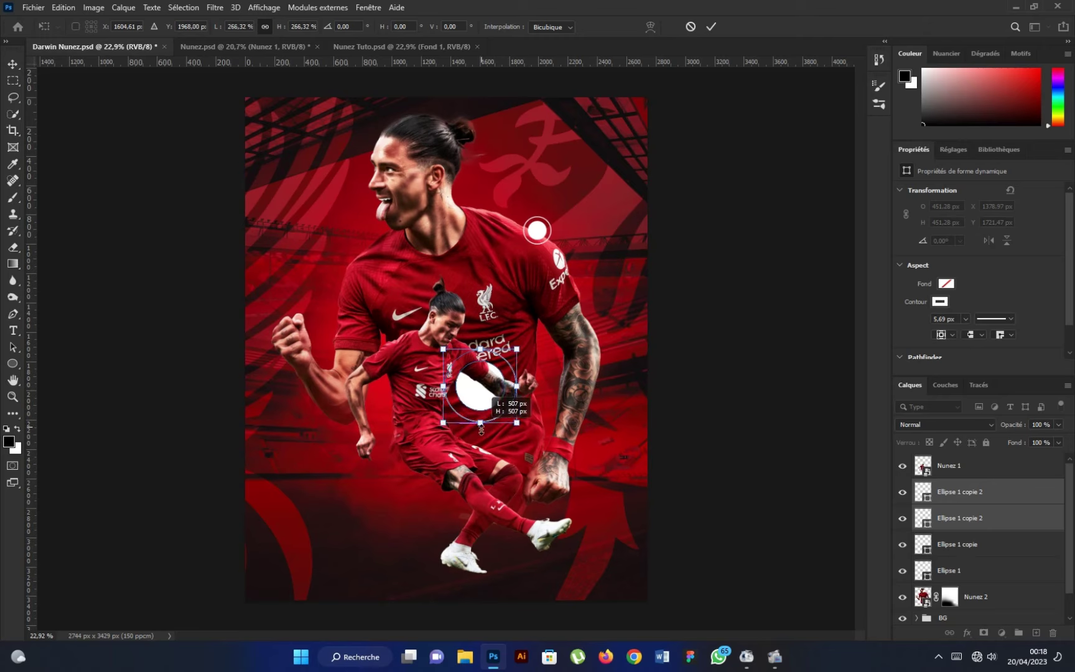
click(711, 26)
Fine-tune the size of the two copied circles together
click(984, 519)
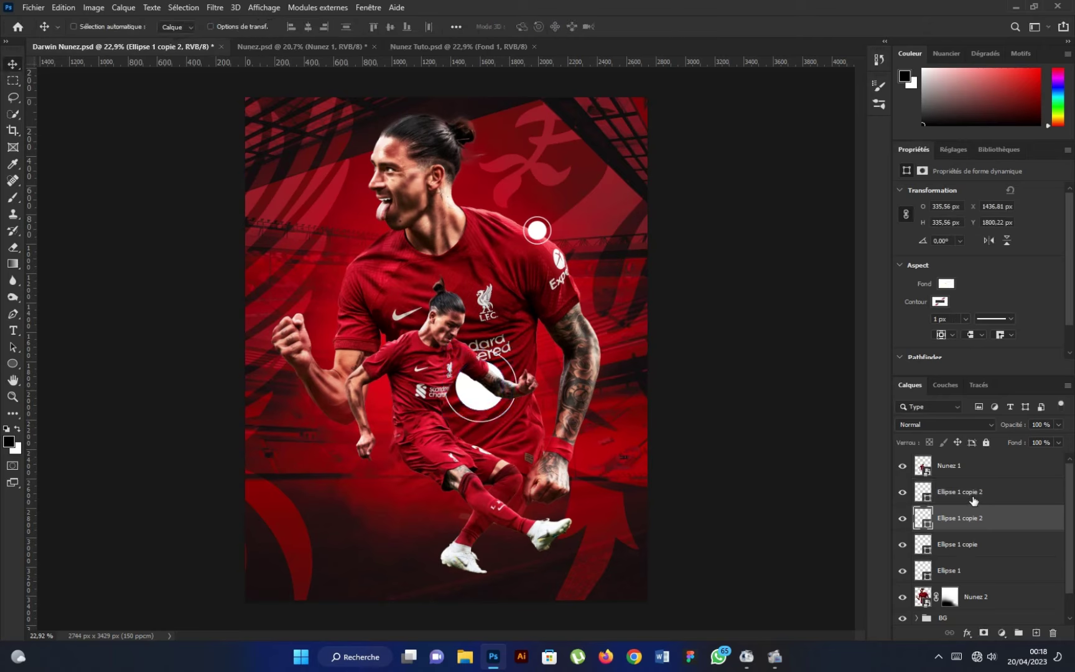
shift+click(974, 501)
key(ctrl+t)
drag(480, 424, 486, 420)
click(711, 26)
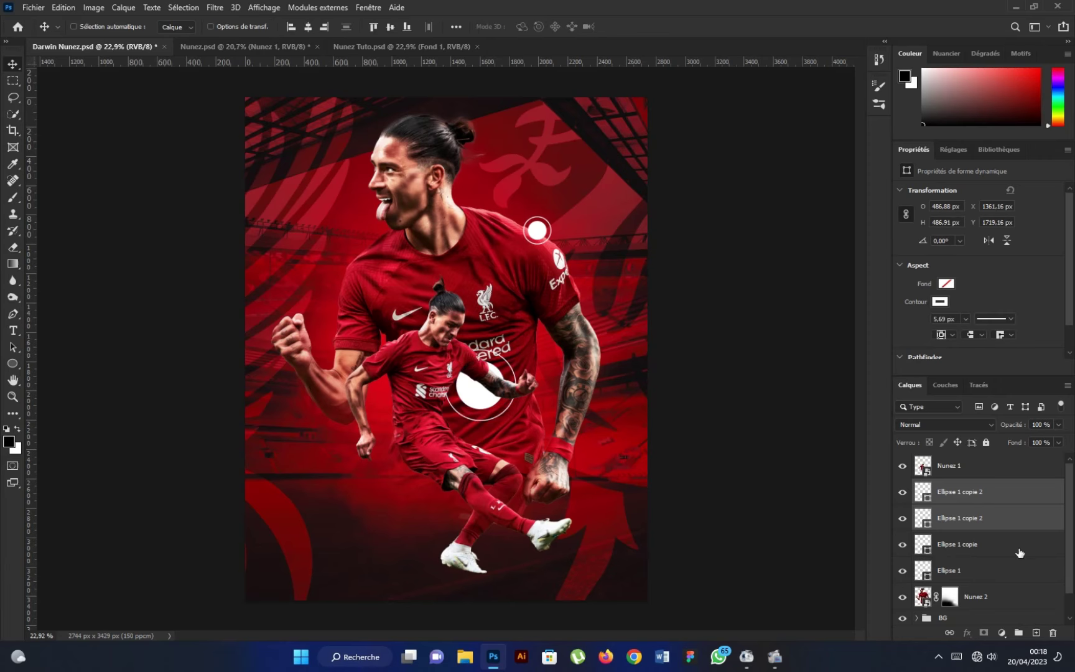
Mask the copied dot and fade it diagonally with a black-to-white gradient
click(922, 517)
click(984, 632)
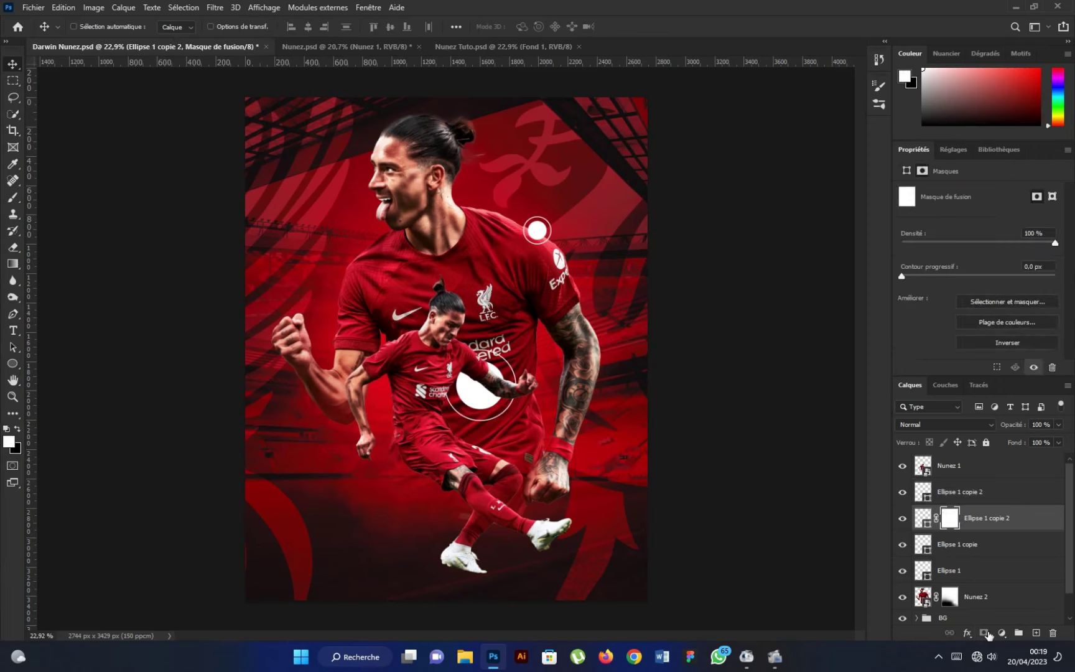
click(12, 263)
scroll(509, 399, up, 2)
scroll(509, 398, up, 1)
key(x)
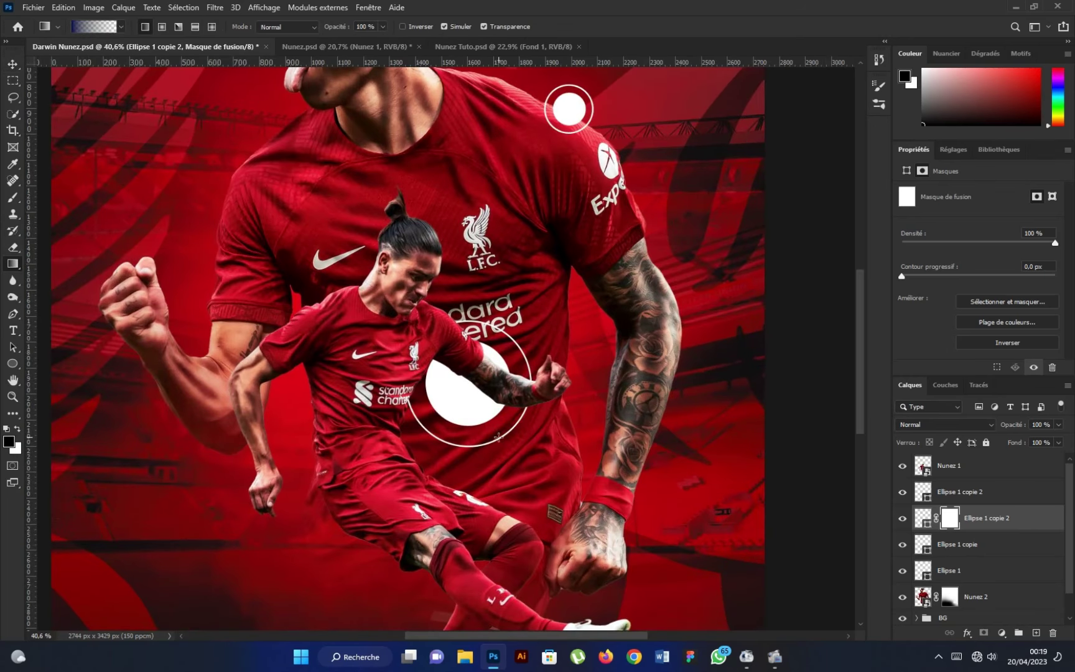
drag(507, 435, 448, 358)
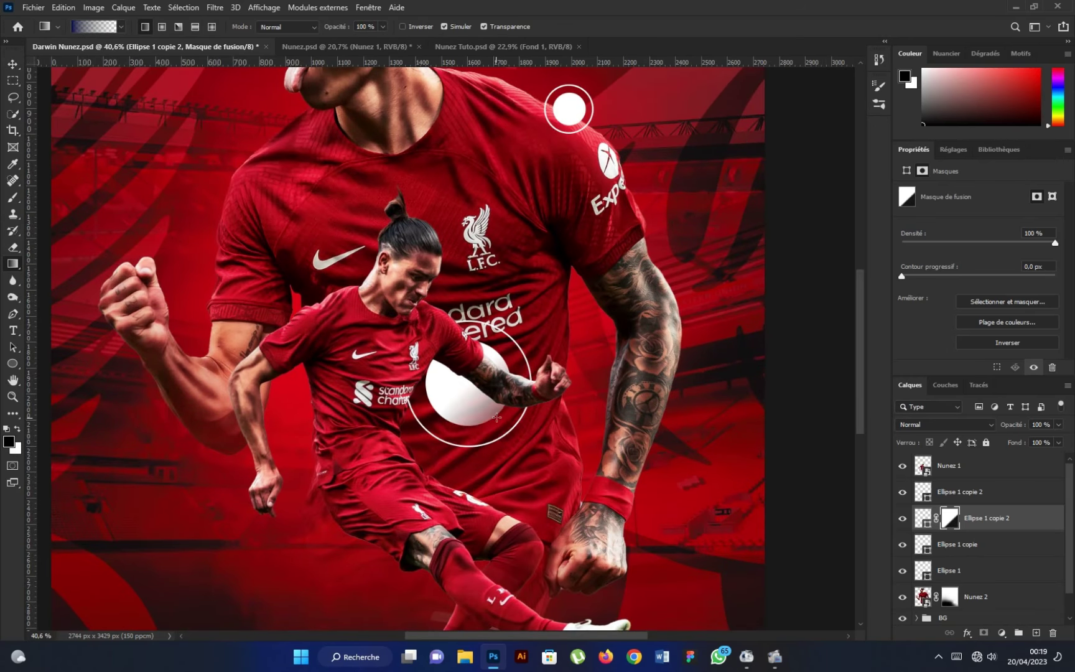
click(13, 64)
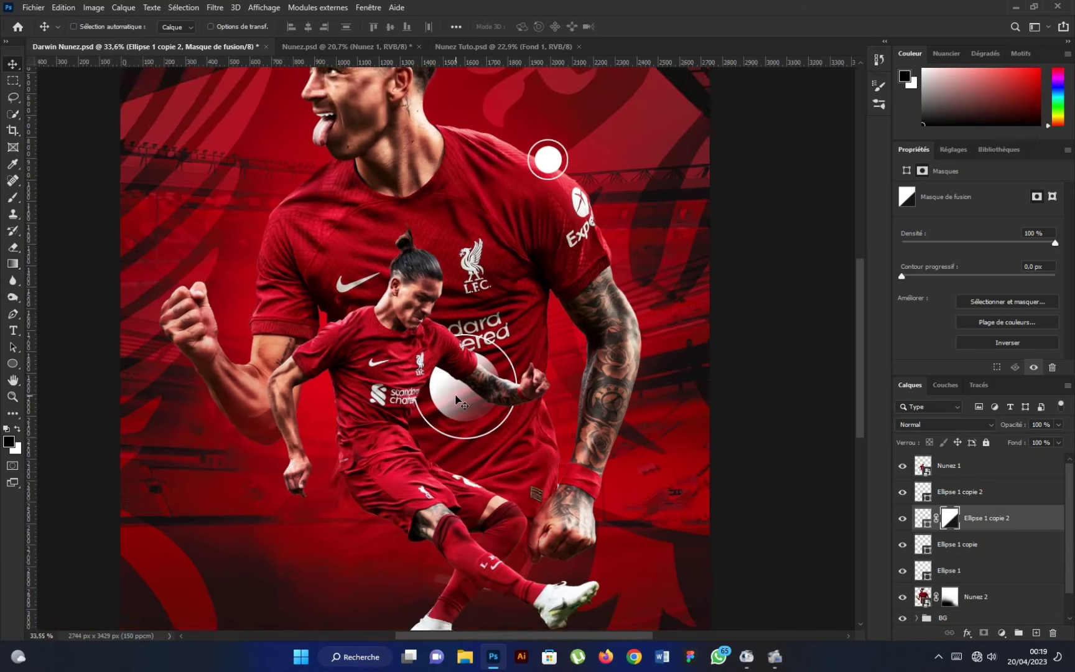
Group all four circle layers and name the group Cercle
scroll(457, 355, down, 4)
scroll(457, 355, up, 1)
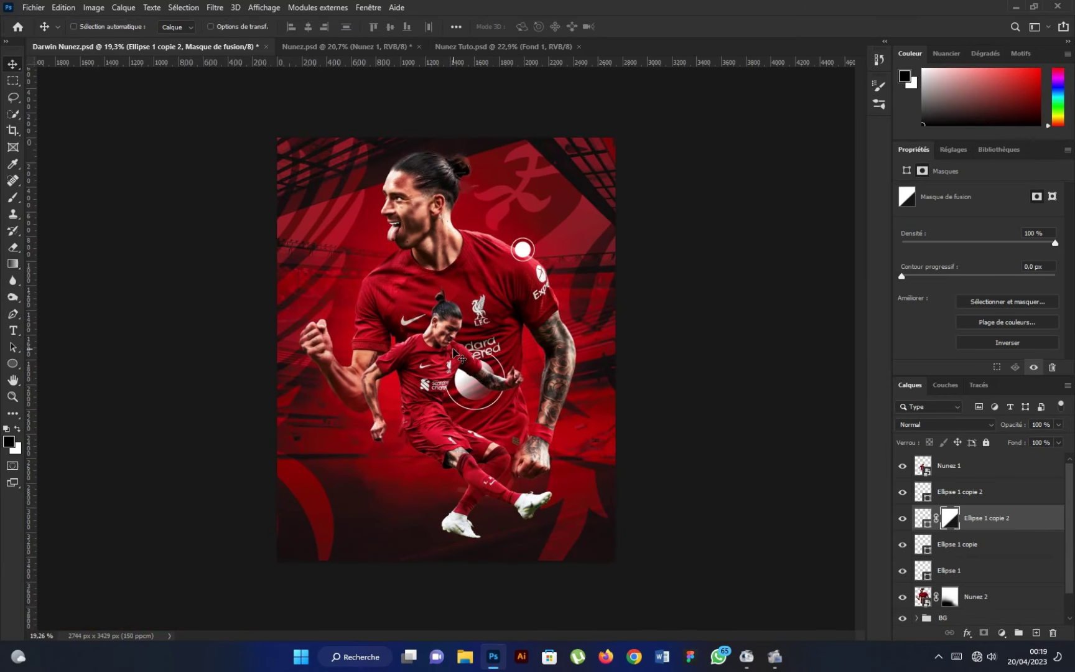
click(14, 332)
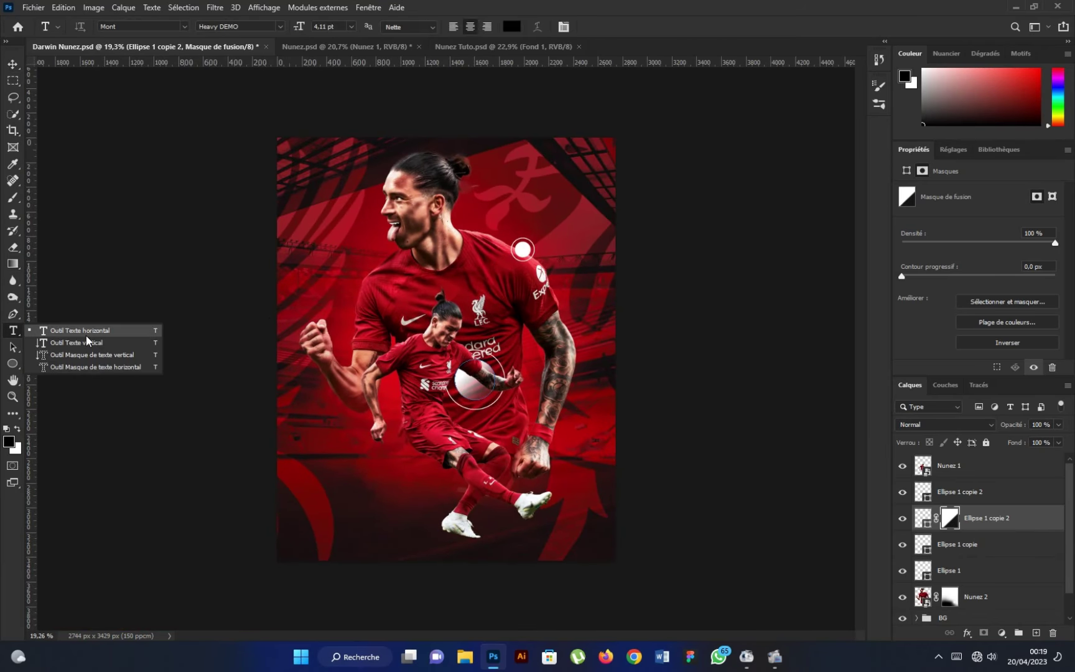
click(983, 495)
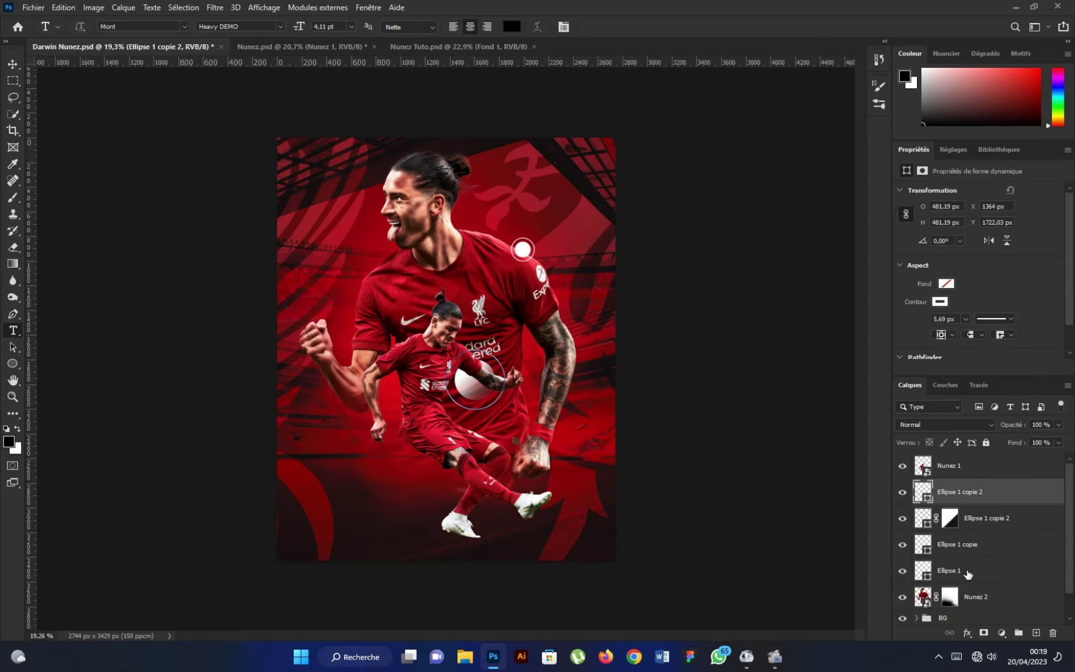
shift+click(968, 574)
key(ctrl+g)
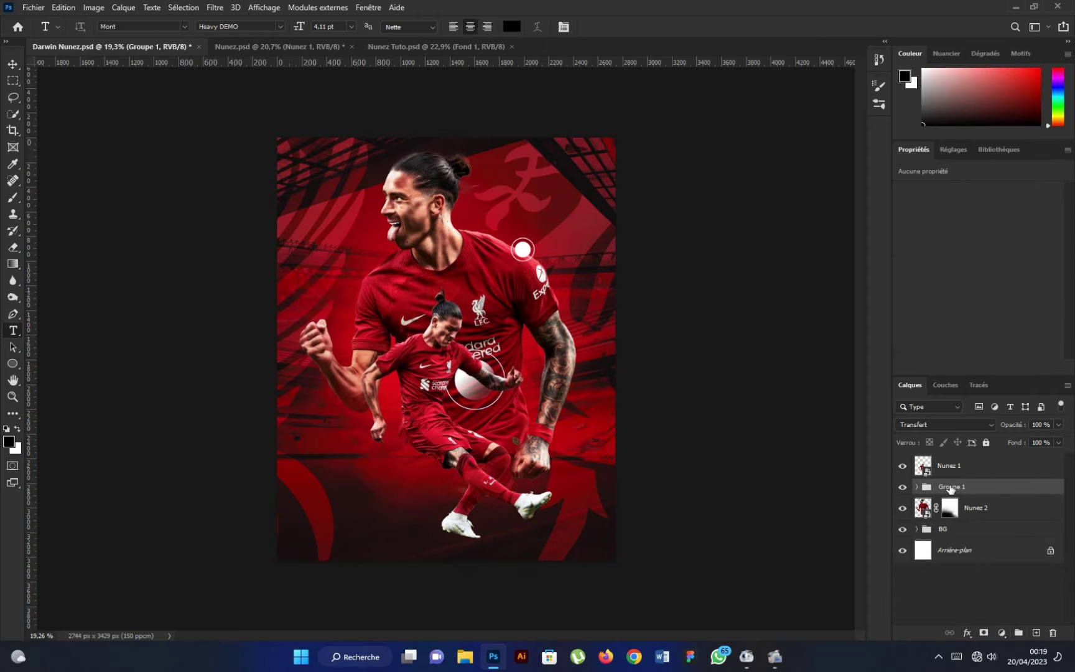
double_click(950, 487)
text(Cercle)
key(Return)
scroll(510, 393, up, 3)
scroll(435, 436, down, 2)
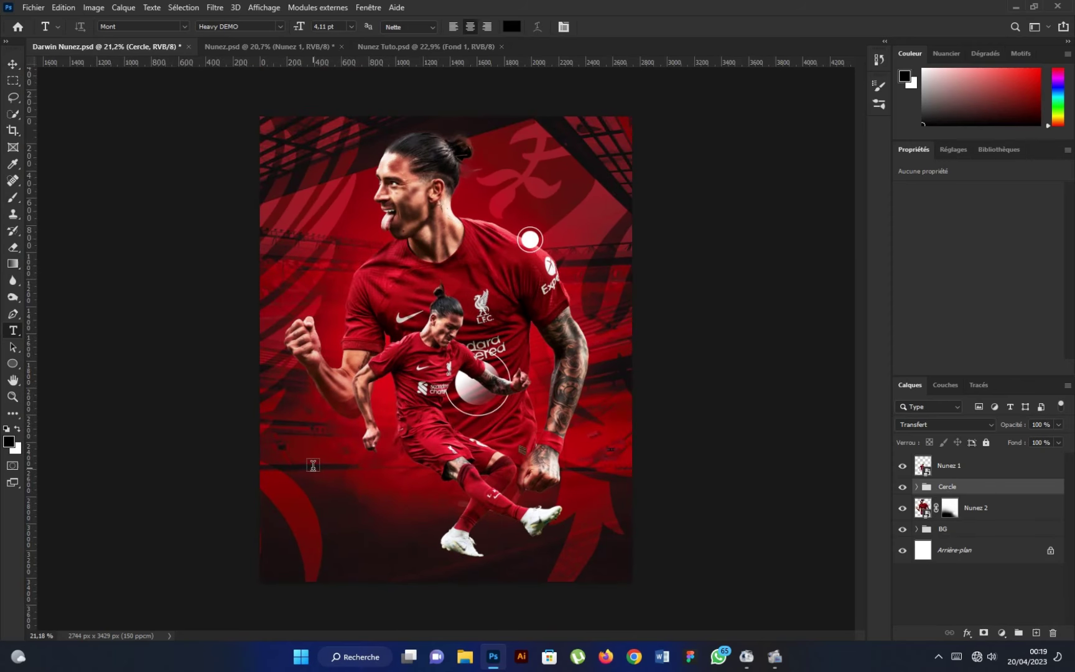
Add a '2727' text layer at lower left and enlarge it
click(313, 466)
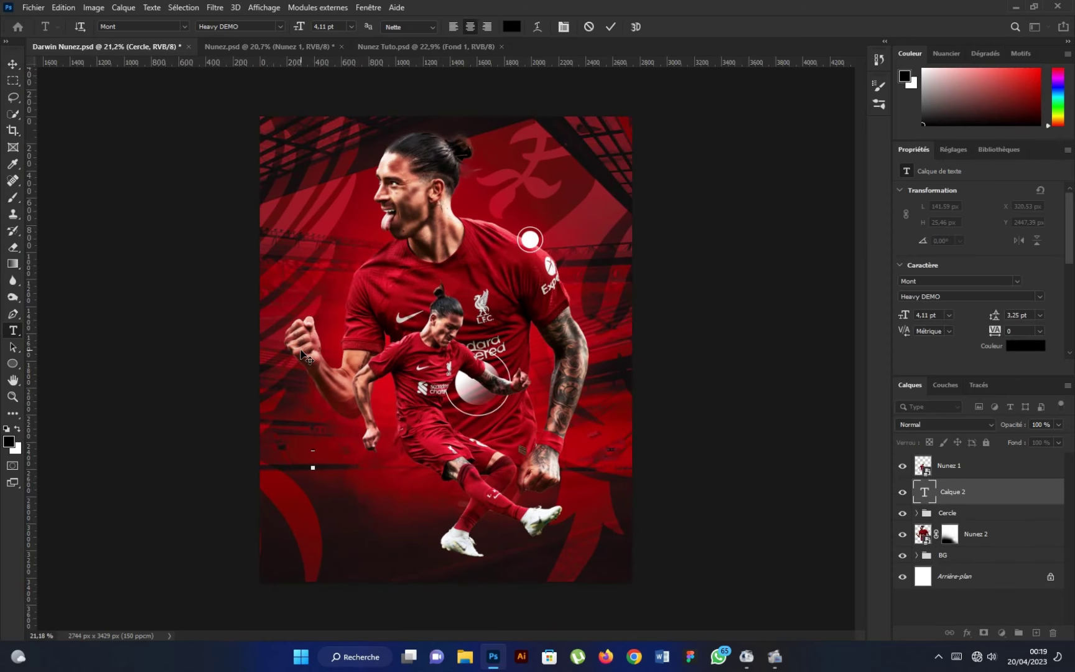
text(2727)
click(12, 64)
key(ctrl+t)
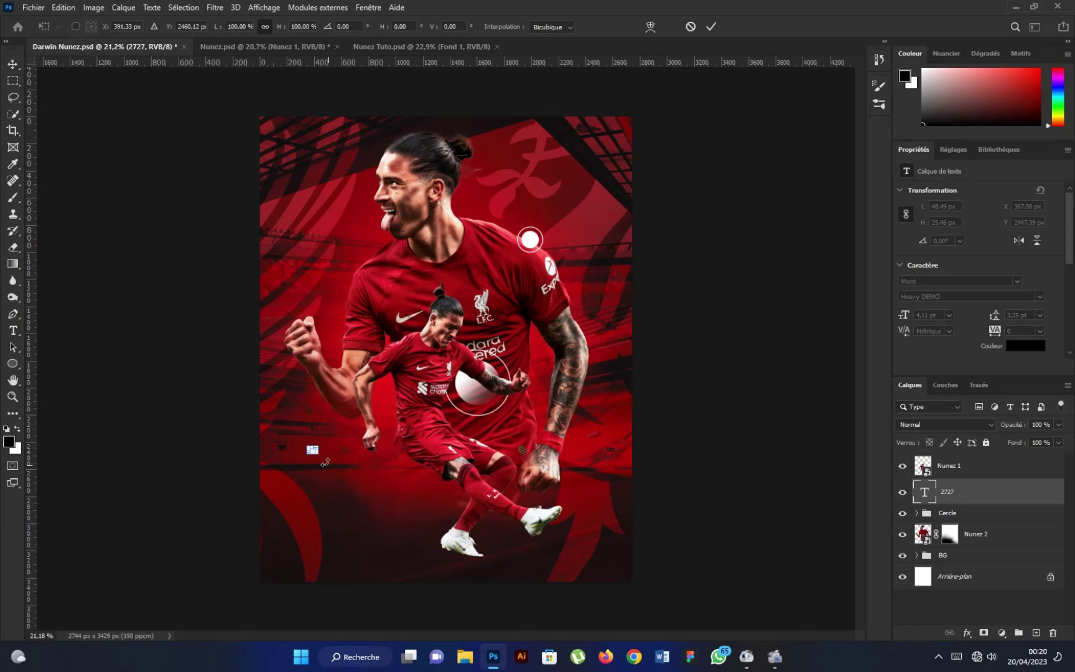
drag(314, 449, 427, 511)
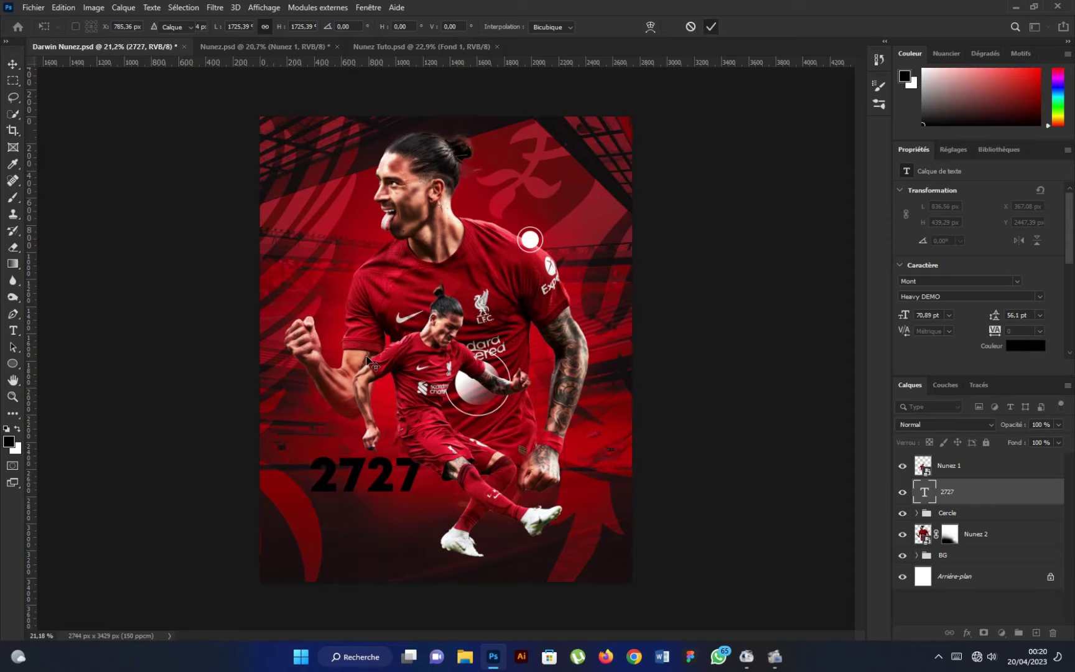
Trim the text to a single '27' and set it in HighriseDemo Bold
double_click(364, 473)
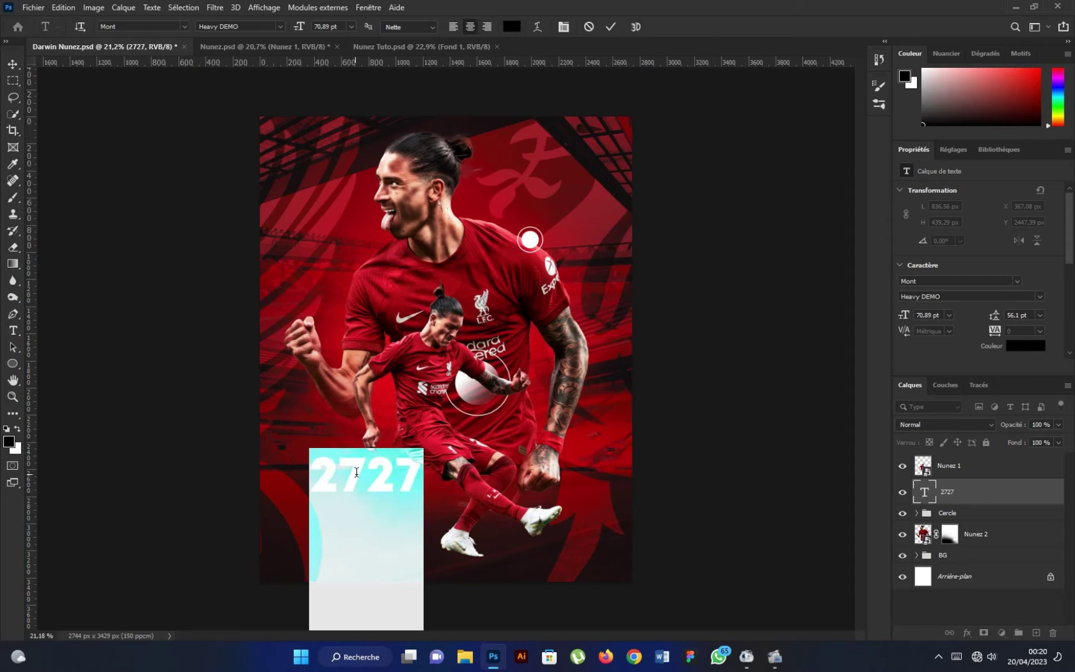
drag(356, 472, 235, 264)
key(BackSpace)
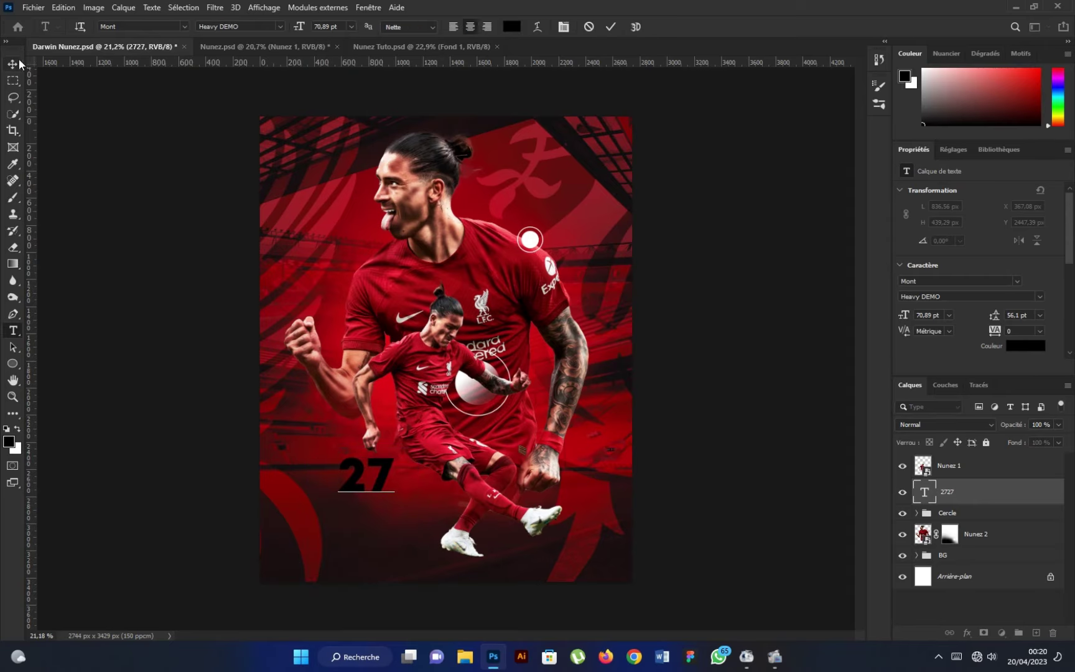
click(15, 64)
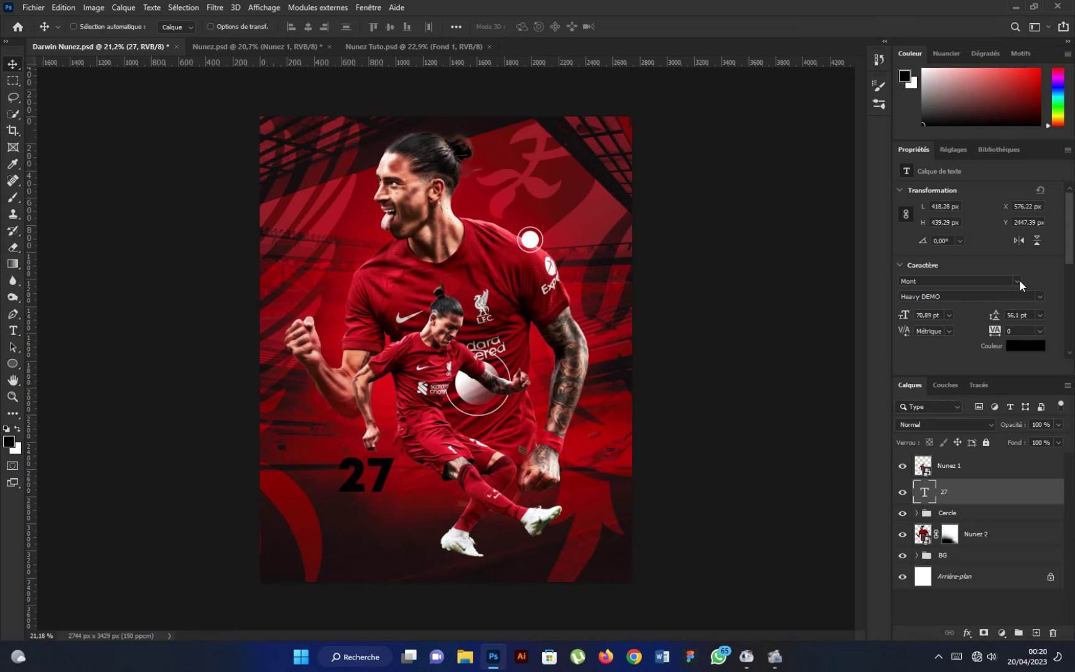
click(1018, 281)
click(845, 337)
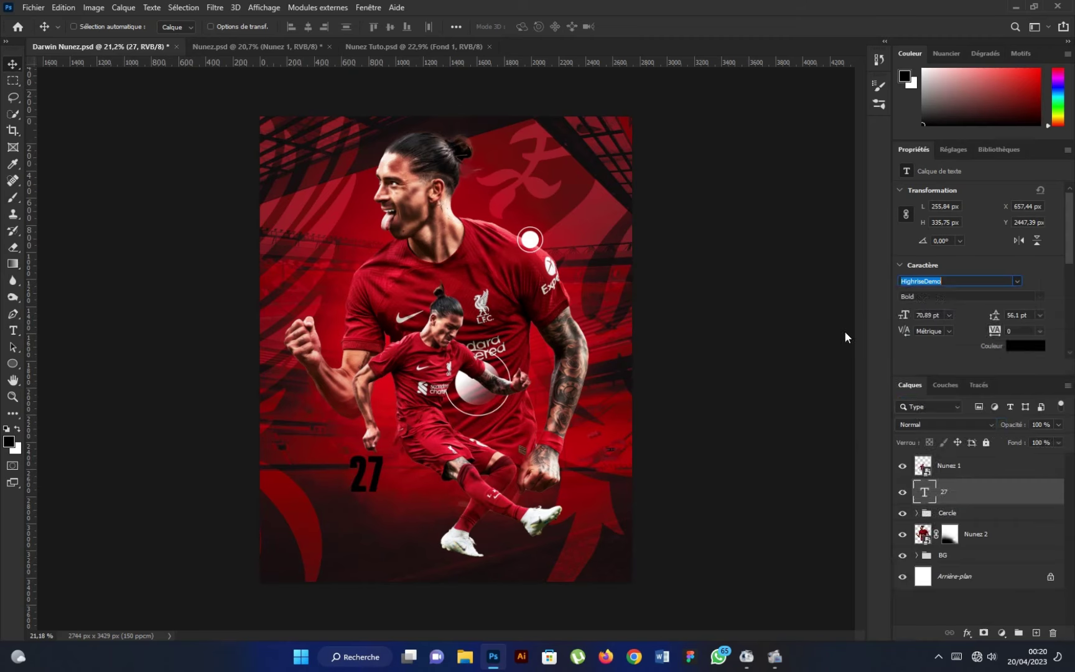
click(359, 398)
Scale the 27 to about 300% and place it lower right
key(ctrl+t)
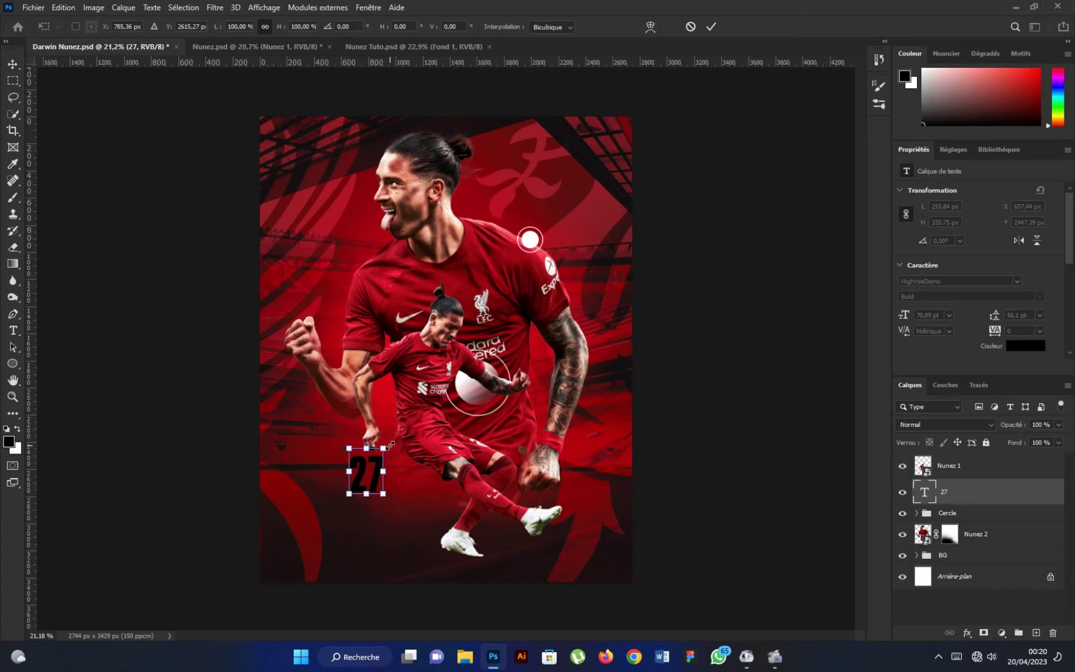
drag(384, 448, 432, 385)
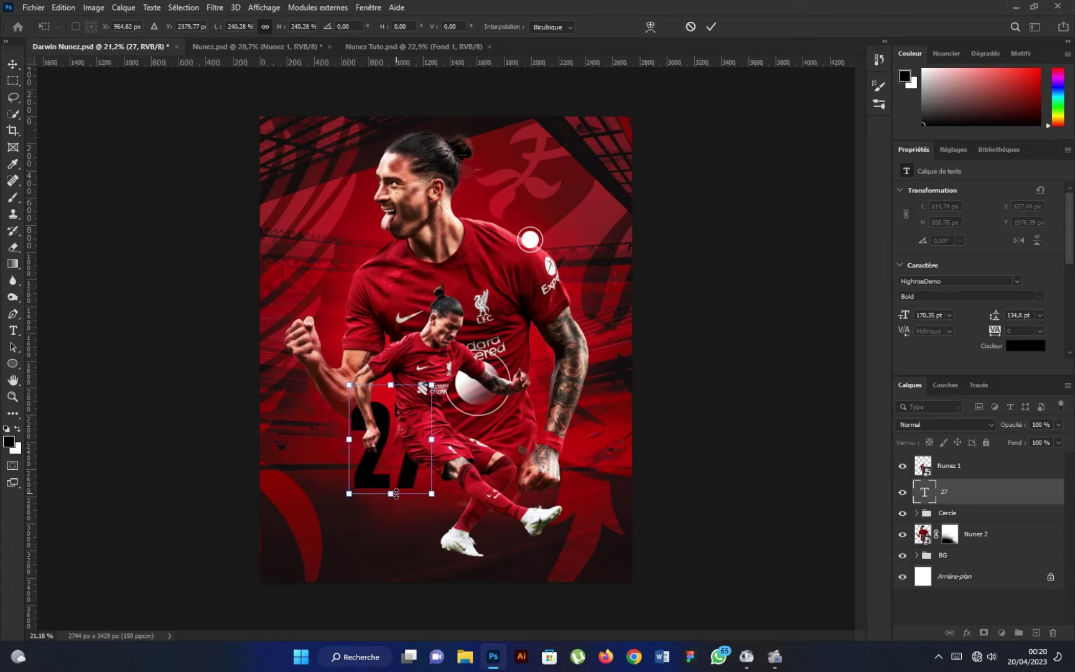
drag(396, 495, 395, 520)
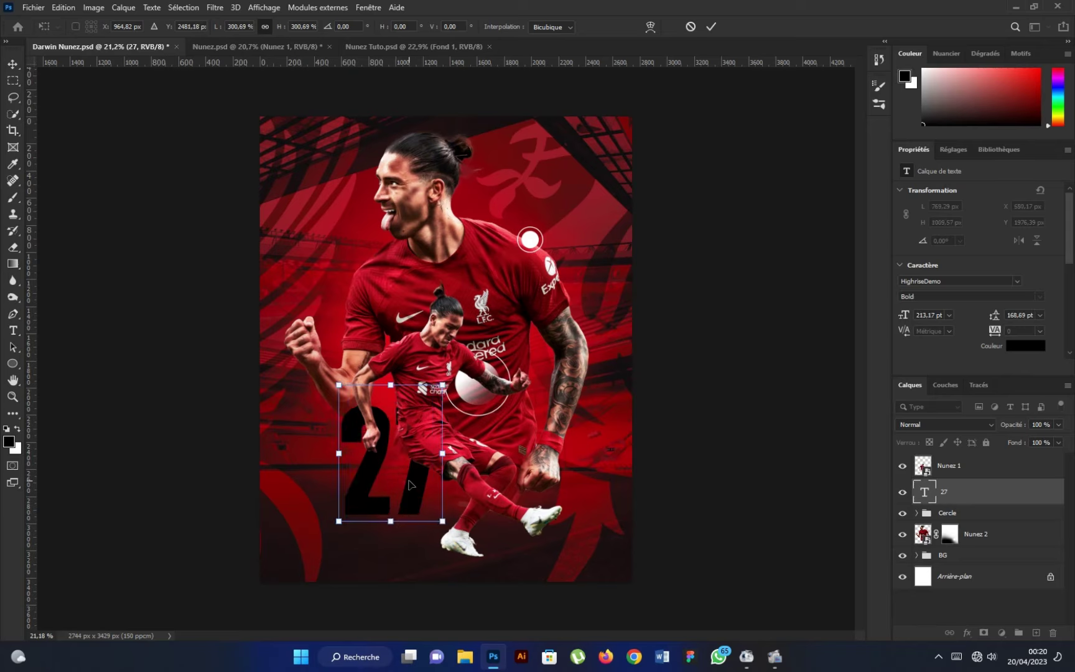
drag(411, 478, 424, 499)
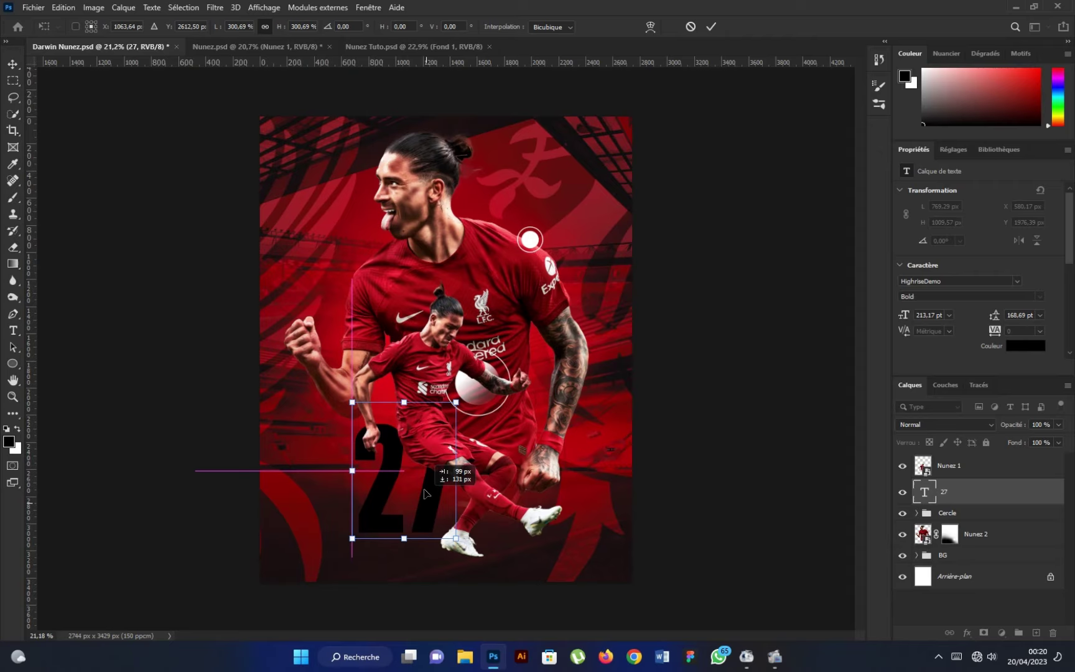
drag(424, 493, 423, 474)
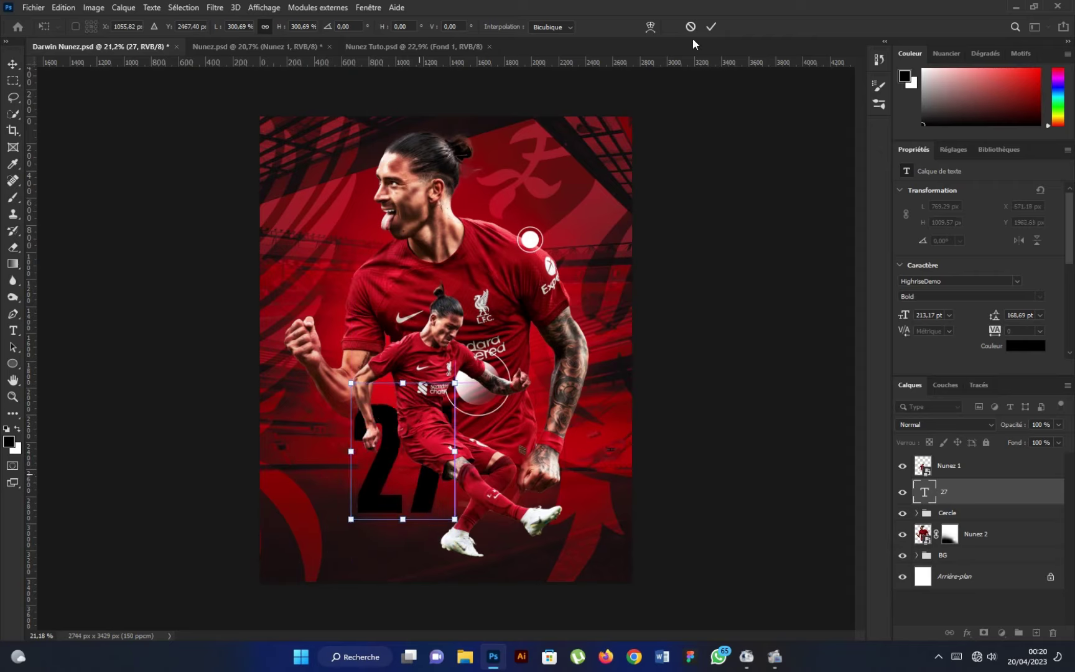
click(710, 26)
Nudge the smaller player slightly and shift the 27 left and up
click(955, 468)
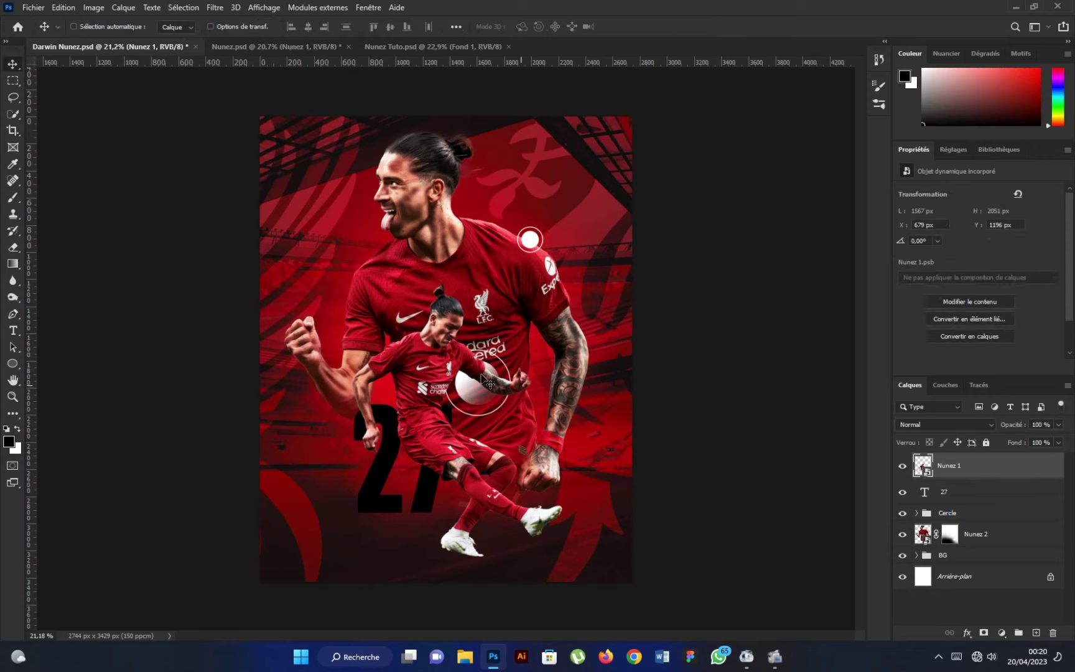
drag(450, 377, 453, 371)
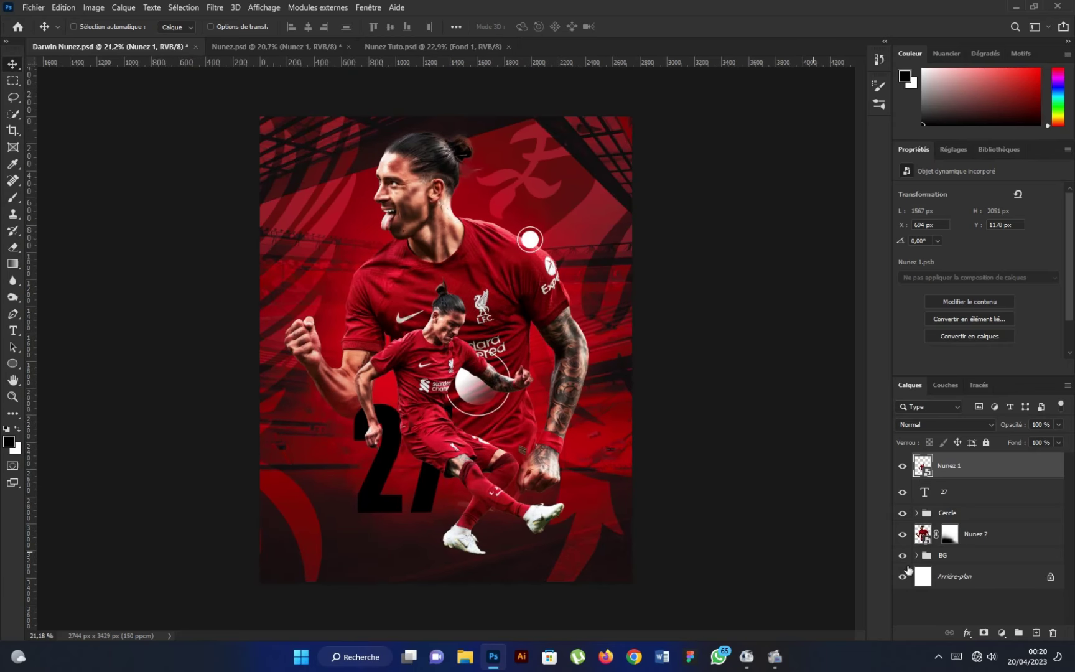
mouse_move(395, 463)
mouse_down()
mouse_move(379, 454)
mouse_move(419, 491)
mouse_up()
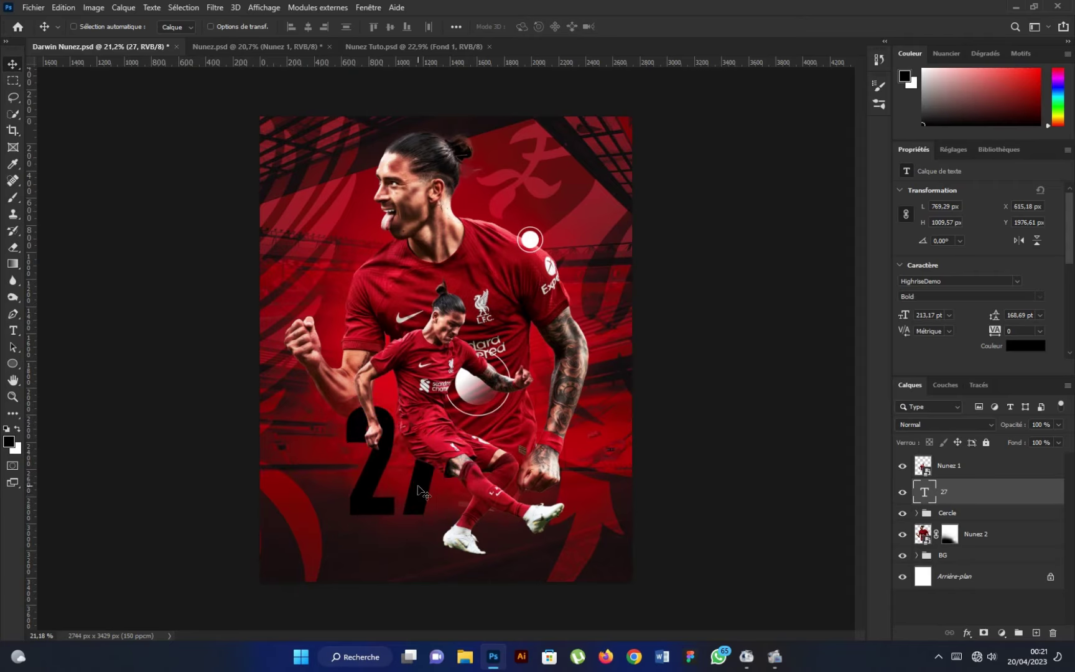
Enlarge the large Nunez 2 player slightly and shift it up and left
ctrl+click(507, 314)
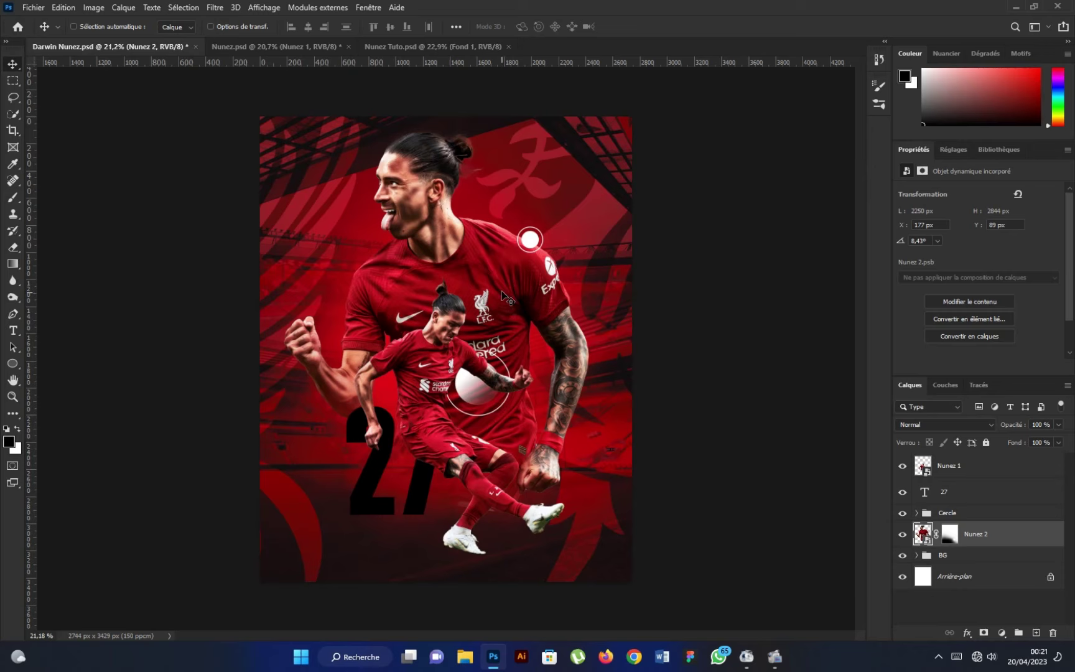
drag(507, 297, 502, 313)
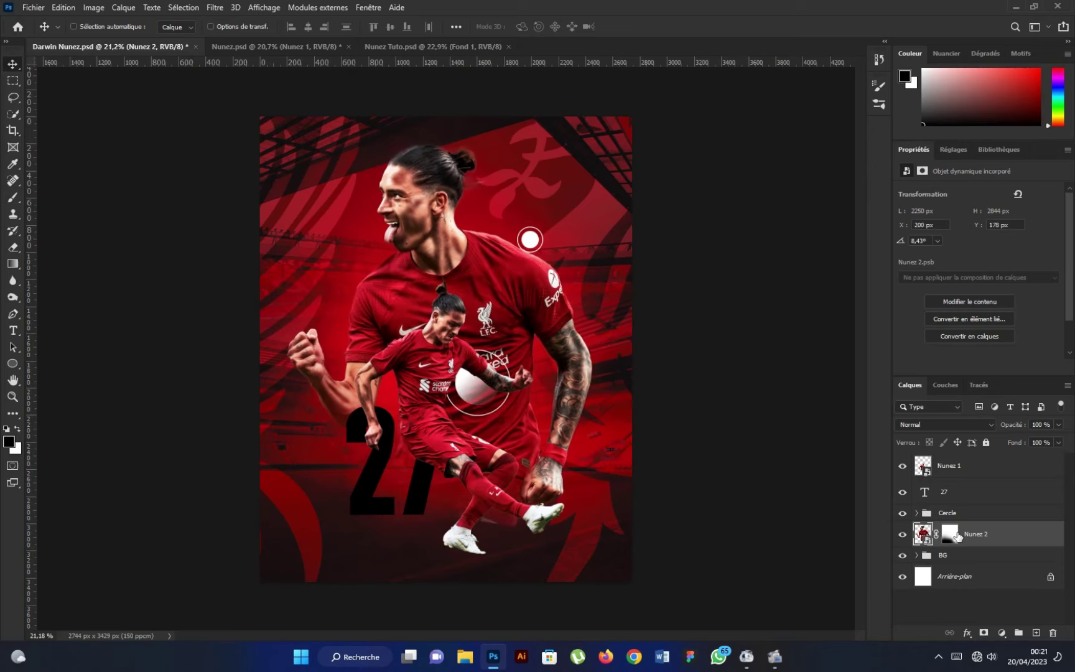
key(ctrl+t)
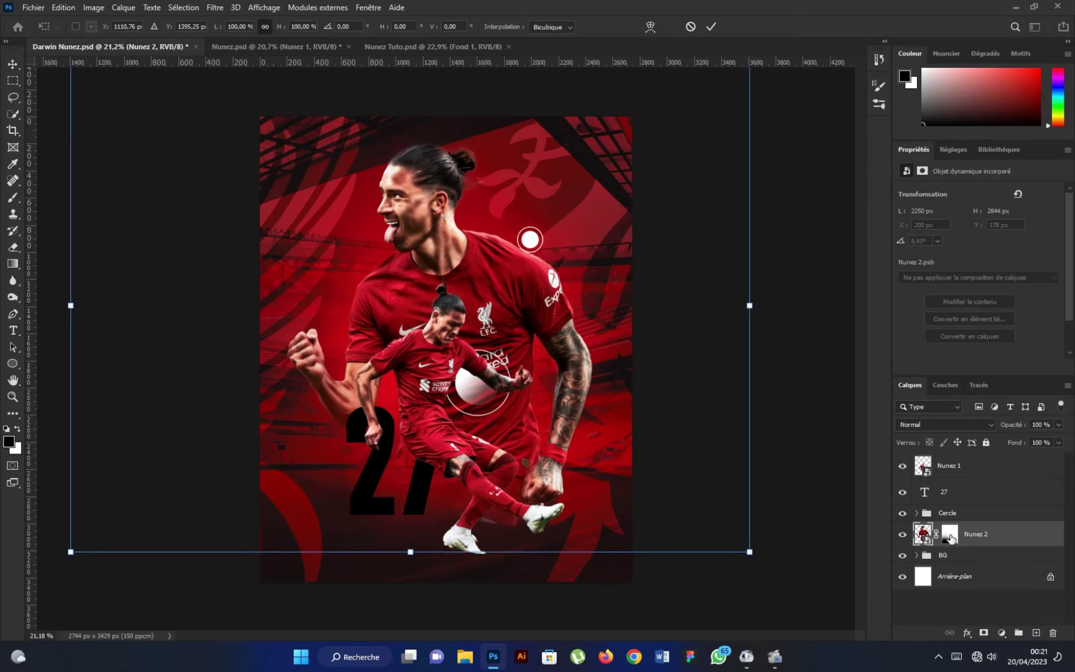
drag(751, 553, 768, 564)
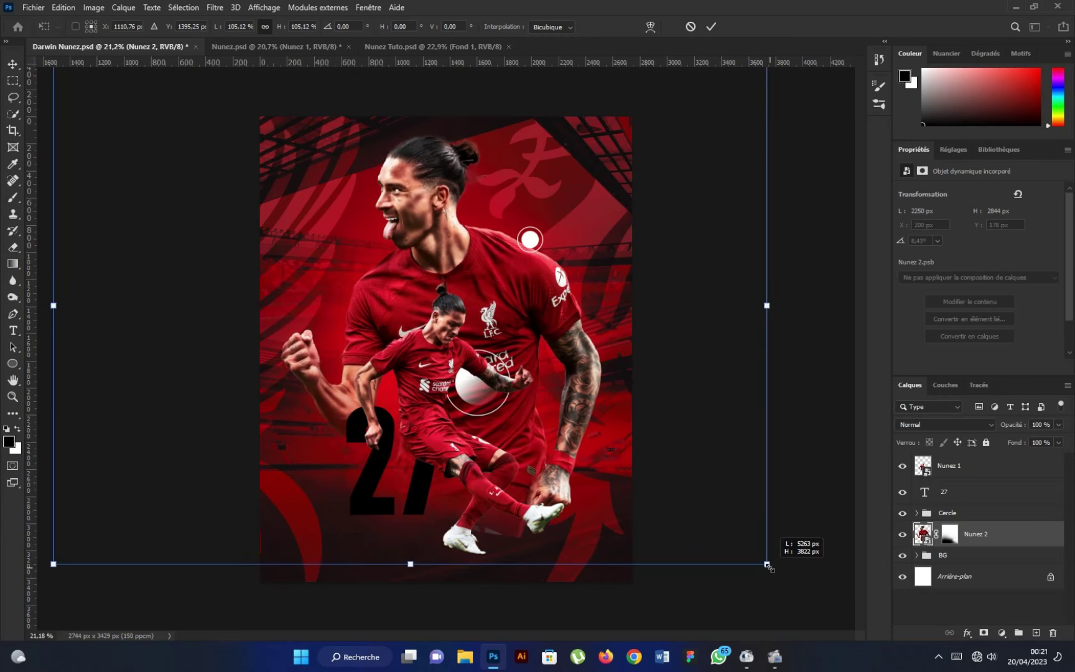
click(712, 27)
drag(557, 377, 558, 375)
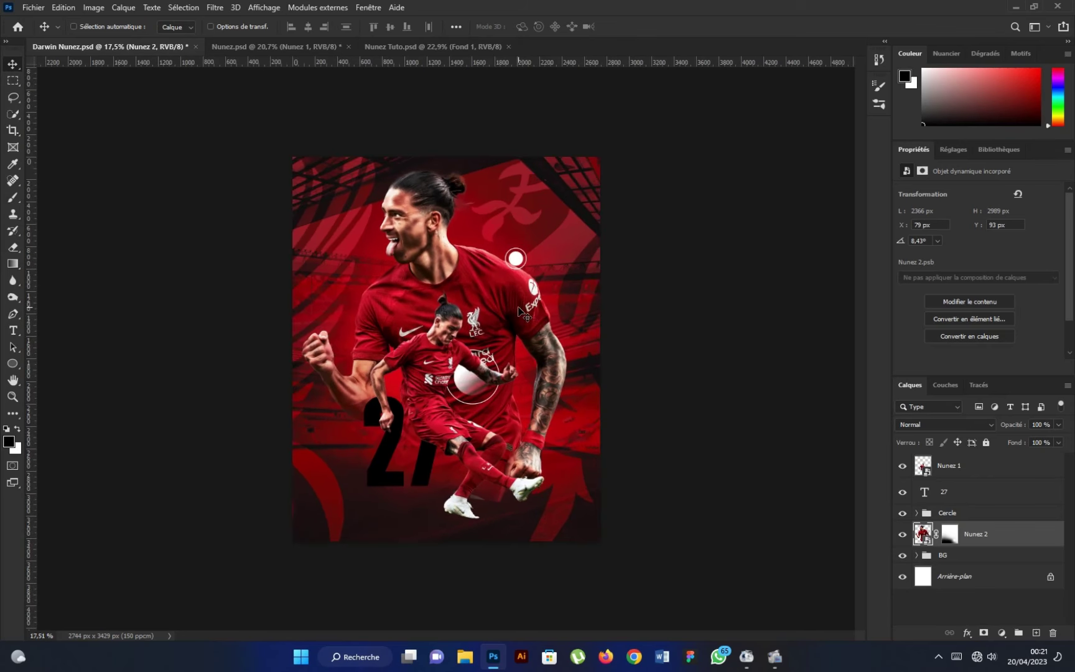
Prepare a small soft round brush on the large player's mask, then select the 27
click(950, 535)
key(b)
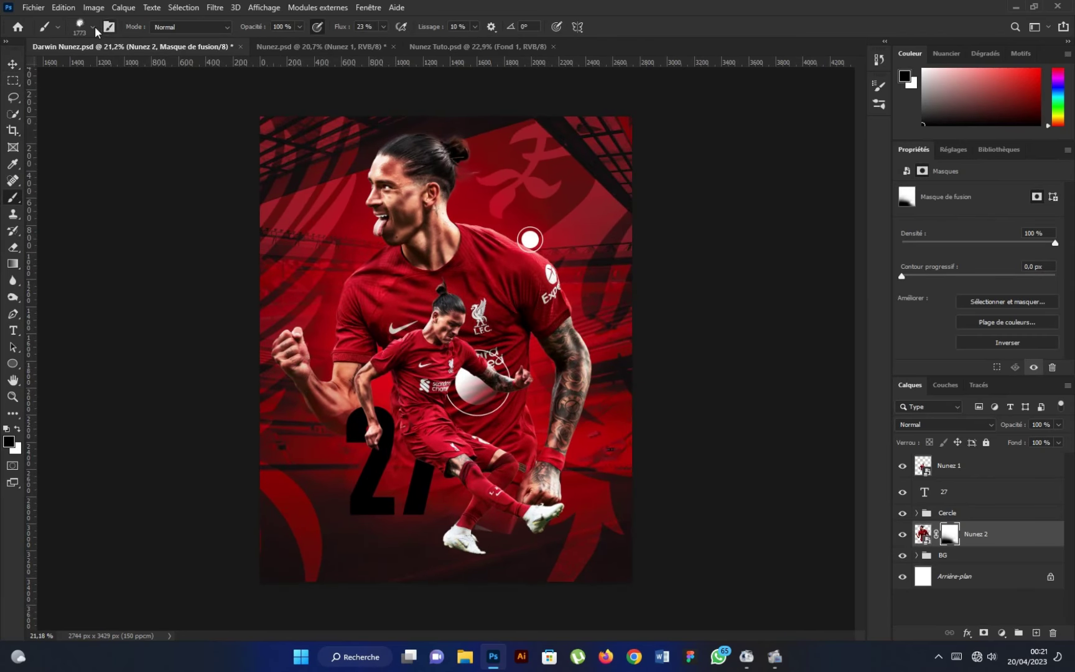
click(92, 27)
click(89, 145)
key(Return)
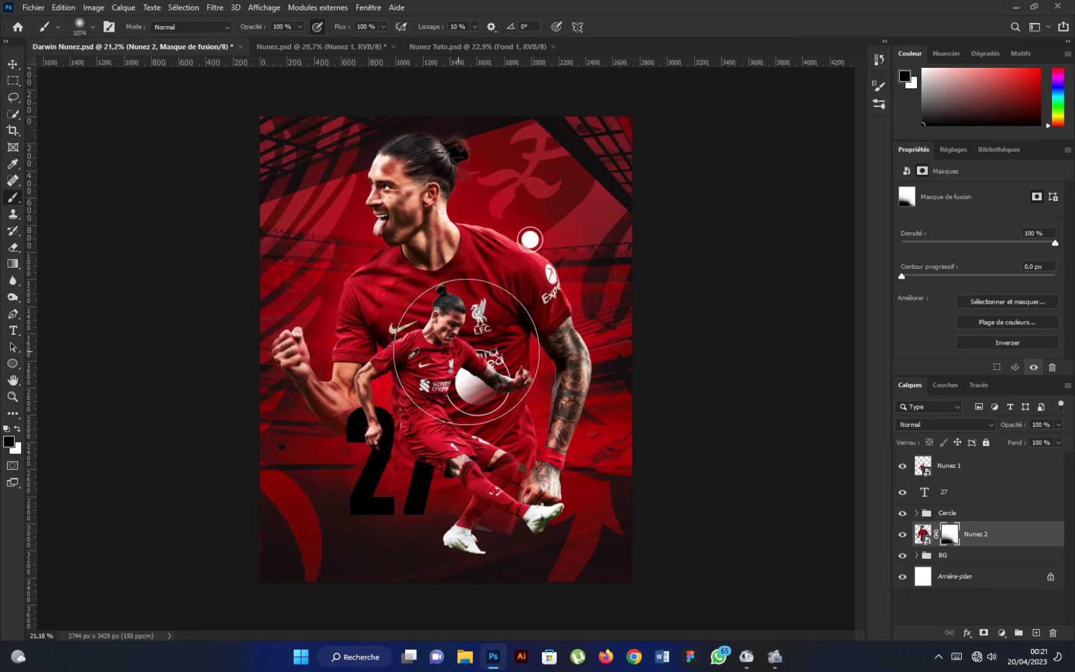
drag(479, 551, 448, 529)
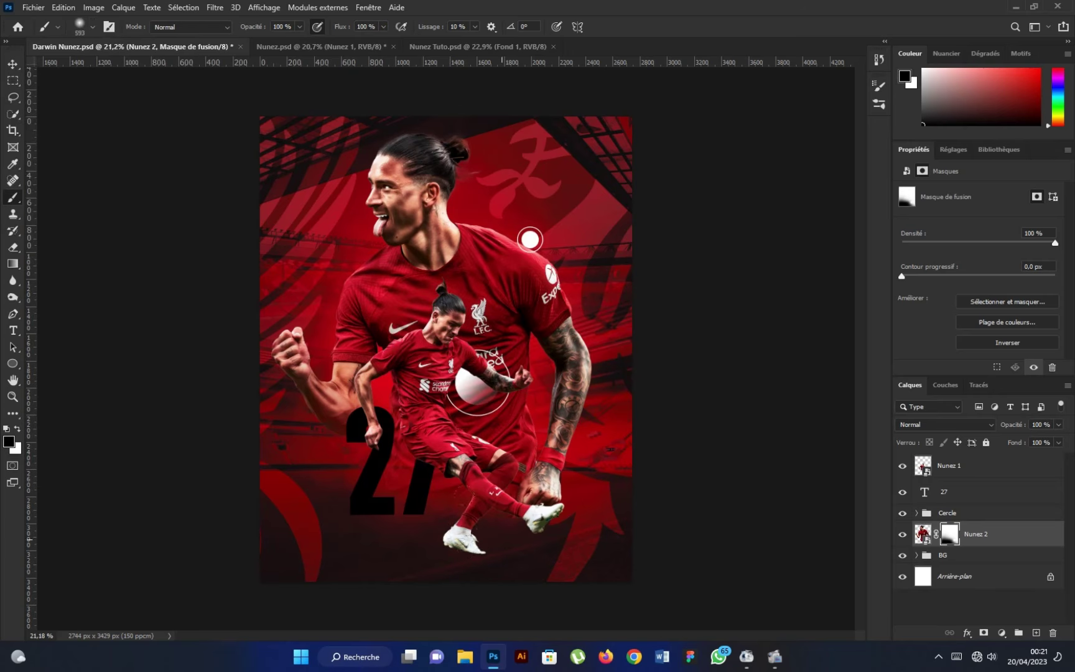
click(13, 64)
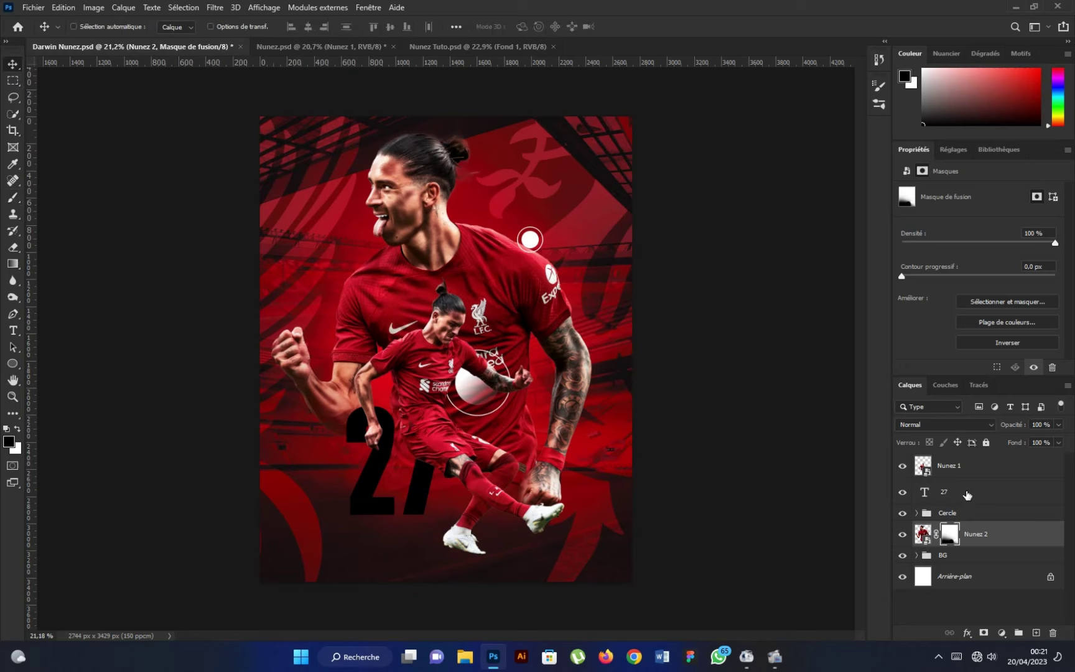
click(967, 495)
Make the 27 white and shift it slightly on the poster
click(1020, 346)
click(653, 131)
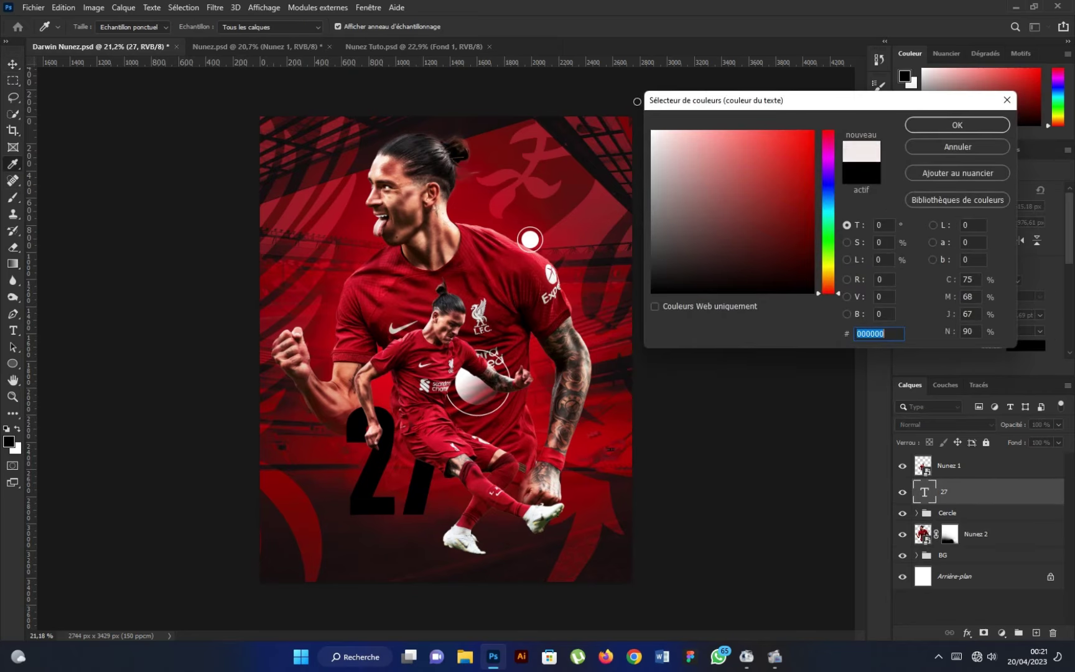
click(957, 126)
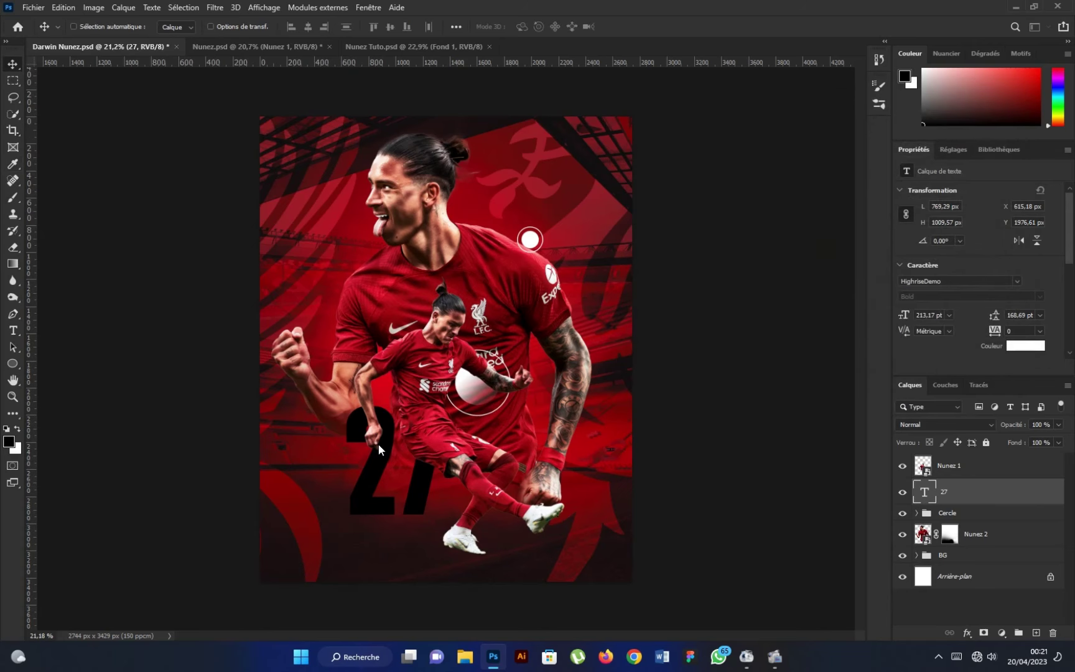
scroll(446, 348, down, 1)
drag(431, 487, 411, 491)
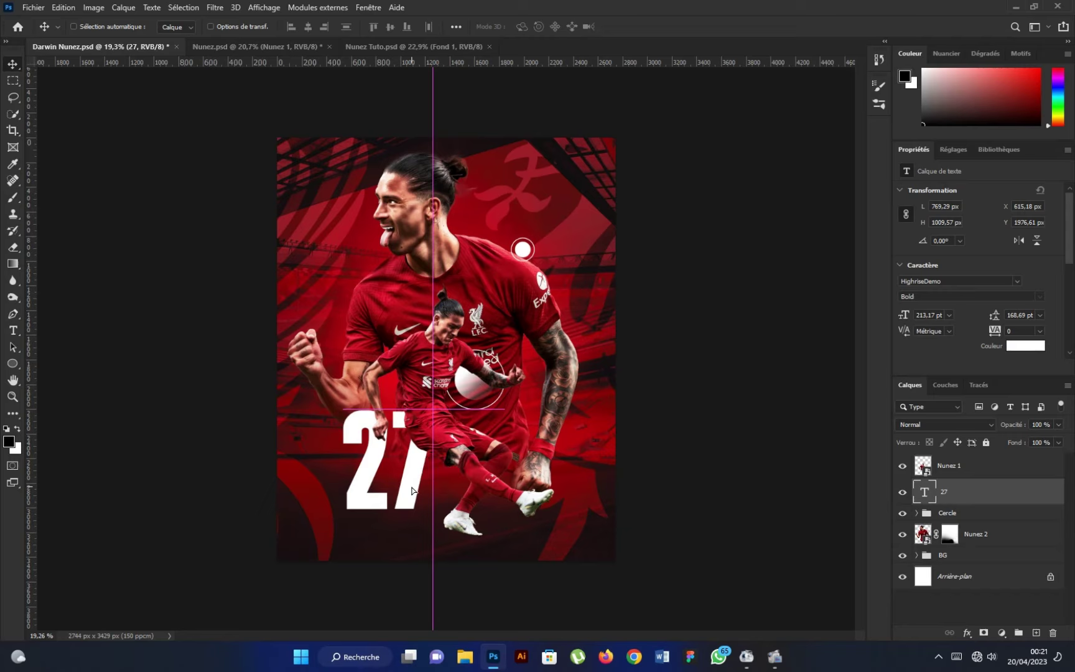
drag(411, 491, 412, 492)
Set the 27 layer's blend mode to Exclusion
click(946, 423)
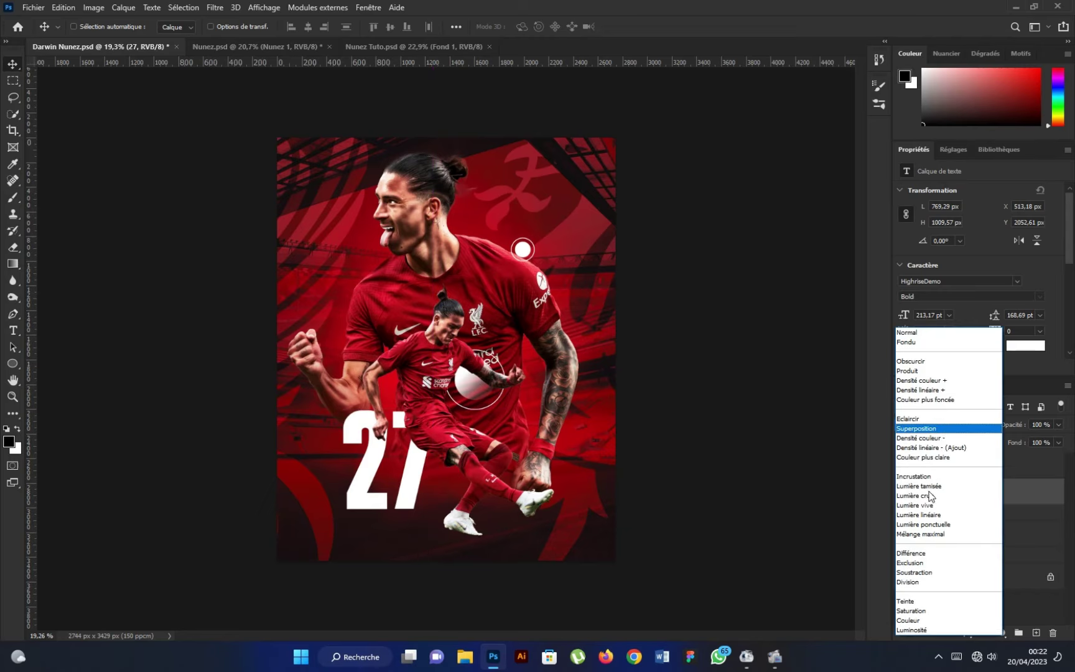
click(916, 564)
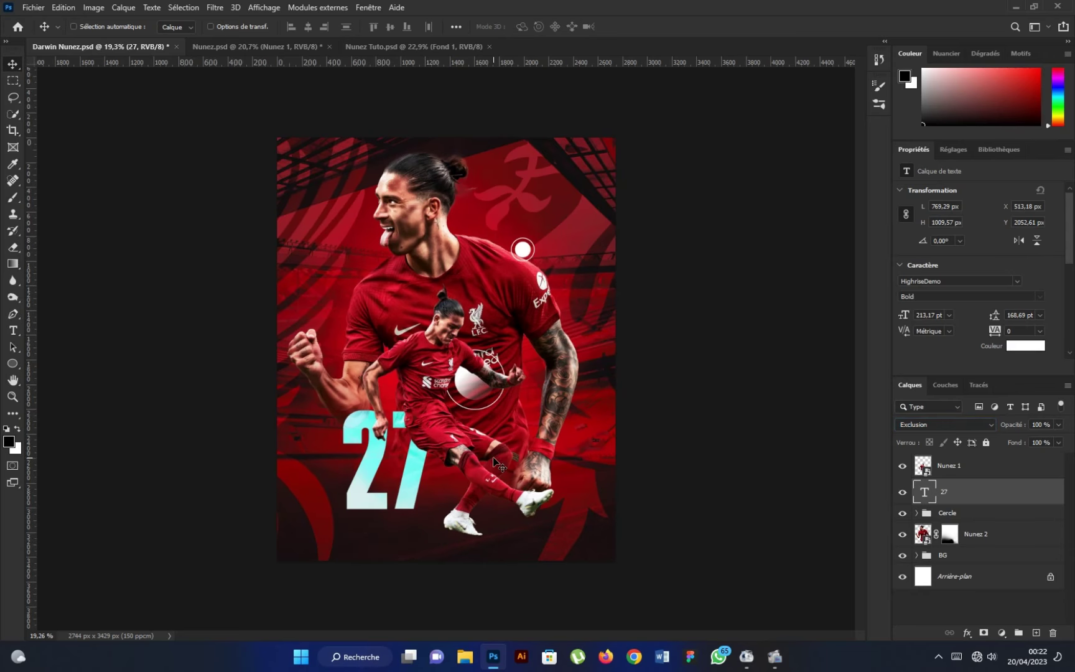
scroll(498, 463, up, 1)
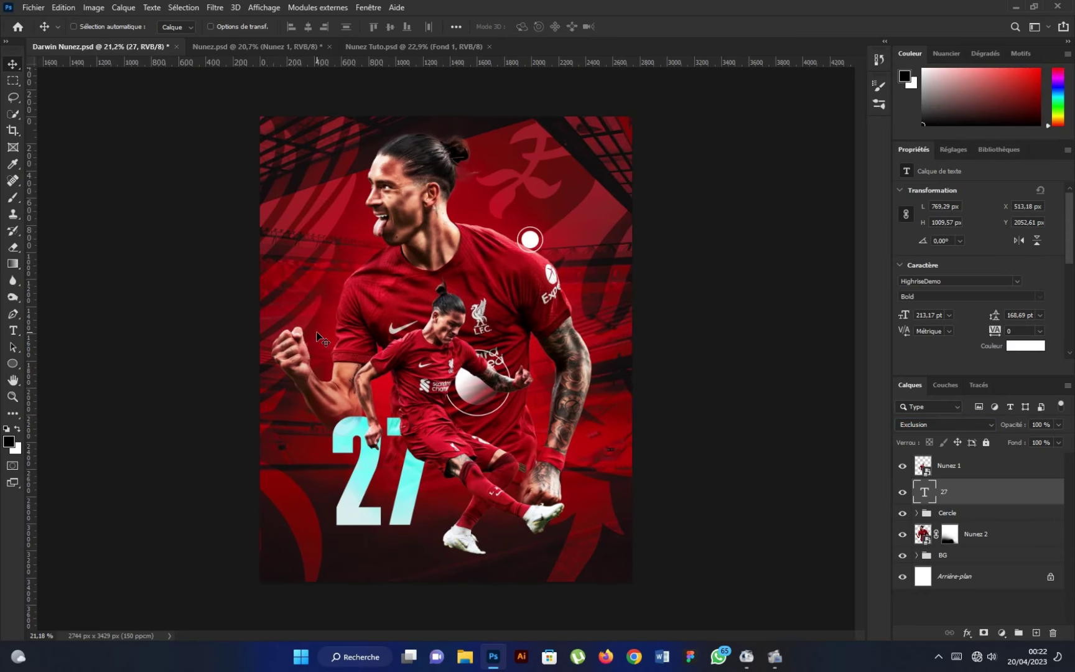
Add a 'DARWIN' text layer at upper left in Mont Heavy DEMO
click(16, 331)
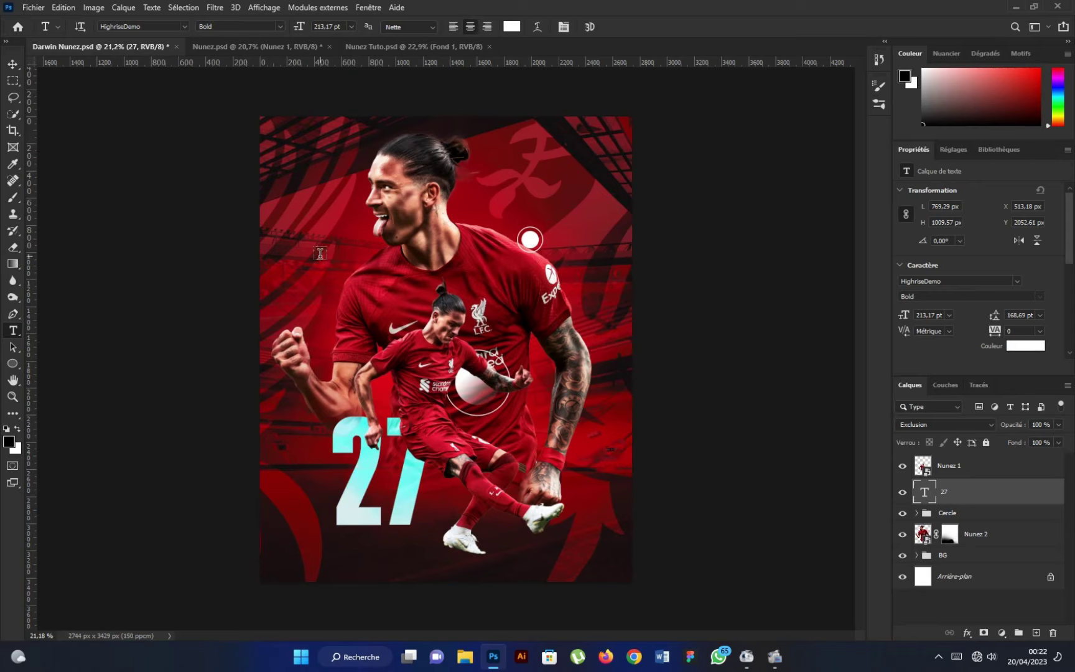
click(319, 254)
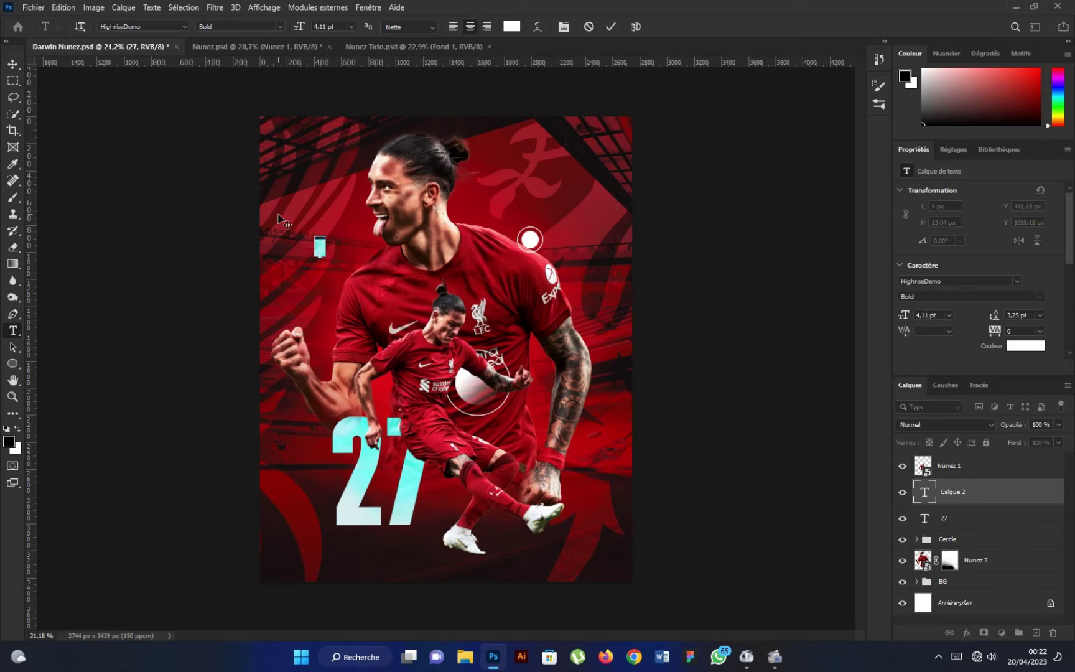
text(DARWIN)
click(12, 64)
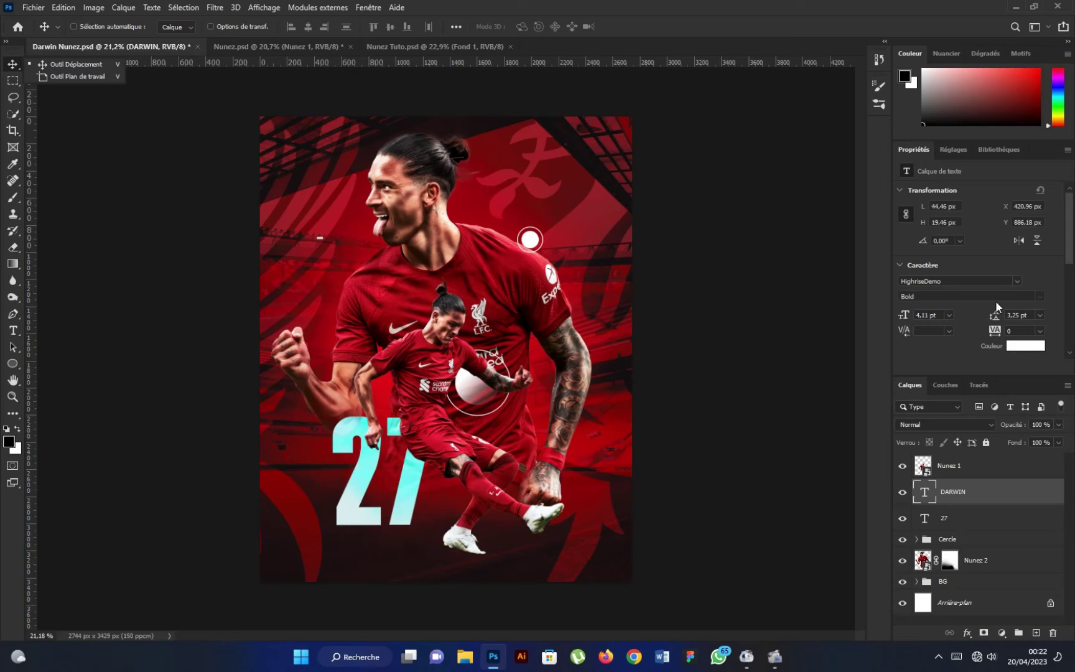
click(1018, 282)
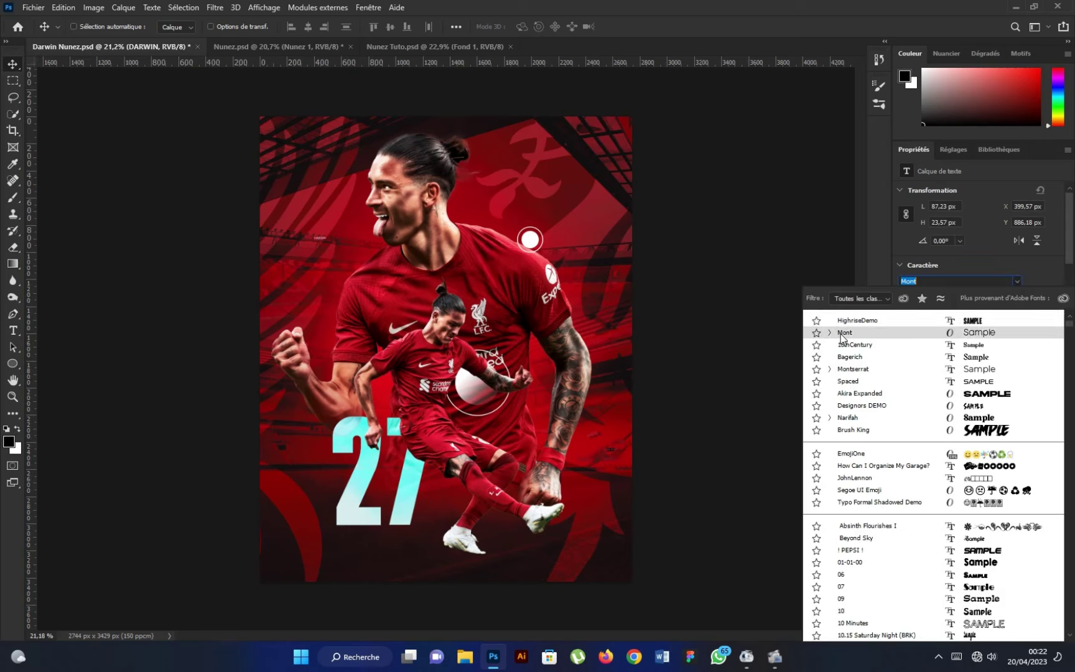
click(842, 334)
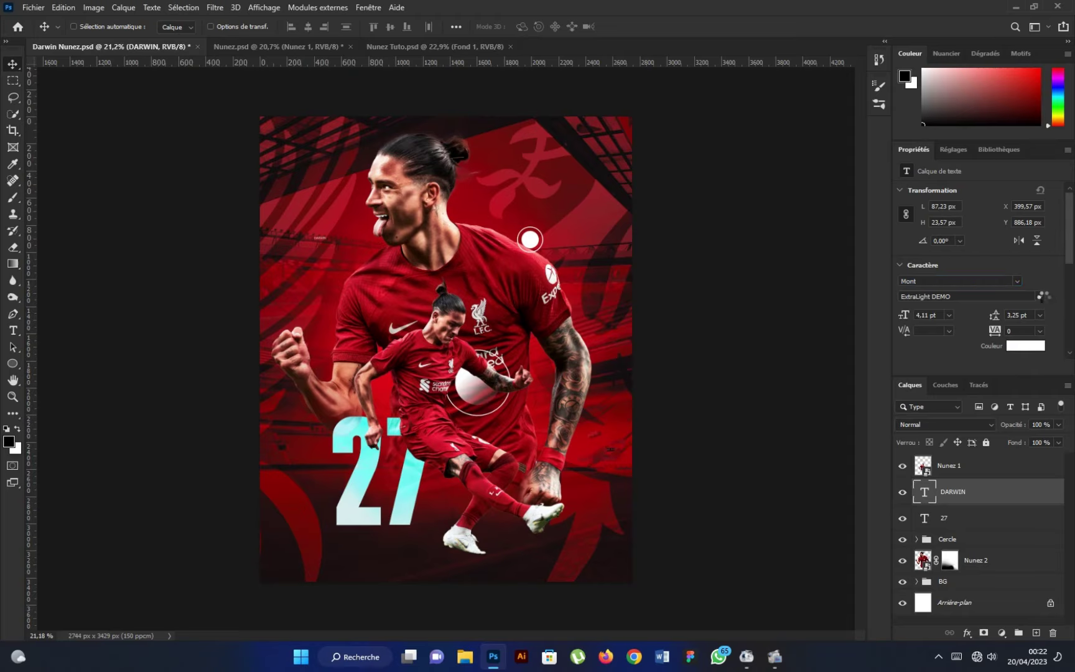
click(1042, 301)
click(983, 322)
Enlarge the DARWIN text with Free Transform
key(ctrl+t)
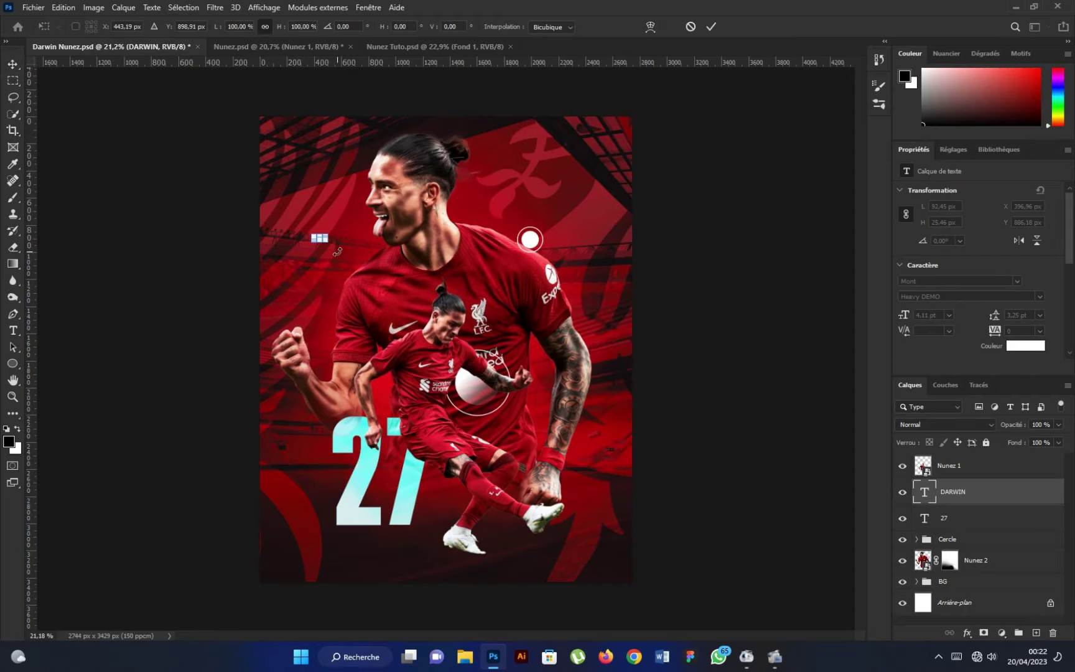
mouse_move(332, 242)
mouse_down()
mouse_move(366, 251)
mouse_move(518, 428)
mouse_up()
key(ctrl+minus)
click(711, 26)
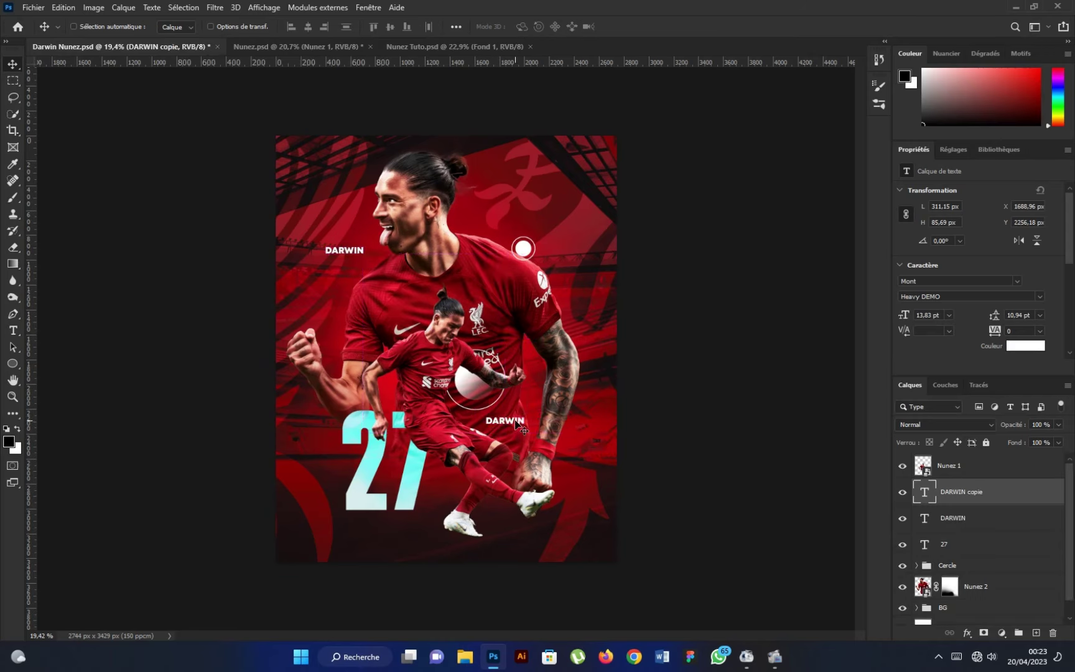
Retype the duplicated DARWIN label as 'NUNEZ'
key(Return)
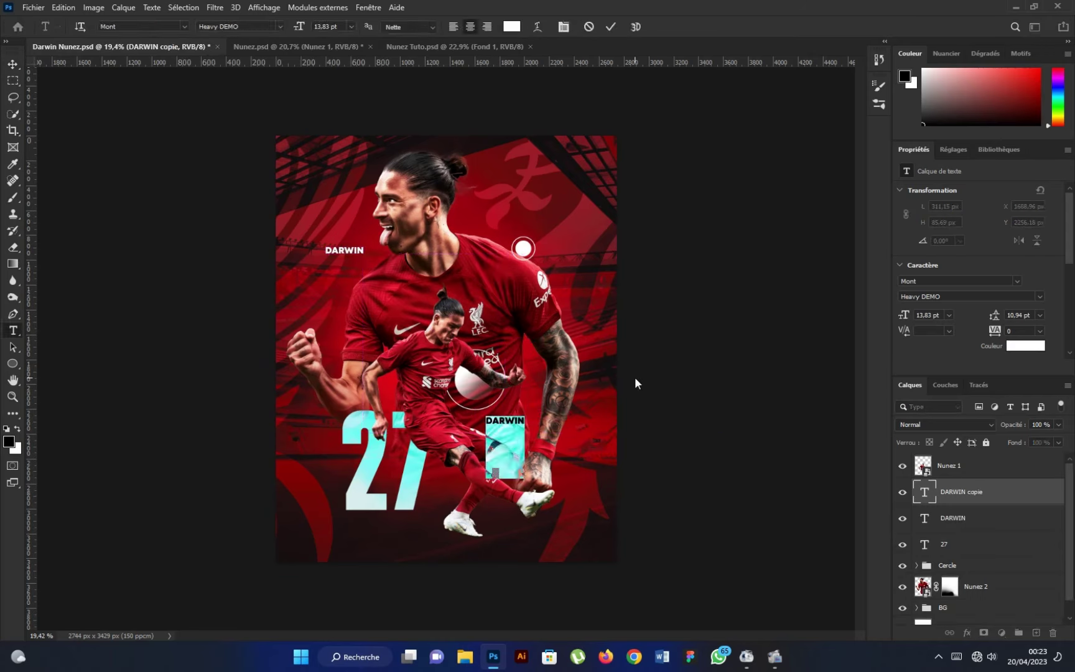
text(NUNEZ)
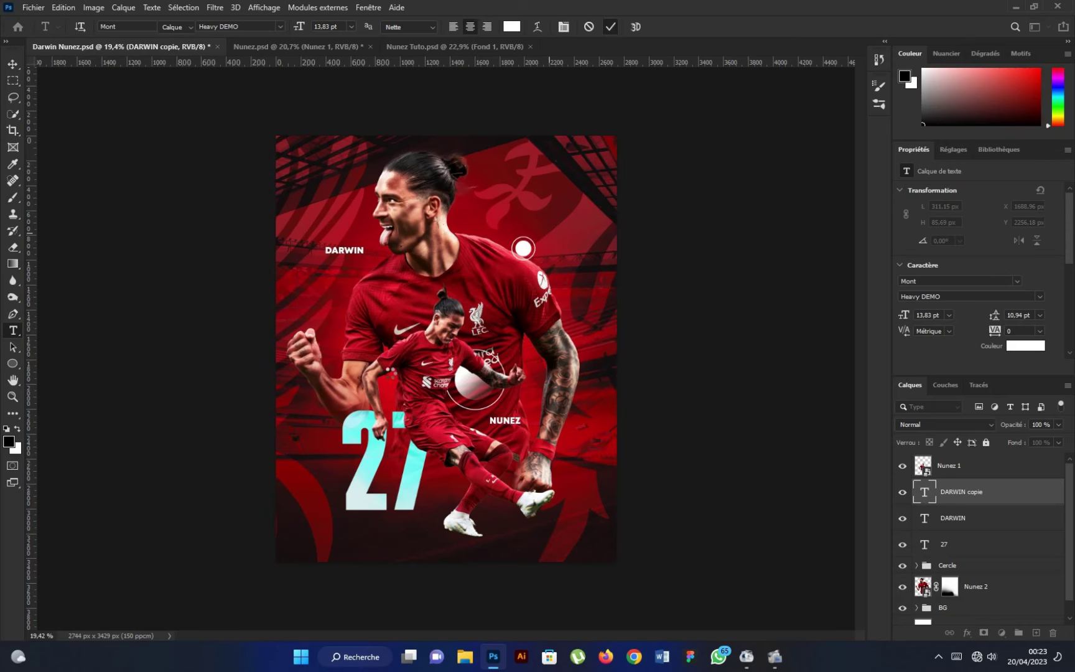
key(ctrl+Return)
key(v)
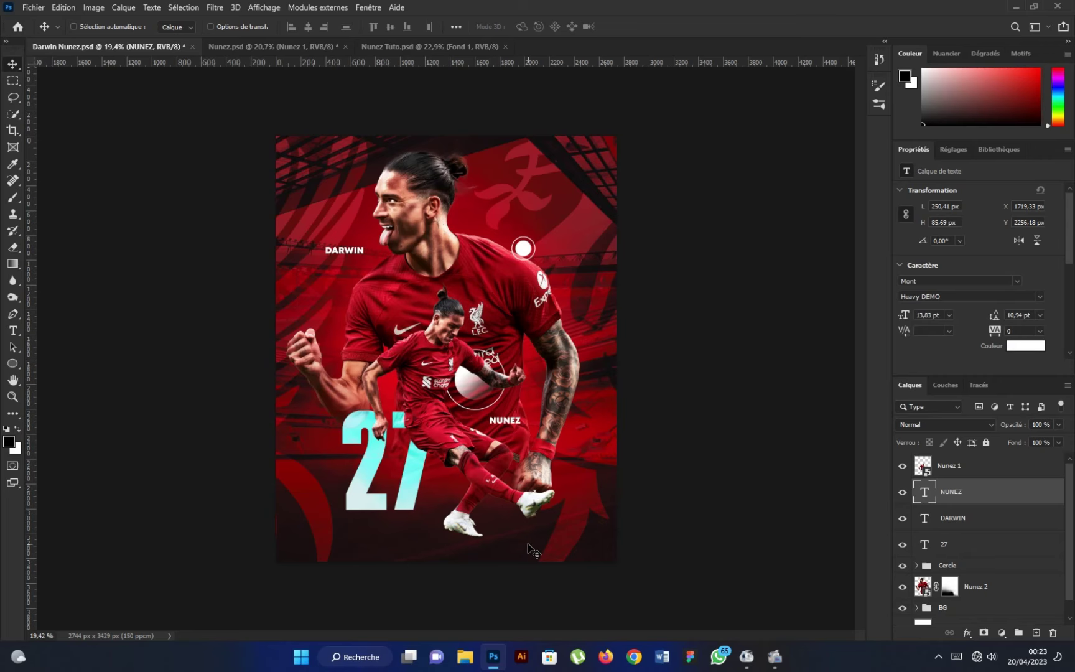
Duplicate the NUNEZ label to sit below the player's boot
scroll(527, 549, up, 1)
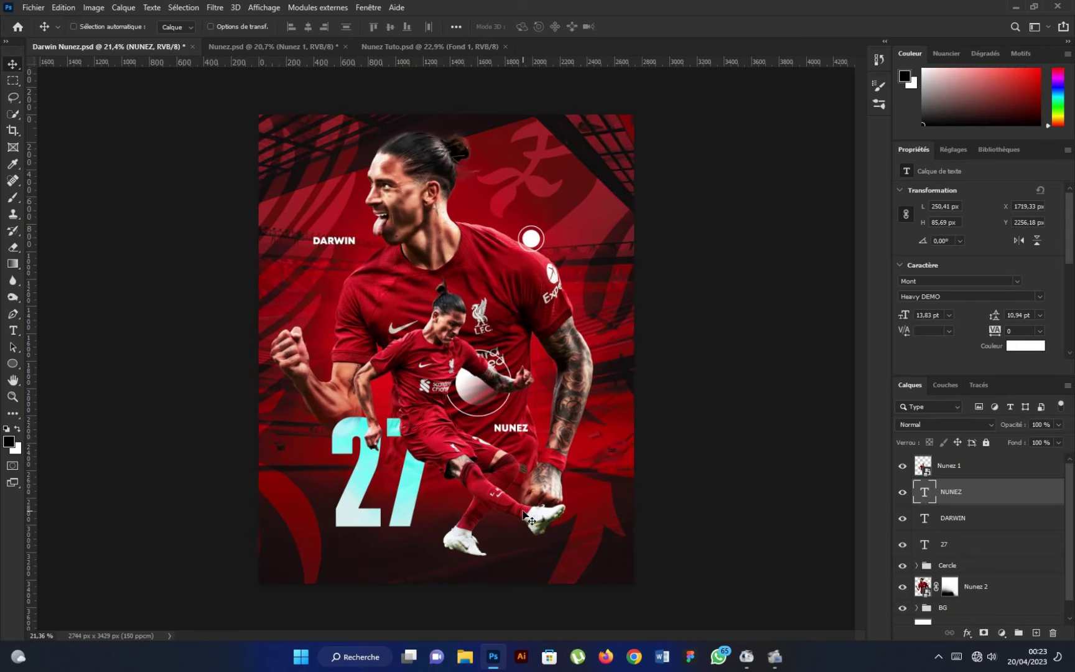
drag(523, 435, 585, 530)
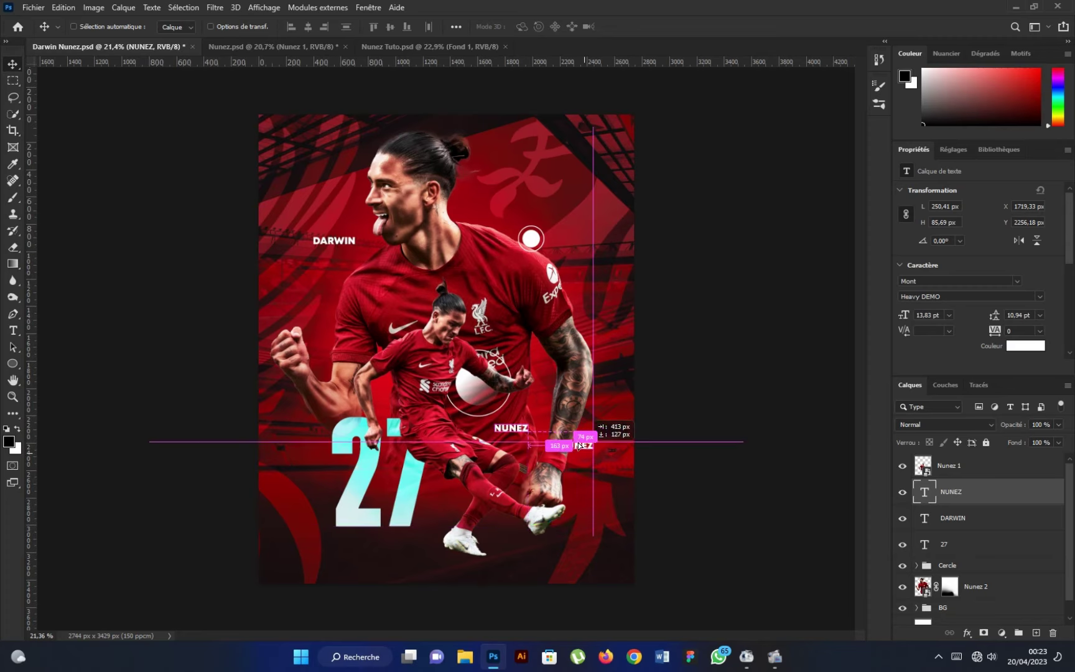
mouse_move(585, 530)
mouse_down()
mouse_move(578, 444)
mouse_move(595, 522)
mouse_up()
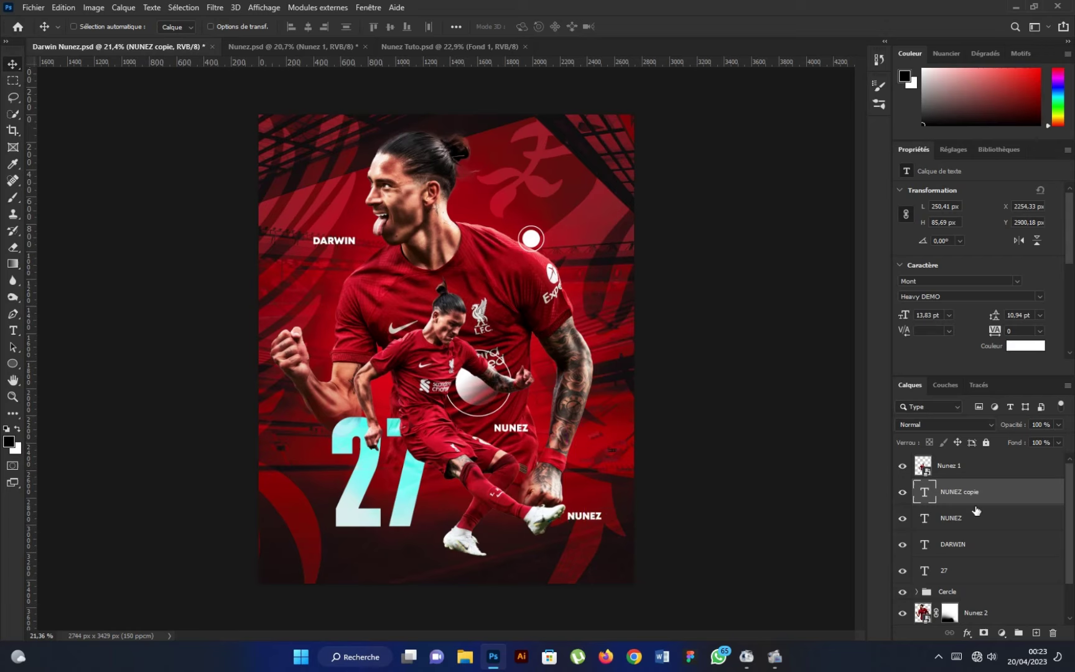
Shift the small player cutout slightly left
click(972, 470)
drag(452, 430, 439, 431)
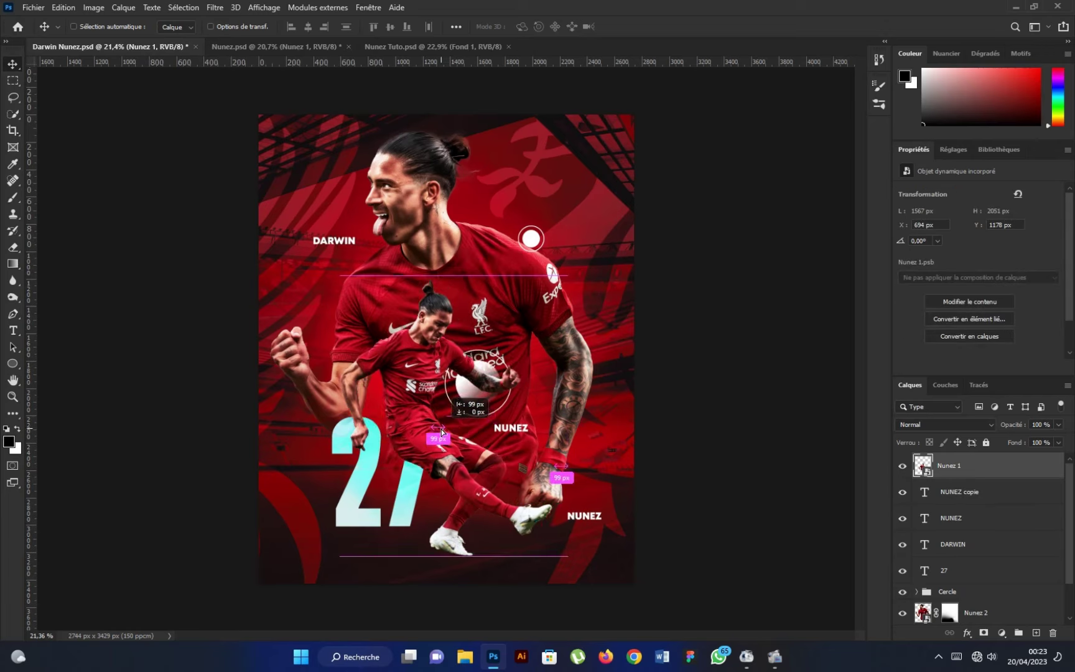
scroll(439, 433, down, 1)
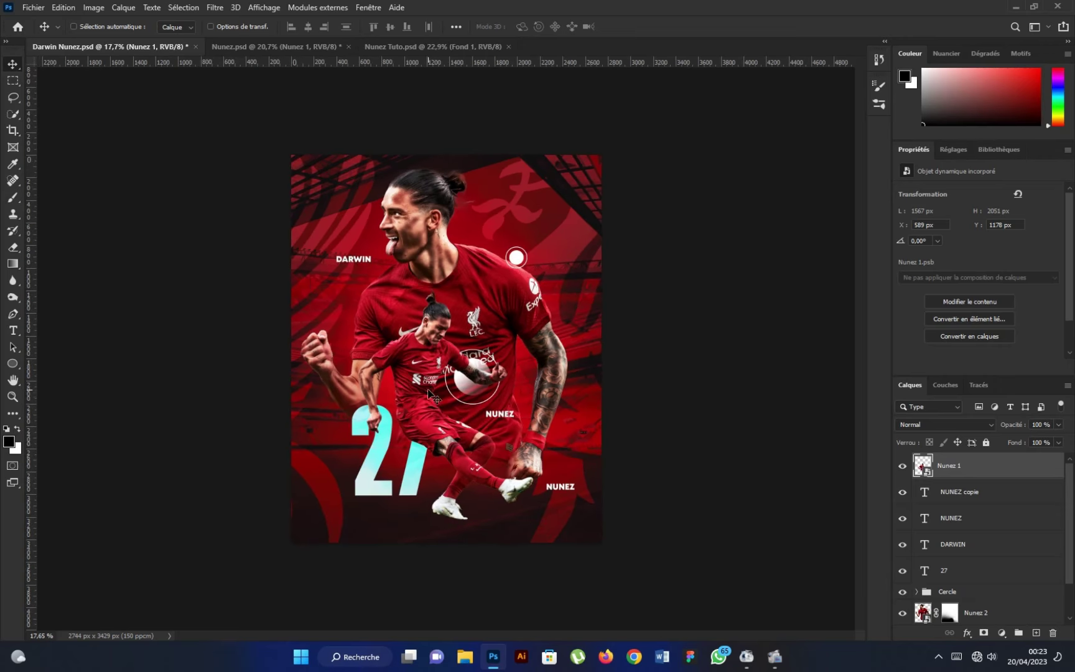
Nudge the NUNEZ copy slightly left
ctrl+click(575, 505)
scroll(616, 529, up, 1)
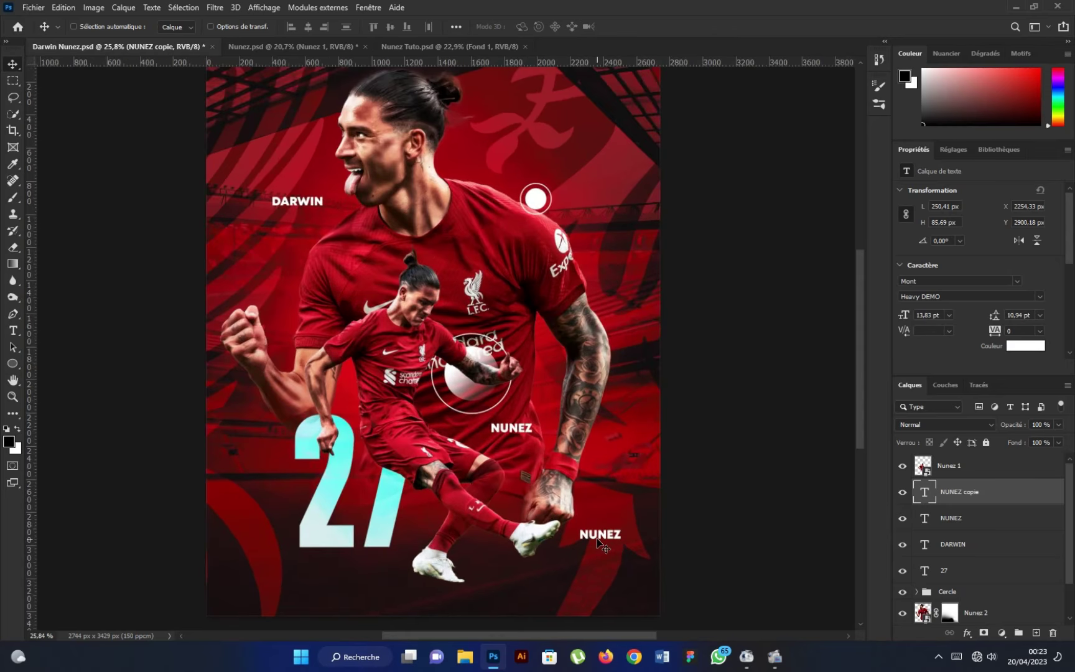
drag(594, 543, 585, 543)
scroll(585, 543, down, 1)
scroll(584, 543, up, 1)
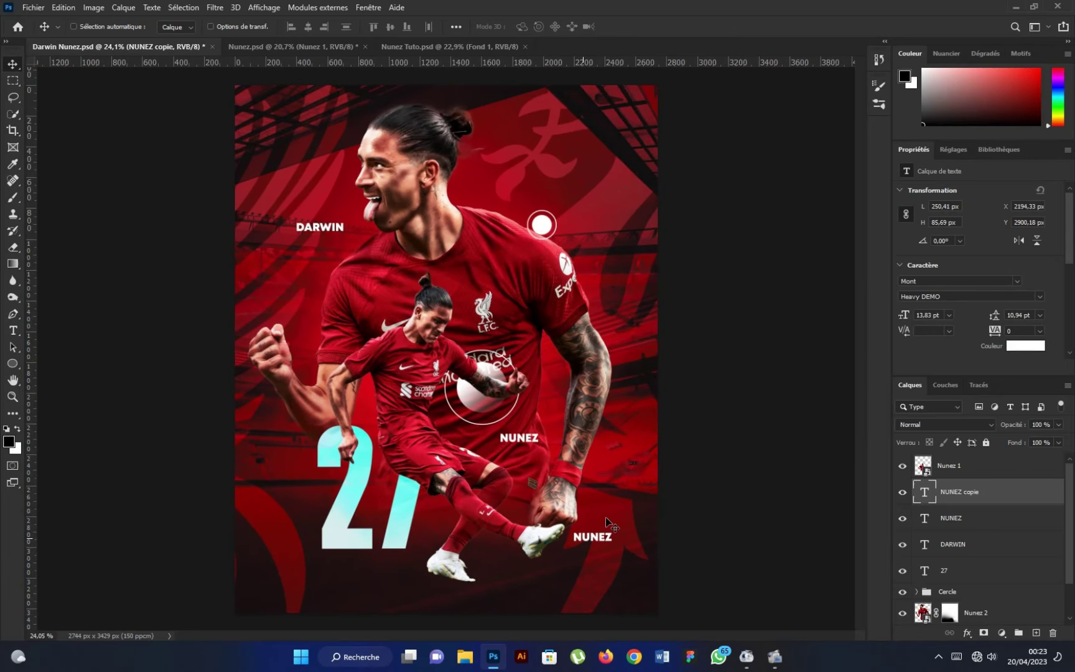
Retype the lower NUNEZ as 'LIVER' and colour it red ff021e
double_click(605, 534)
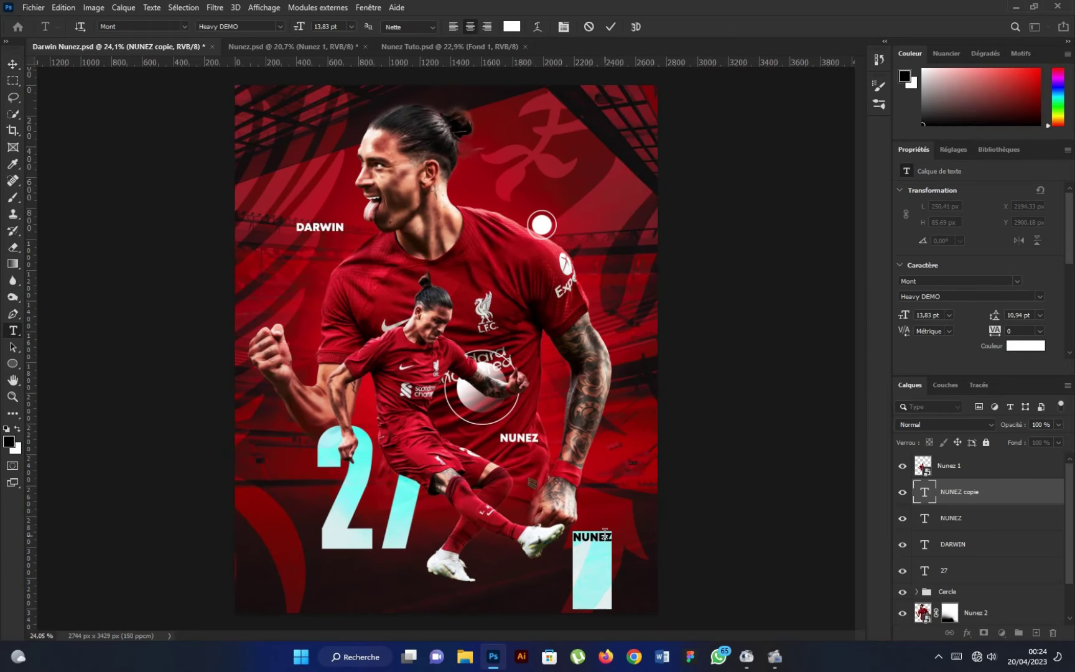
text(LIVER)
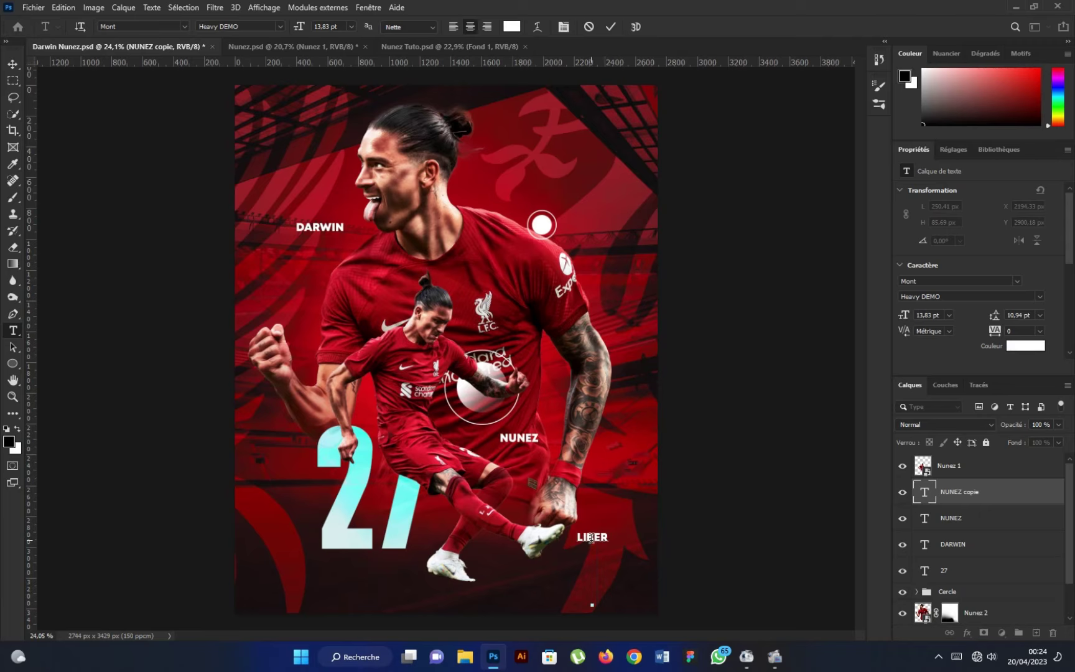
drag(595, 539, 585, 536)
text(V)
key(ctrl+Return)
key(v)
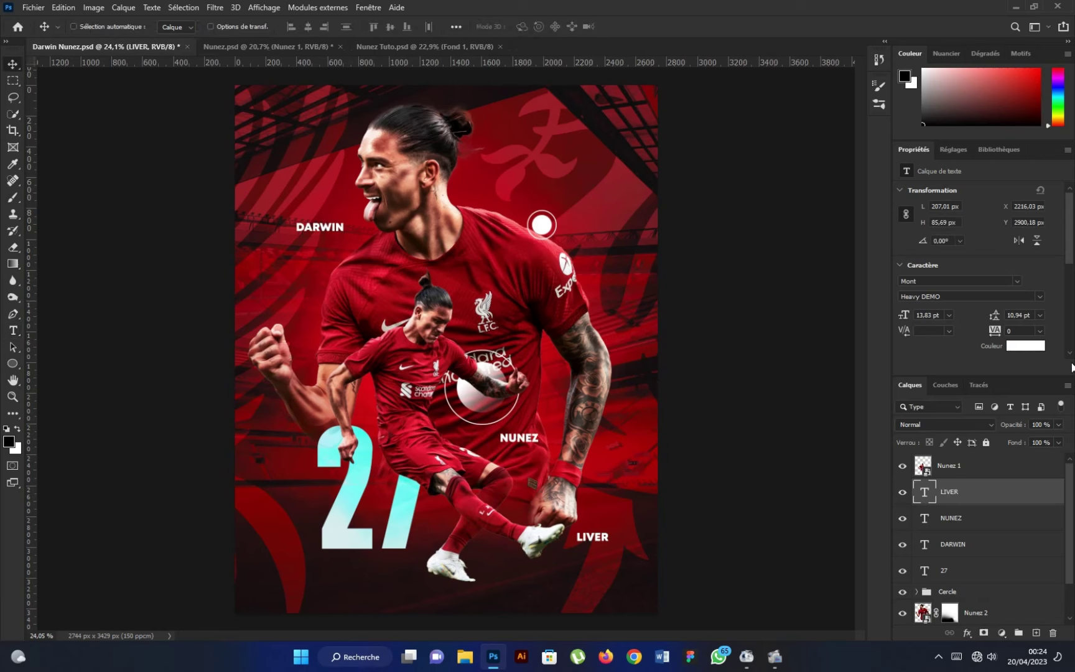
click(1038, 348)
text(ff021e)
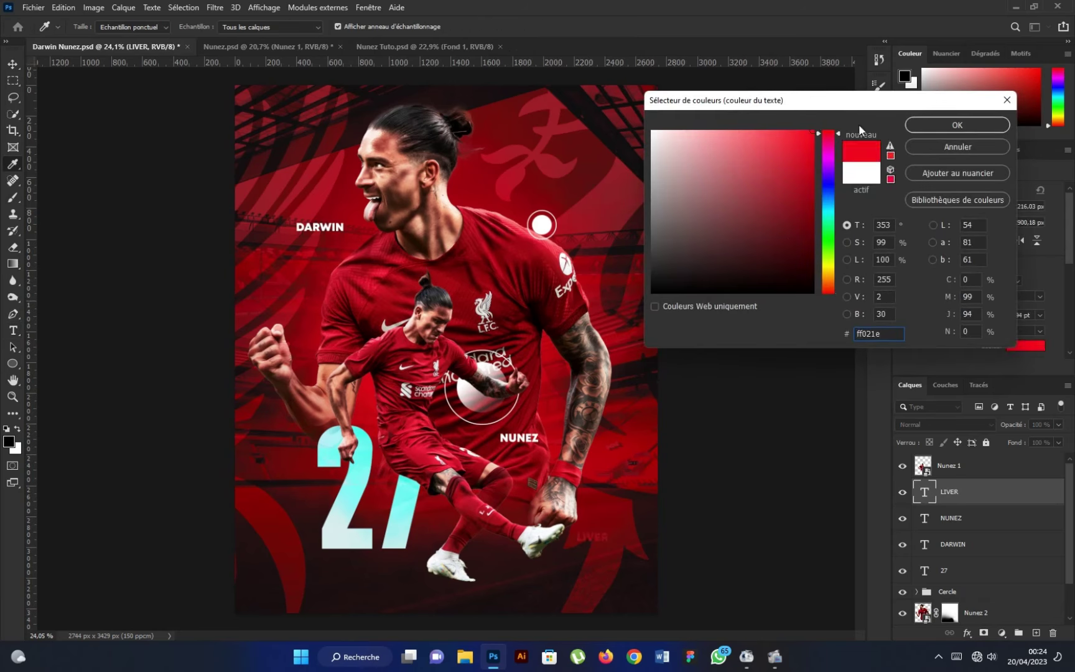
click(922, 123)
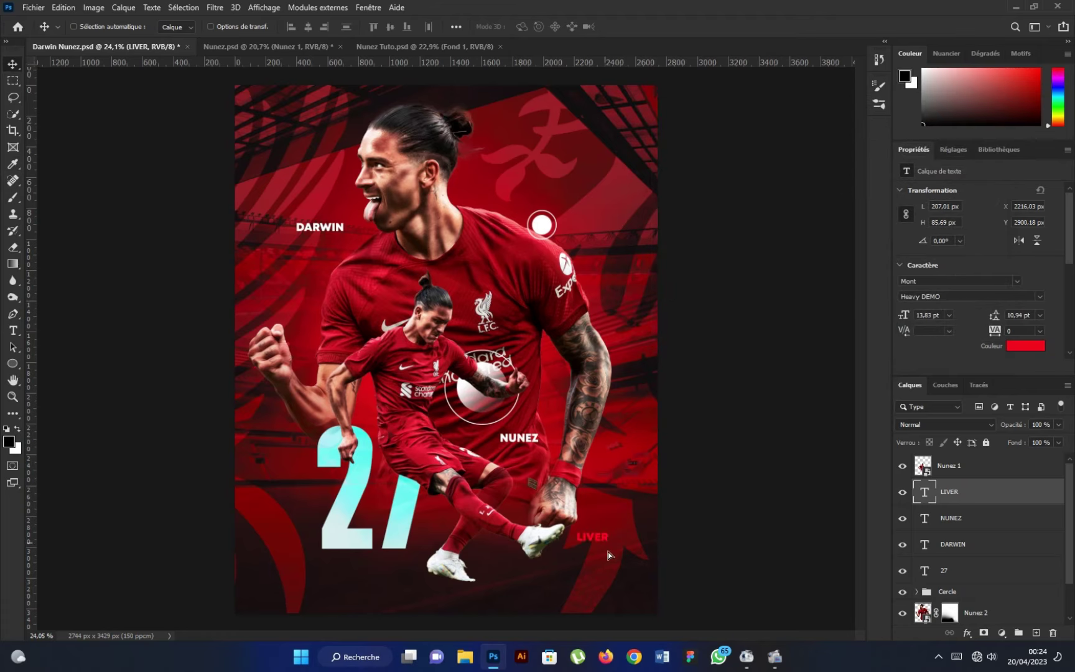
Add a white (ffffff) 'POOL' copy aligned just beneath LIVER
drag(605, 547, 620, 559)
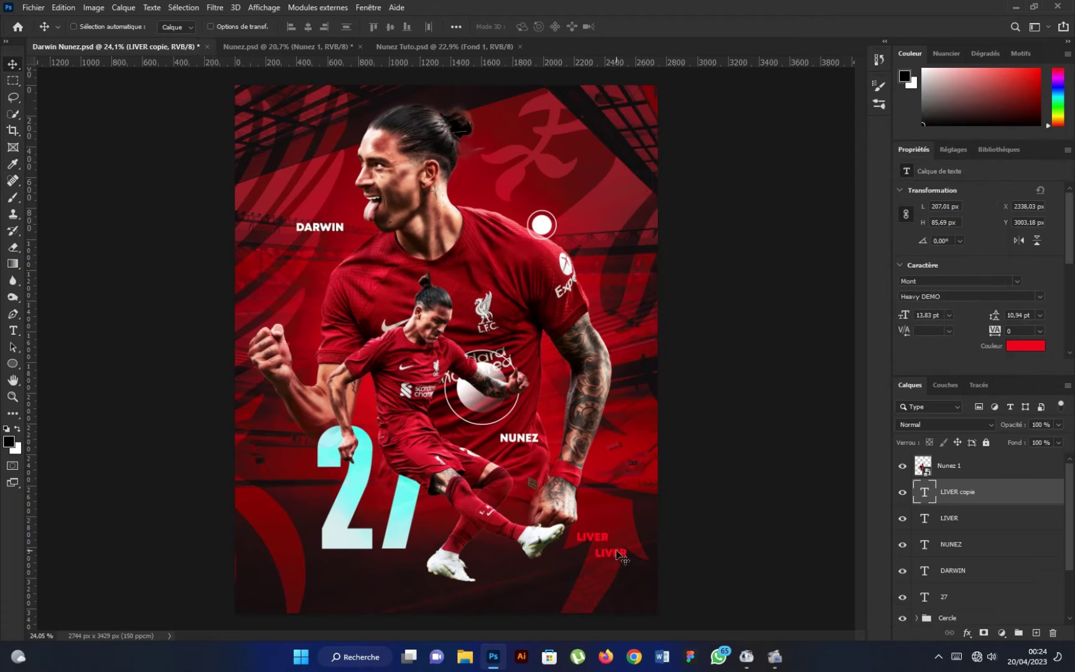
double_click(620, 555)
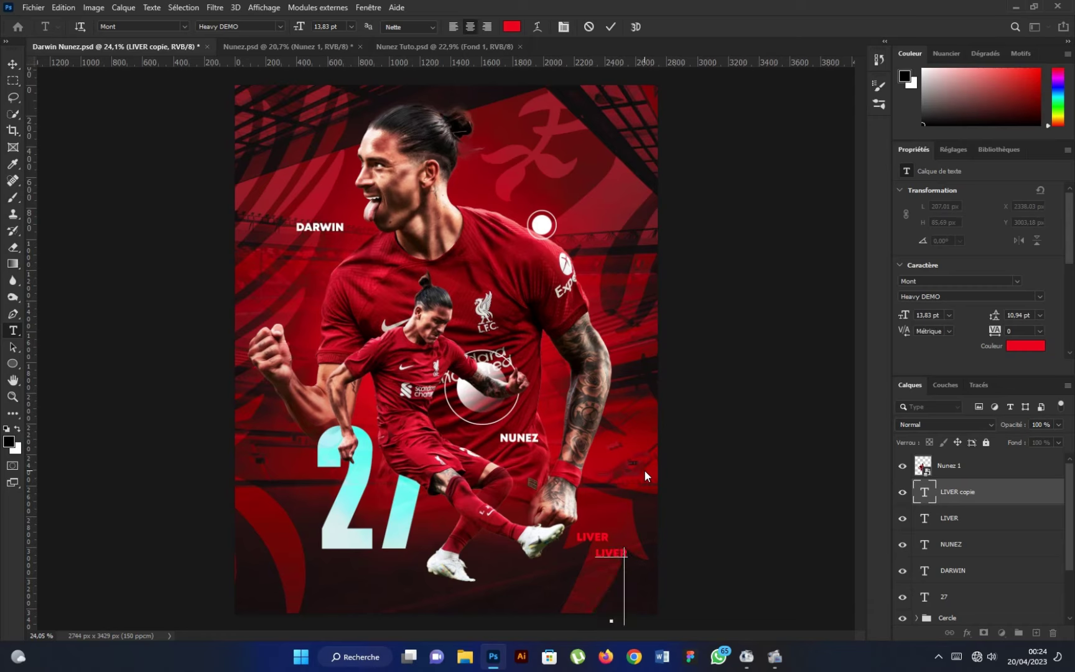
text(POOL)
click(611, 27)
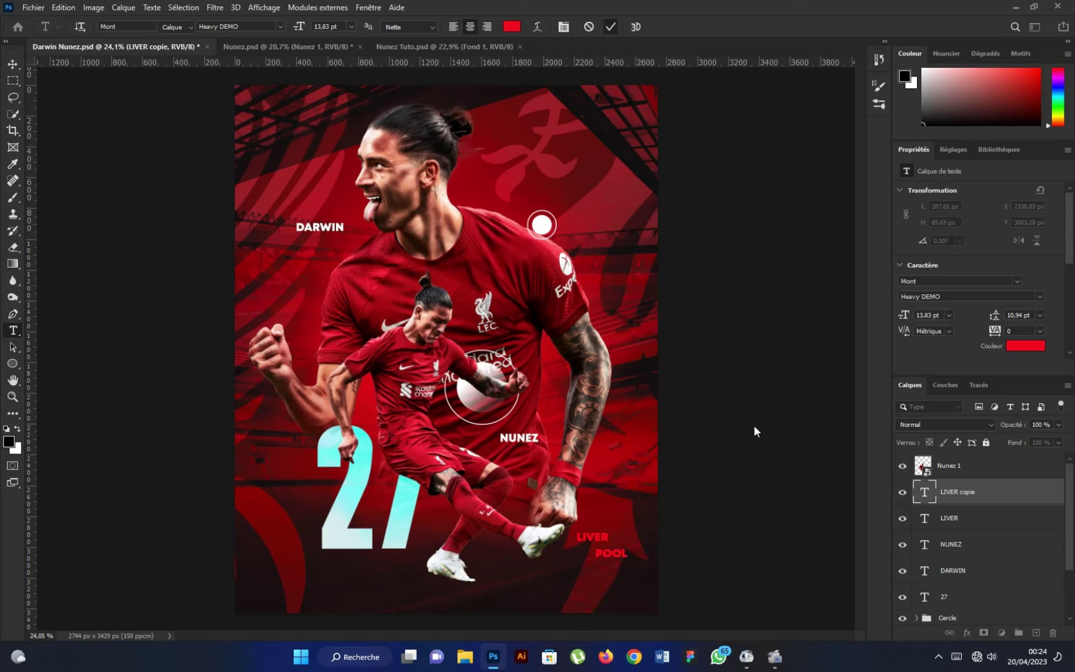
click(1026, 348)
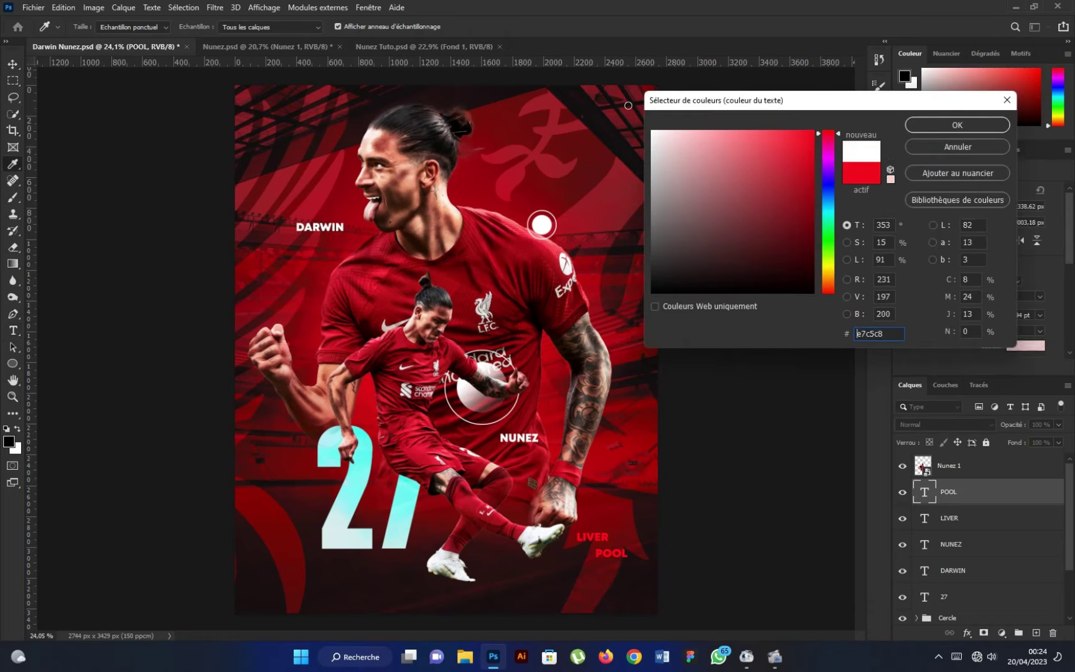
text(ffffff)
click(948, 126)
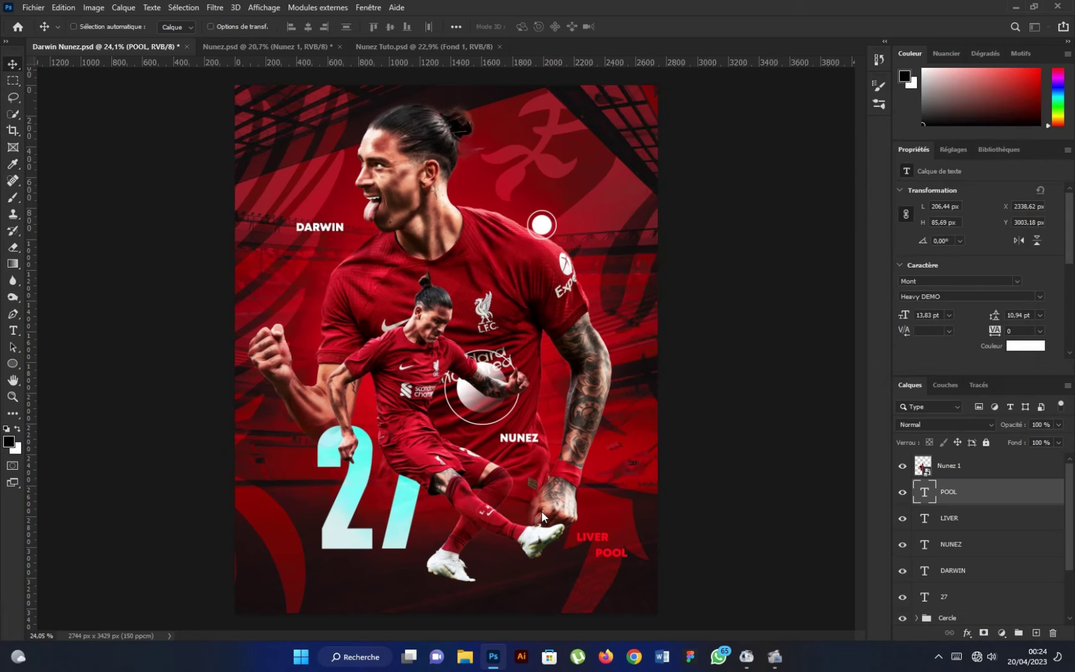
drag(622, 560, 619, 557)
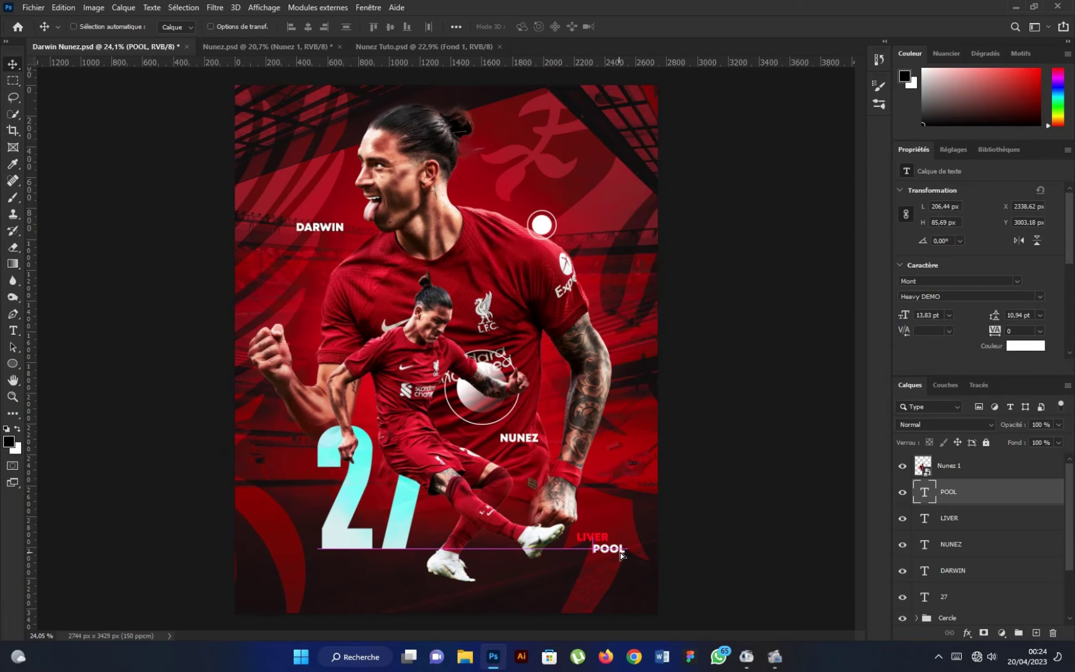
scroll(471, 416, down, 1)
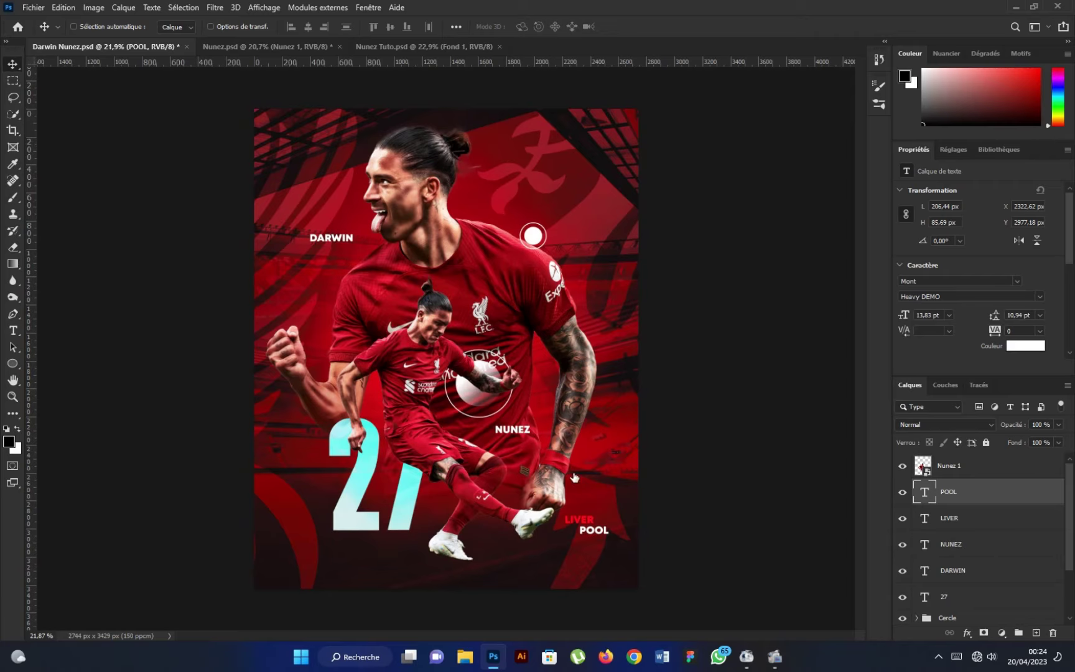
Nudge the NUNEZ label left and the DARWIN label right and down
drag(513, 429, 503, 429)
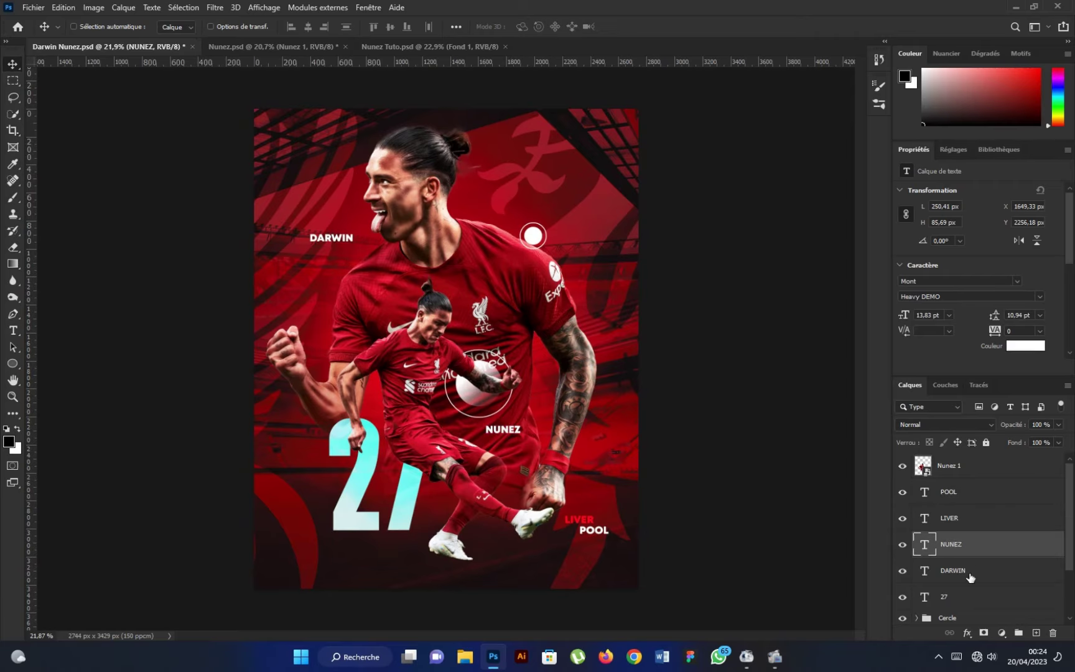
drag(336, 238, 342, 244)
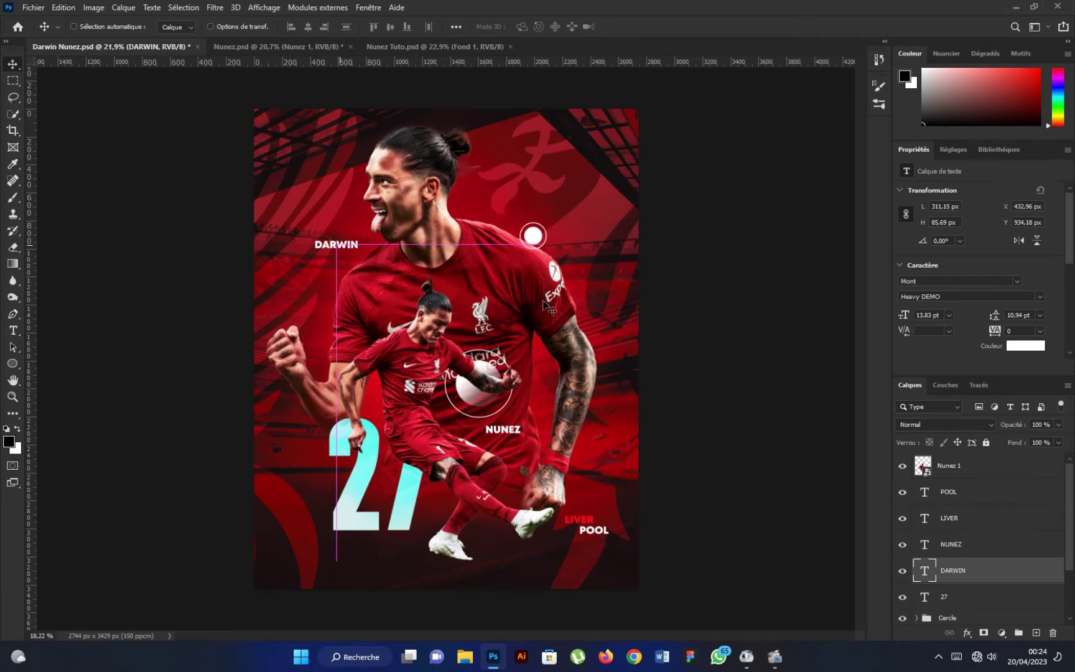
scroll(550, 309, down, 2)
scroll(514, 439, up, 1)
Duplicate NUNEZ below the 27, enlarge it, and blend it in Overlay
click(974, 546)
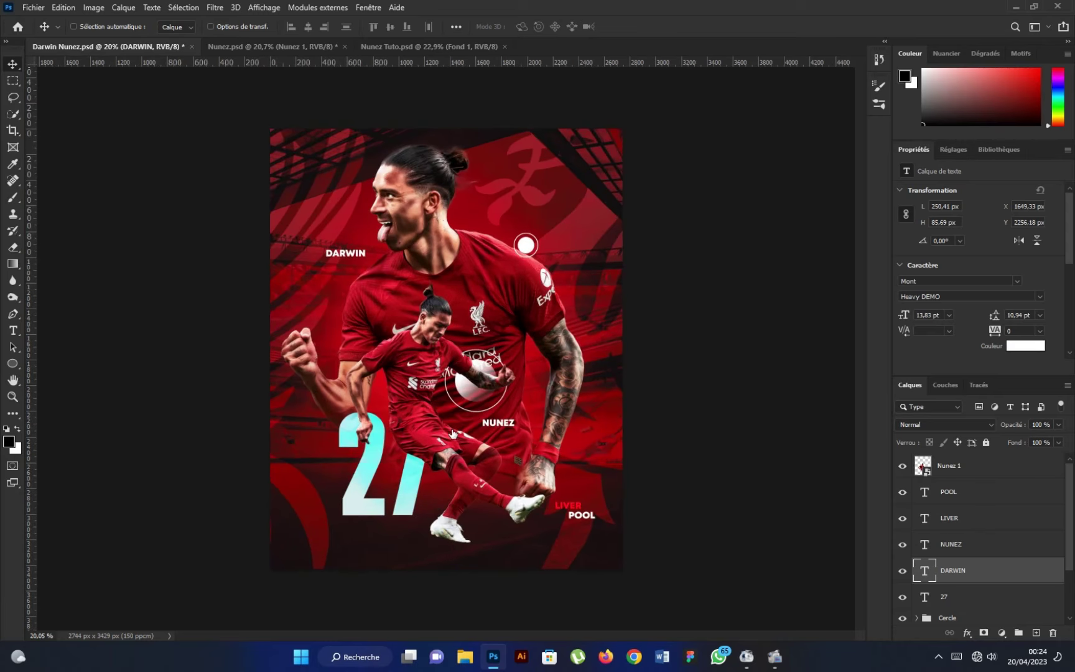
mouse_move(504, 430)
mouse_down()
mouse_move(381, 539)
mouse_move(369, 515)
mouse_move(380, 504)
mouse_up()
key(ctrl+t)
key(Return)
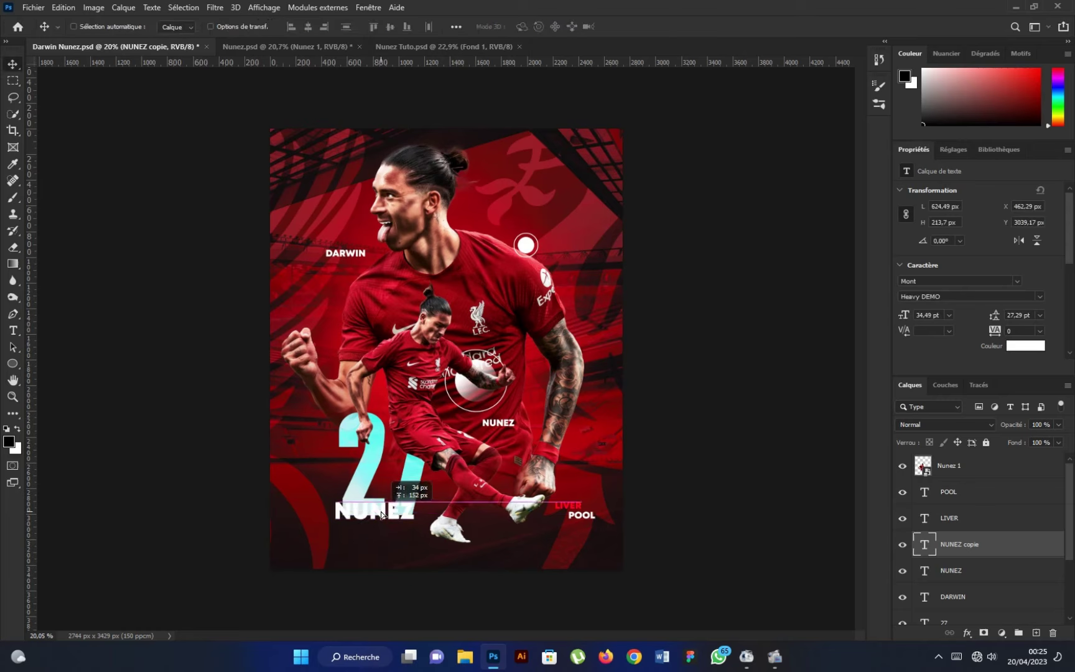
click(958, 426)
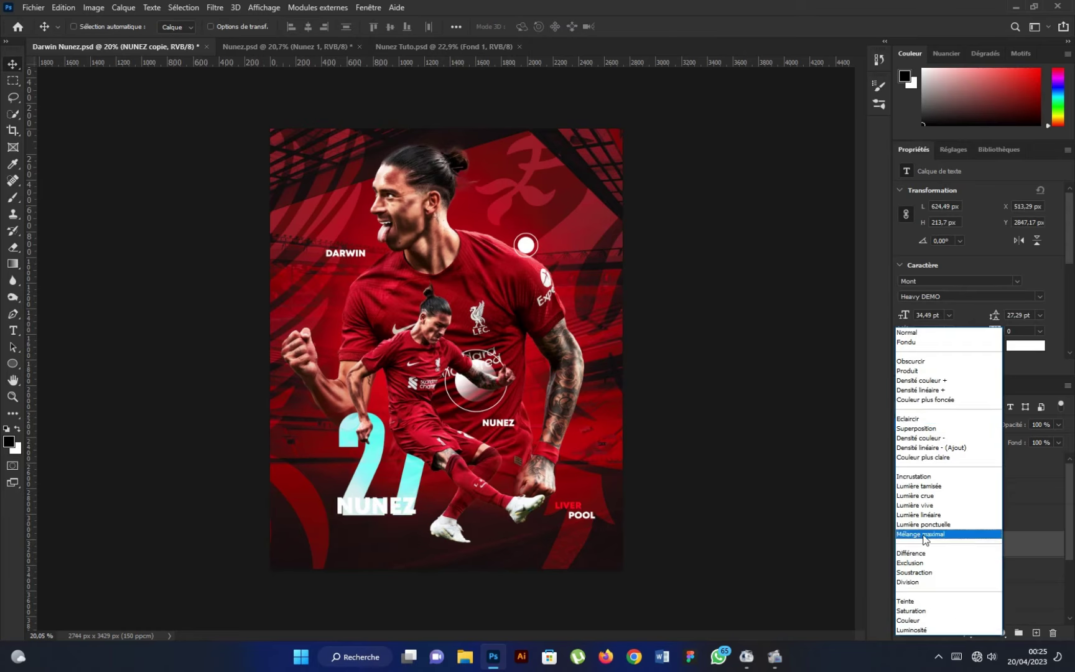
click(929, 480)
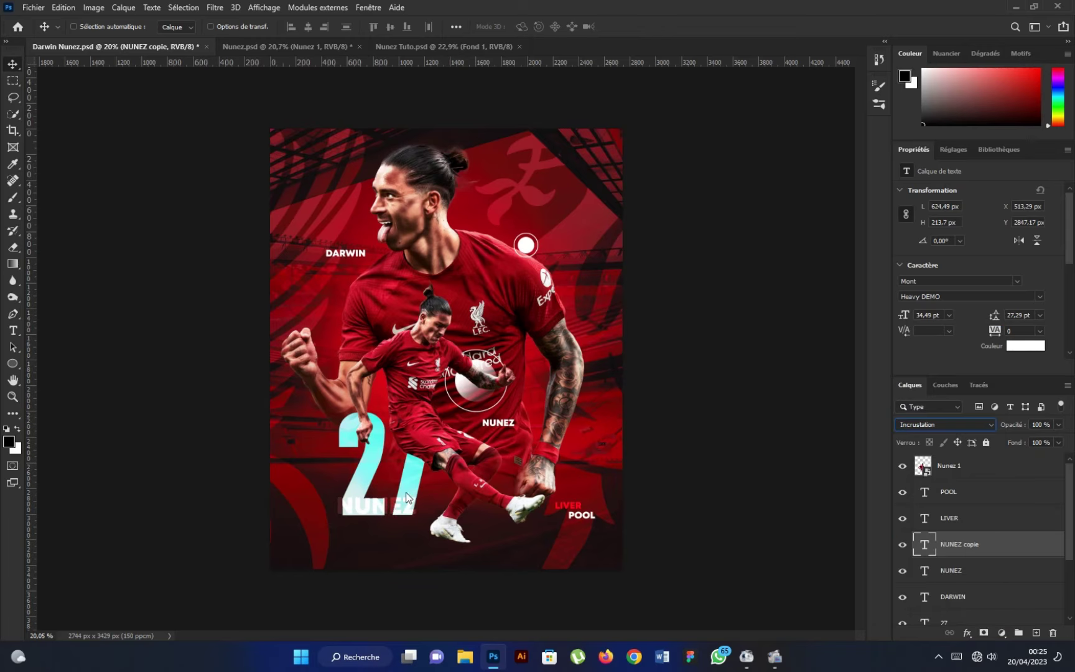
drag(405, 498, 405, 507)
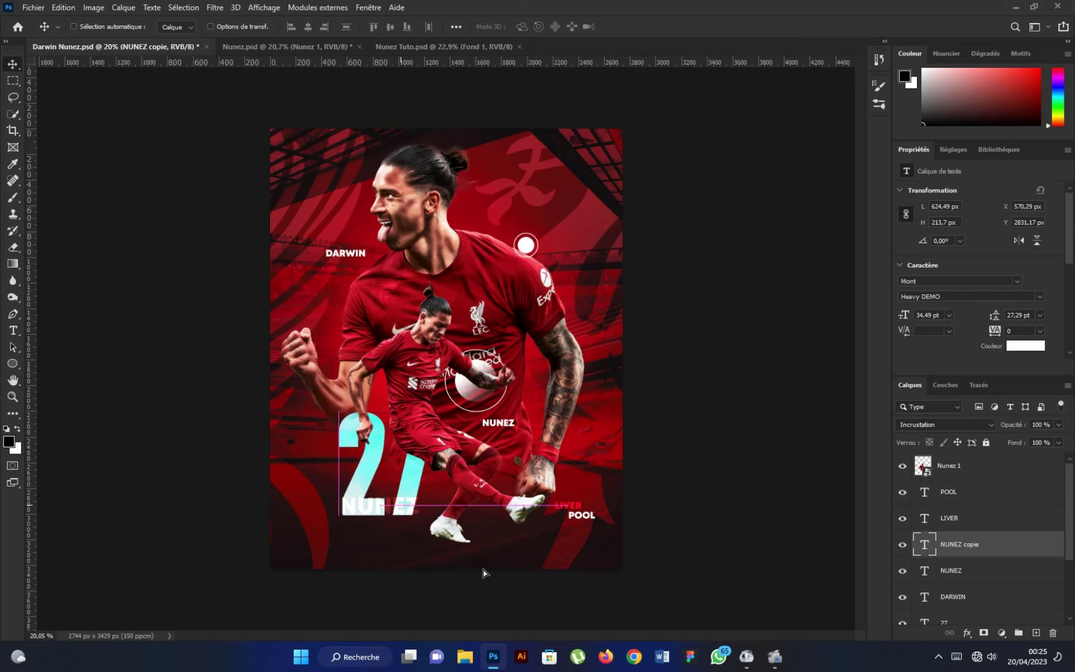
drag(404, 508, 401, 534)
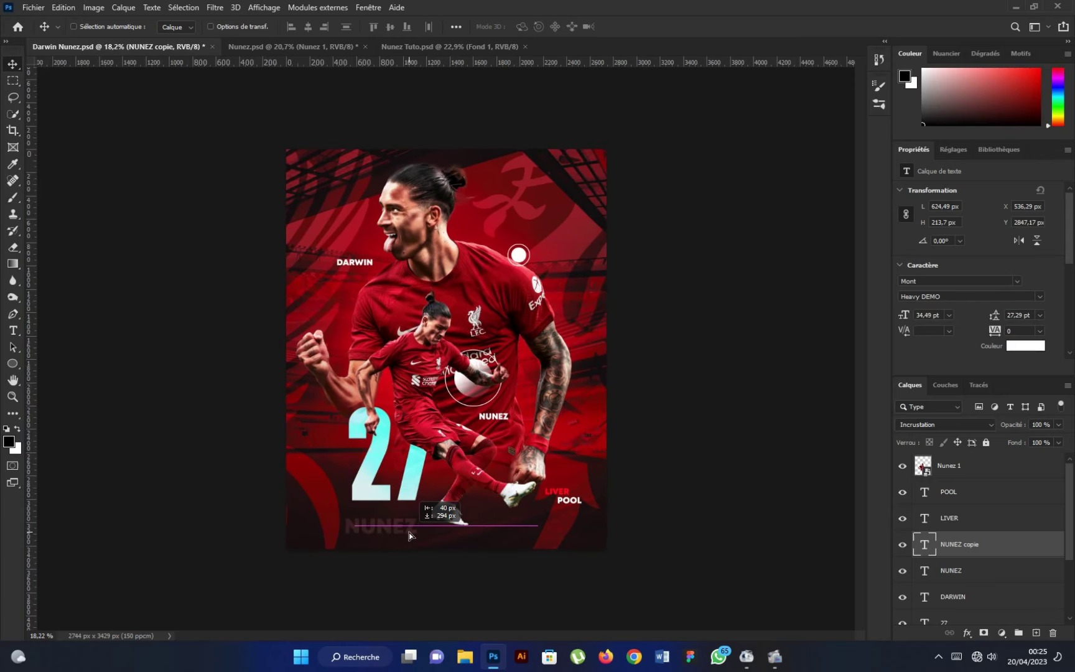
Double the big NUNEZ, set 45% opacity, and push it off the lower-left edge
key(ctrl+t)
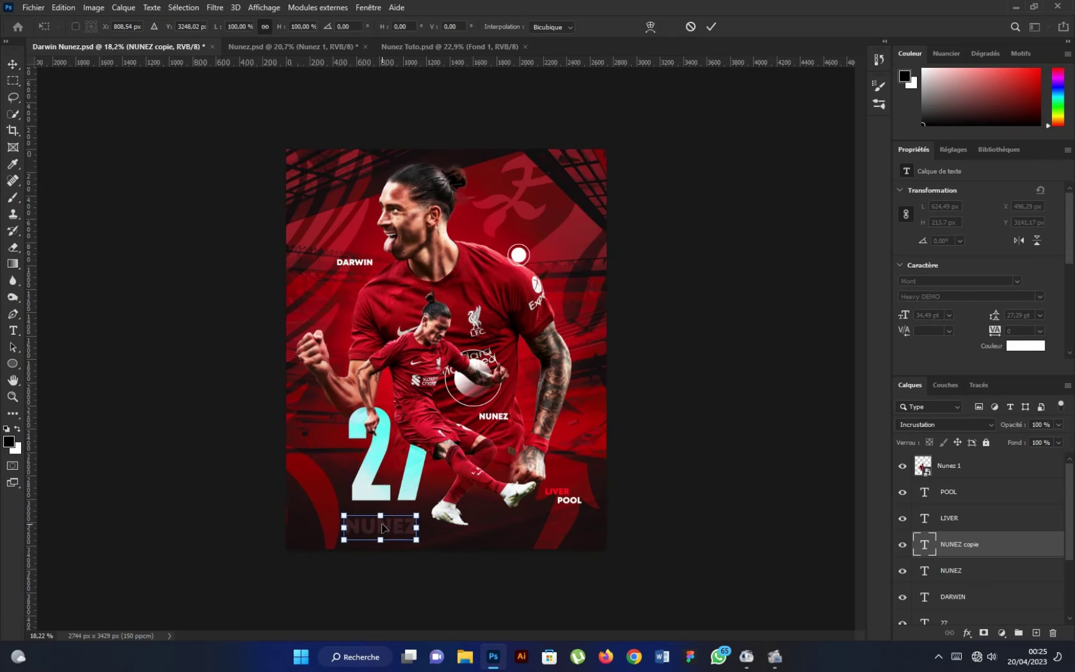
drag(343, 516, 274, 501)
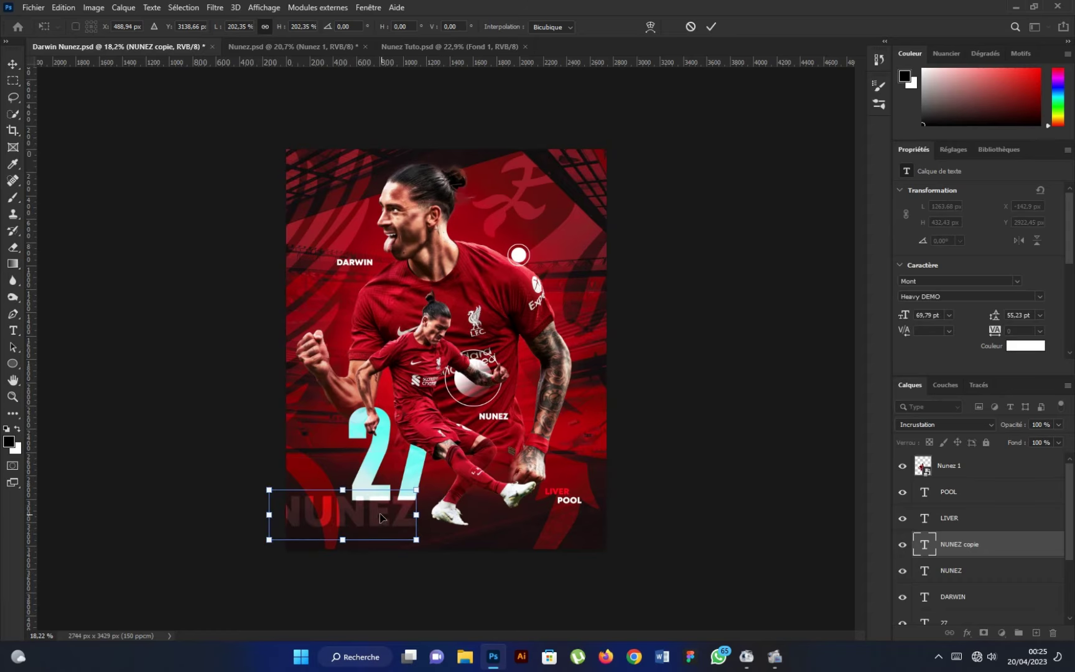
drag(340, 523, 358, 541)
key(Return)
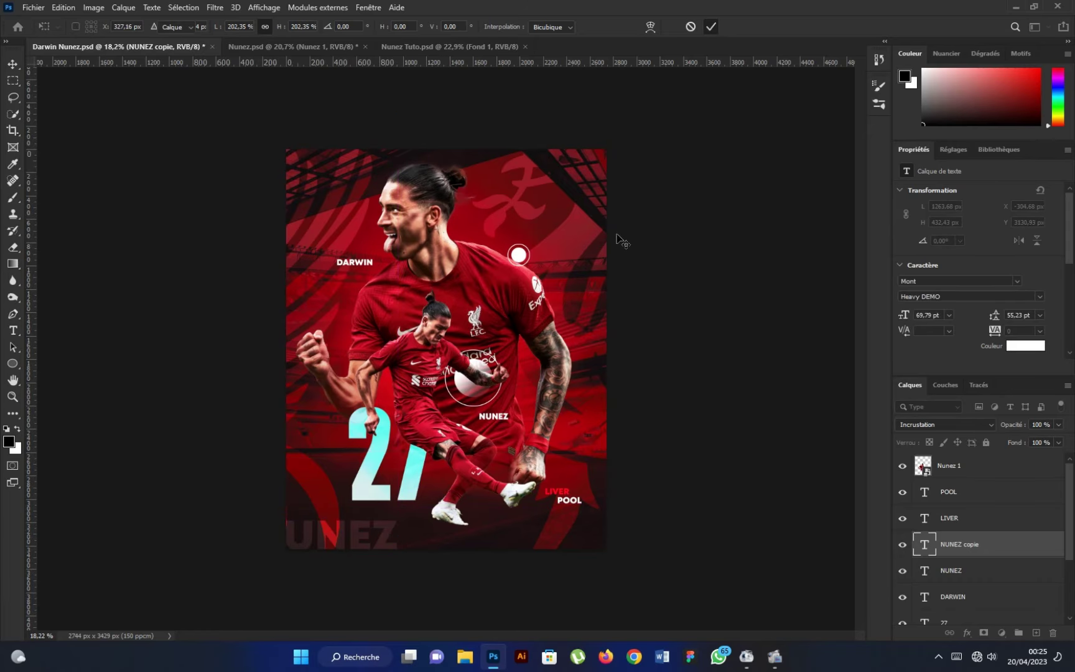
drag(400, 509, 416, 512)
mouse_move(1014, 433)
mouse_down()
mouse_move(994, 432)
mouse_move(1010, 427)
mouse_up()
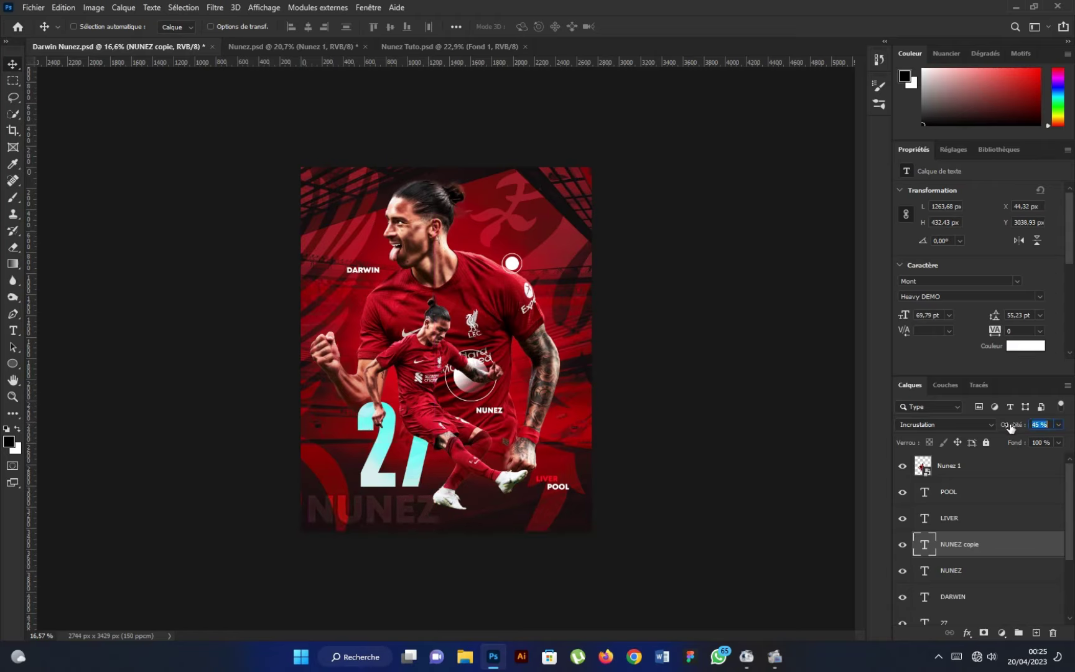
scroll(440, 349, down, 1)
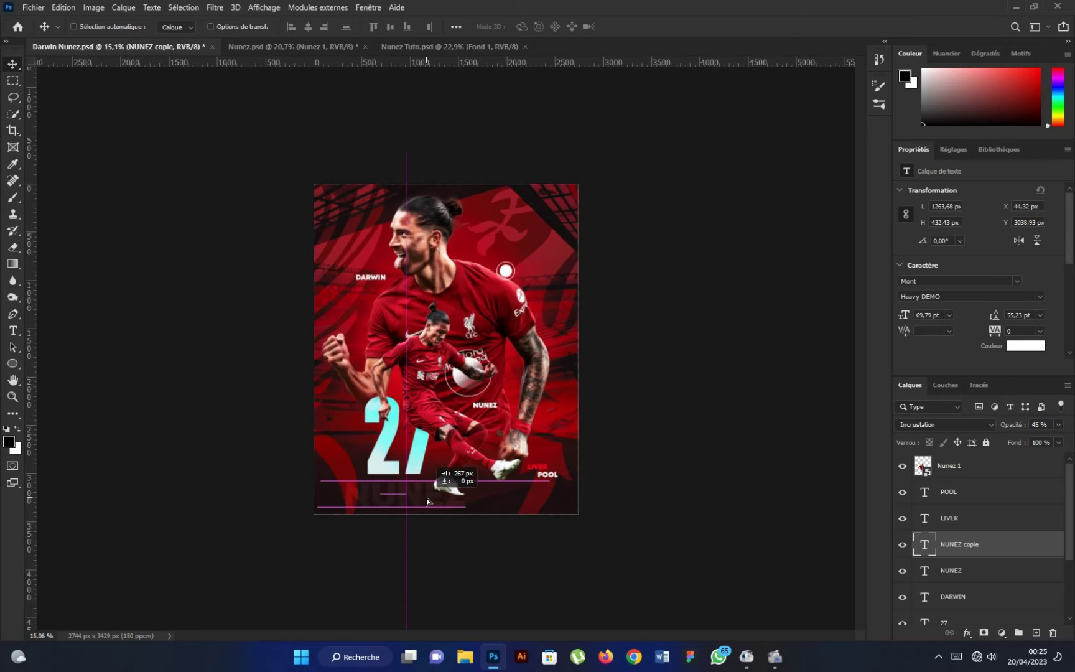
drag(431, 496, 365, 503)
scroll(366, 502, up, 3)
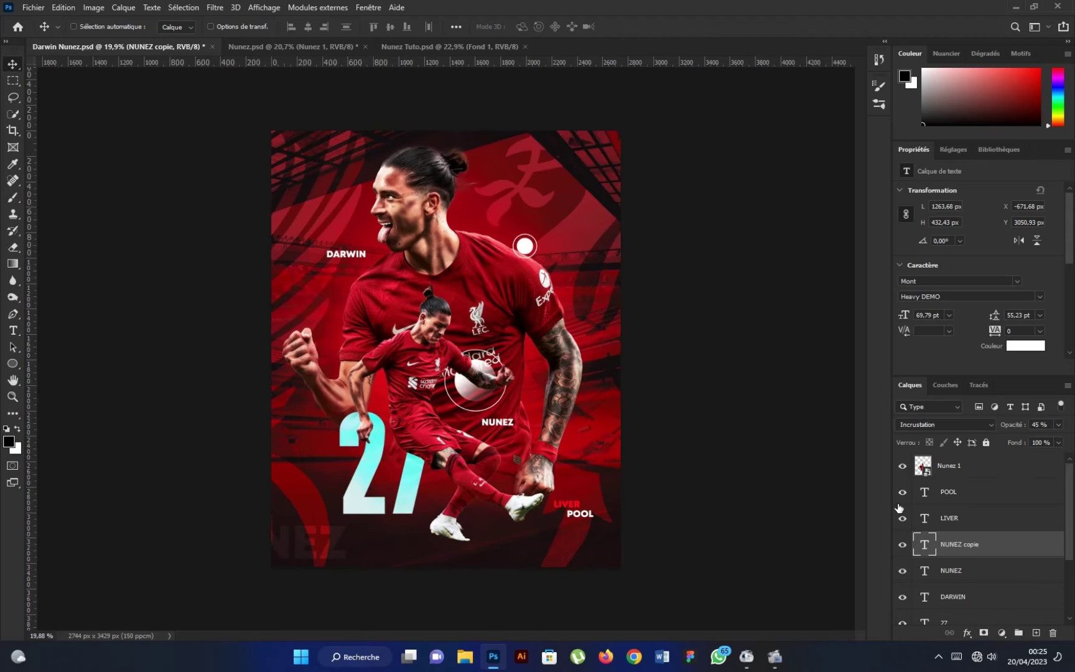
Copy the Cercle group's ring and dot onto the football at half size
scroll(963, 563, down, 2)
scroll(964, 563, down, 2)
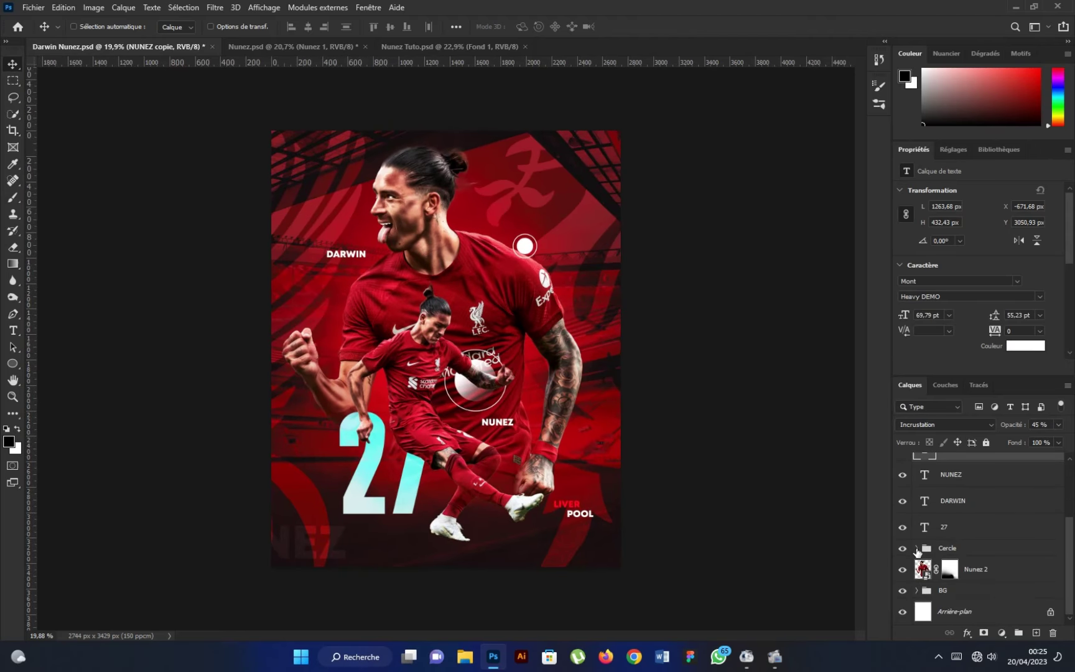
click(917, 548)
scroll(990, 536, down, 3)
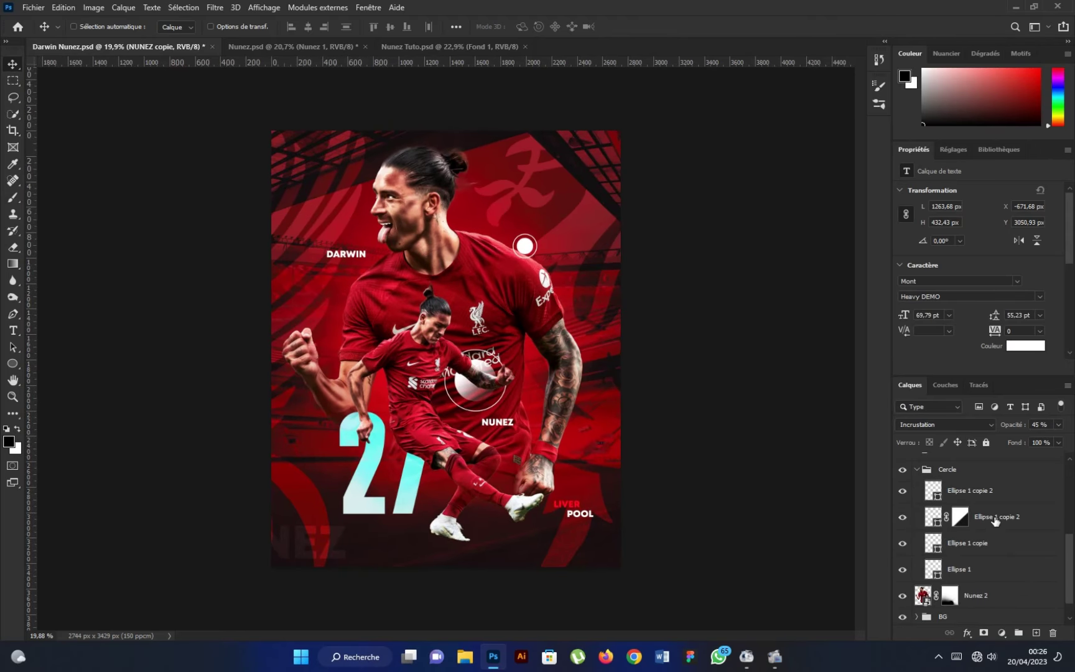
click(994, 520)
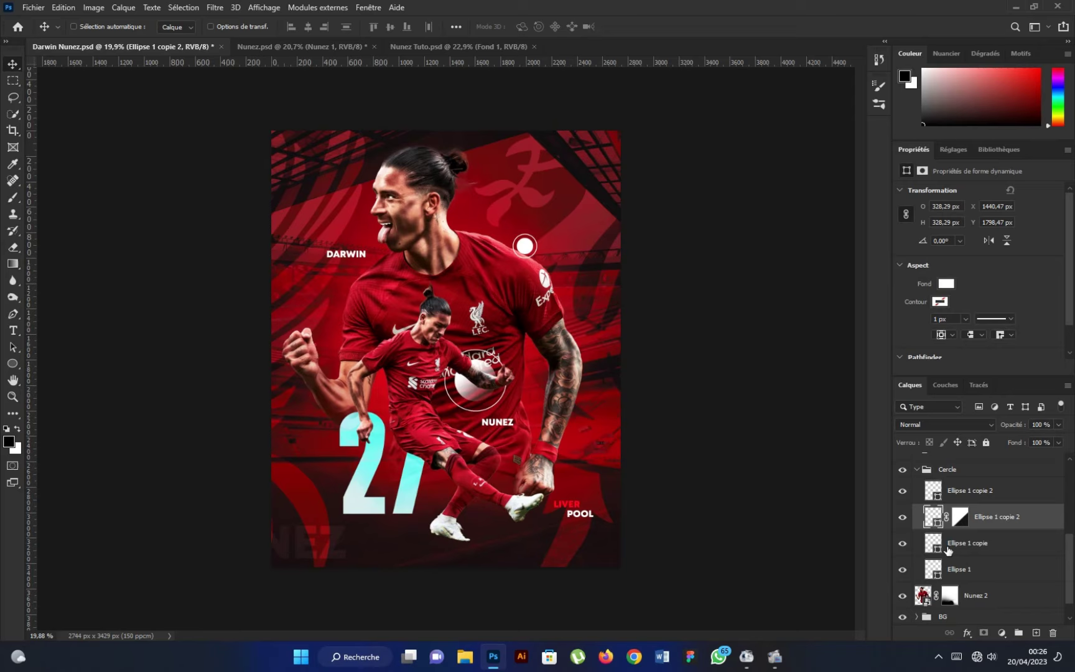
click(904, 543)
ctrl+click(977, 492)
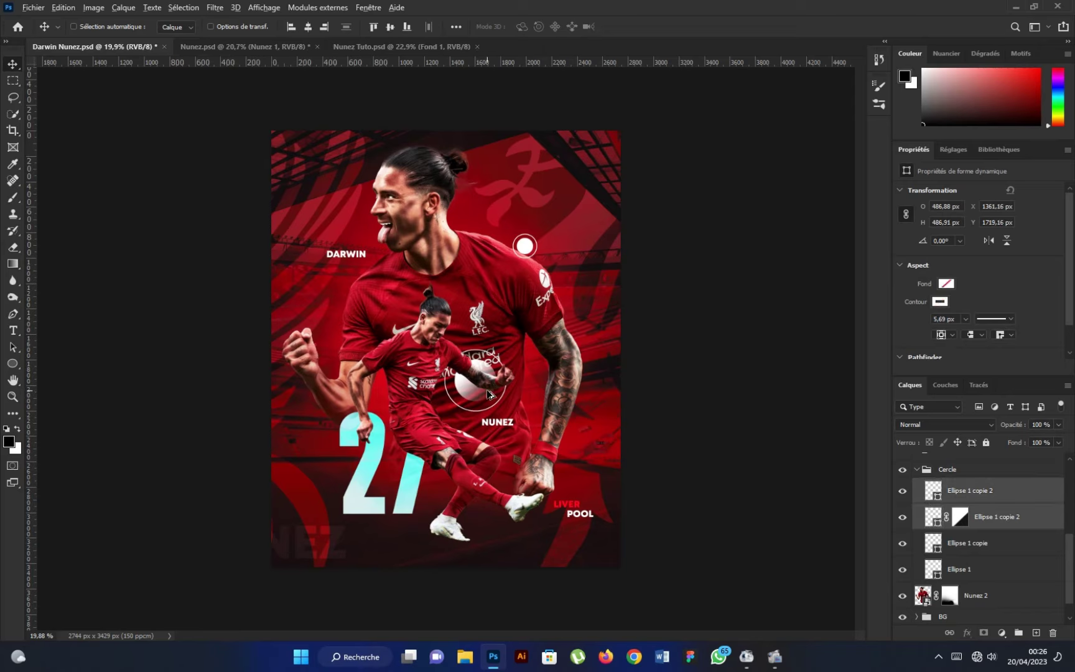
mouse_move(493, 395)
mouse_down()
mouse_move(533, 517)
mouse_move(515, 502)
mouse_move(525, 510)
mouse_up()
key(ctrl+t)
key(Return)
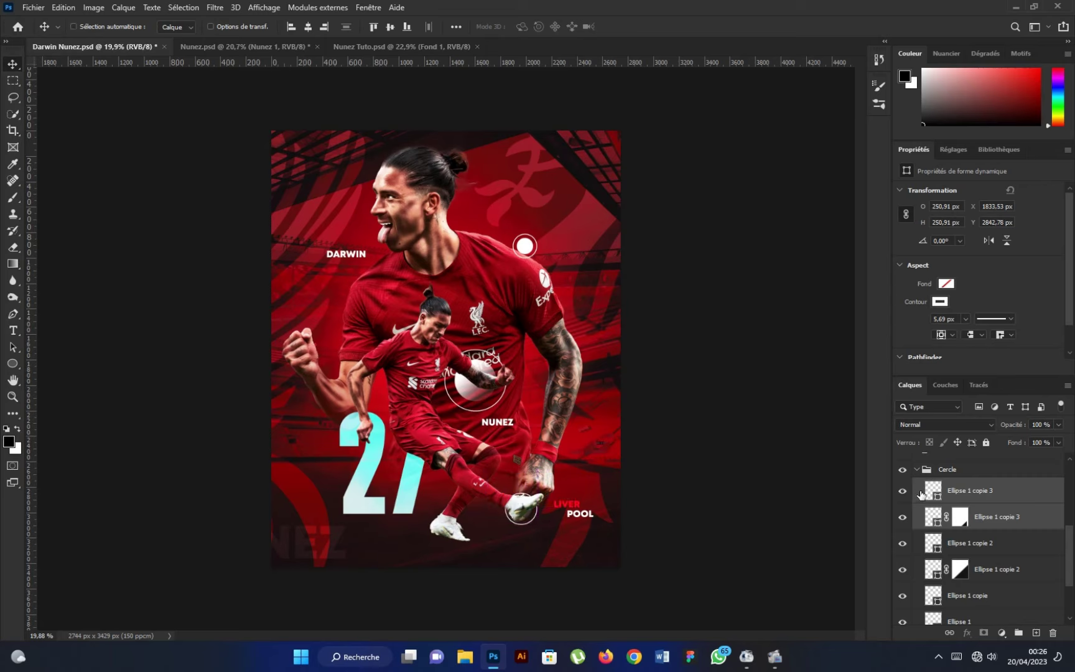
Delete the copied ring and enlarge the circle behind the ball to about 169%
click(903, 493)
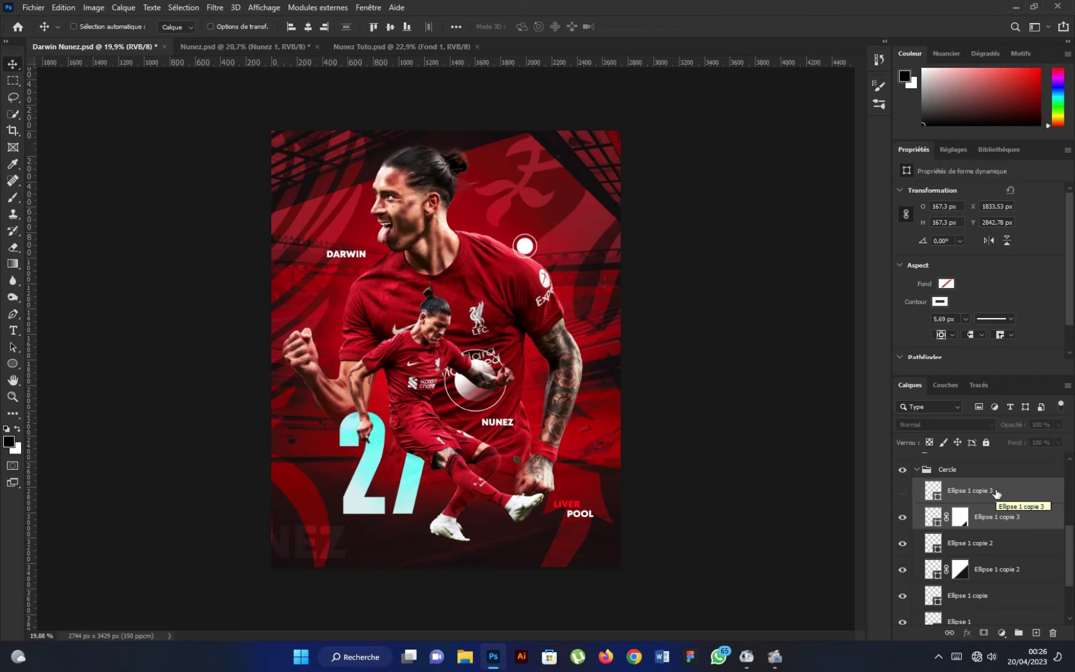
key(Delete)
key(ctrl+z)
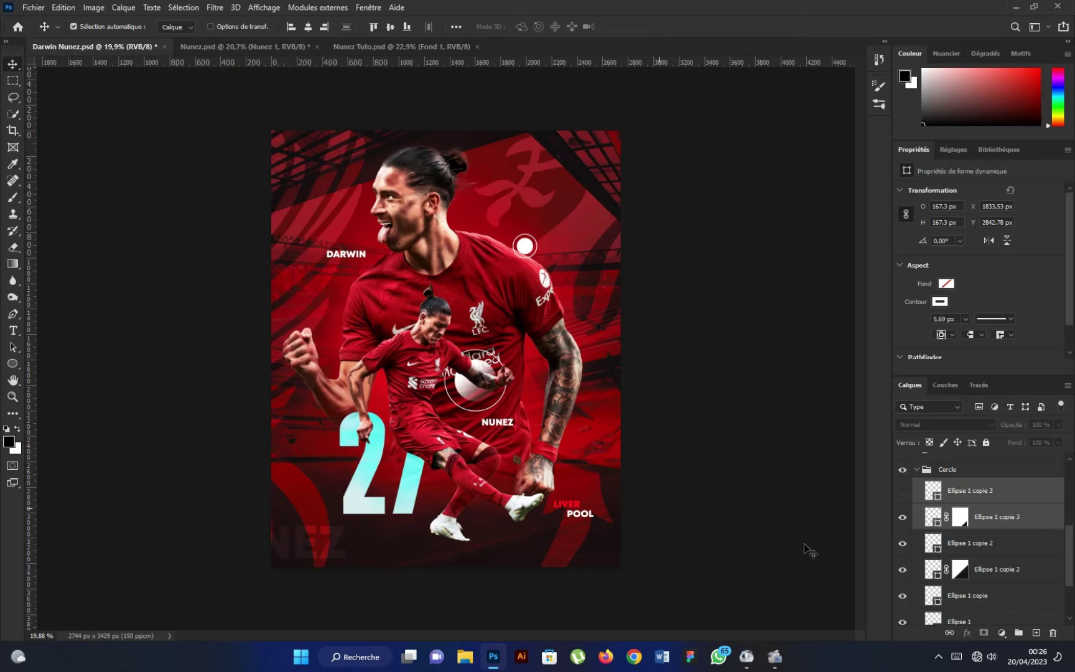
key(ctrl+z)
key(Delete)
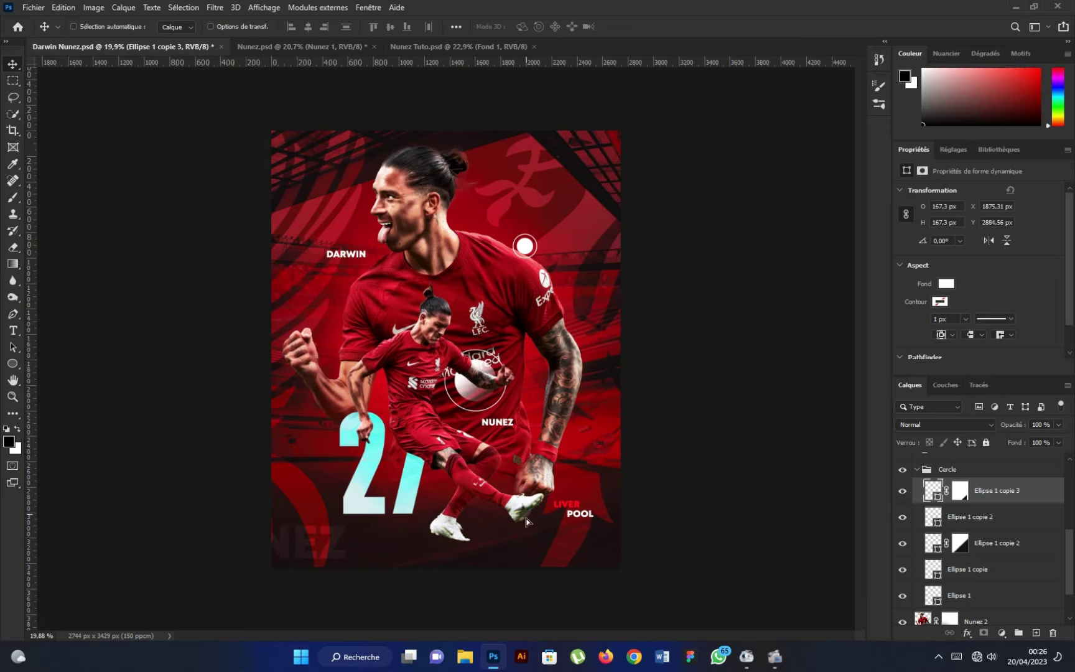
key(ctrl+t)
mouse_move(537, 496)
mouse_down()
mouse_move(543, 482)
mouse_move(529, 507)
mouse_up()
click(711, 26)
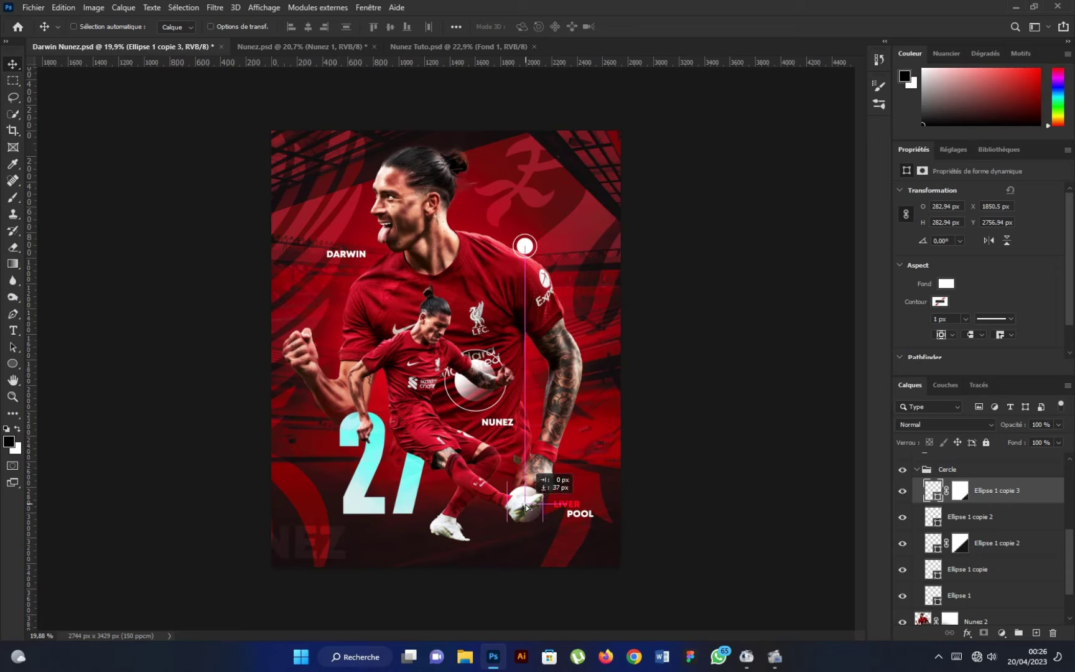
Collapse the Cercle group and select the 27 text layer
scroll(558, 550, up, 3)
scroll(558, 550, down, 4)
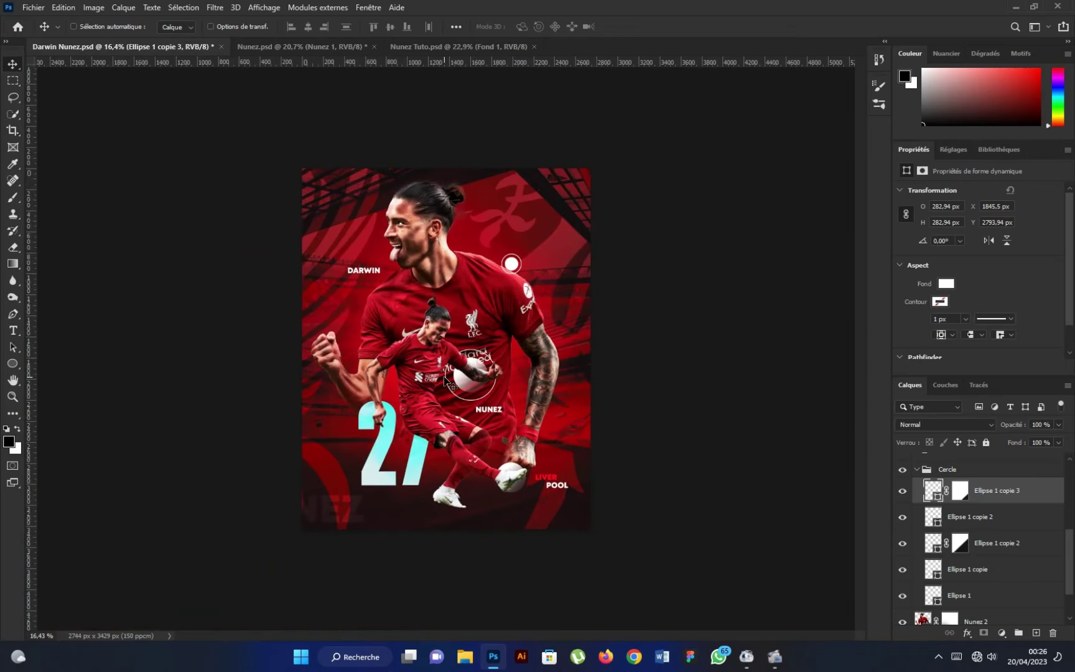
scroll(499, 199, up, 1)
scroll(499, 199, down, 1)
scroll(495, 280, up, 1)
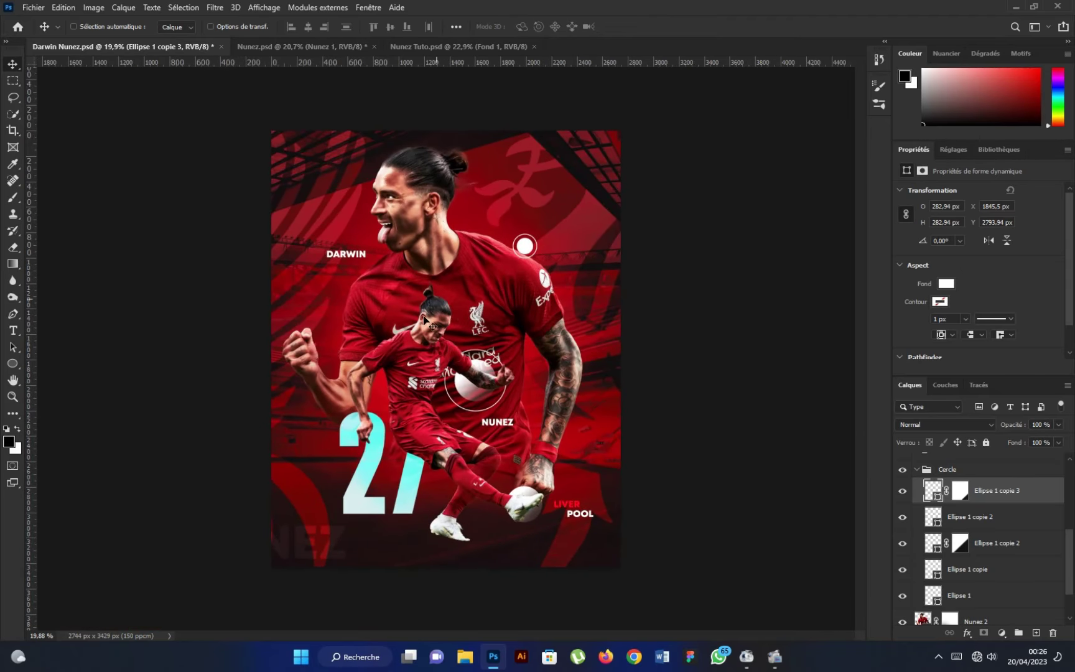
scroll(461, 261, down, 1)
scroll(471, 252, up, 1)
scroll(470, 252, down, 1)
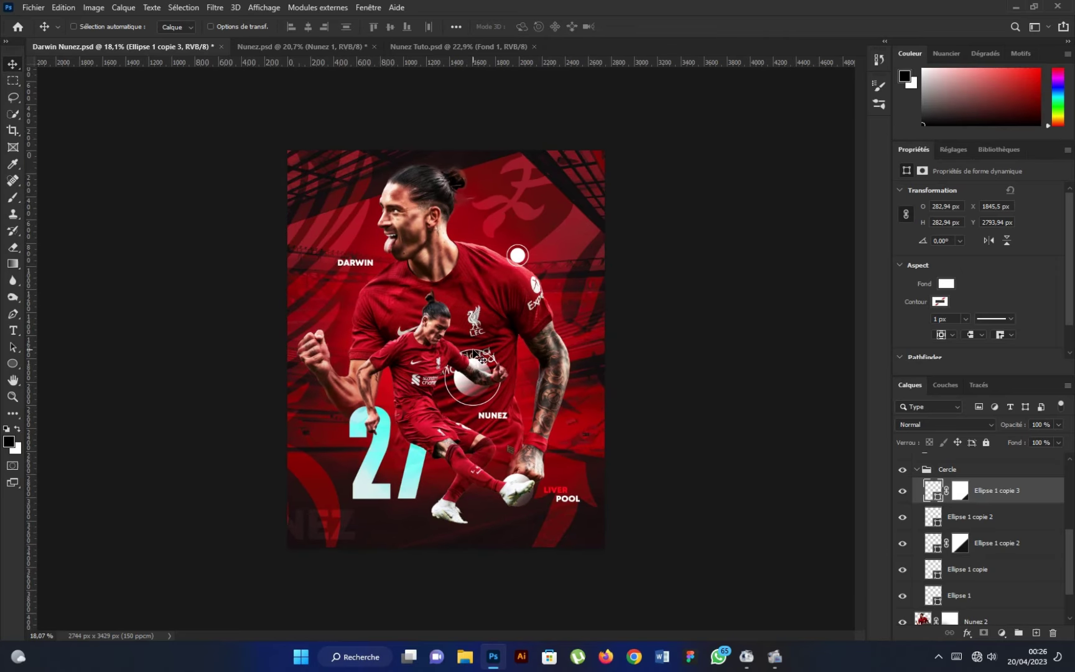
scroll(484, 361, up, 1)
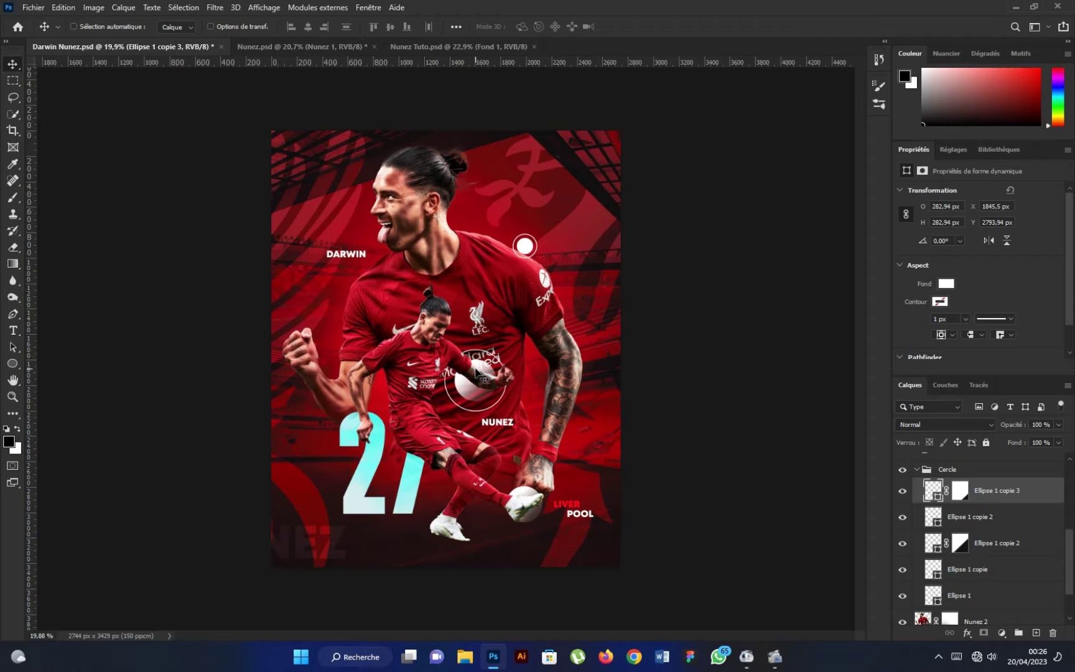
click(917, 470)
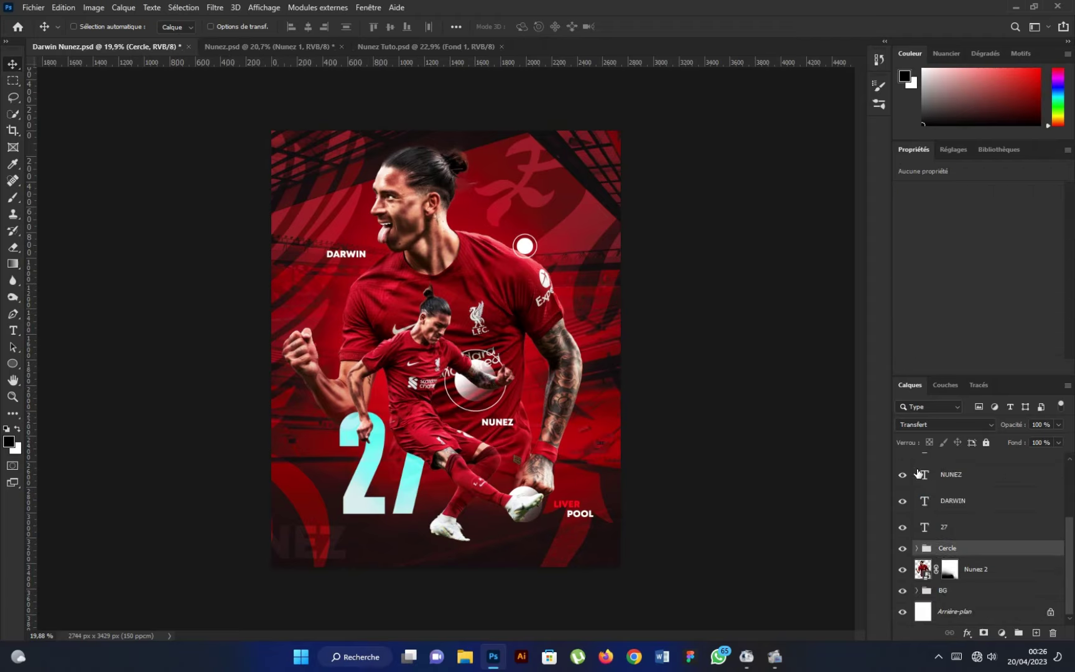
click(977, 534)
scroll(981, 529, up, 3)
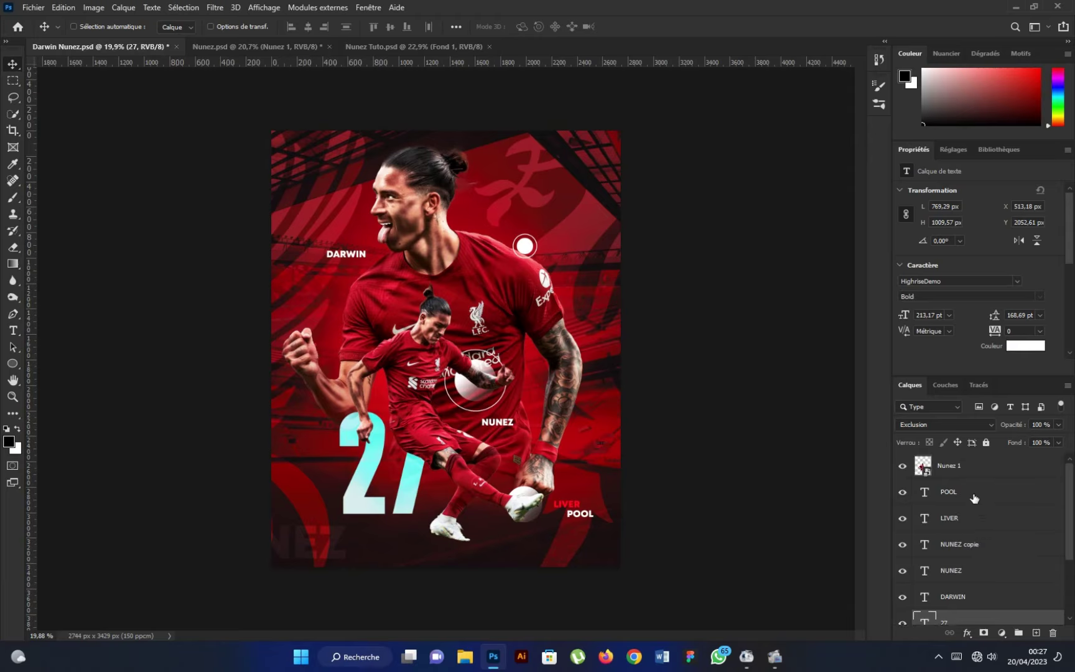
Group the text layers from POOL to 27 and name the group 'Textes'
shift+click(974, 499)
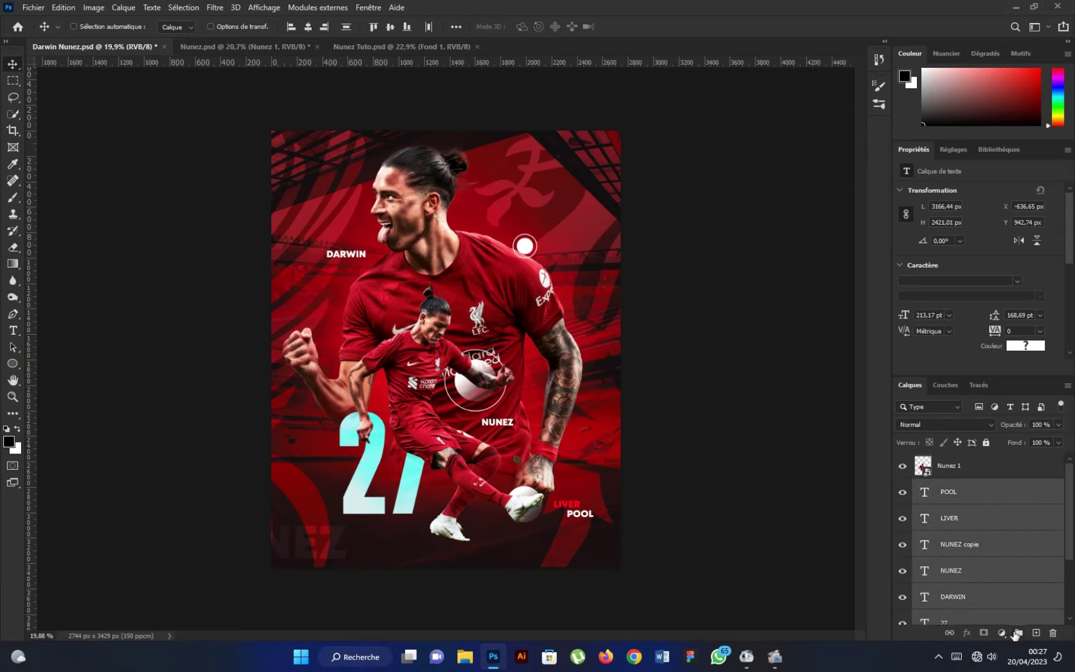
key(ctrl+g)
double_click(953, 486)
text(Texte)
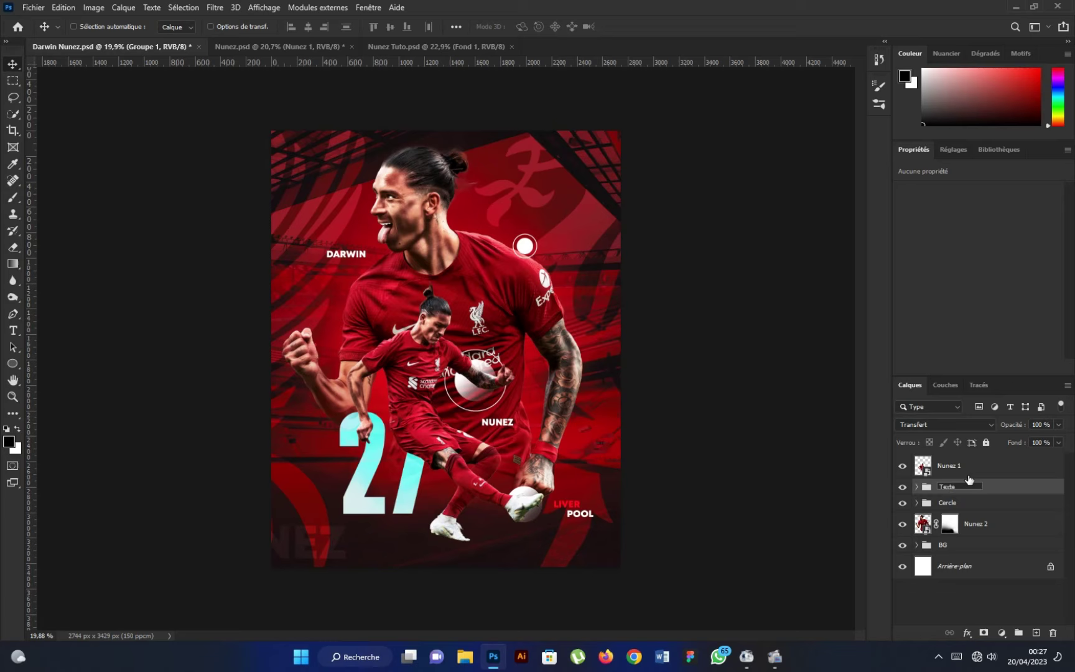
text(s)
click(976, 471)
Add a layer clipped to Nunez 1 and paint a soft dark shade near his shoe at reduced flow
click(1034, 631)
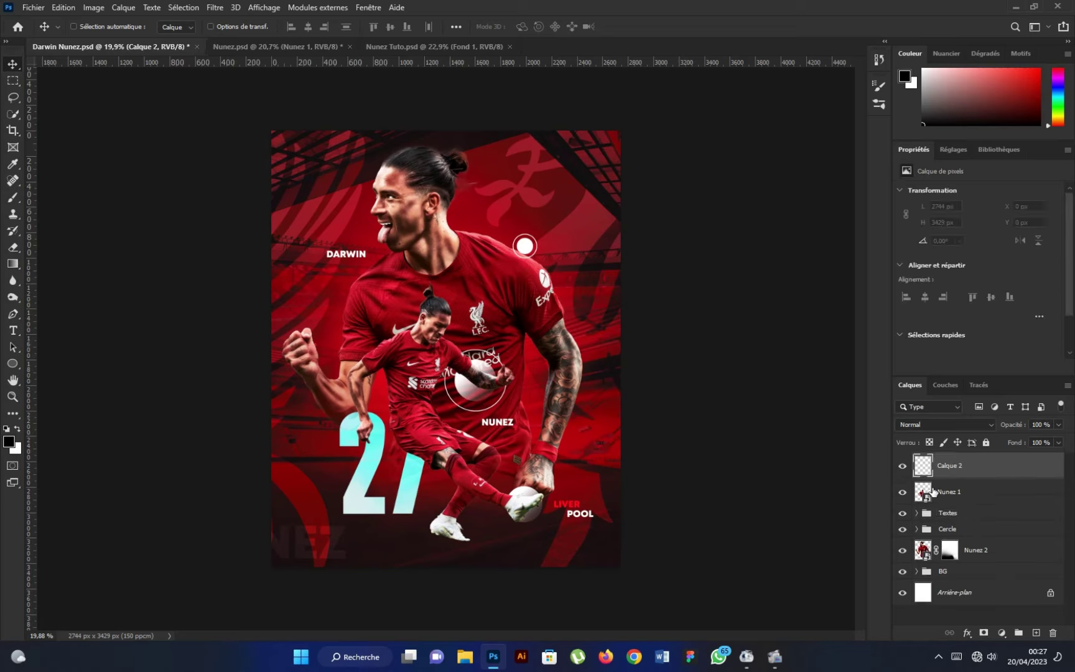
key(ctrl+alt+g)
key(b)
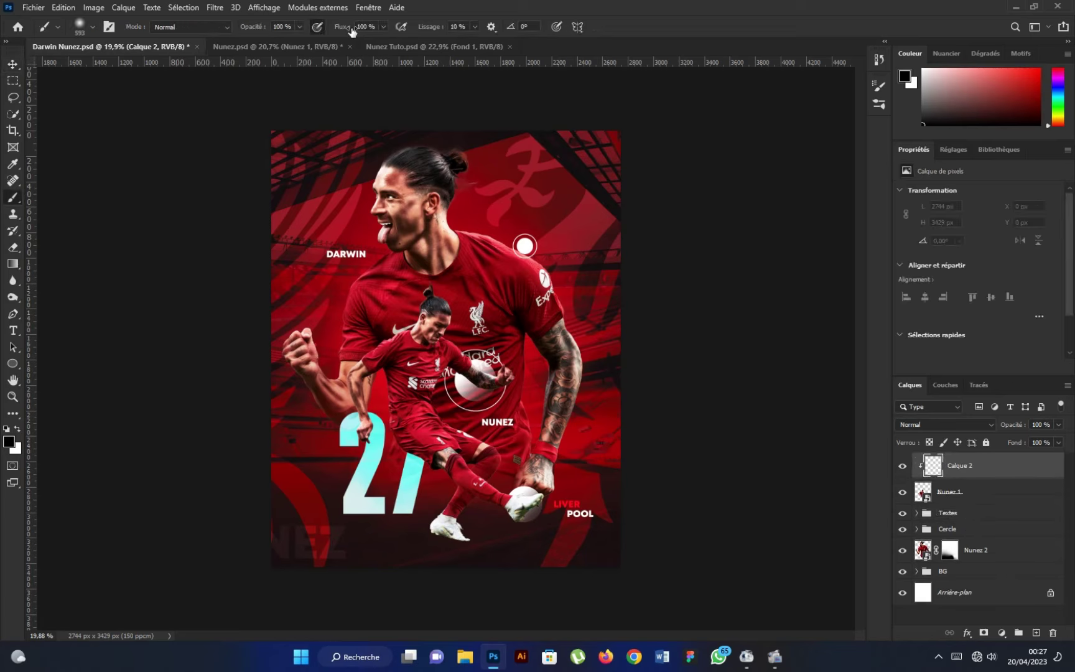
drag(351, 32, 309, 39)
scroll(467, 533, up, 3)
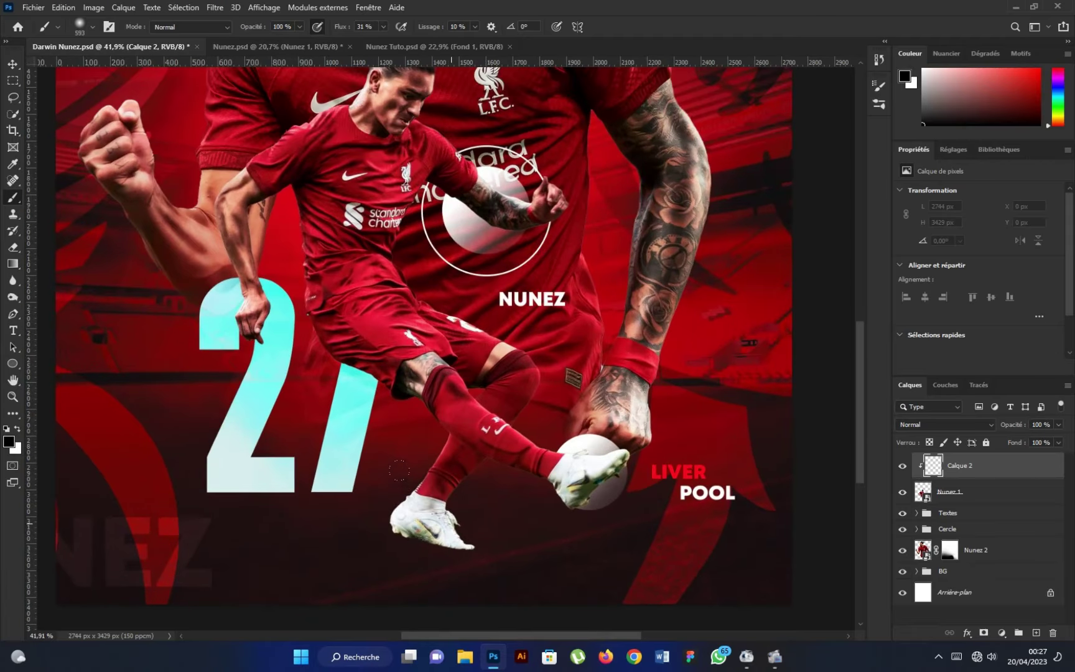
scroll(400, 470, down, 5)
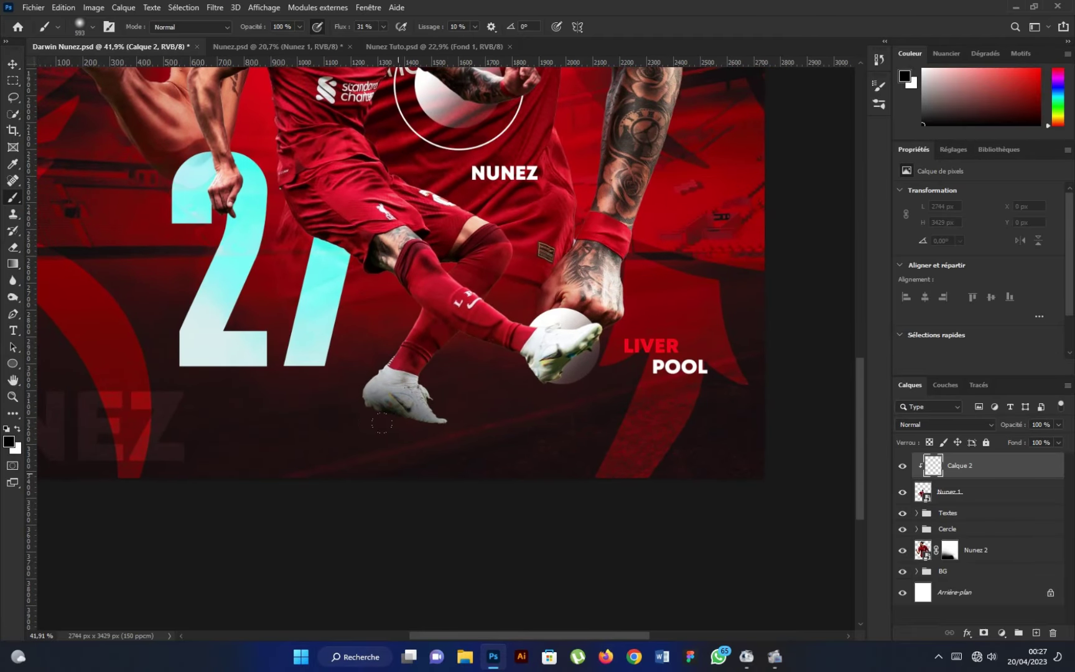
drag(382, 424, 405, 405)
Add an empty layer named 'Ombre' beneath the Nunez 1 layer
click(964, 500)
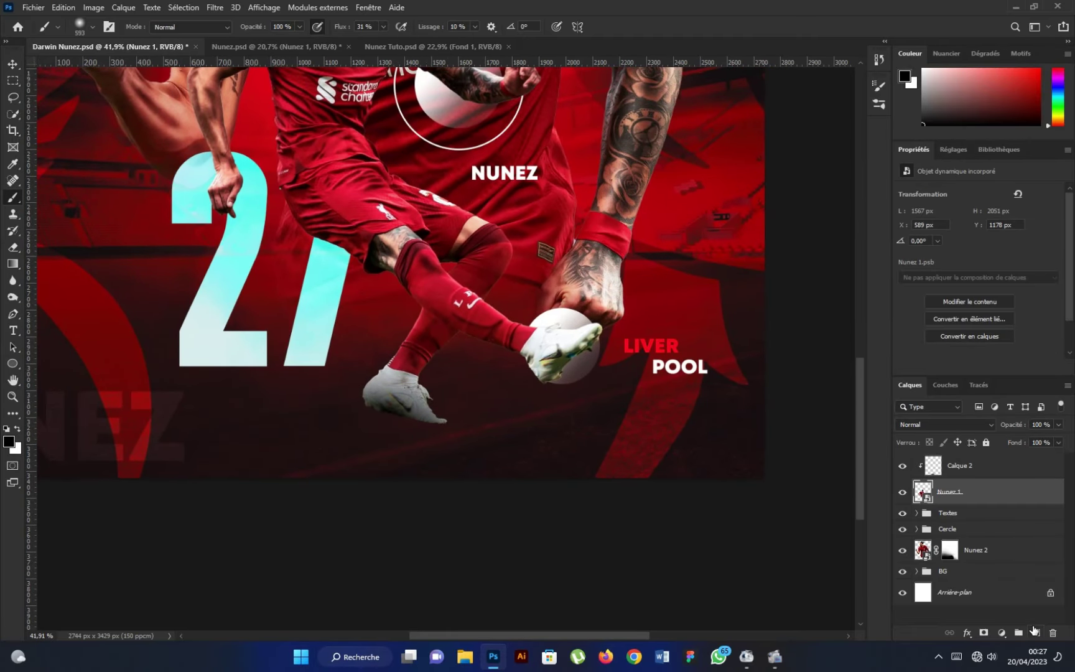
ctrl+click(1036, 632)
double_click(952, 518)
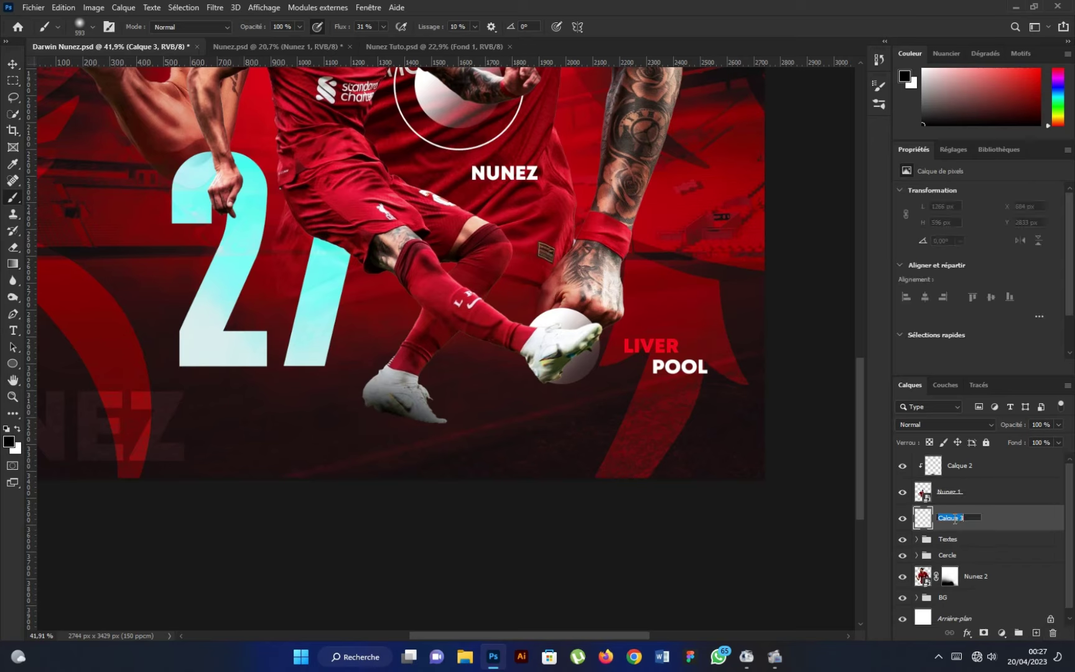
text(Ombre)
key(Return)
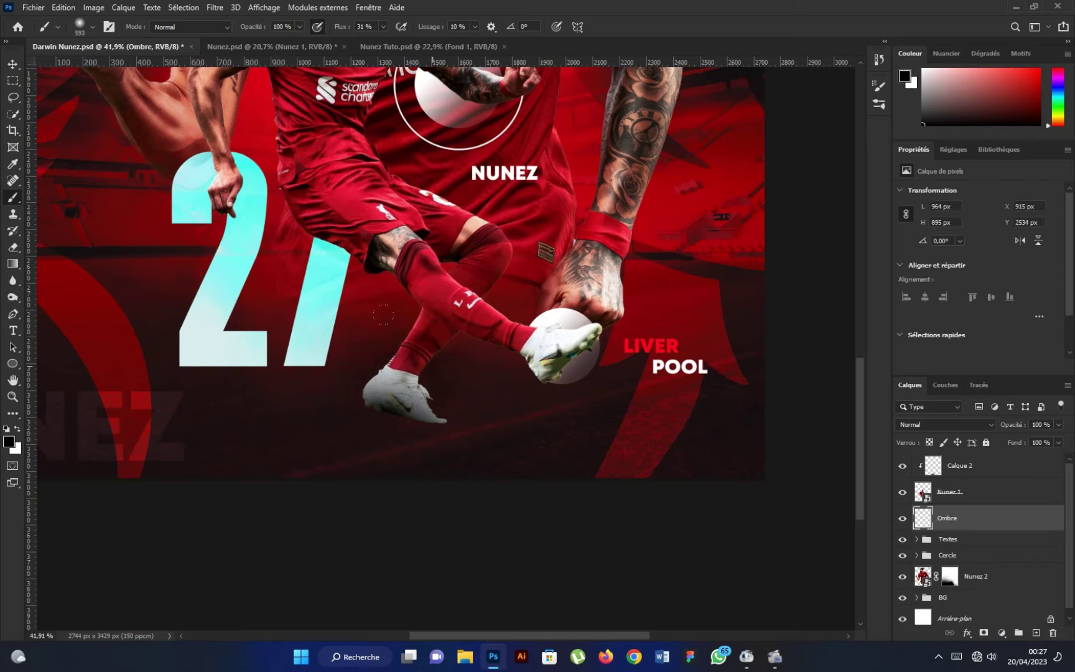
right_click(473, 353)
Brush a wide soft shadow under the player with a flattened, smaller tip
drag(563, 428, 562, 440)
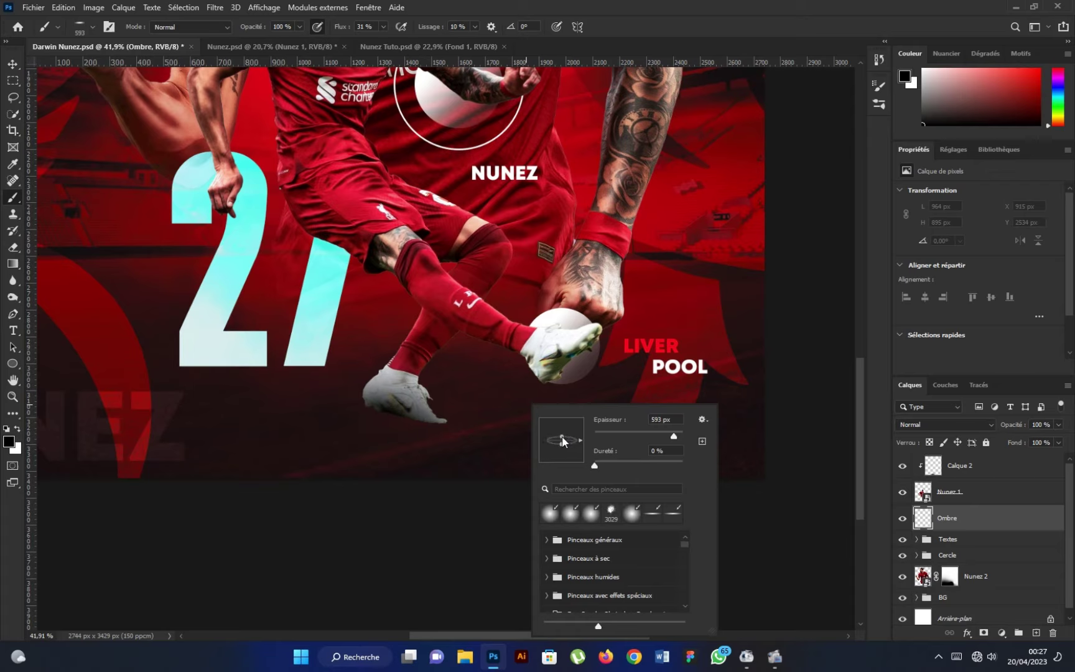
mouse_move(307, 455)
mouse_down()
mouse_move(436, 428)
mouse_move(435, 449)
mouse_up()
key(shift+0)
drag(344, 31, 330, 32)
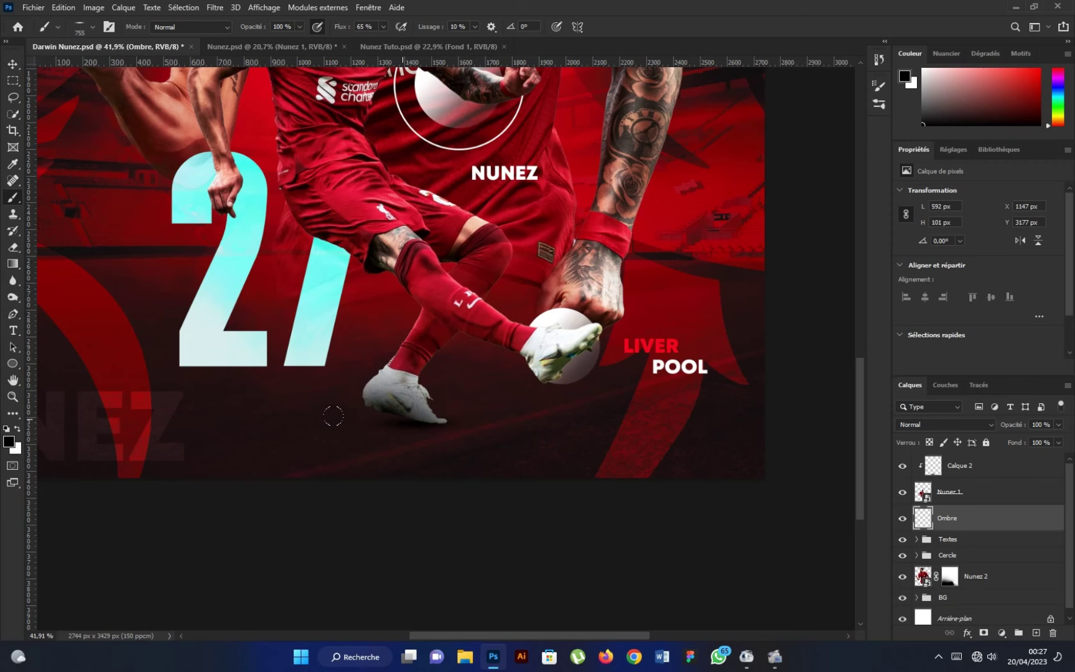
drag(332, 415, 568, 425)
drag(471, 412, 613, 413)
scroll(483, 423, down, 5)
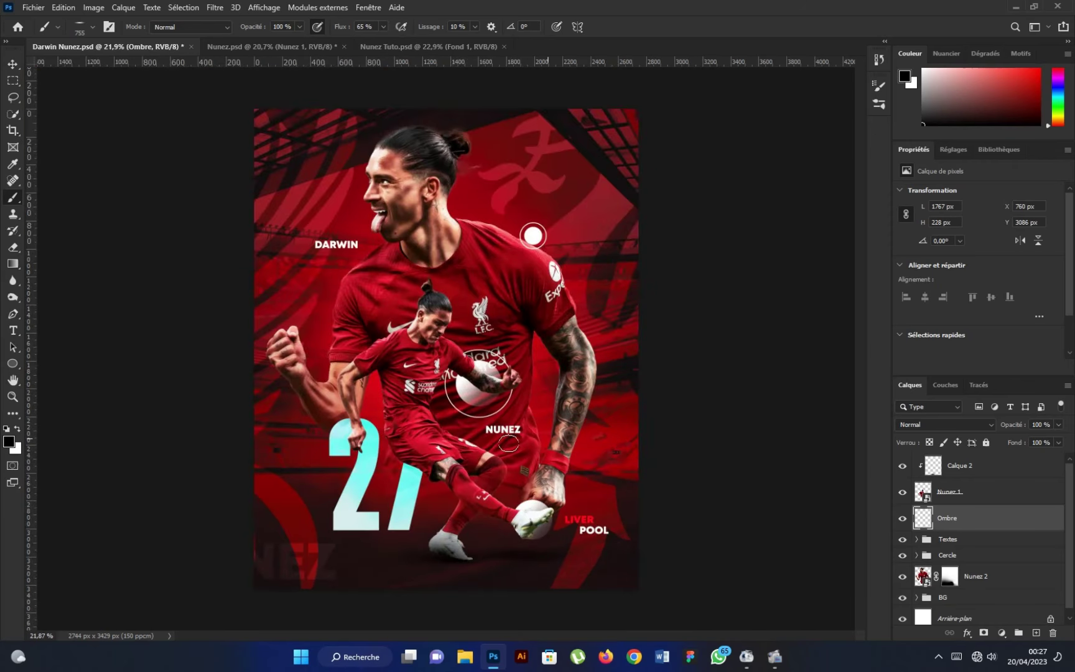
drag(1025, 425, 1003, 430)
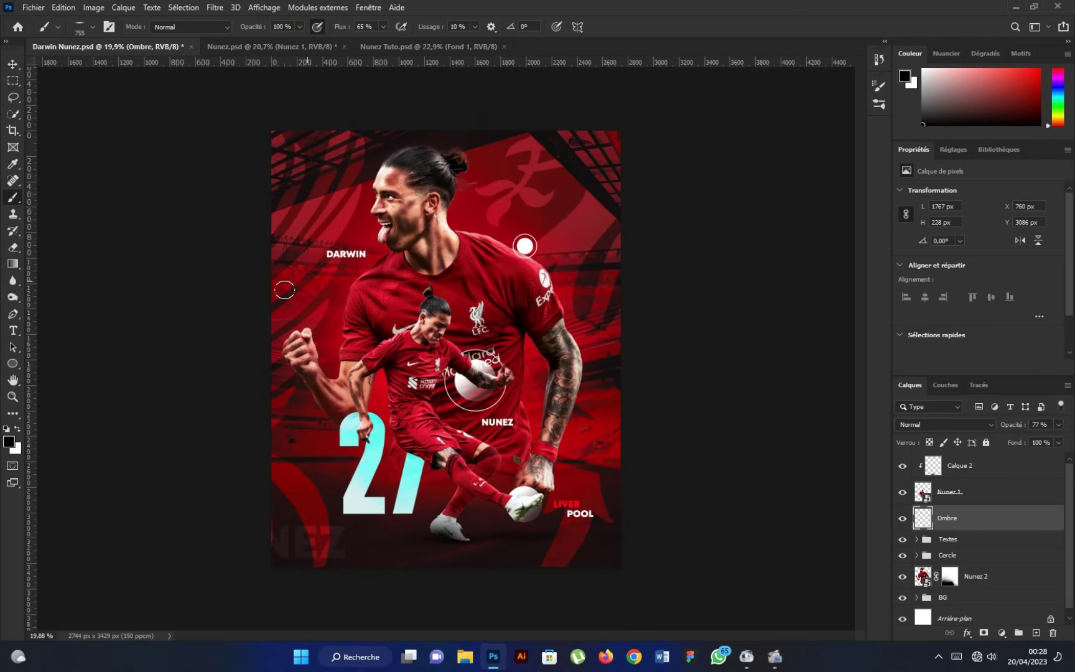
Lower the Ombre layer's opacity to 77%
key(v)
scroll(491, 421, down, 1)
scroll(492, 422, down, 1)
scroll(498, 398, up, 1)
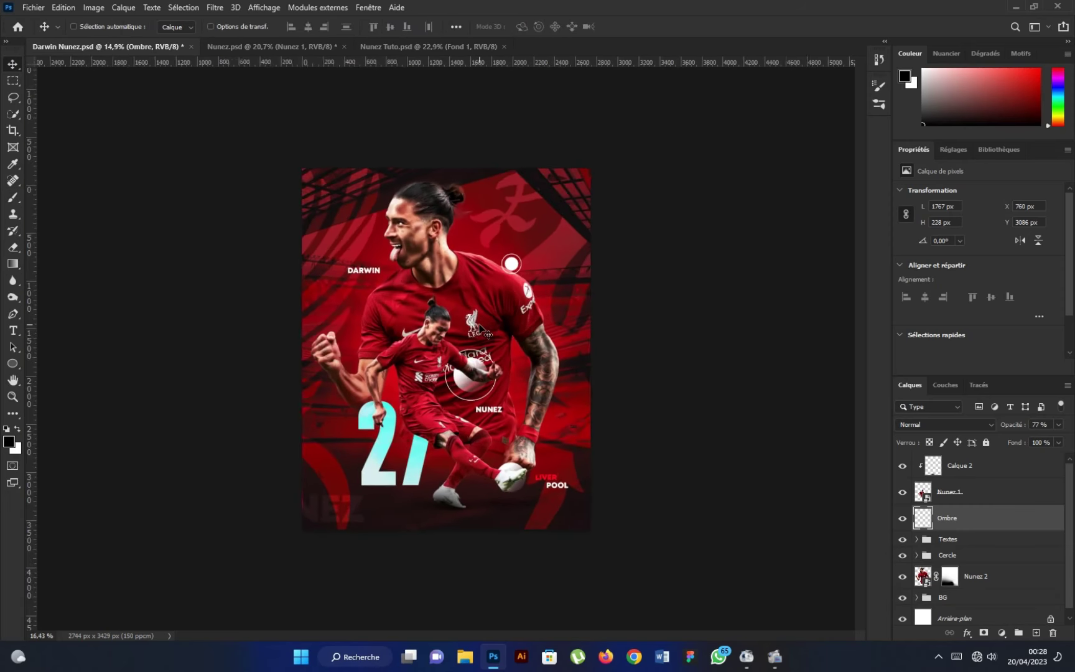
scroll(507, 373, up, 1)
scroll(516, 342, down, 1)
scroll(516, 342, up, 1)
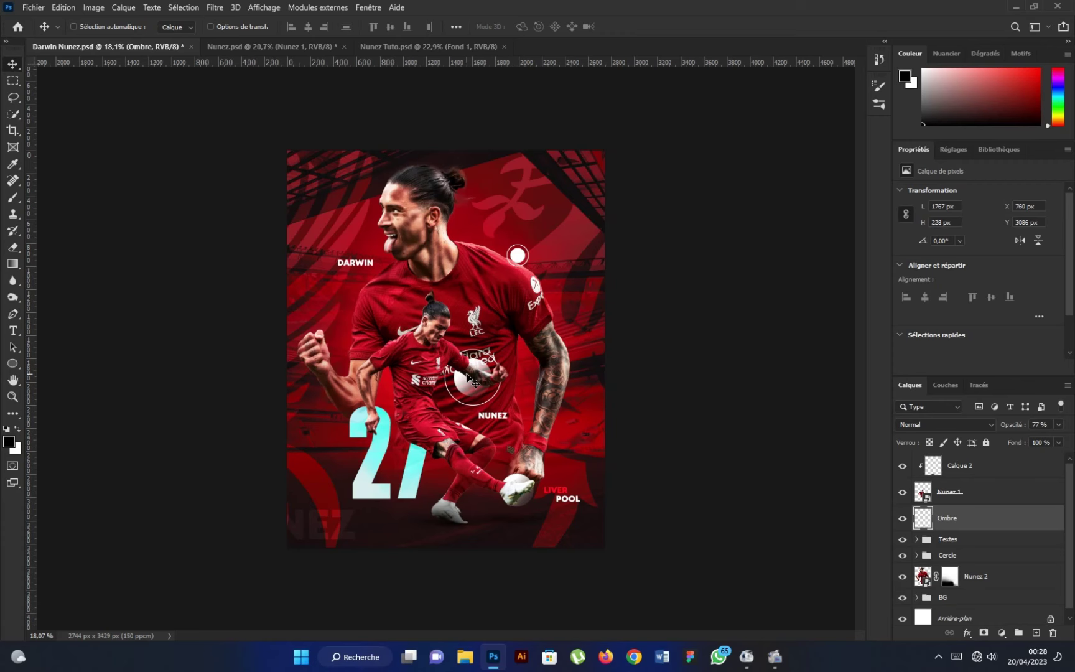
scroll(468, 376, up, 1)
Expand the Cercle group, hide the solid white circle and select Ellipse 1 copie
click(1000, 475)
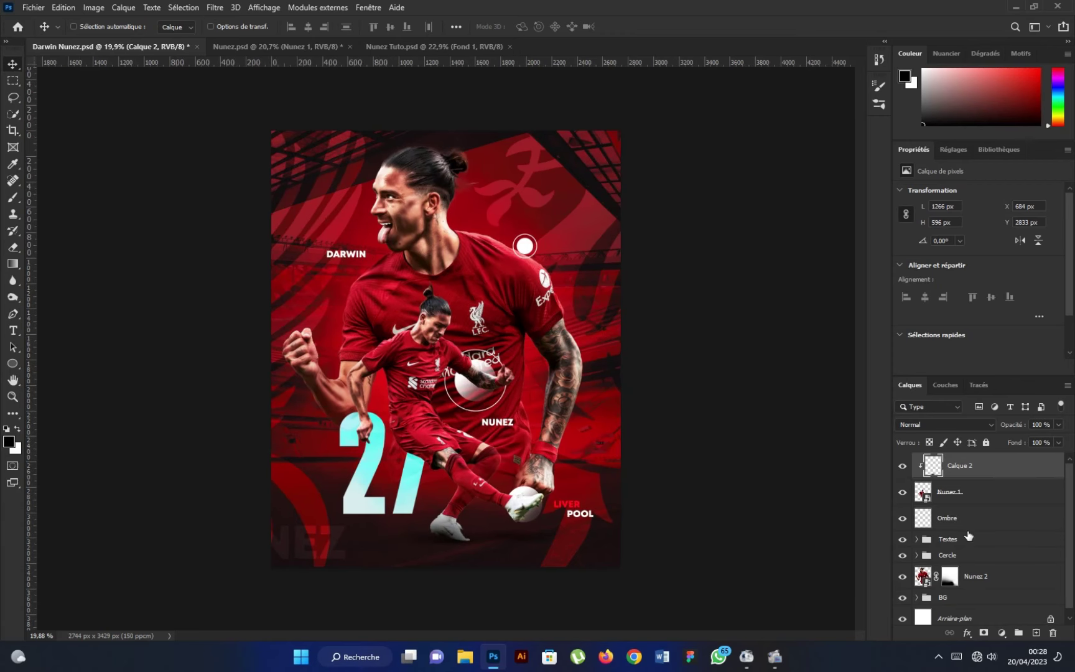
click(917, 556)
scroll(915, 579, down, 2)
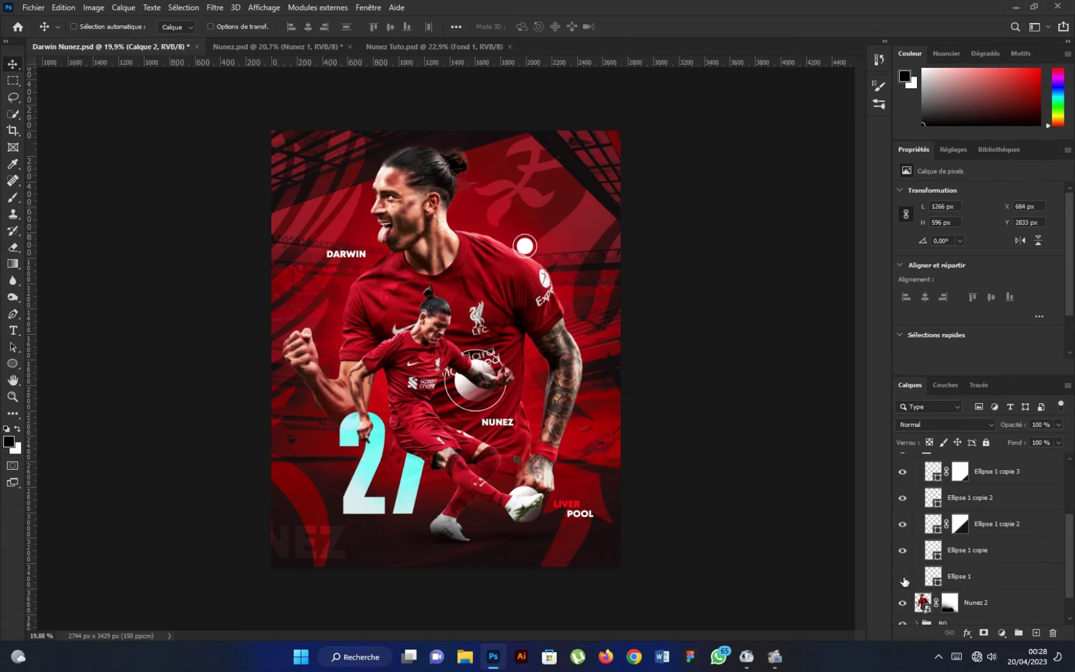
click(903, 578)
click(992, 552)
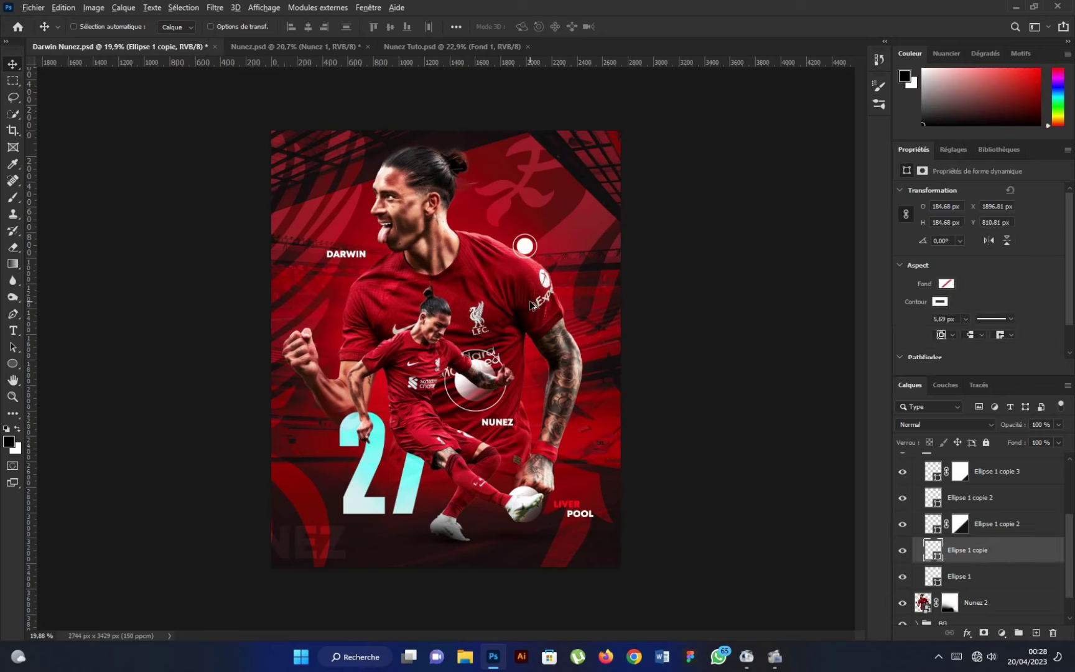
Duplicate the outline circle and scale the copy up much larger
alt+drag(525, 247, 168, 600)
key(ctrl+t)
drag(255, 507, 276, 153)
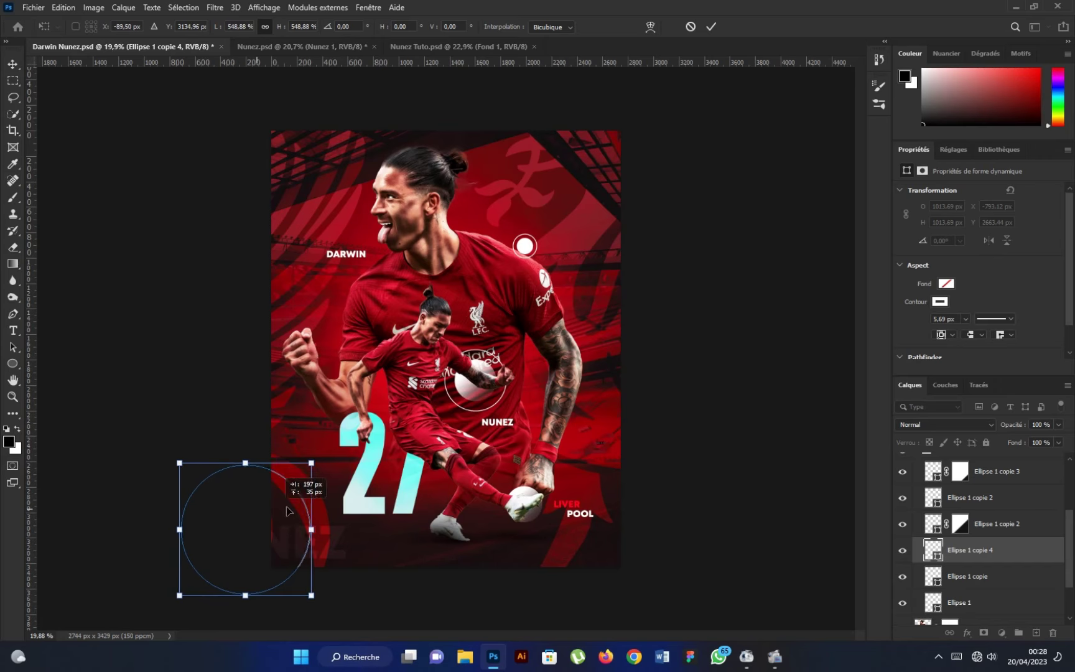
click(711, 26)
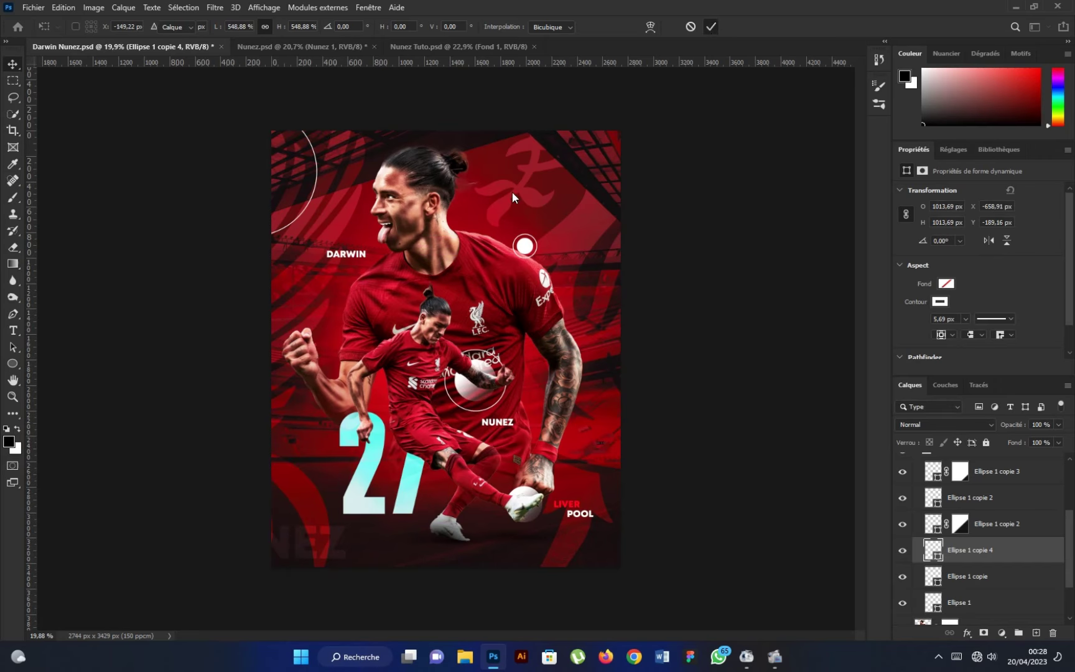
Position the large circle copy so it peeks in at the bottom-left corner
scroll(358, 283, down, 1)
drag(357, 280, 626, 169)
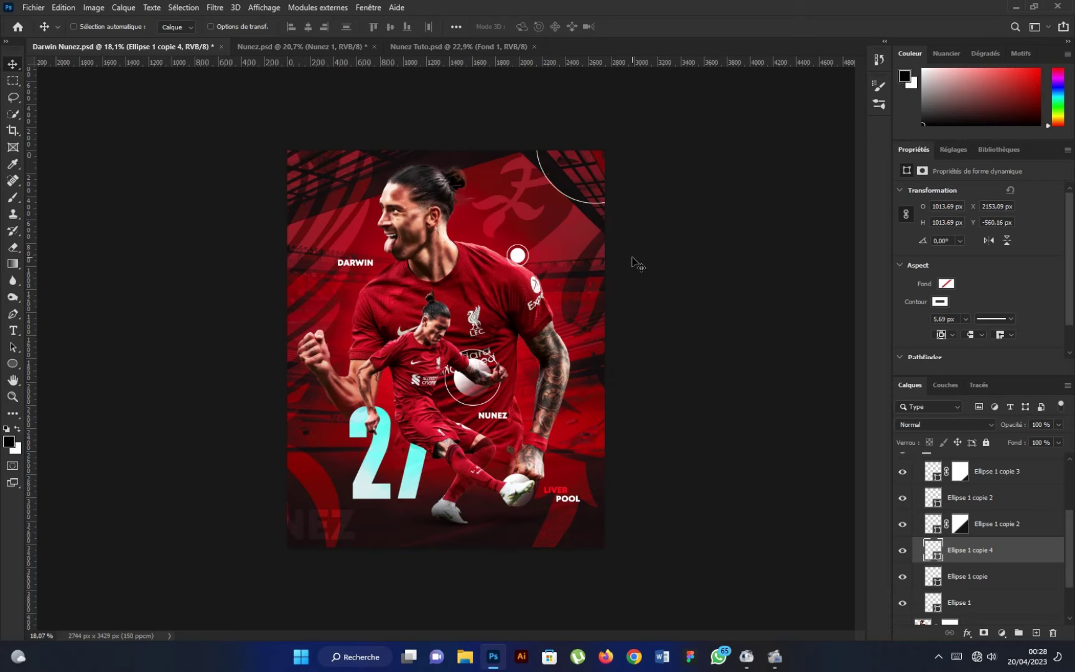
drag(626, 169, 246, 554)
mouse_move(314, 526)
mouse_down()
mouse_move(286, 519)
mouse_move(308, 564)
mouse_up()
scroll(621, 372, up, 1)
scroll(556, 362, down, 1)
scroll(555, 363, up, 1)
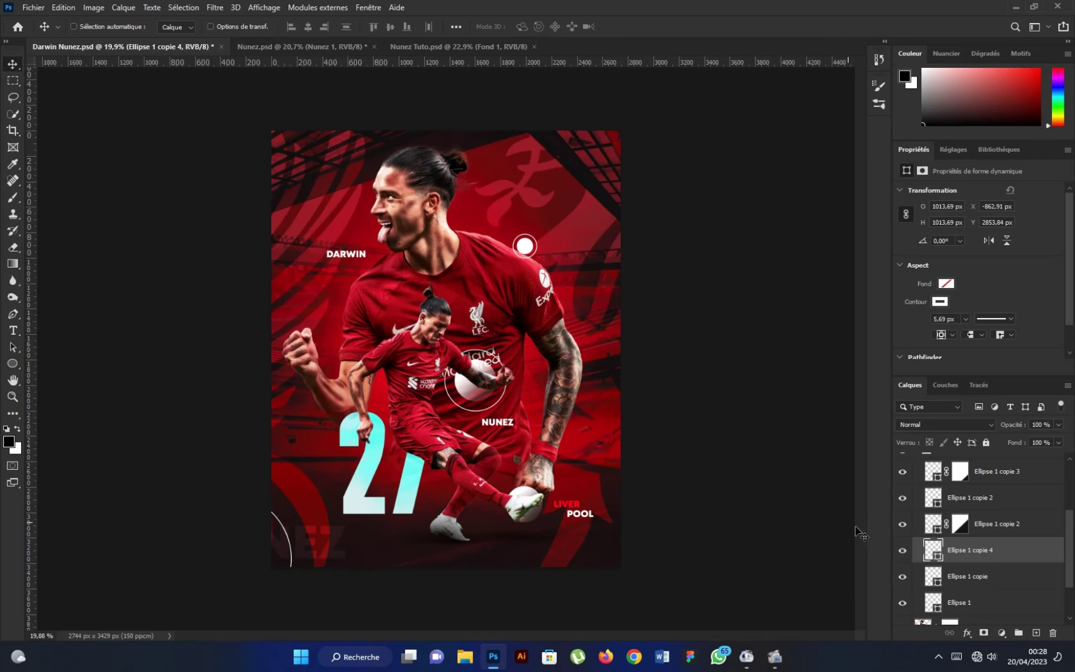
scroll(940, 511, up, 1)
click(917, 503)
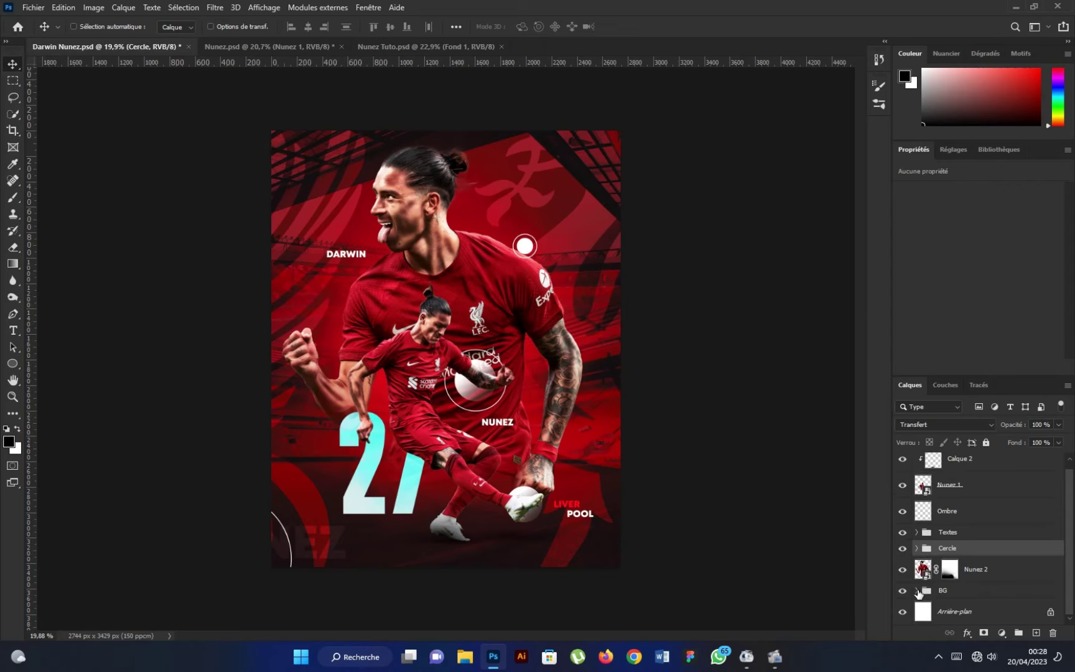
Expand the BG group and select the Liverpool_FC_Logo_2012 copie layer
click(917, 591)
scroll(974, 560, down, 2)
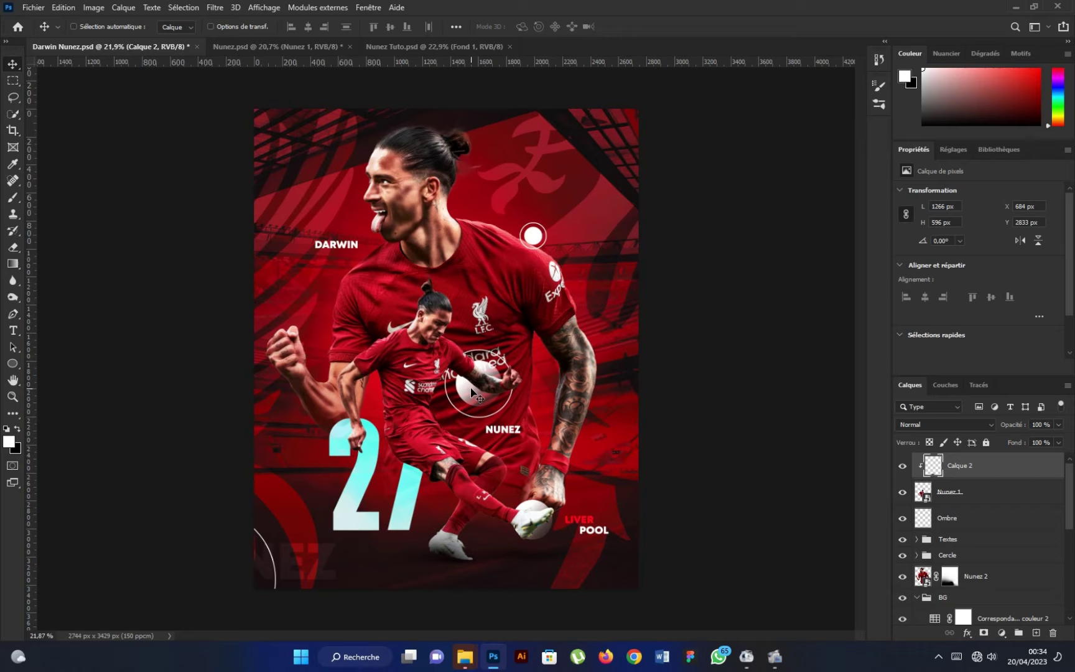
scroll(929, 500, down, 3)
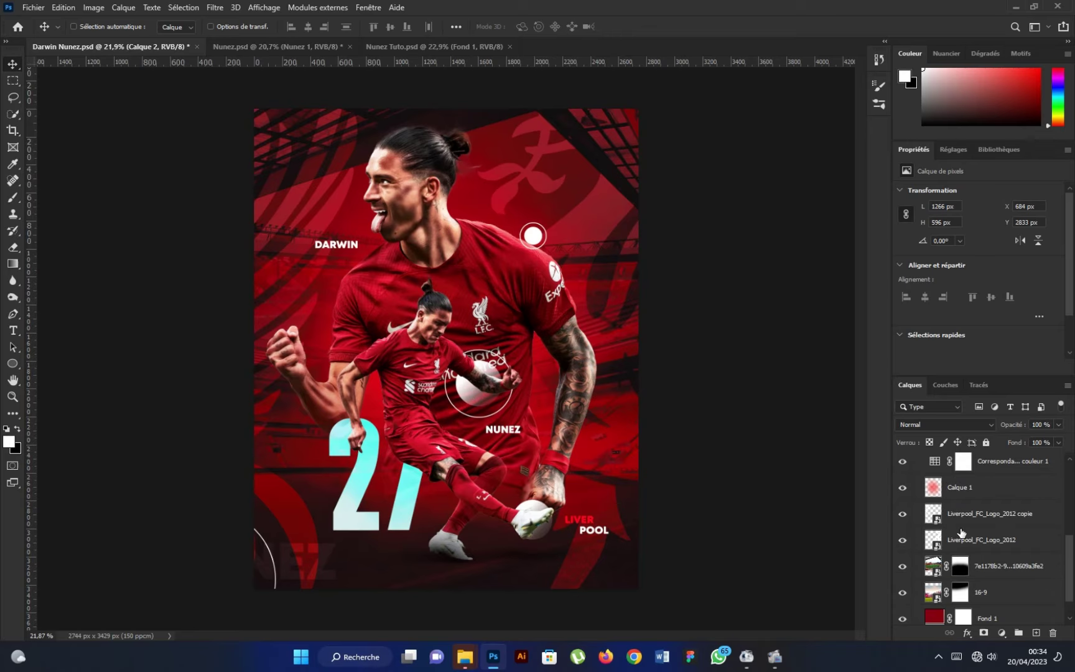
click(918, 493)
click(917, 589)
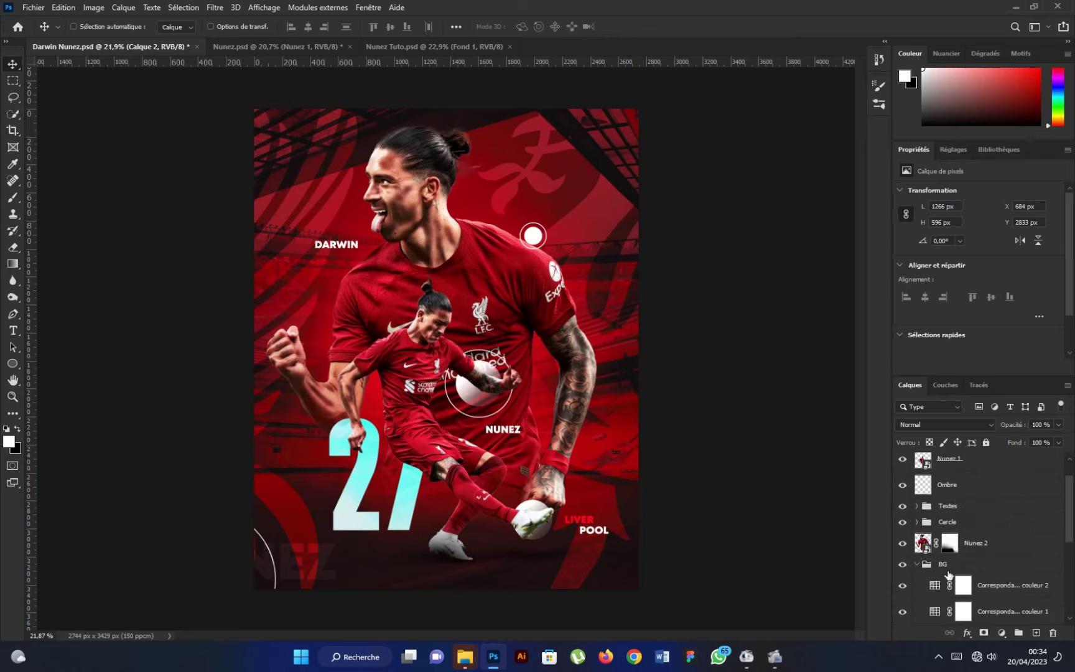
scroll(958, 529, down, 3)
scroll(980, 491, down, 2)
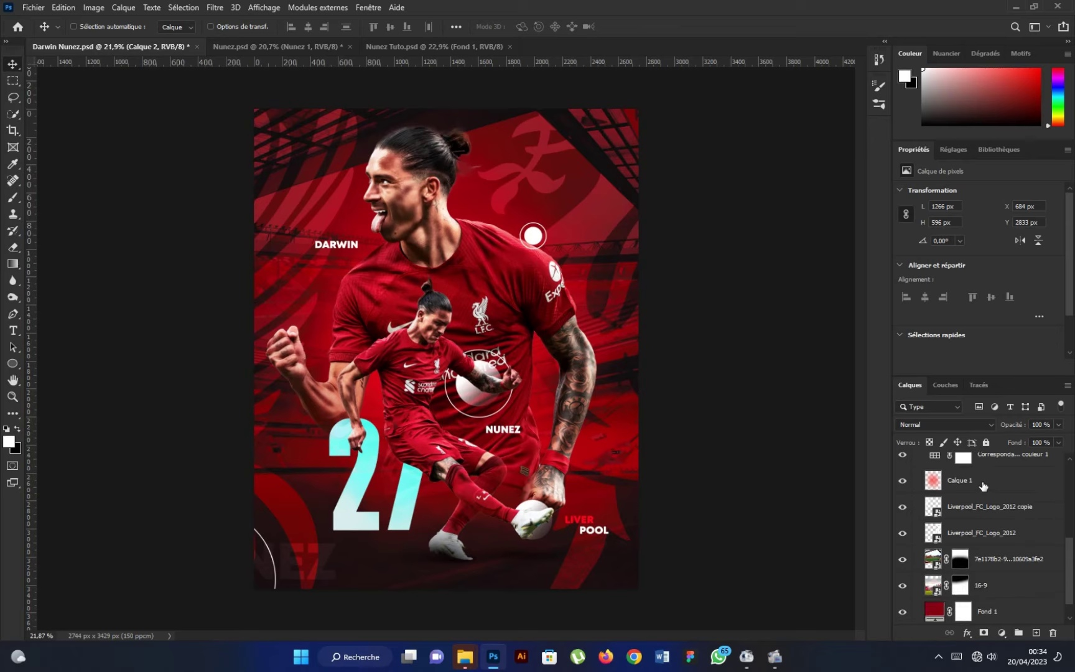
click(981, 512)
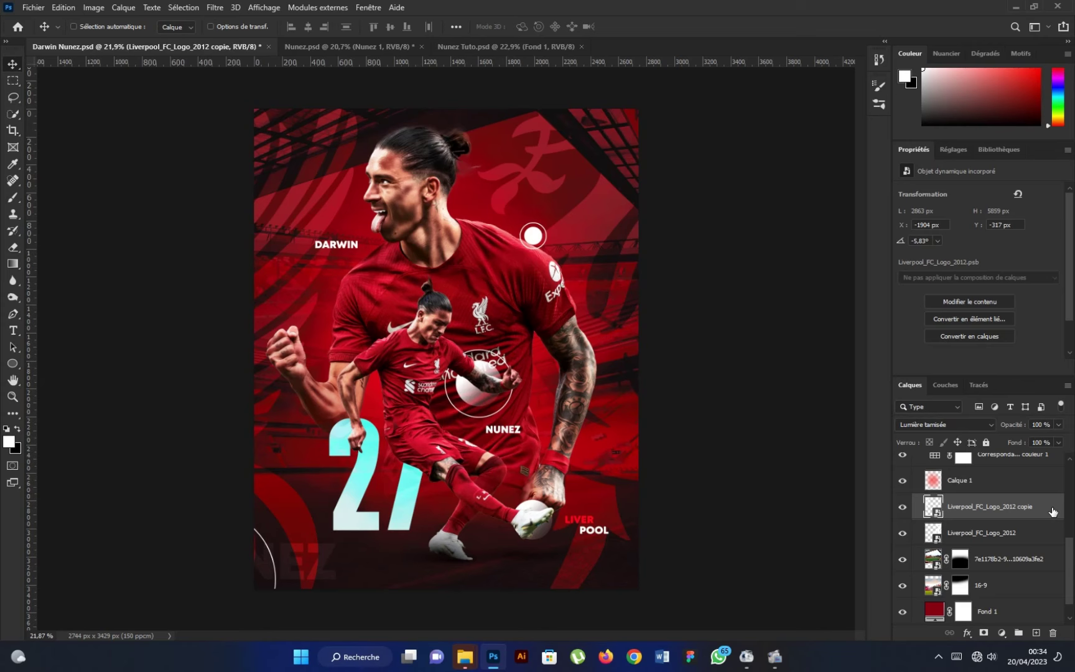
Give the logo copy a bright red #f91b30 Color Overlay
double_click(1020, 507)
click(553, 246)
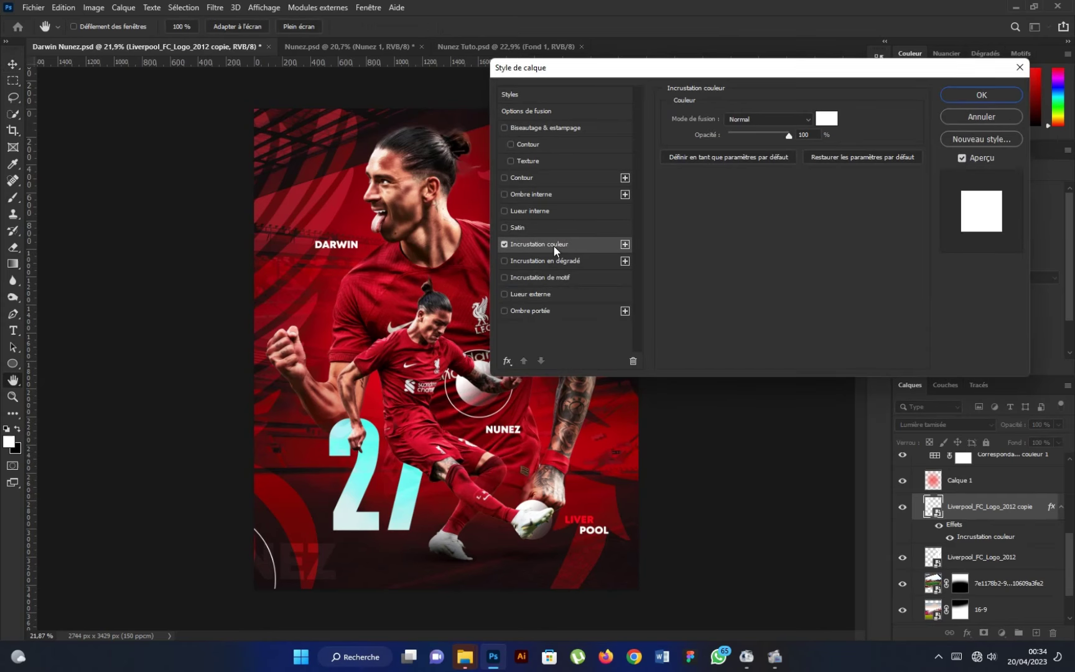
drag(664, 78, 801, 80)
click(954, 128)
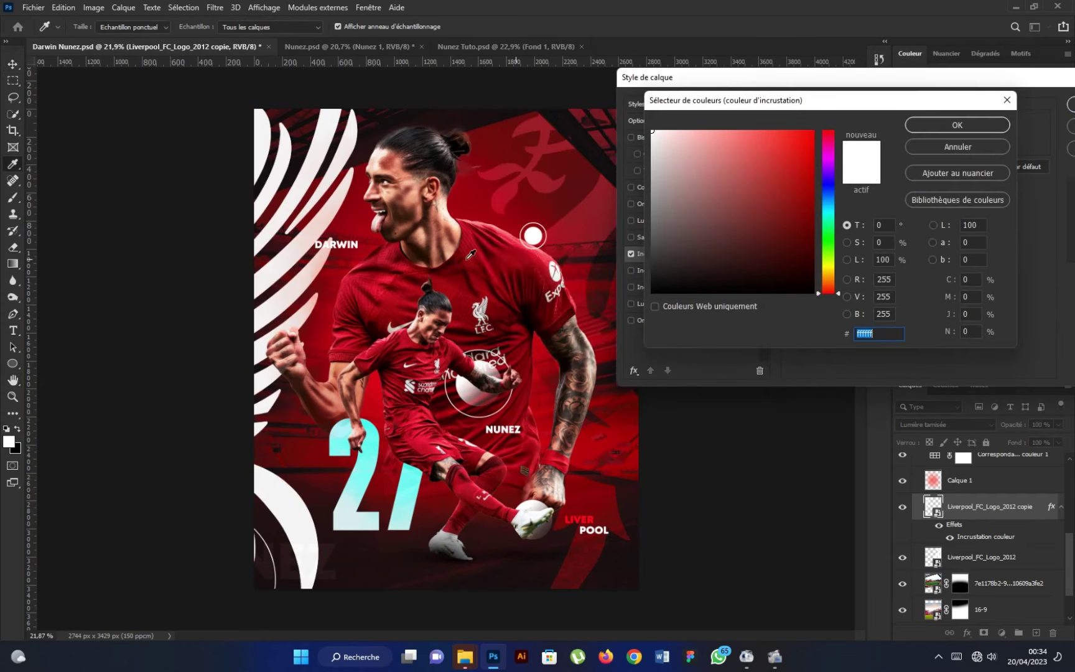
click(365, 229)
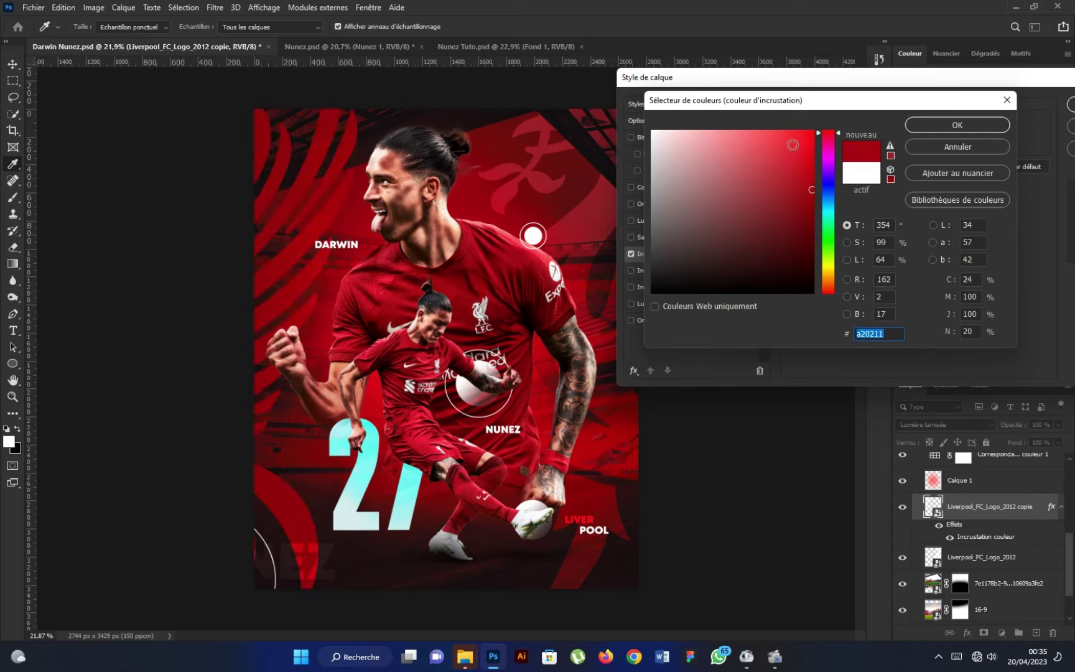
click(797, 134)
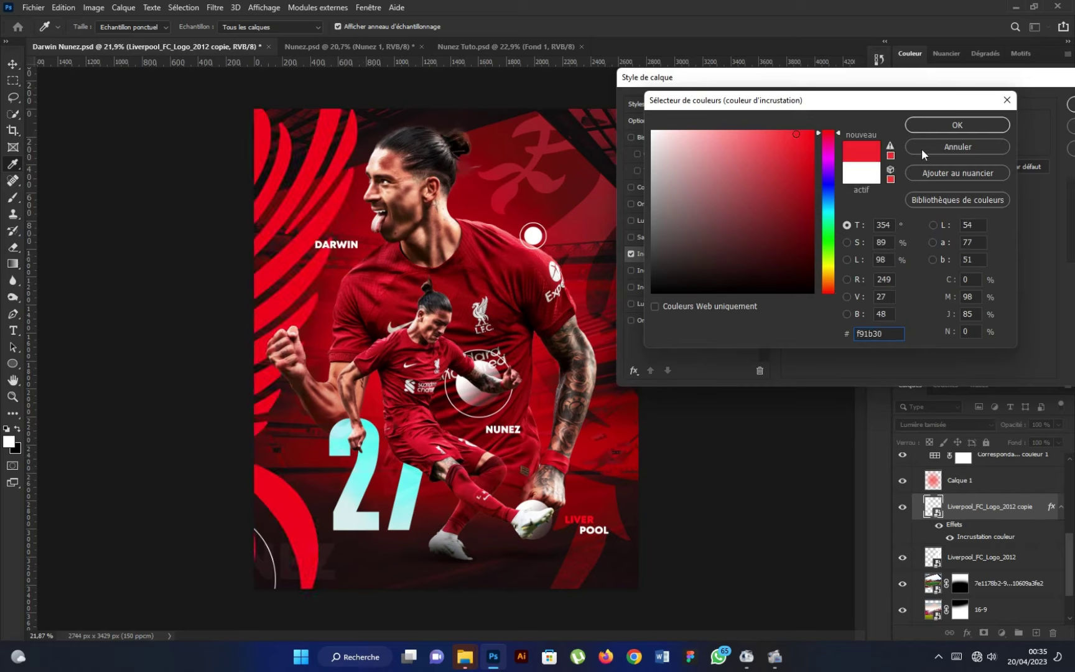
click(947, 126)
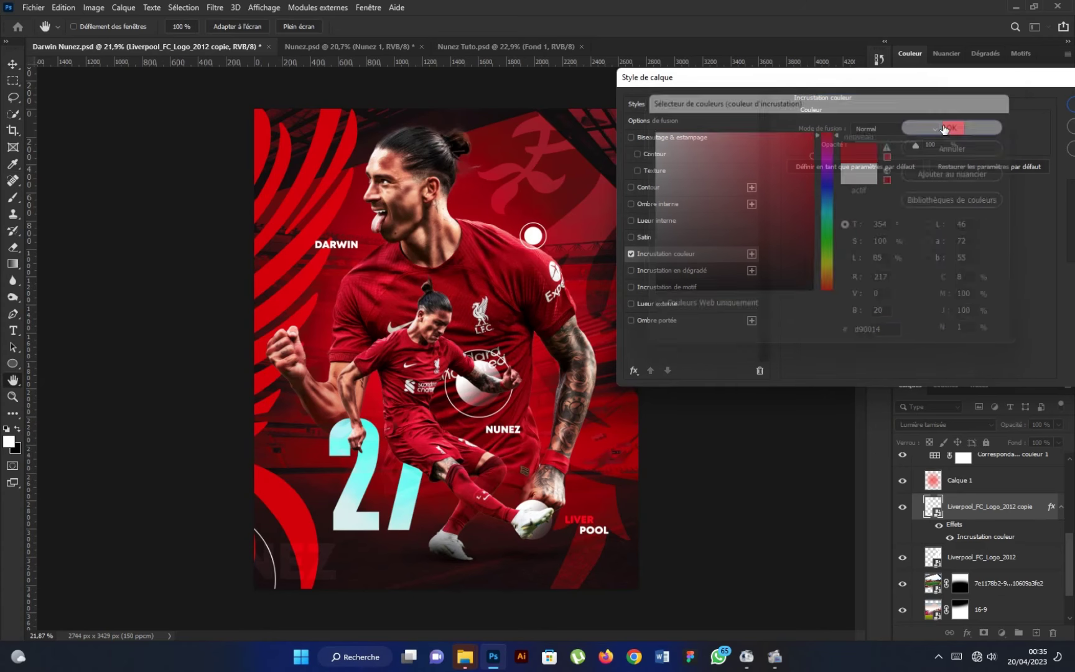
click(1070, 104)
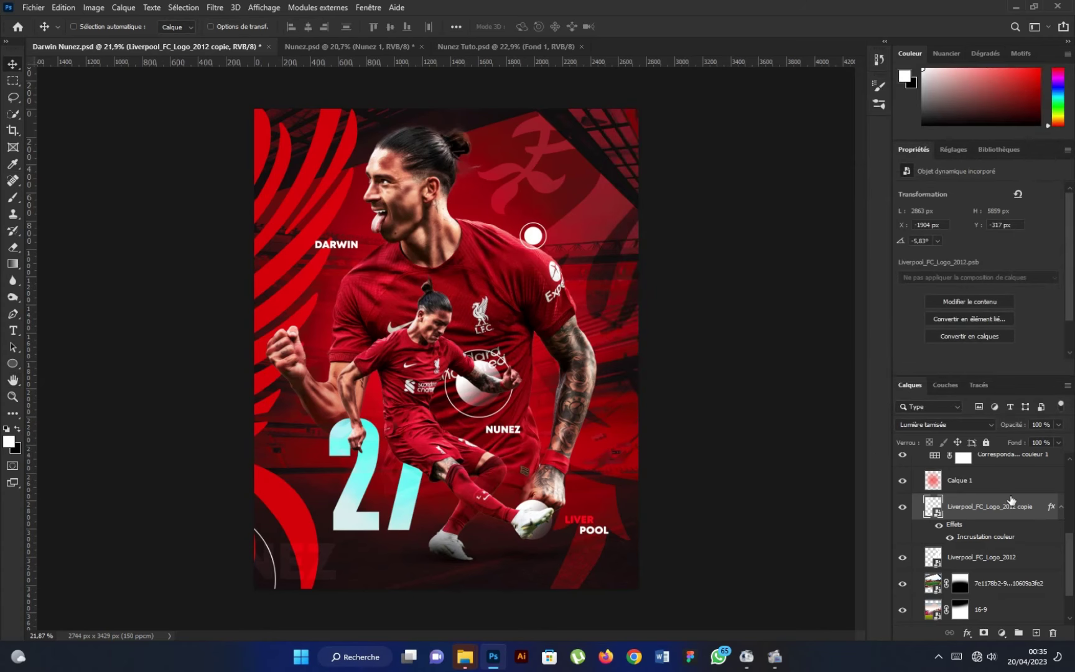
Convert the logo copy to a Smart Object and set its blend mode to Division
right_click(1042, 515)
click(902, 205)
click(919, 424)
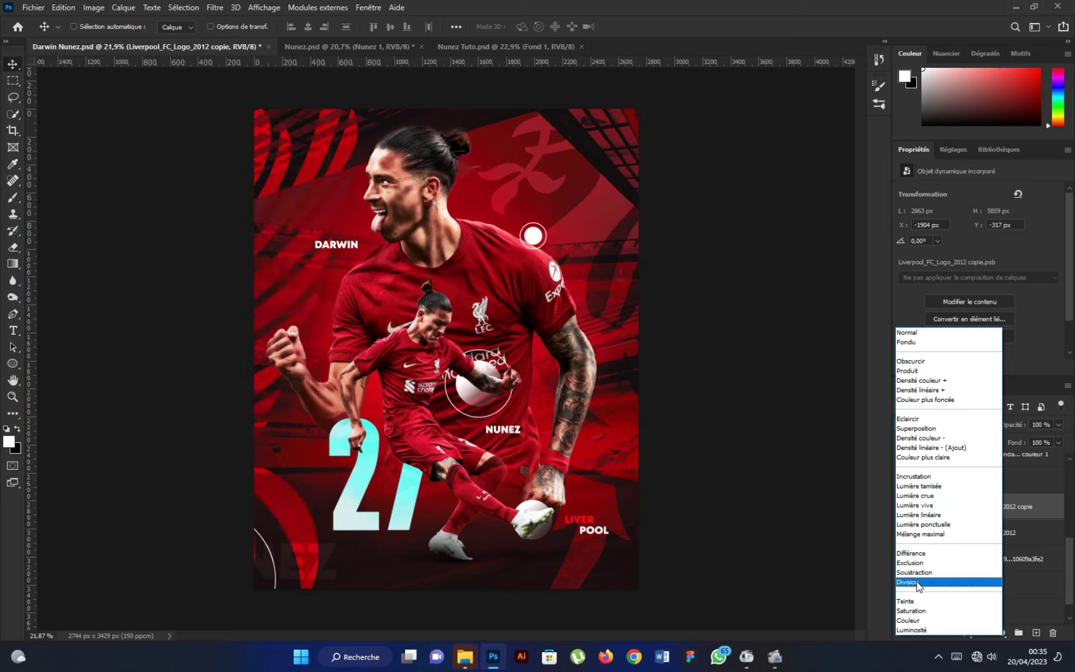
click(916, 581)
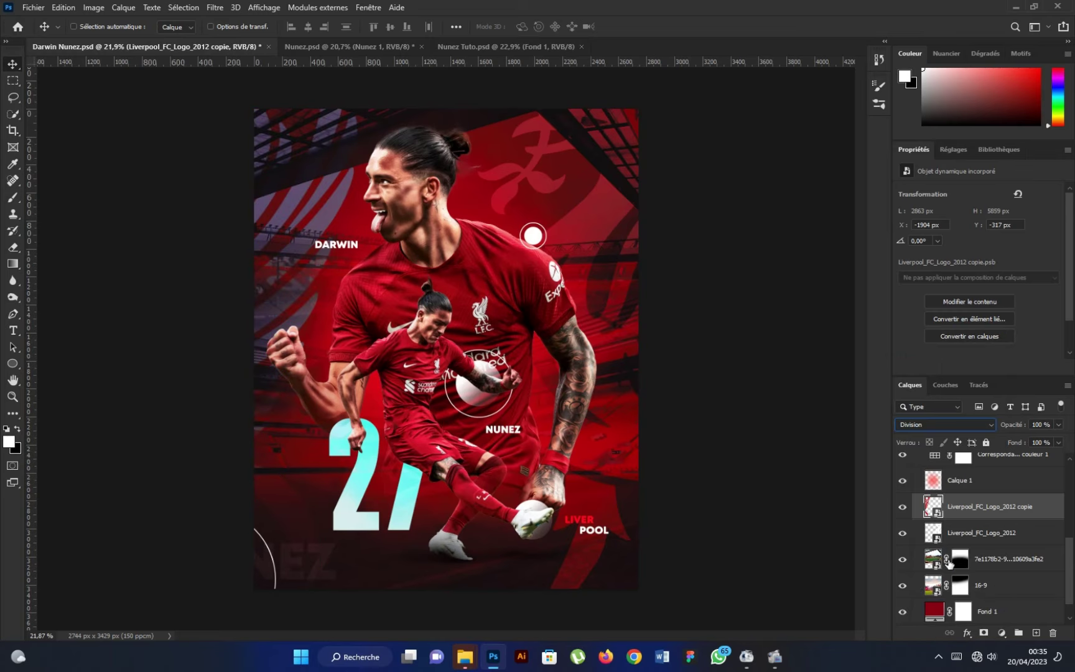
Add a Color Overlay to Liverpool_FC_Logo_2012, convert it to a Smart Object, blend in Division
double_click(1047, 539)
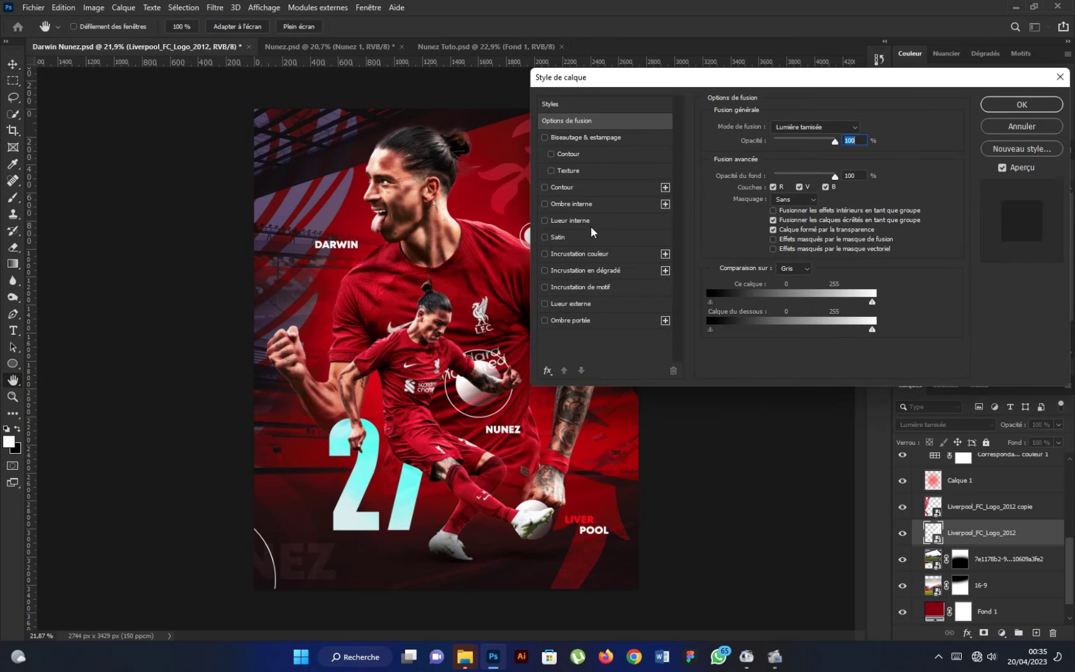
click(601, 253)
click(1021, 105)
right_click(1042, 532)
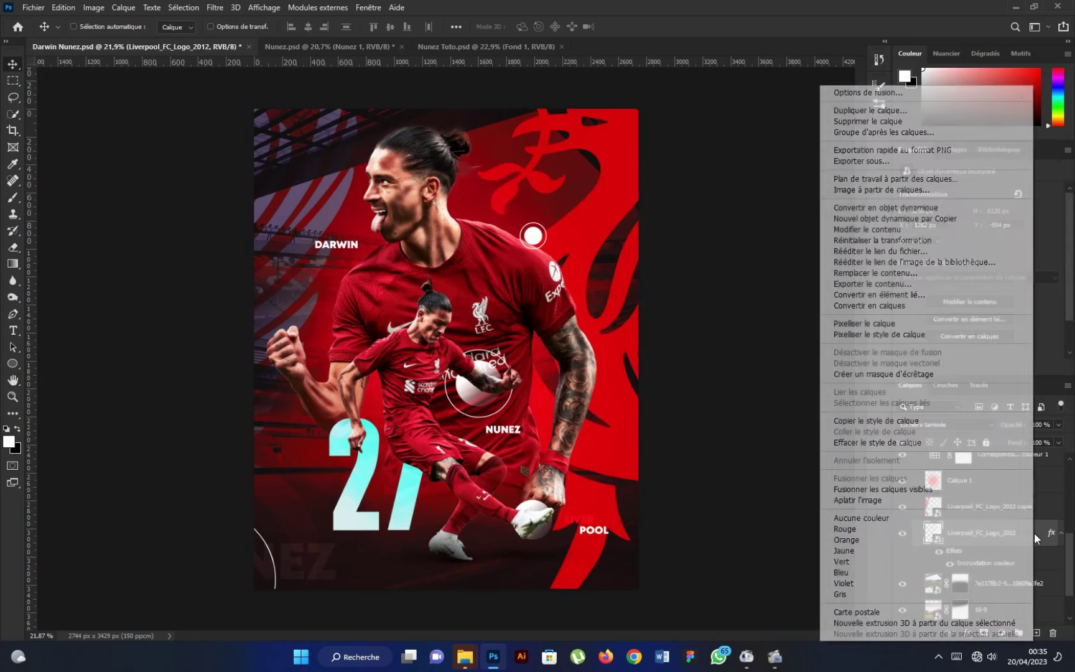
click(894, 208)
click(949, 423)
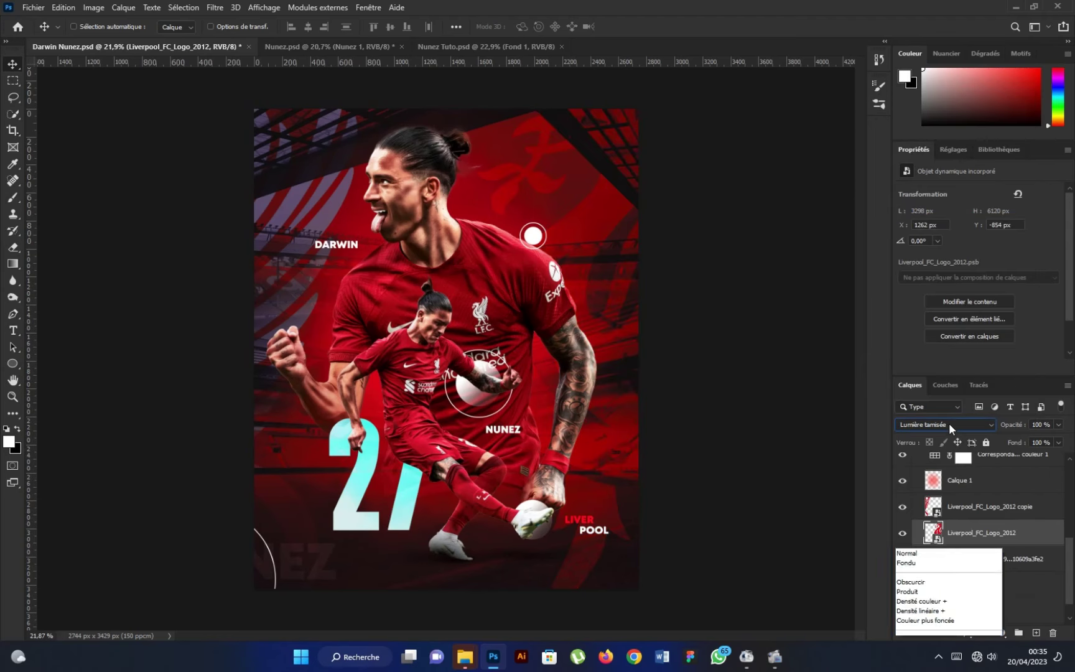
click(916, 580)
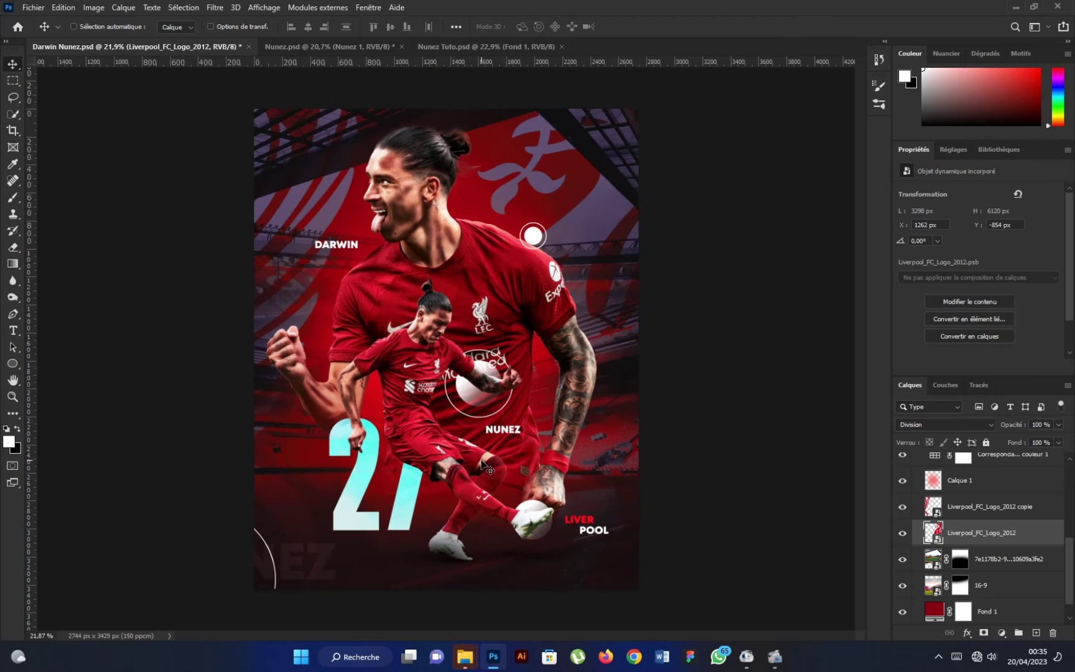
Add a bright cyan Solid Color fill layer above the Ombre layer
scroll(1009, 560, up, 3)
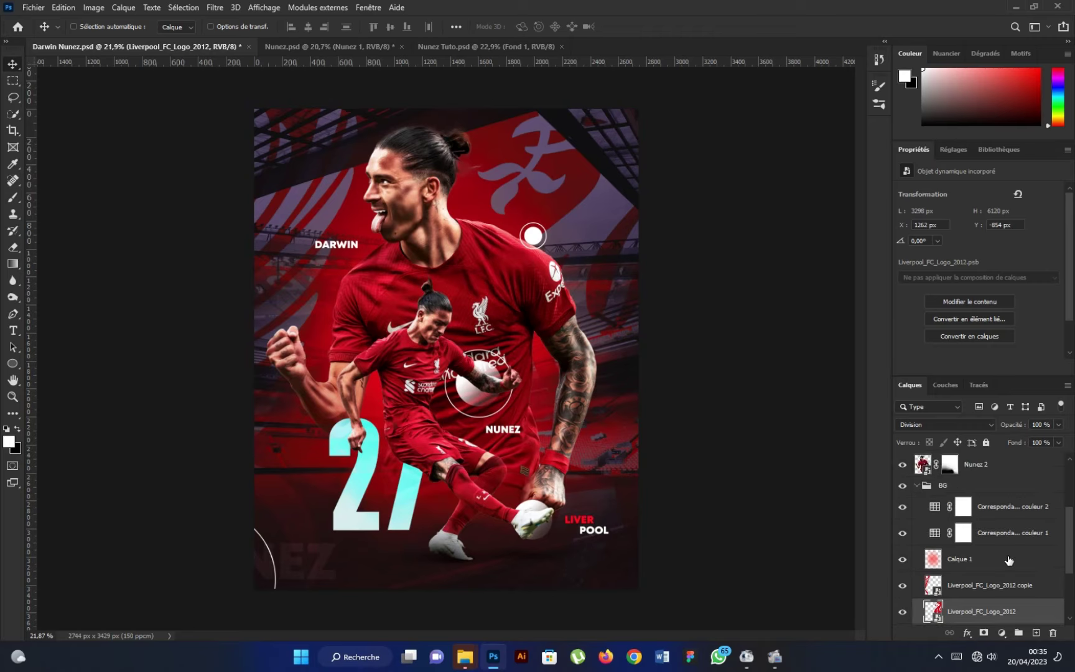
click(919, 491)
click(984, 517)
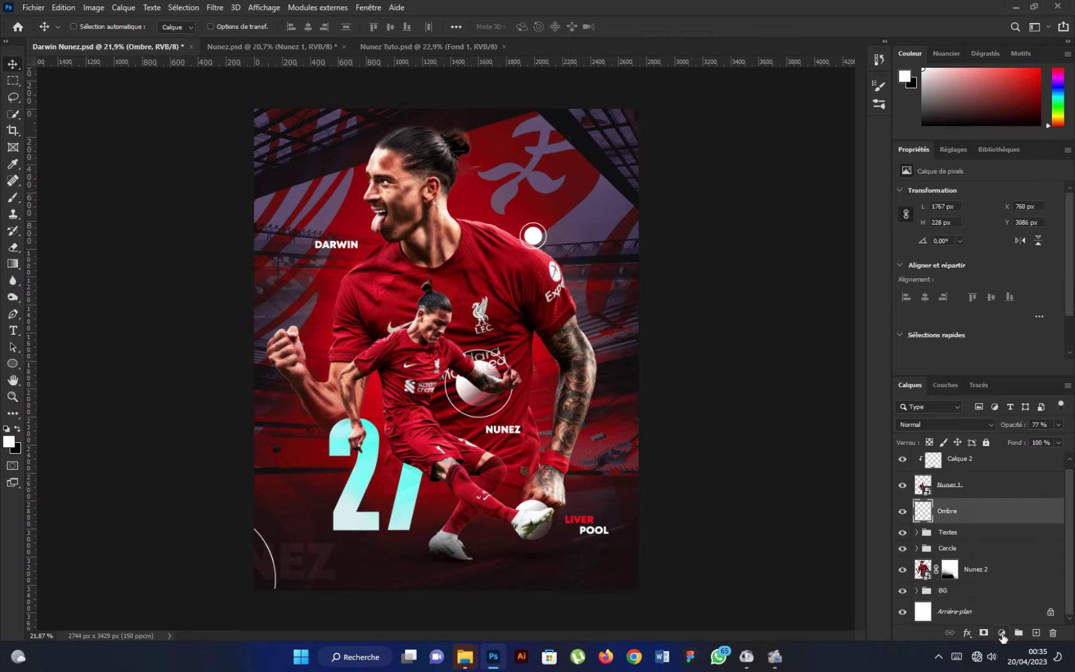
click(959, 532)
click(1002, 633)
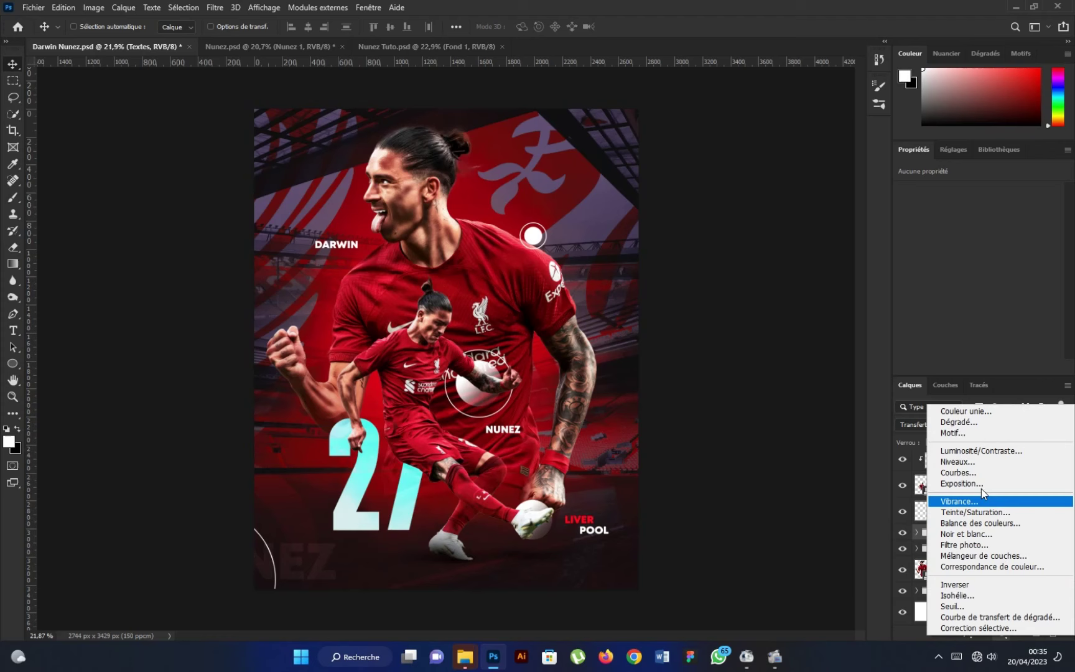
click(977, 414)
click(834, 220)
click(809, 138)
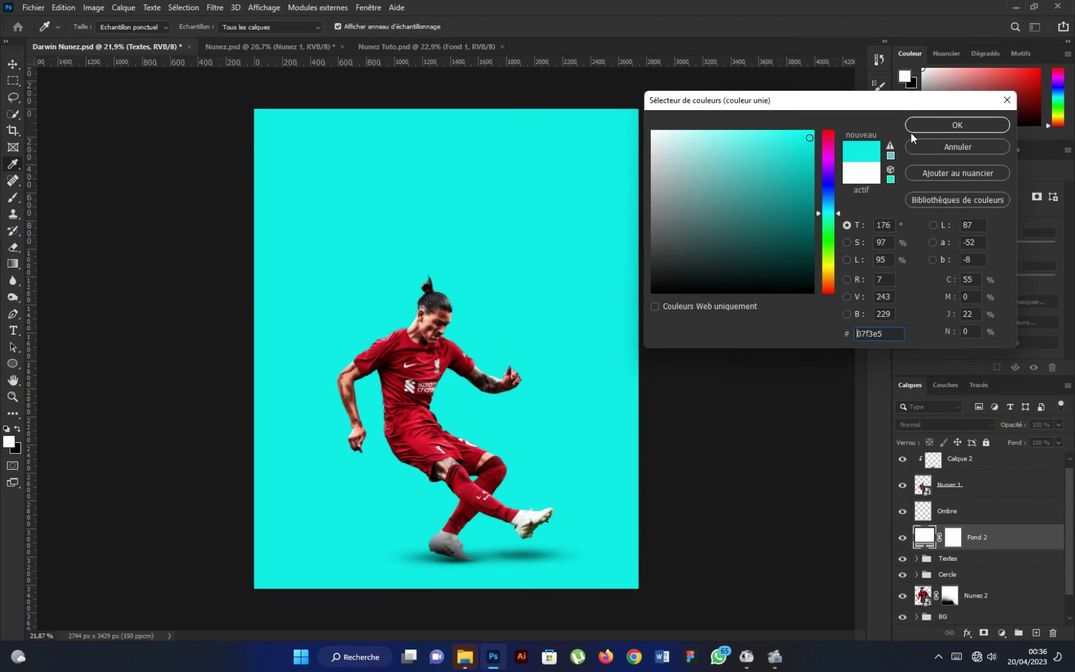
click(957, 125)
Invert the fill's mask and paint cyan over the player's shirt with a 2500 px brush at 29% flow
click(952, 537)
click(1008, 342)
click(13, 198)
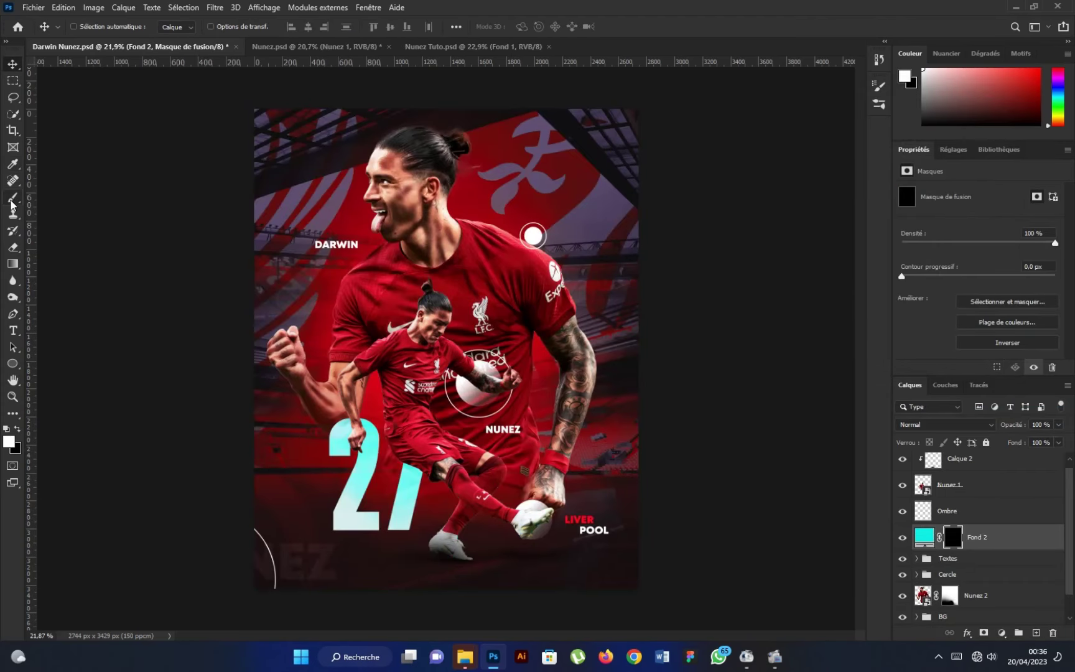
drag(347, 31, 303, 31)
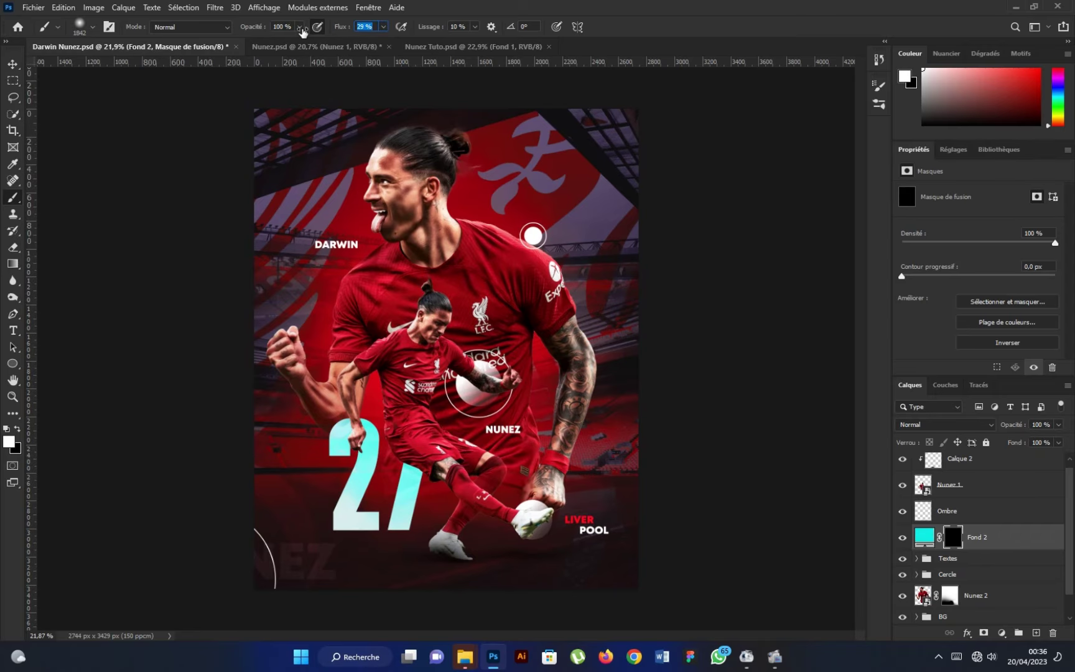
click(439, 358)
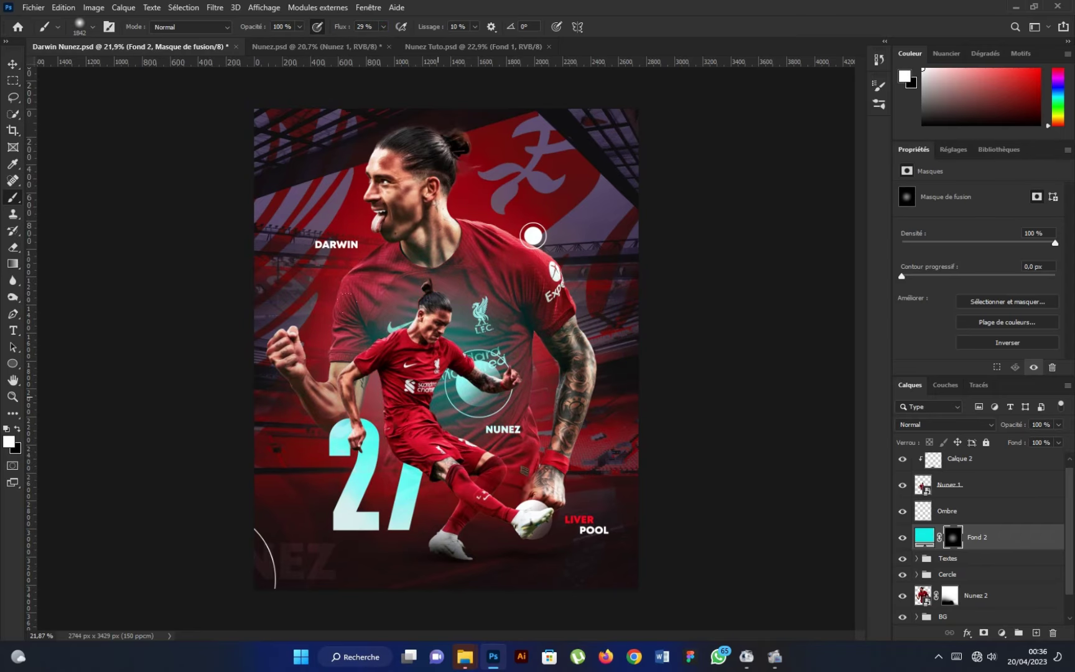
drag(438, 357, 448, 371)
click(448, 370)
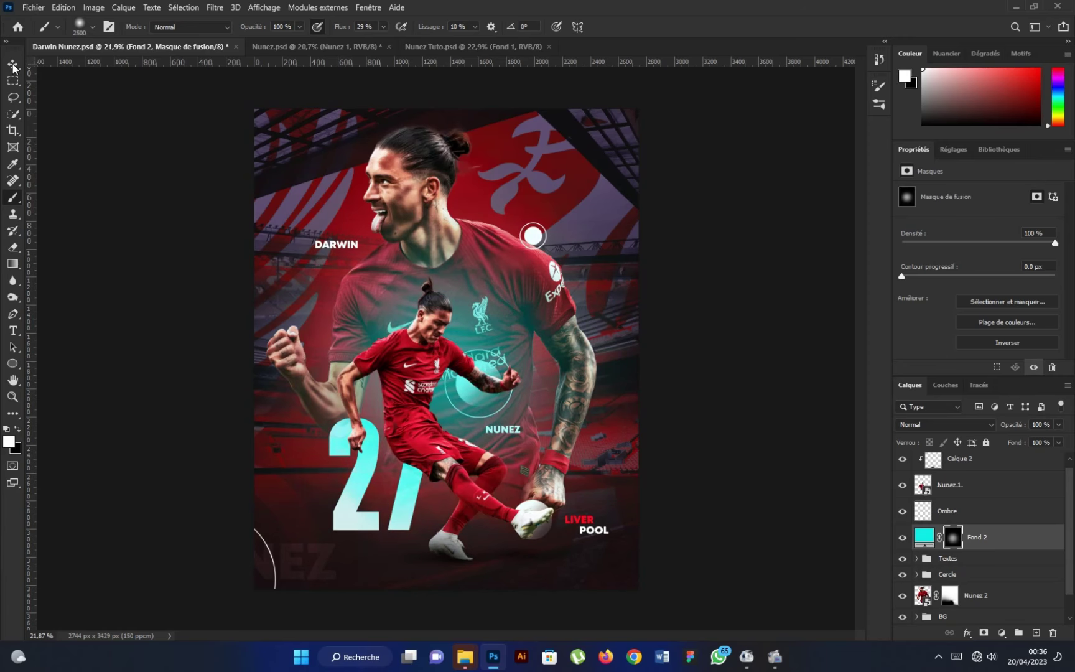
Set the cyan fill layer's blend mode to Superposition
click(12, 65)
click(957, 425)
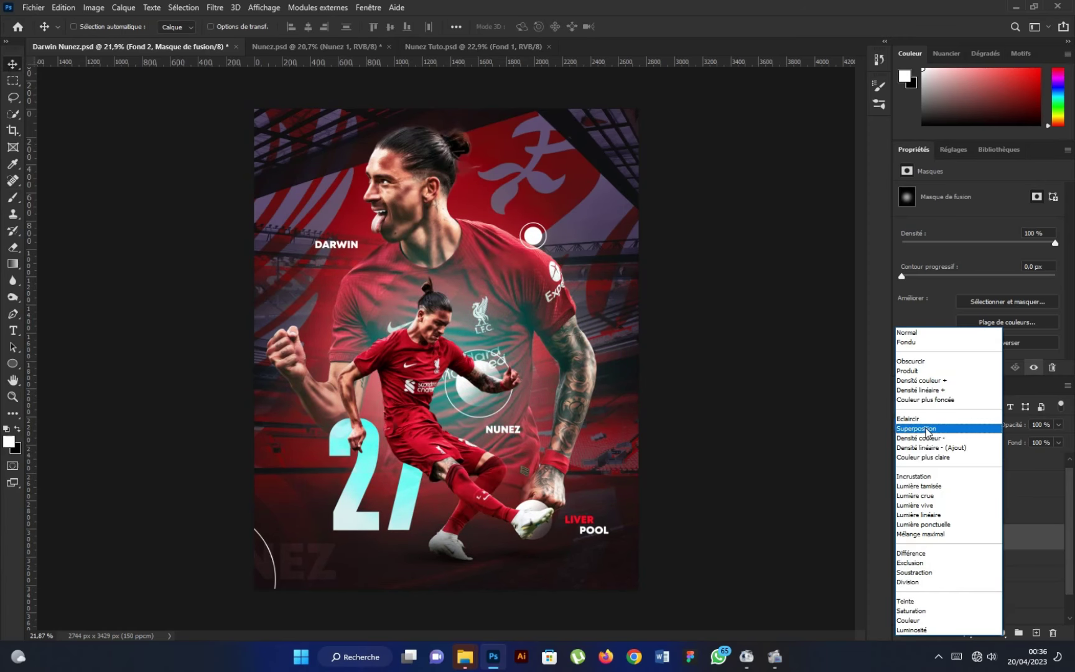
click(927, 430)
Select Calque 1 in the BG group, sample a red from the poster and brighten it
scroll(487, 360, down, 2)
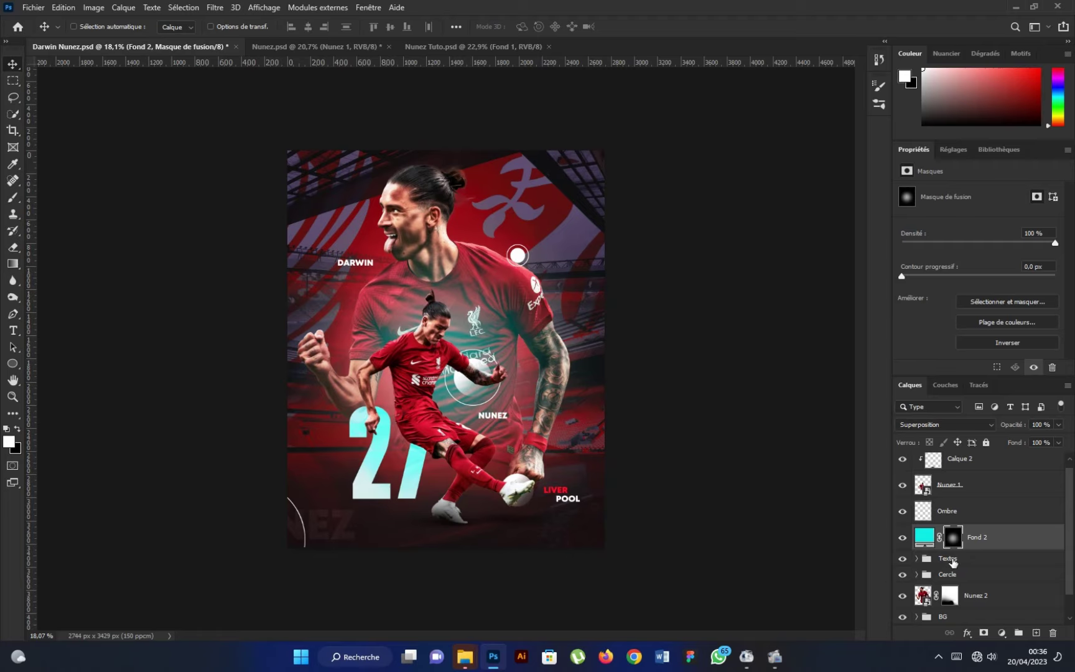
click(917, 617)
scroll(950, 567, down, 4)
scroll(950, 566, down, 2)
click(958, 480)
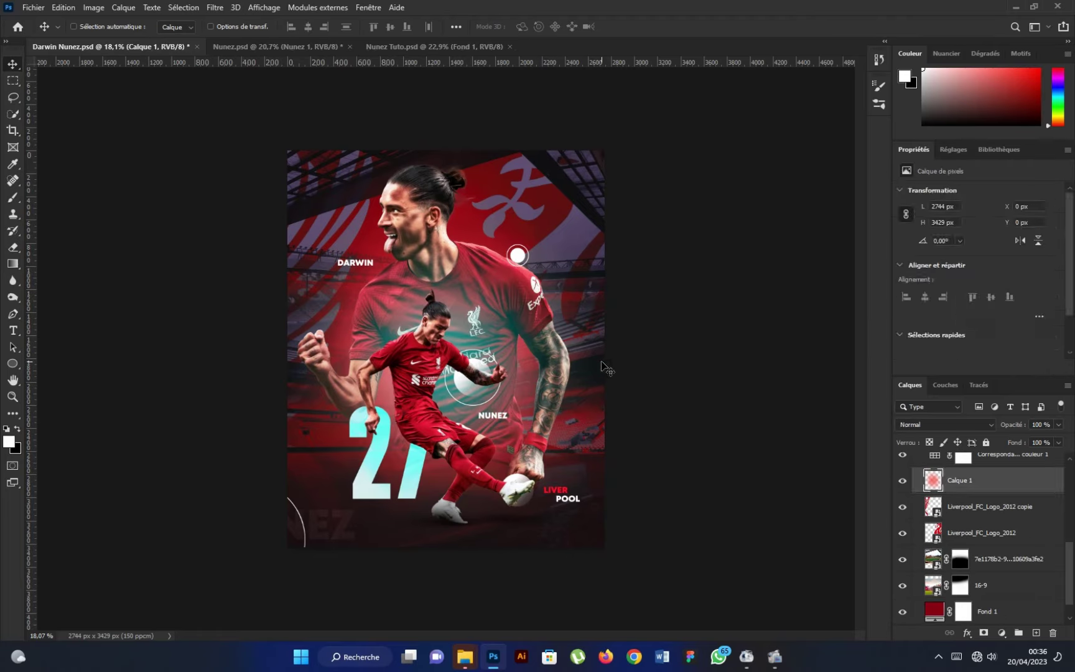
key(b)
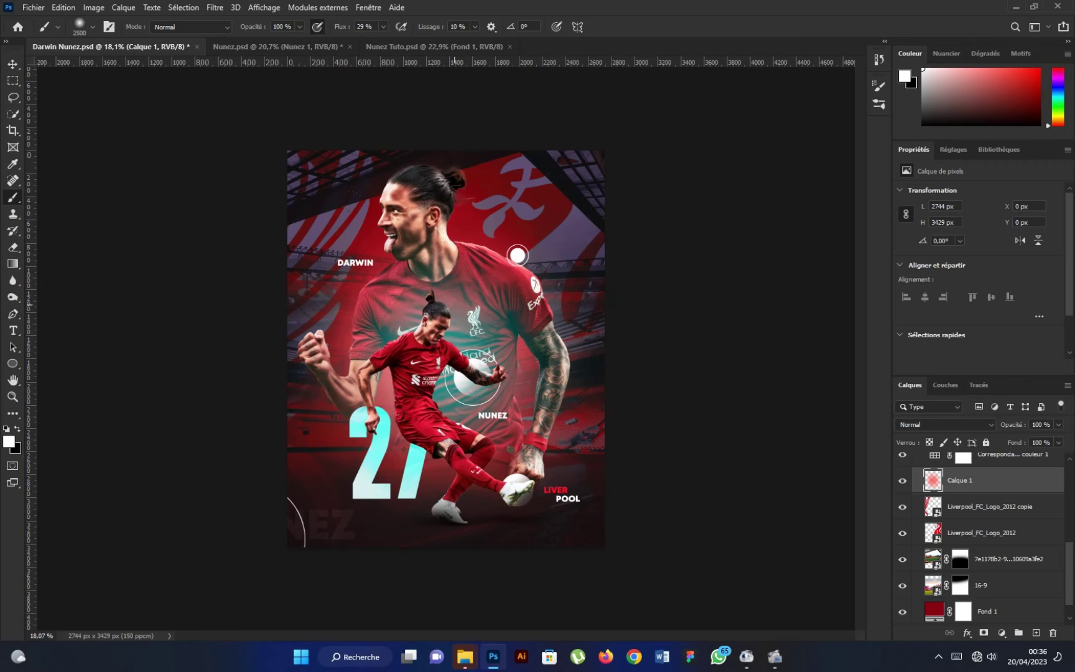
alt+click(370, 277)
alt+scroll(446, 349, up, 2)
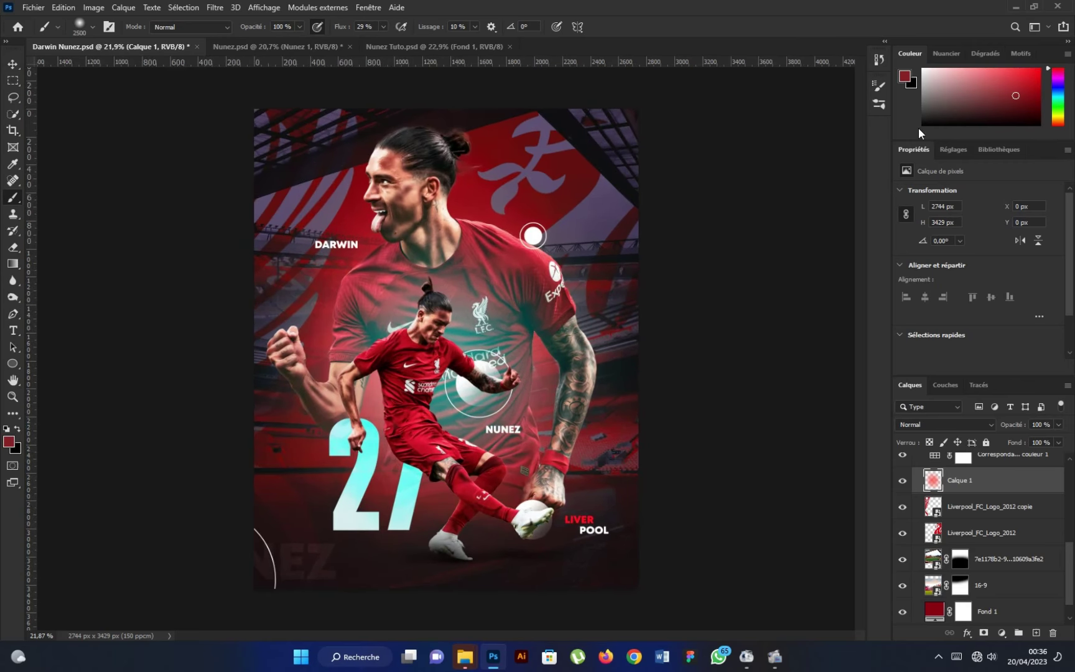
drag(998, 86, 1003, 68)
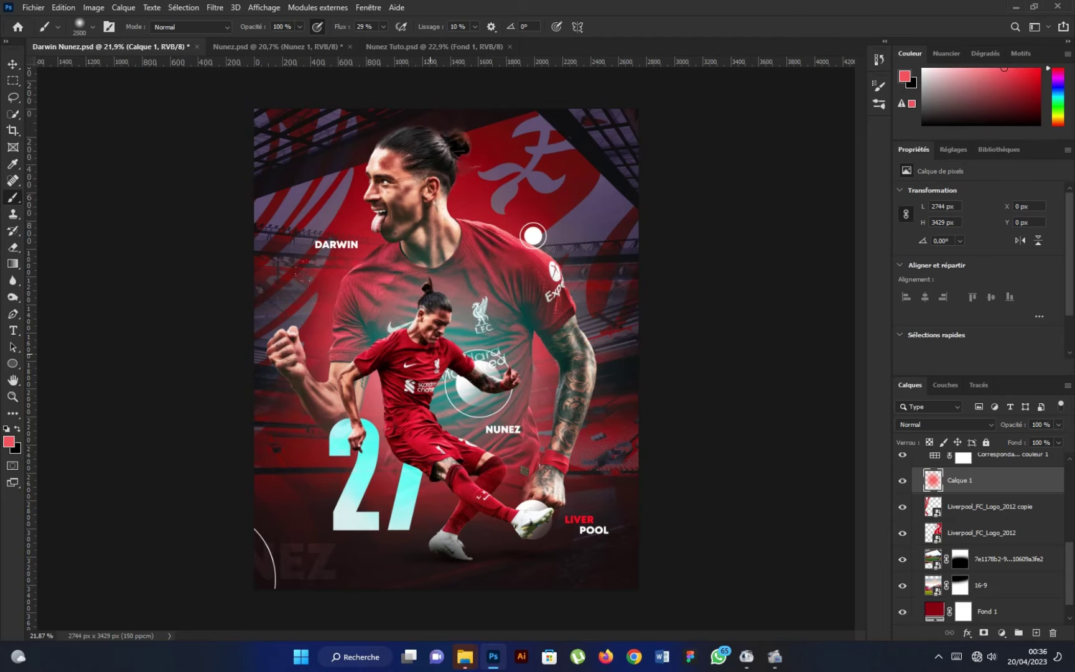
click(11, 60)
scroll(488, 387, down, 2)
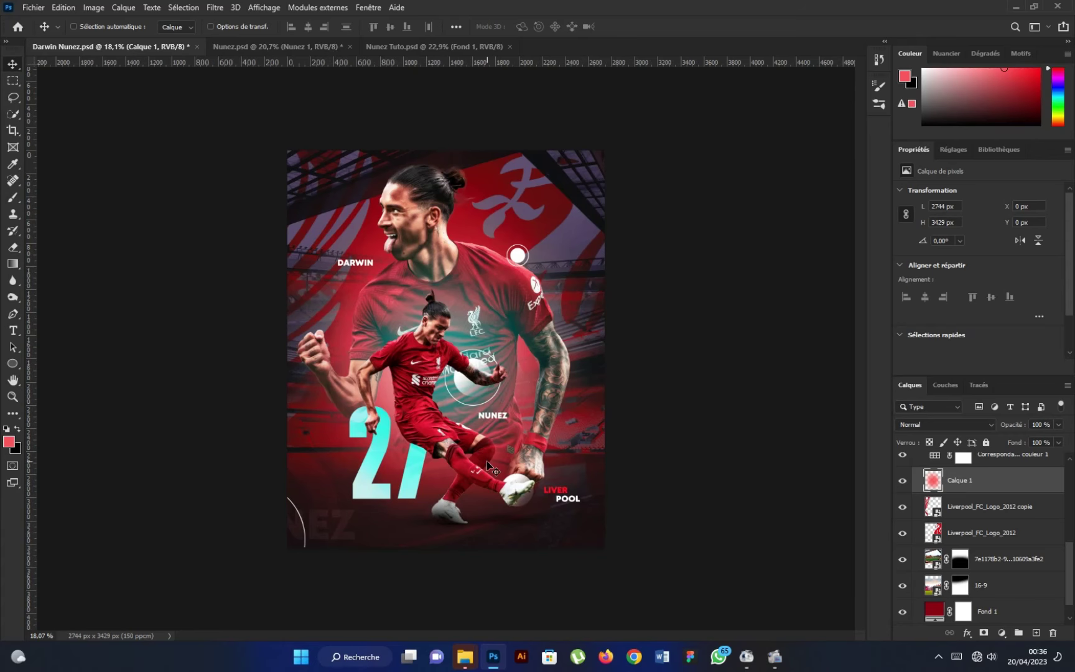
scroll(489, 467, up, 1)
Expand the Cercle group and select the Ellipse 1 copie 4 arc layer
scroll(937, 507, up, 3)
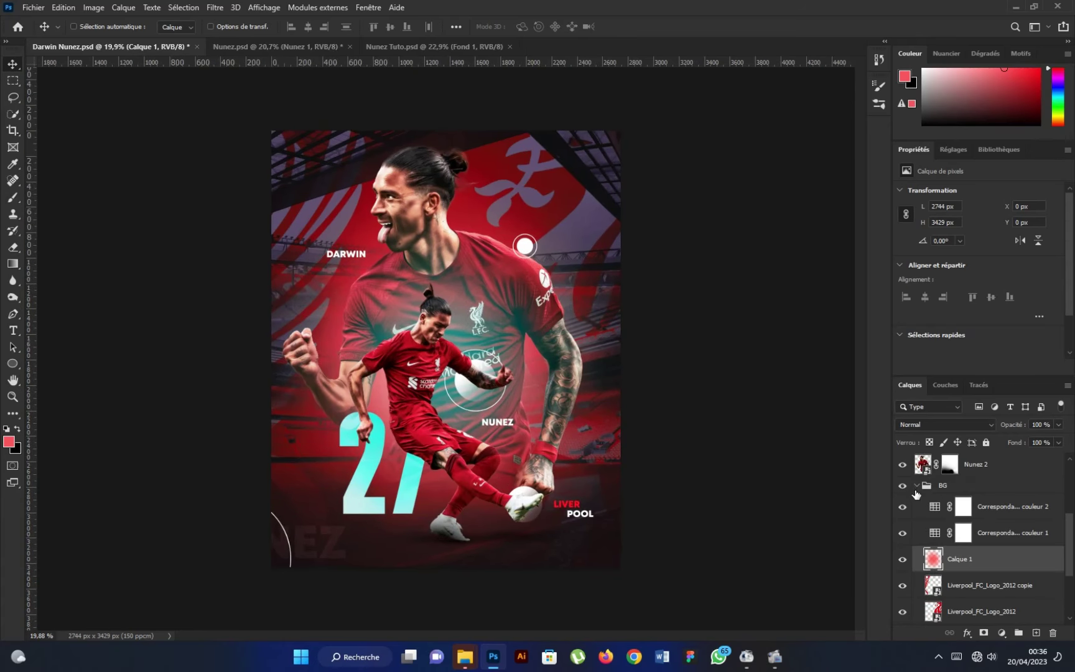
scroll(938, 508, up, 2)
scroll(944, 519, down, 1)
click(917, 555)
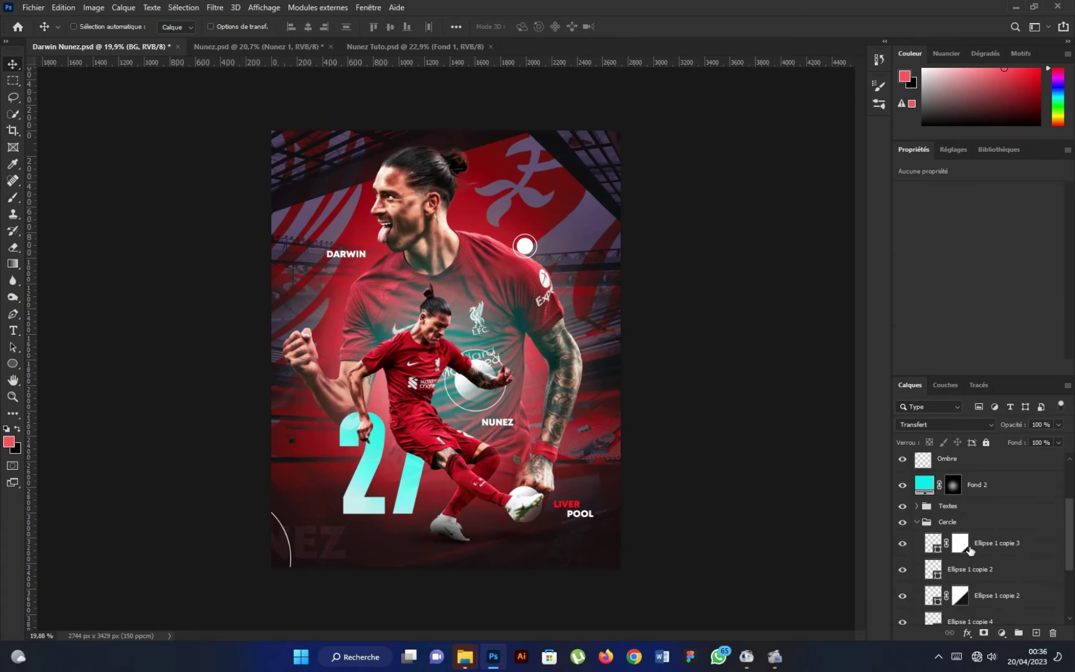
scroll(973, 550, down, 2)
scroll(972, 551, down, 2)
click(973, 551)
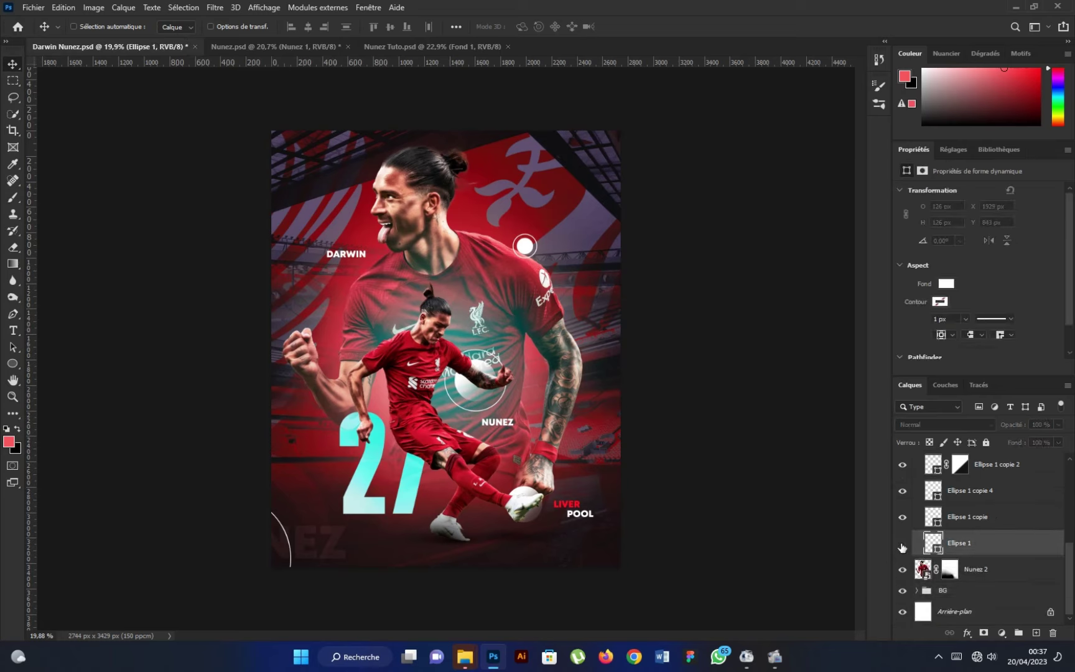
click(903, 517)
click(903, 517)
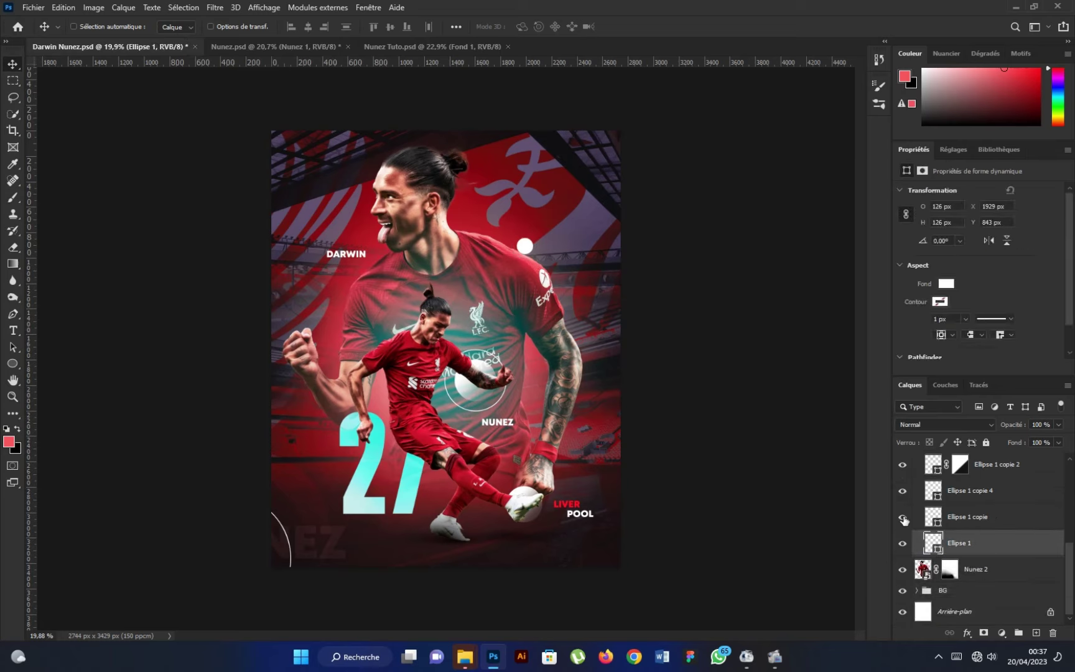
click(903, 491)
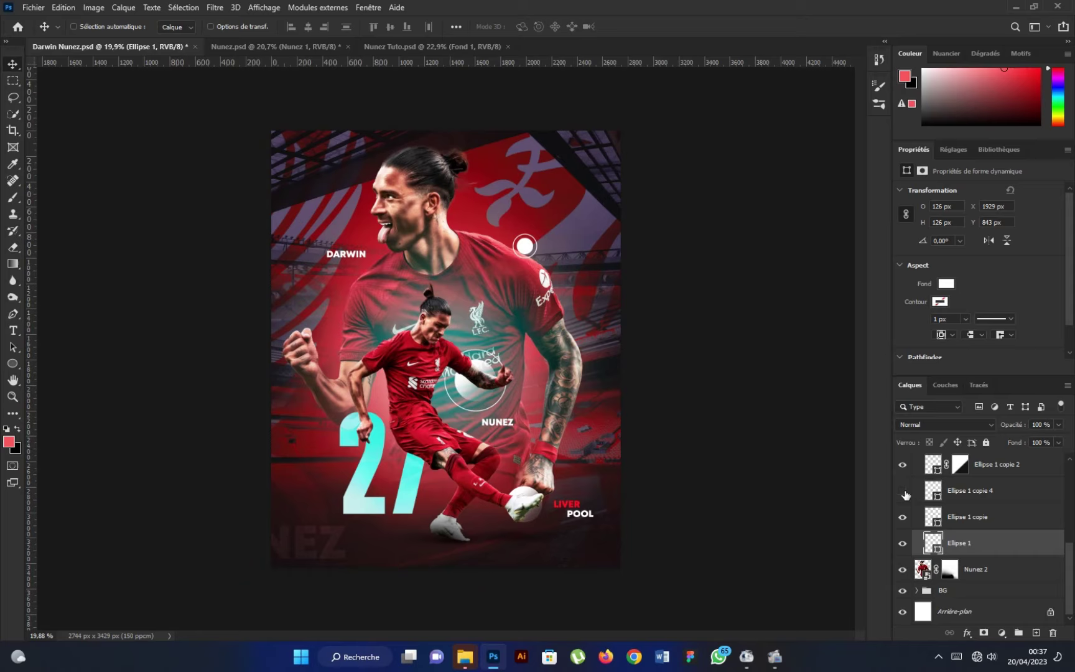
click(968, 497)
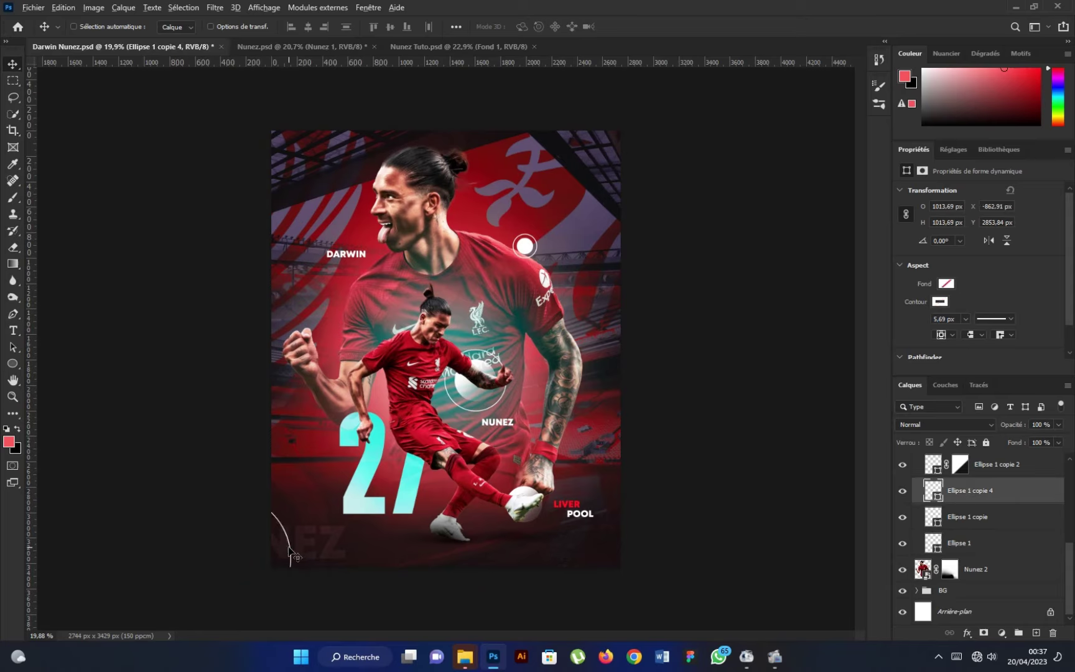
Copy the arc to the bottom-right corner, align it with the bottom-left arc, and collapse Cercle
drag(289, 549, 685, 566)
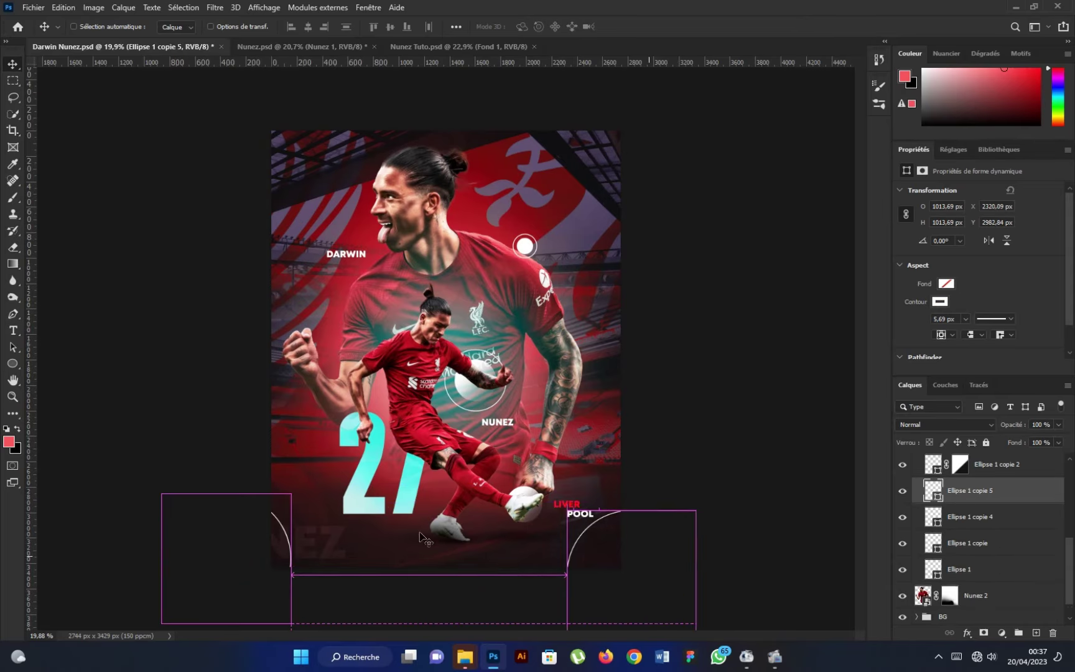
mouse_move(423, 537)
mouse_down()
mouse_move(606, 542)
mouse_move(608, 567)
mouse_up()
drag(297, 550, 291, 559)
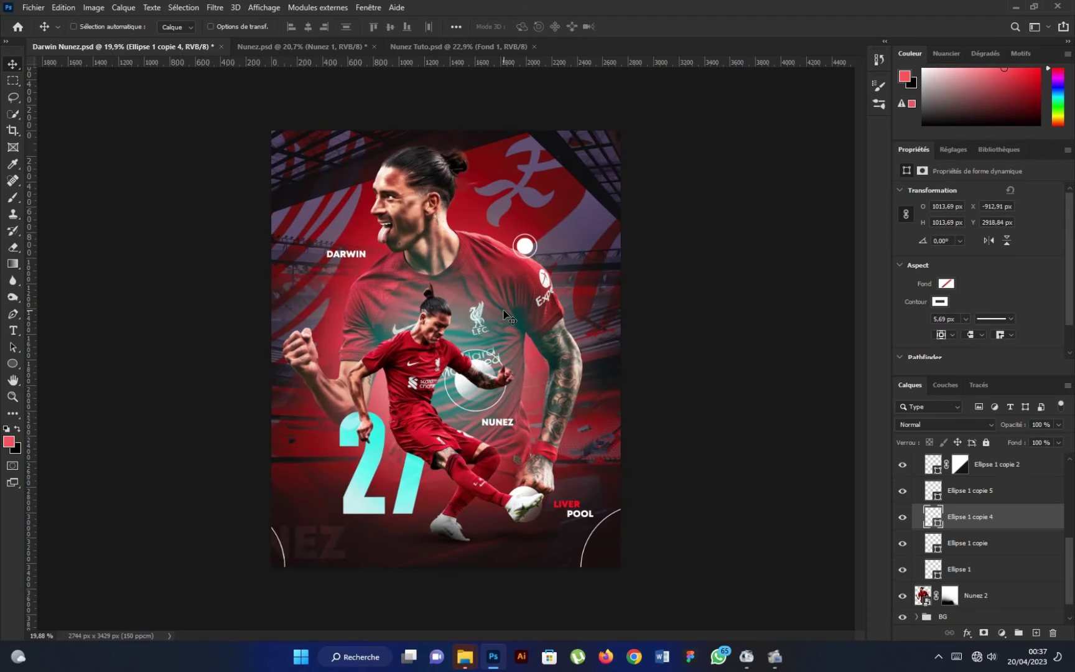
scroll(971, 525, up, 3)
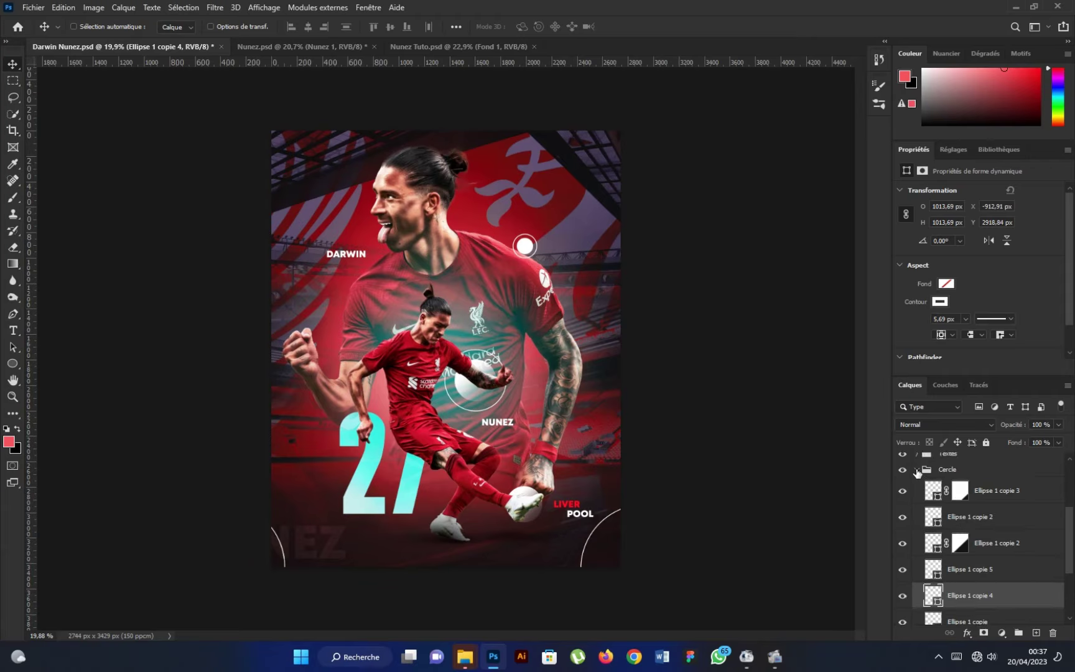
click(918, 470)
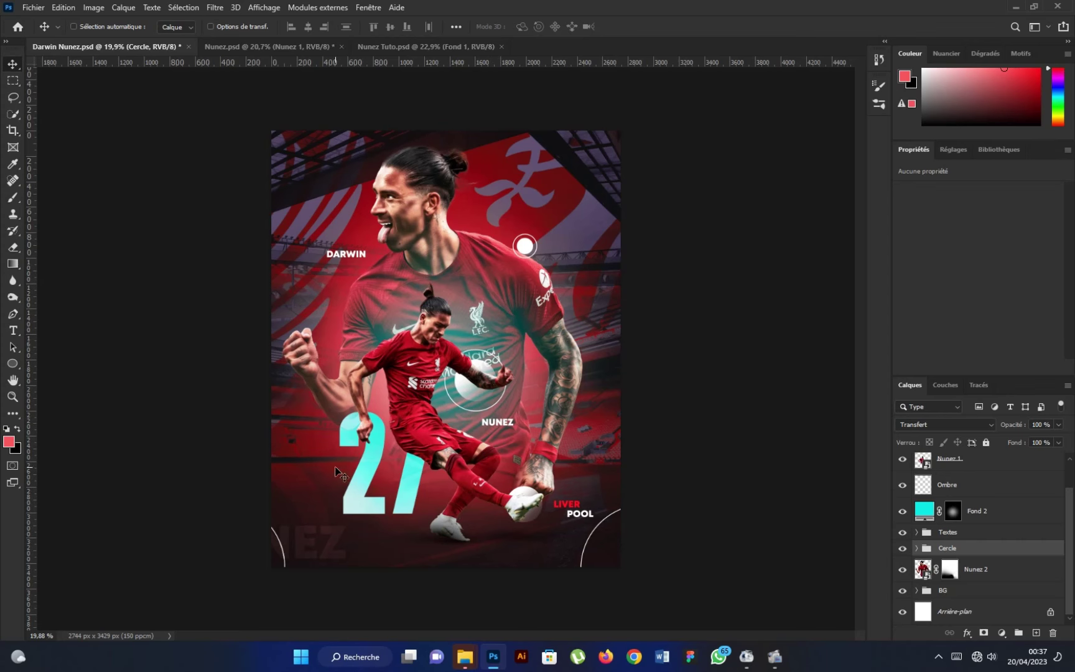
Stamp all visible layers into Calque 3 at the top and convert it to a smart object
scroll(407, 403, up, 1)
key(ctrl+shift+alt+n)
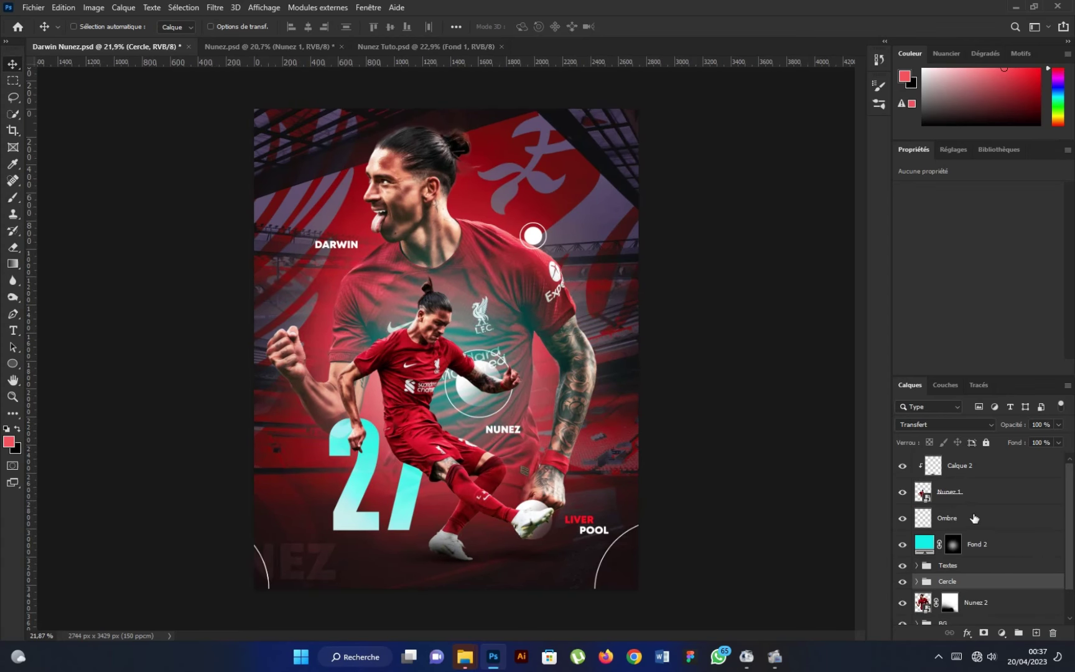
drag(1018, 559, 992, 470)
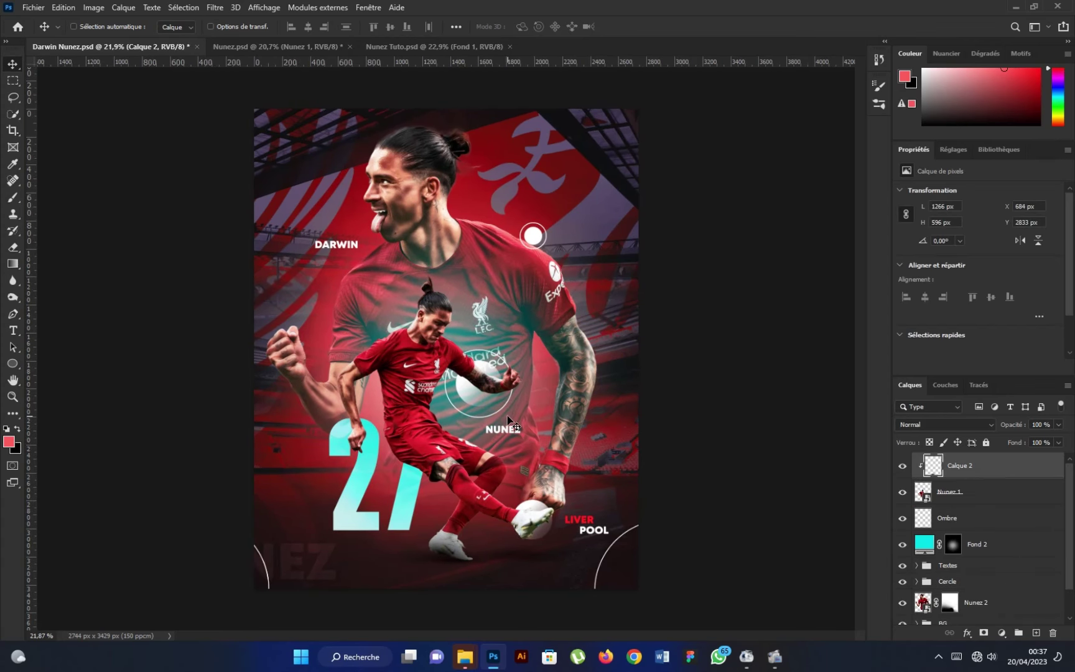
key(ctrl+shift+alt+e)
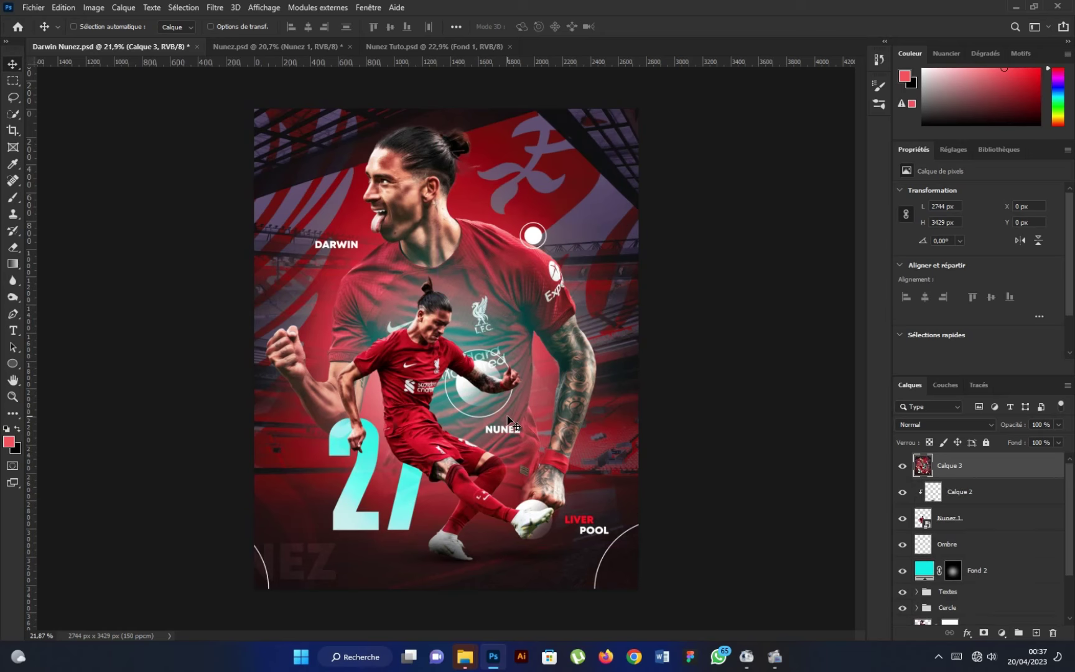
right_click(1033, 481)
click(865, 280)
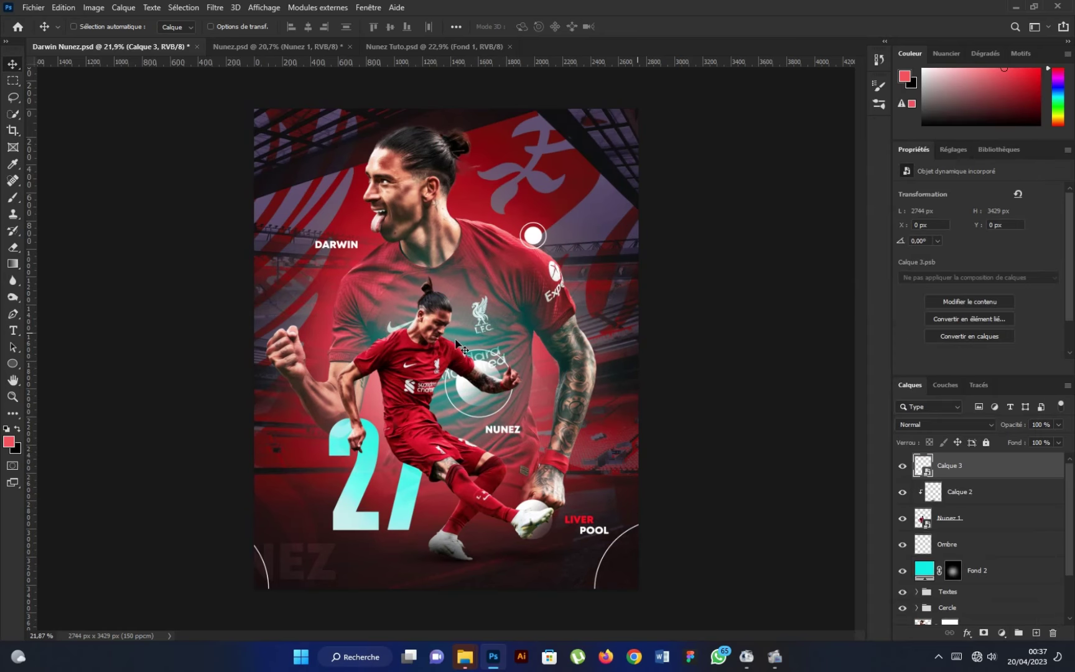
In Camera Raw, raise exposure, contrast and vibrance, and set sharpening to 49
click(197, 8)
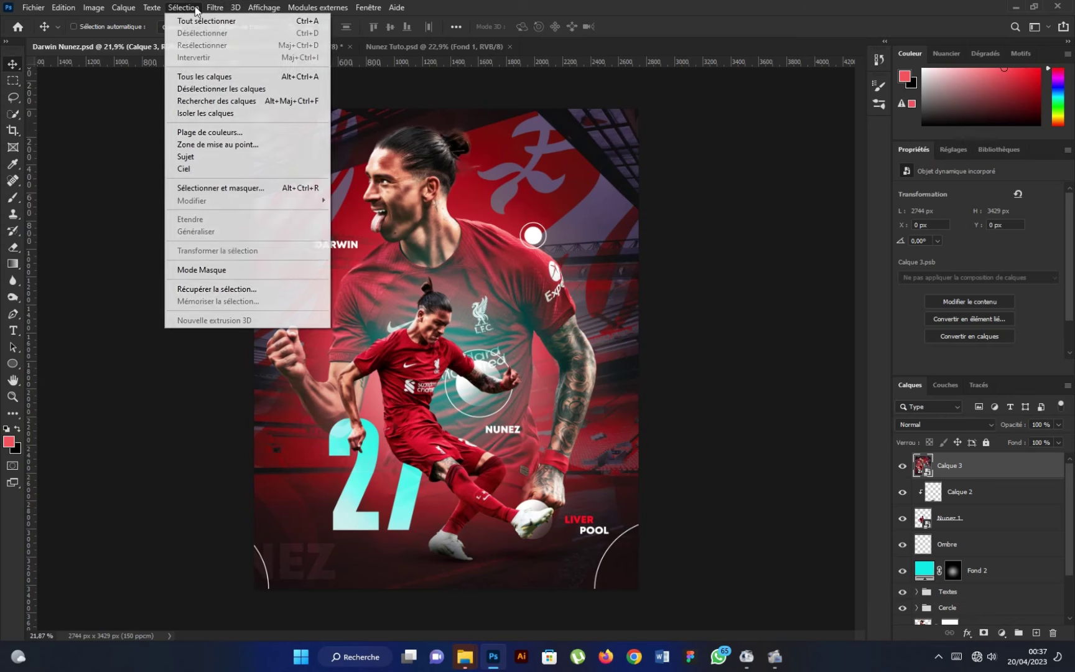
click(236, 104)
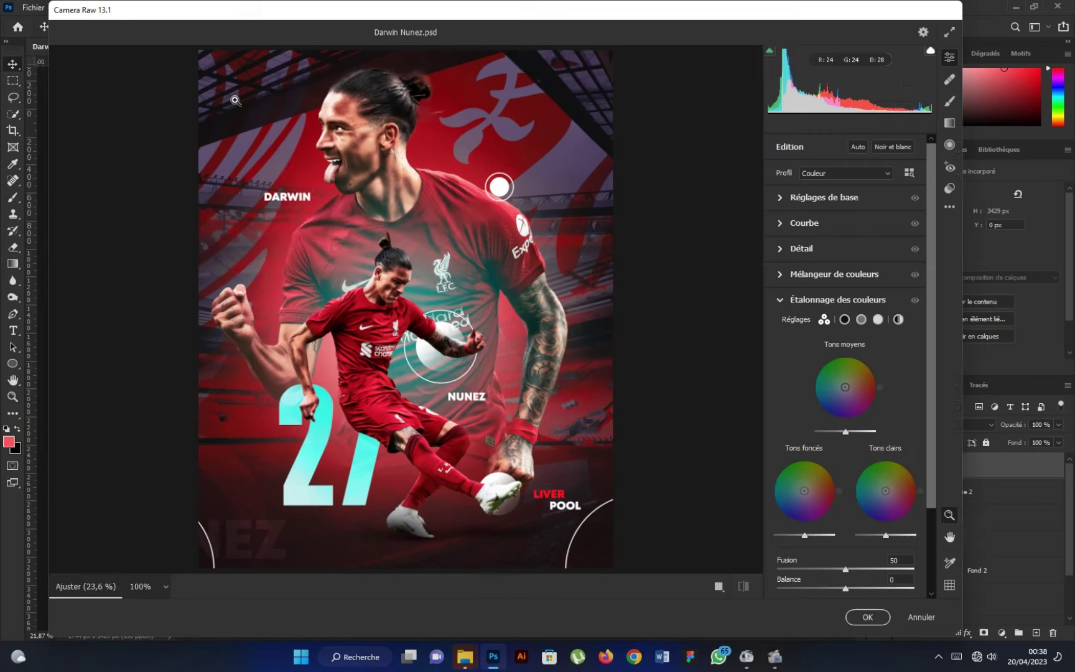
click(782, 198)
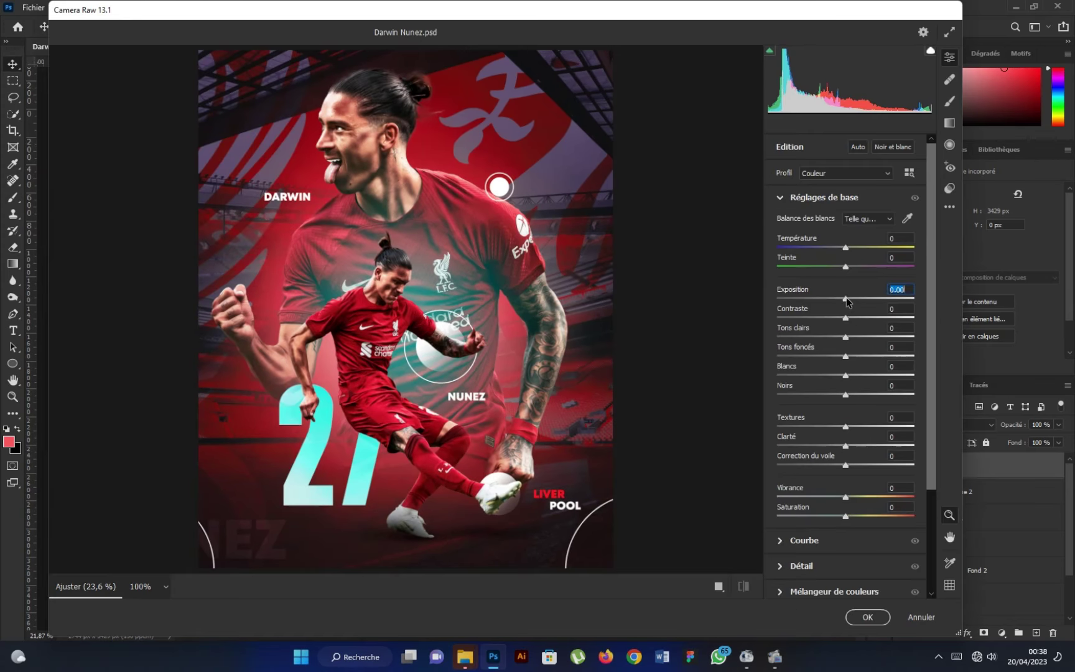
mouse_move(846, 301)
mouse_down()
mouse_move(858, 338)
mouse_move(842, 357)
mouse_move(857, 376)
mouse_move(844, 397)
mouse_move(866, 428)
mouse_move(859, 446)
mouse_up()
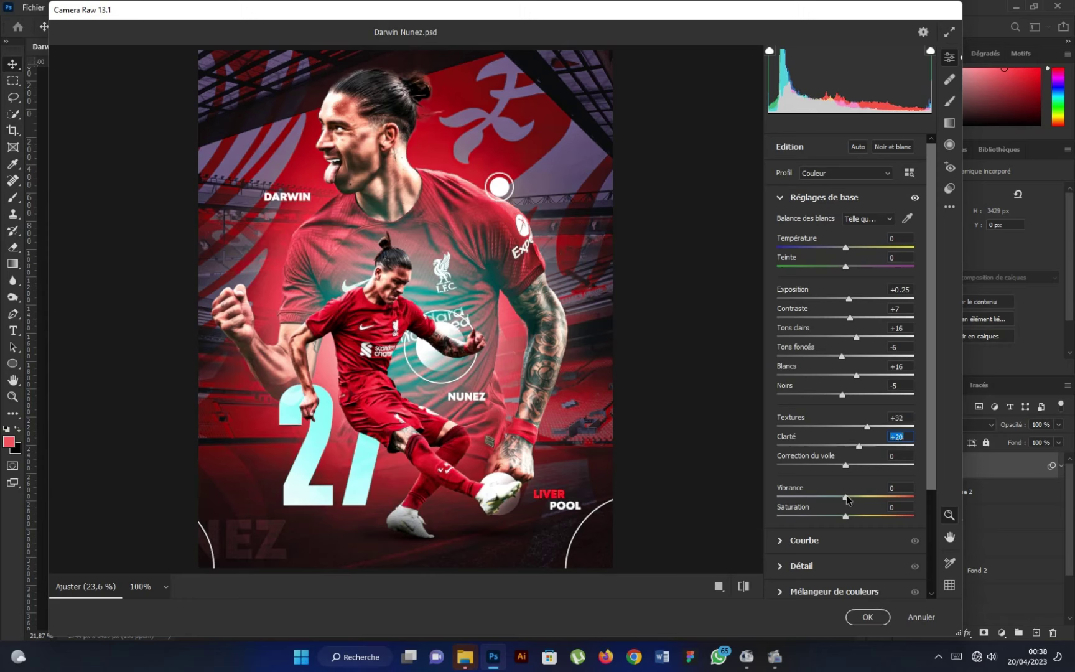
mouse_move(846, 497)
mouse_down()
mouse_move(859, 497)
mouse_move(850, 517)
mouse_up()
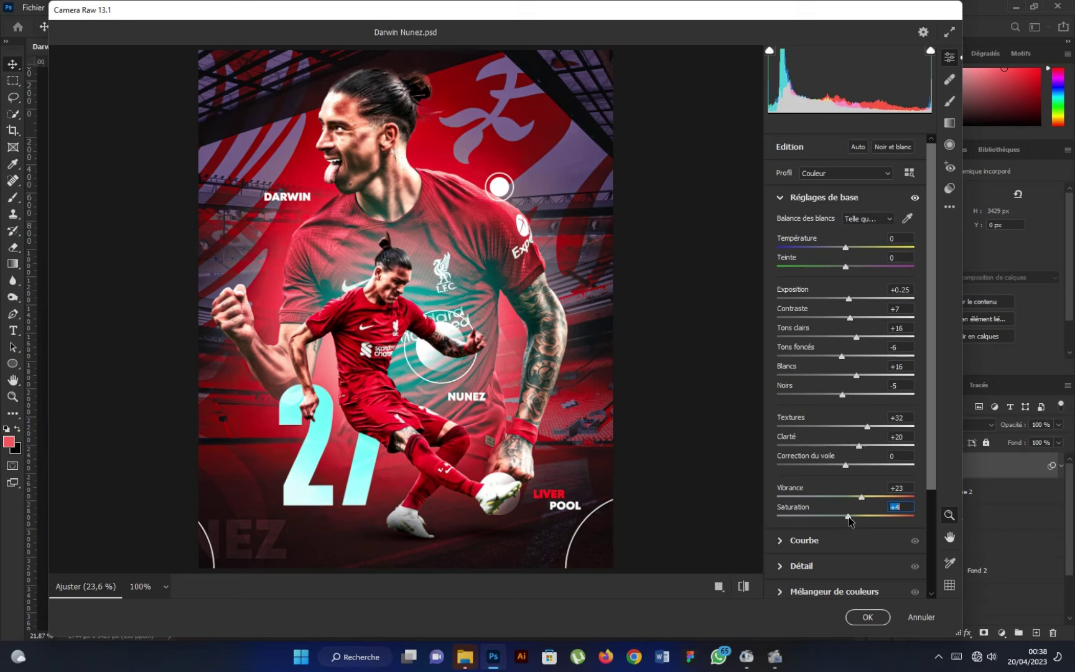
click(801, 566)
mouse_move(780, 281)
mouse_down()
mouse_move(829, 282)
mouse_move(796, 305)
mouse_up()
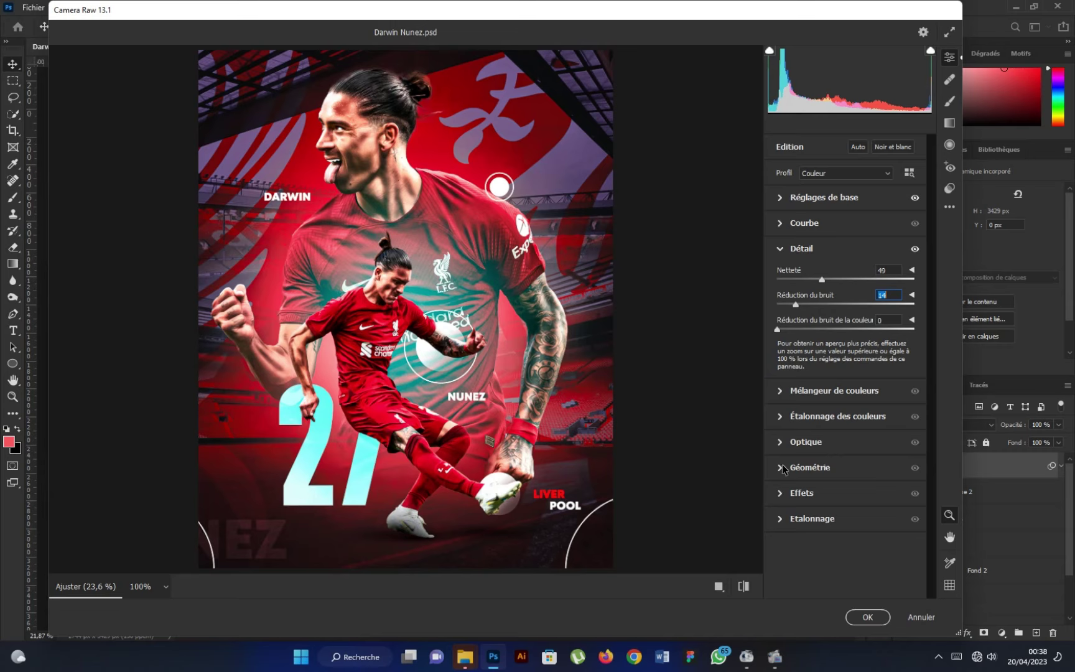
Tint shadows purple, highlights red and midtones blue in Color Grading, then apply Camera Raw
click(782, 416)
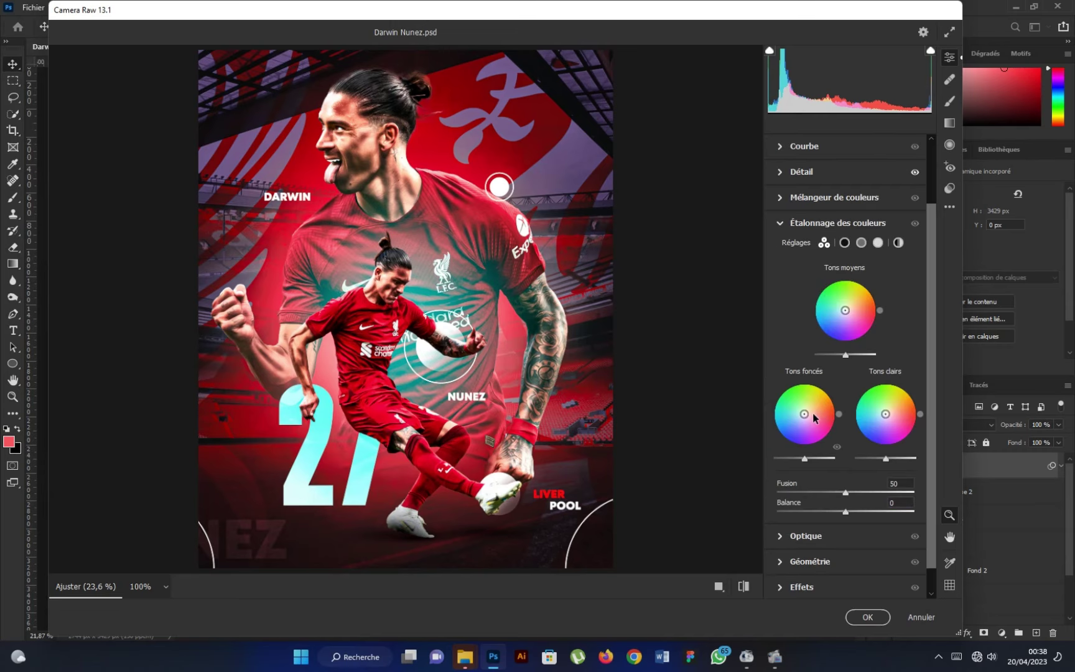
drag(805, 414, 805, 417)
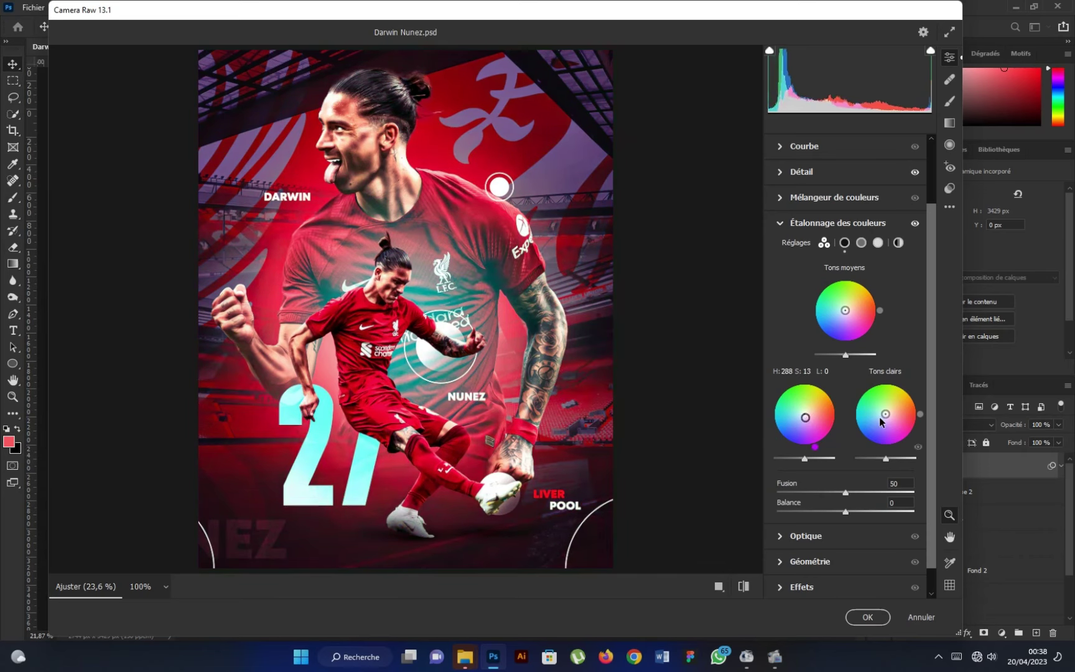
mouse_move(886, 413)
mouse_down()
mouse_move(905, 425)
mouse_move(909, 406)
mouse_move(888, 414)
mouse_up()
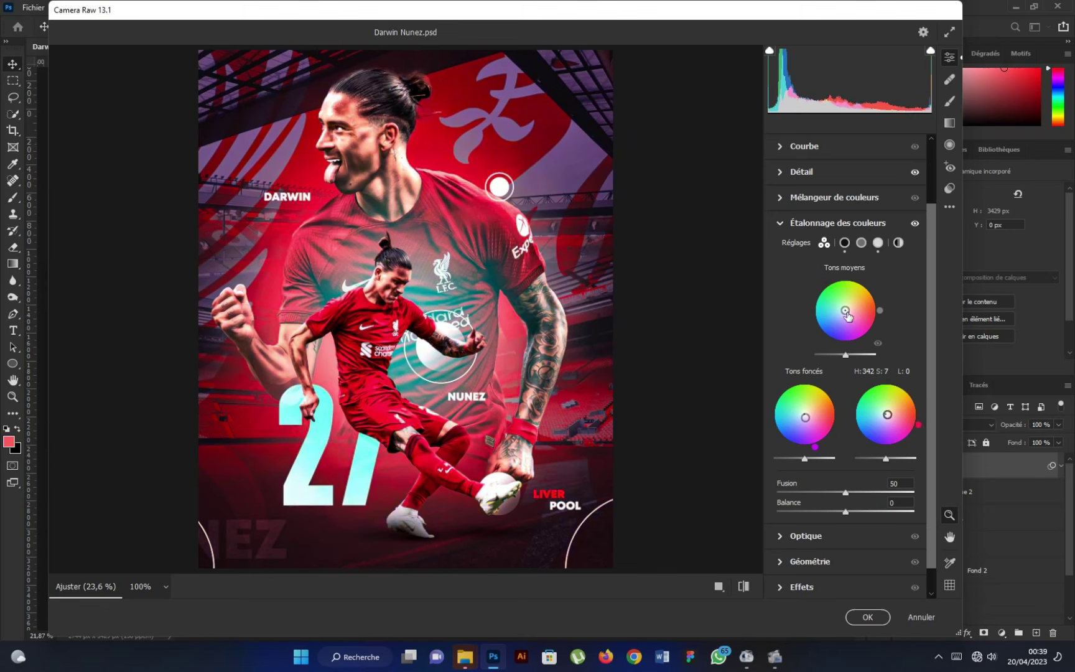
mouse_move(845, 311)
mouse_down()
mouse_move(831, 331)
mouse_move(851, 309)
mouse_up()
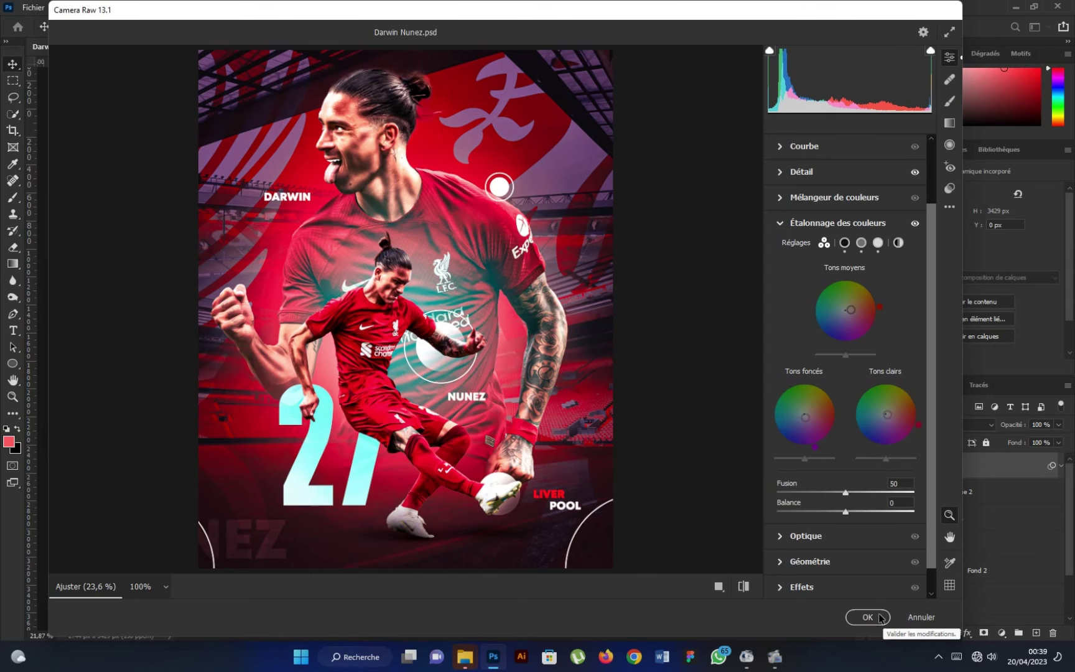
click(868, 617)
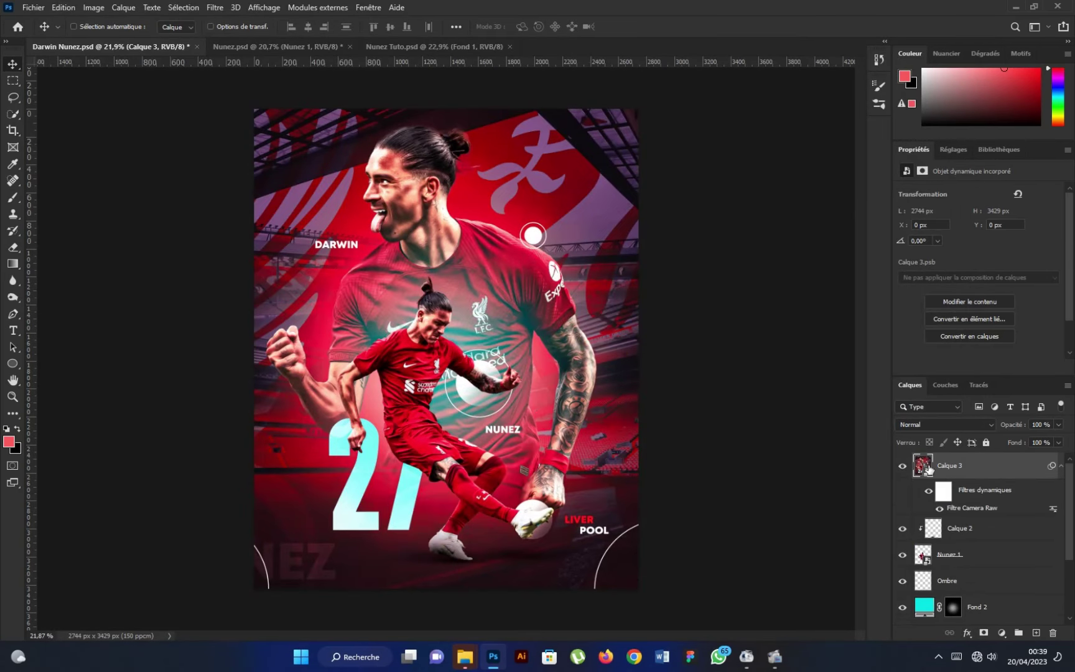
Add a Color Lookup layer loading the Urban cowboy.CUBE LUT
click(1061, 466)
click(1001, 633)
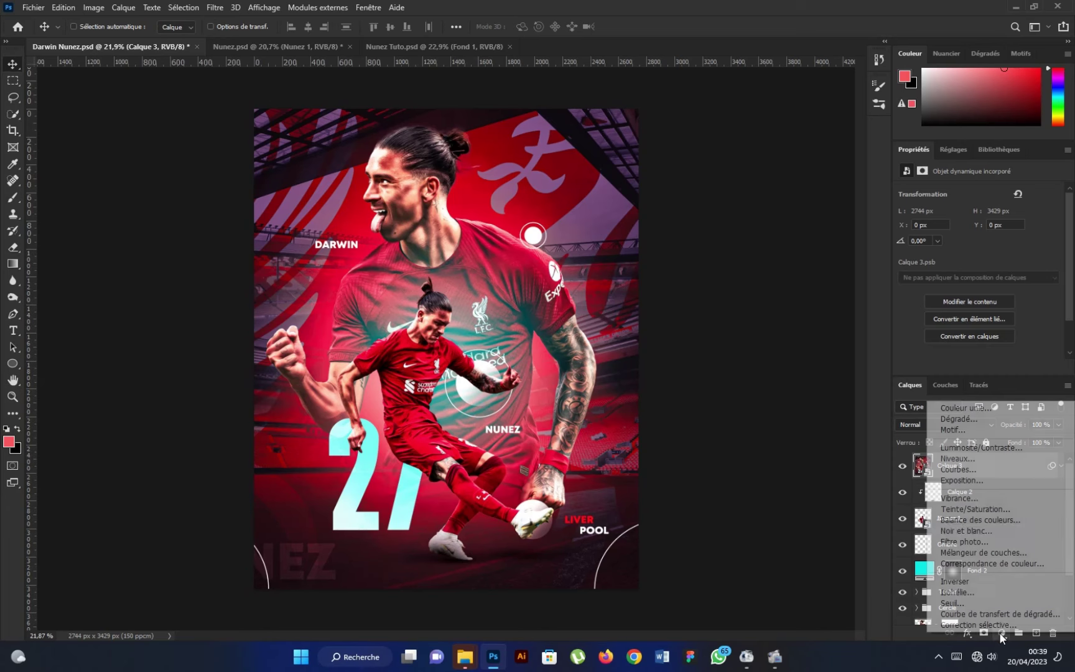
click(958, 563)
click(1029, 193)
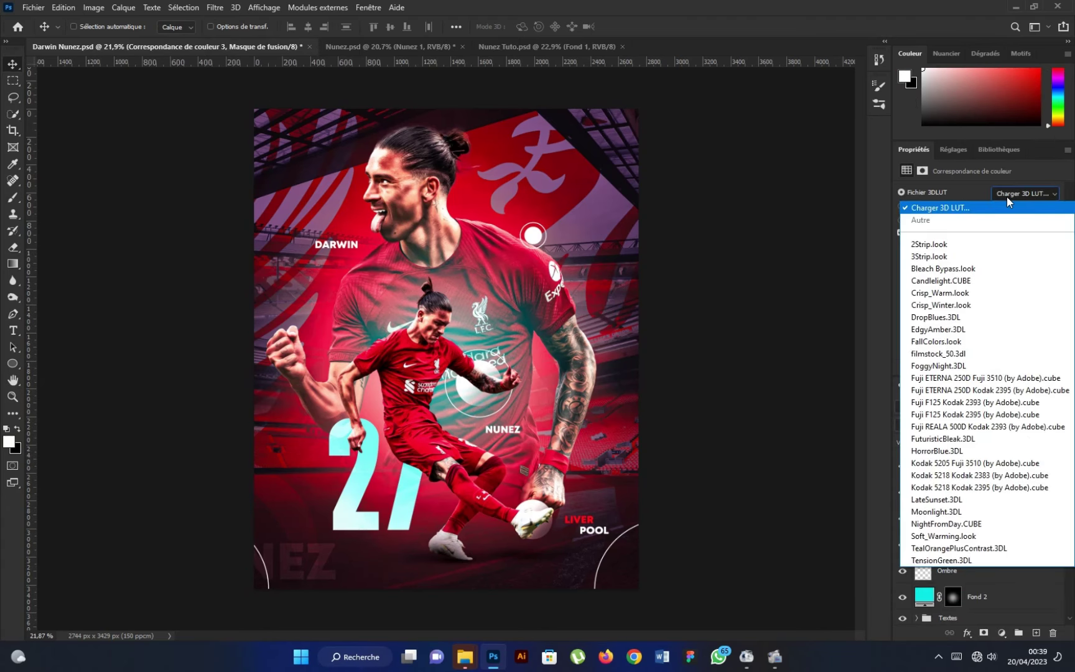
click(995, 197)
click(166, 377)
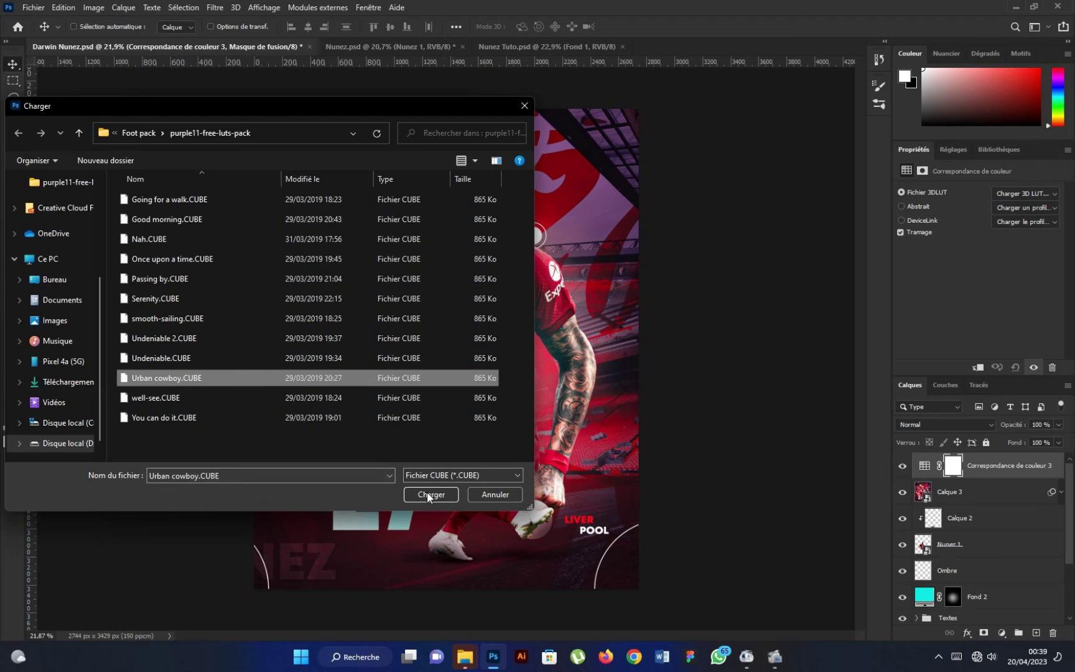
click(432, 494)
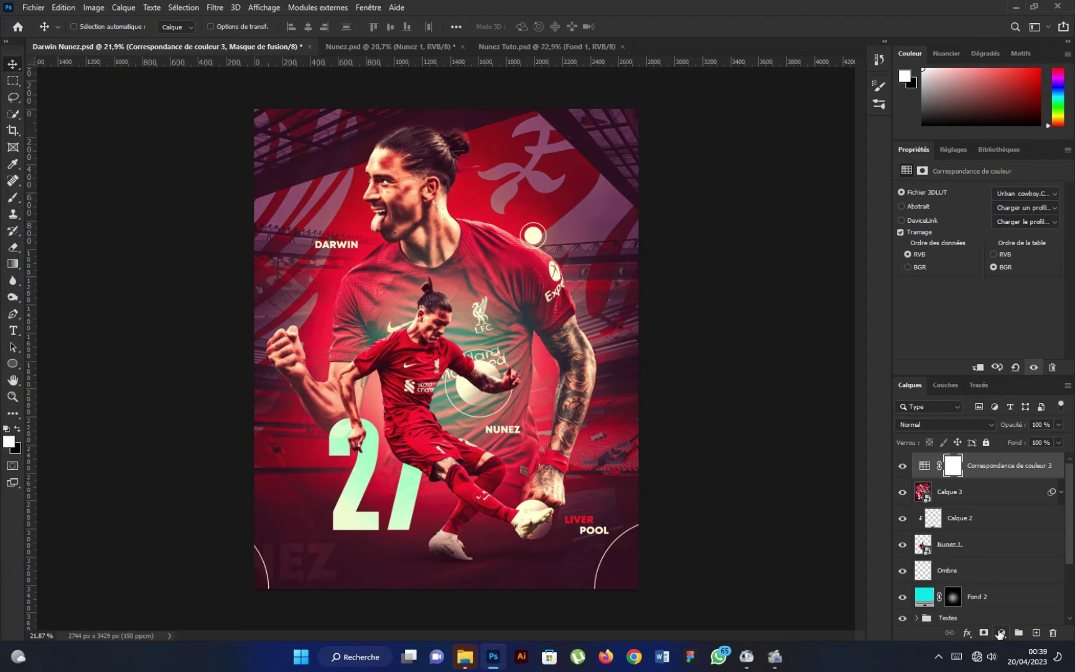
Add a second Color Lookup layer using the 2Strip look
click(1000, 633)
click(962, 562)
click(1036, 194)
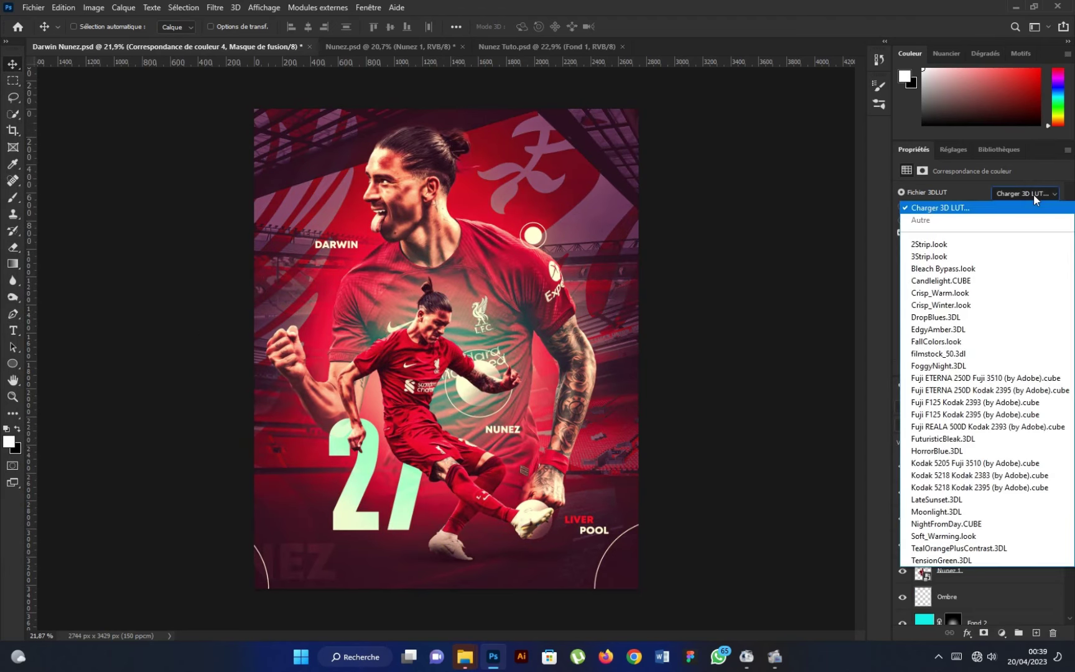
click(953, 242)
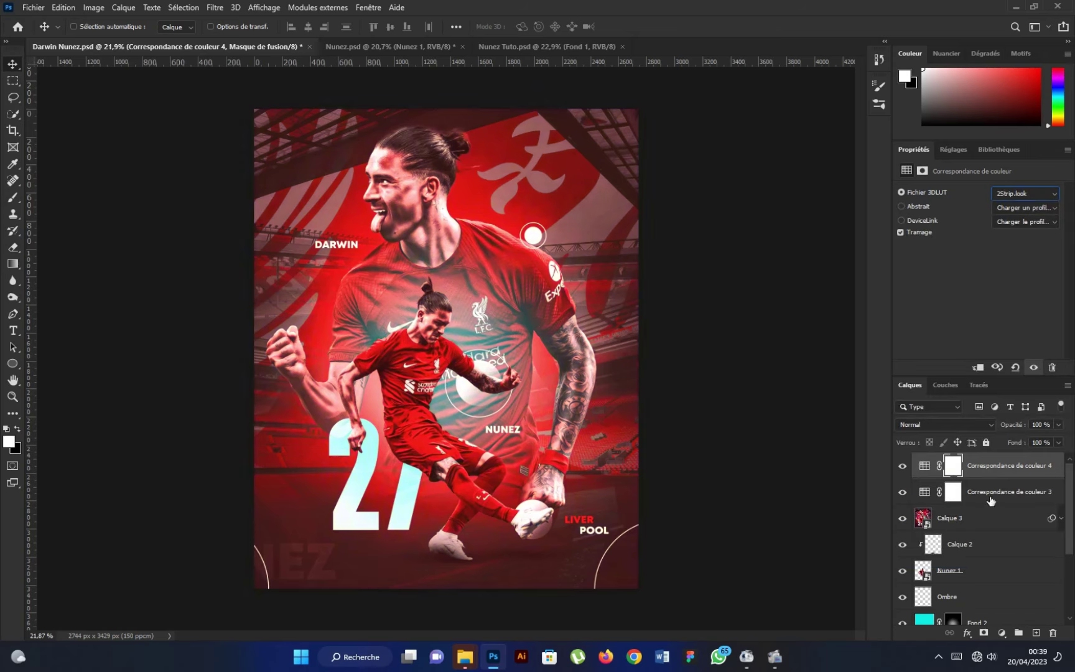
Group both lookup layers as 'CC' at 60% opacity and select its top lookup layer
shift+click(991, 502)
drag(991, 501, 1019, 633)
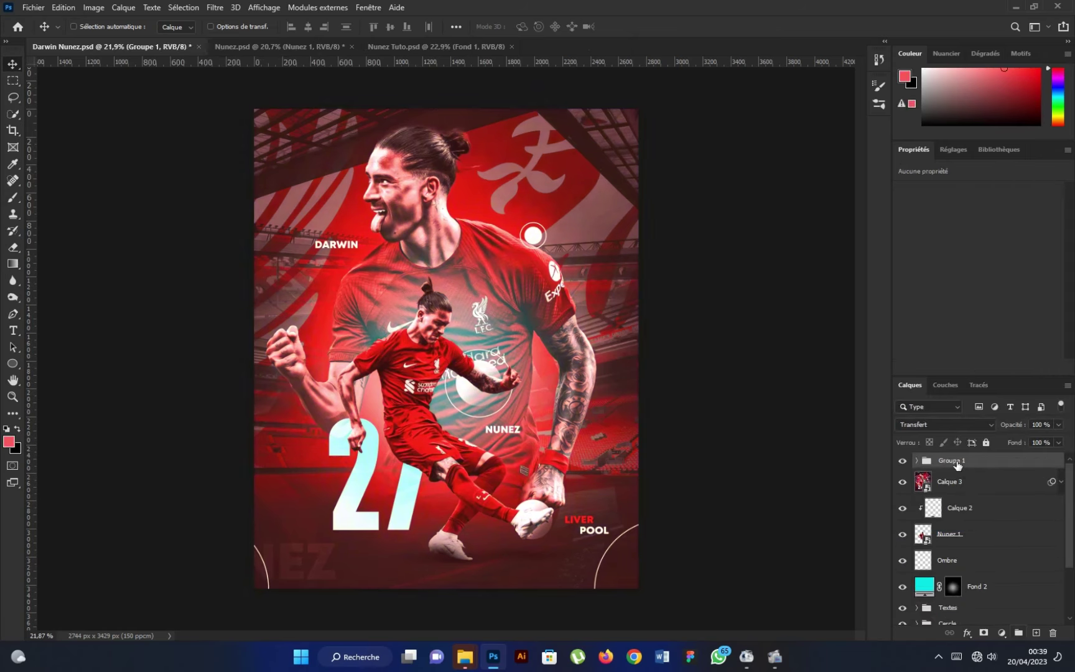
double_click(957, 462)
text(cc)
key(Return)
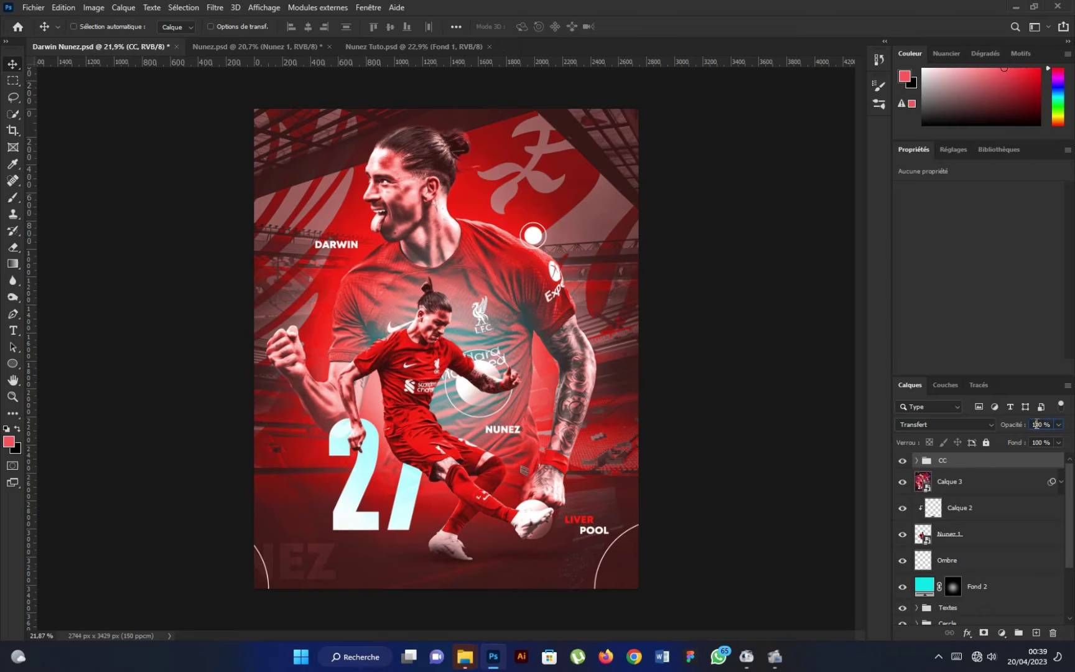
text(60)
key(Return)
click(917, 460)
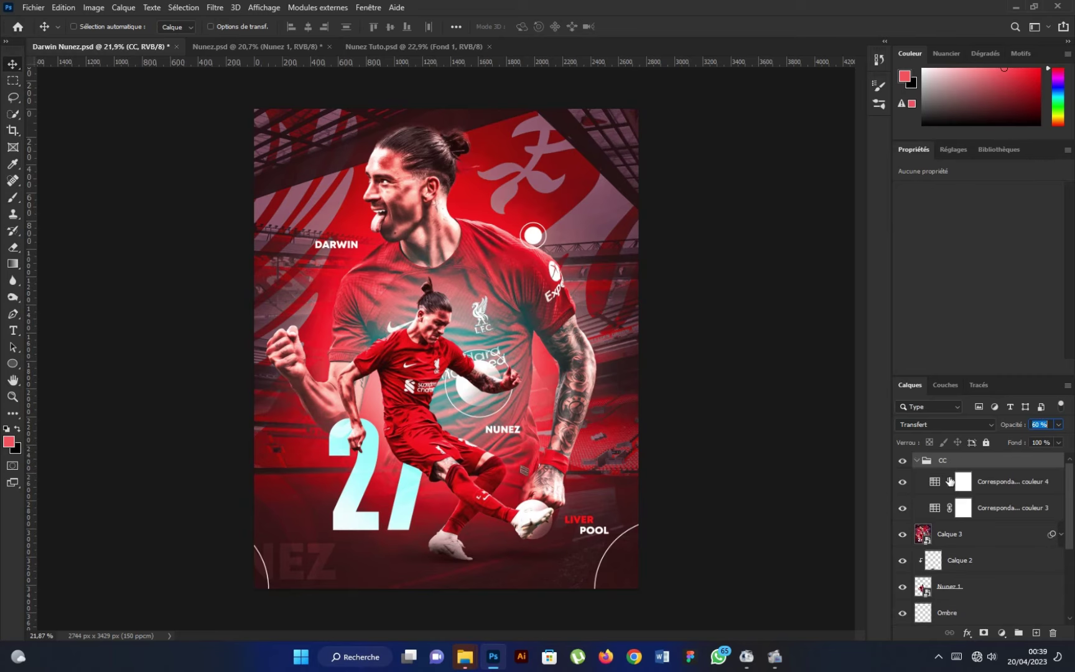
click(994, 487)
click(1000, 632)
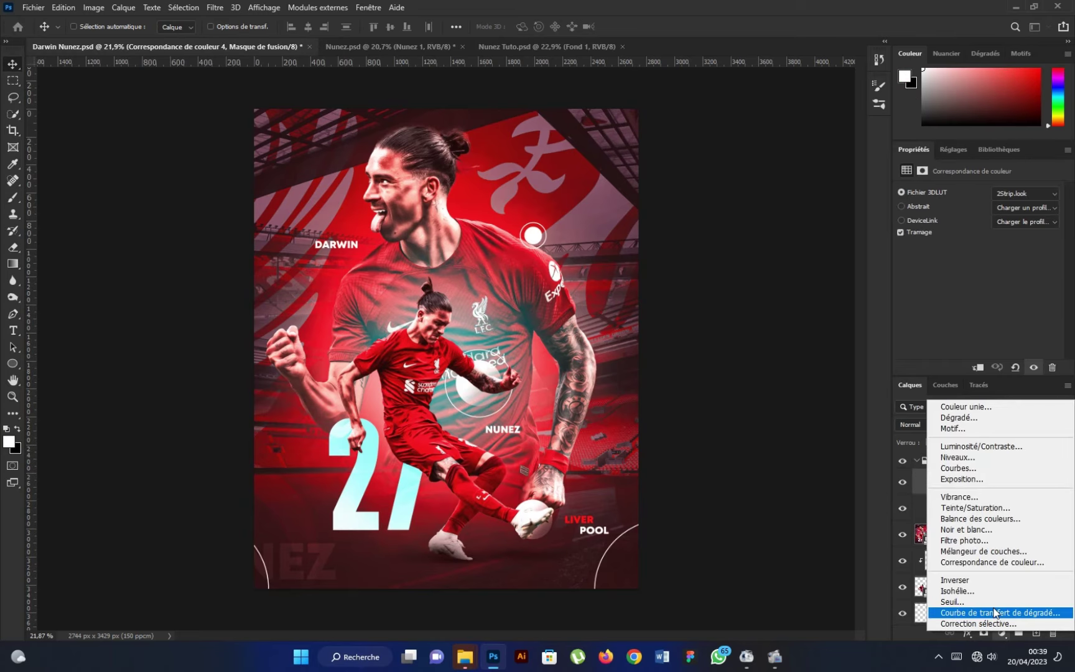
Add an inverted gradient map with a red preset, set to Teinte blending, then collapse CC
click(1000, 612)
click(913, 223)
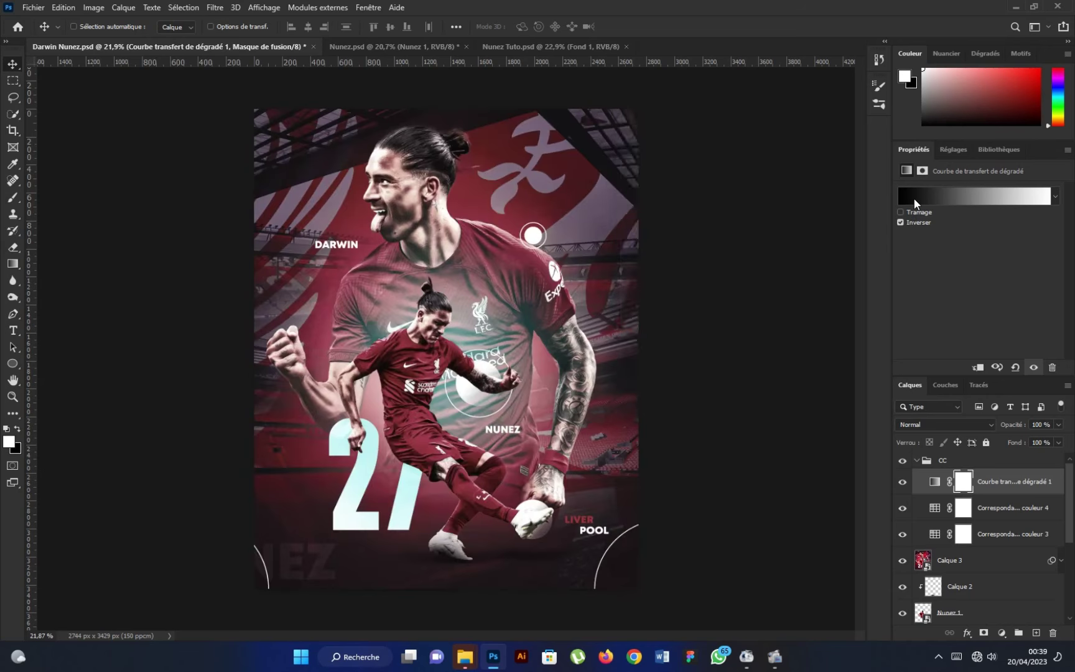
click(914, 198)
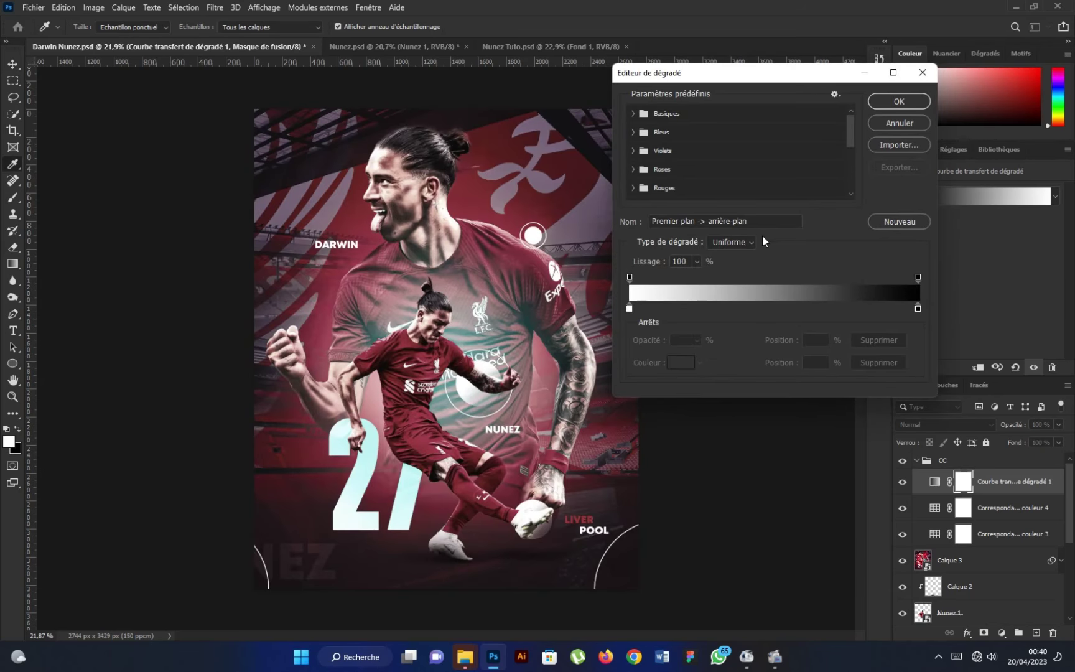
scroll(647, 176, down, 1)
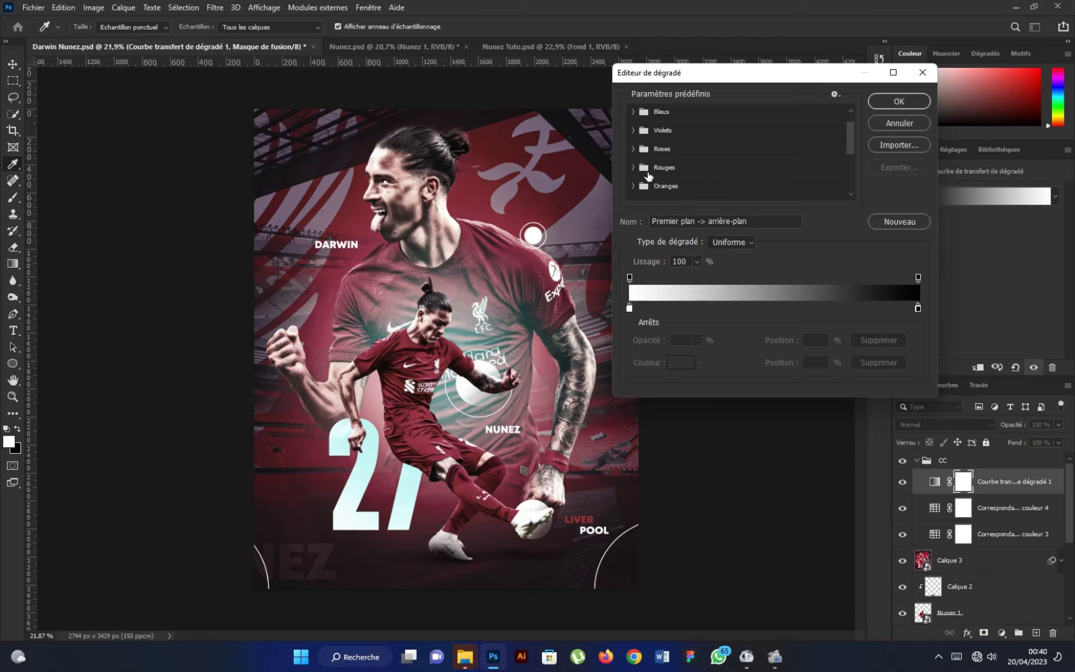
click(633, 167)
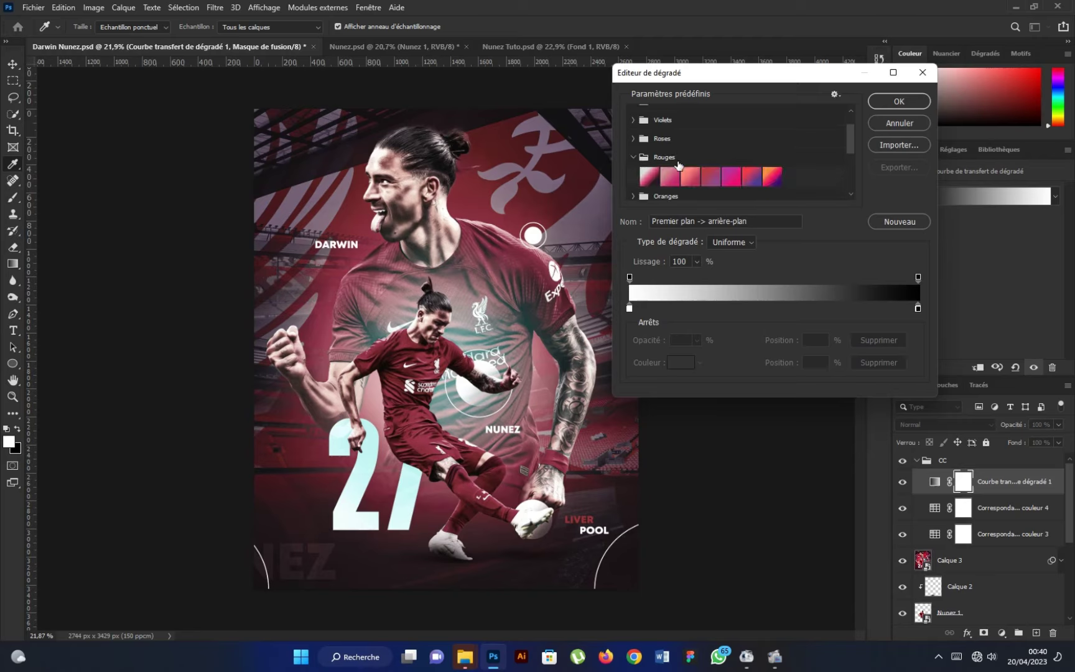
click(690, 176)
click(887, 104)
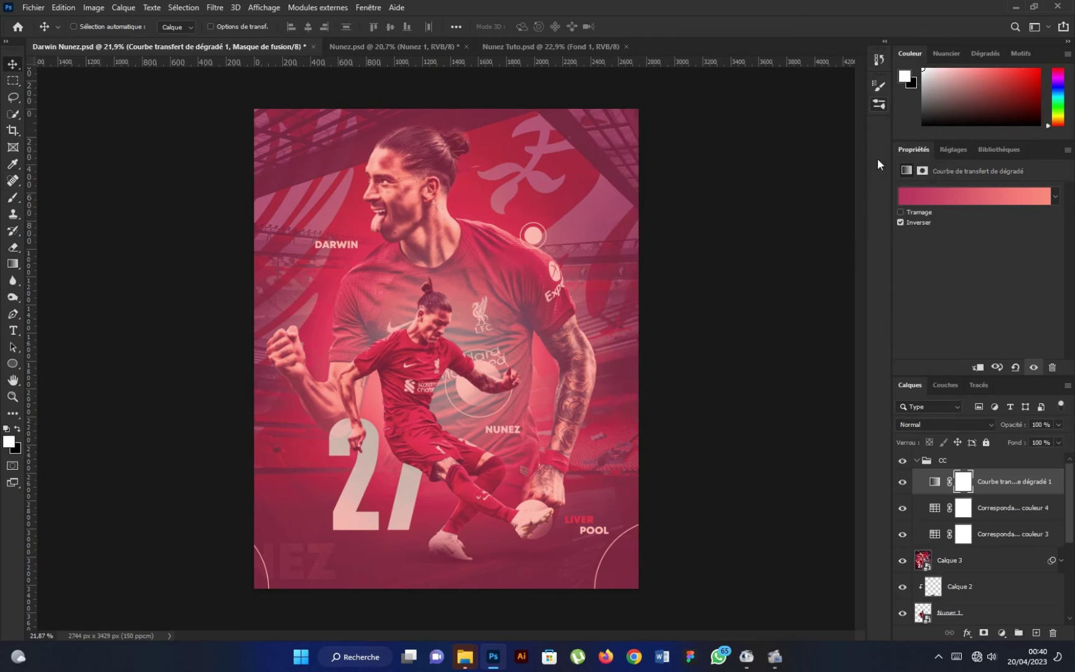
click(944, 426)
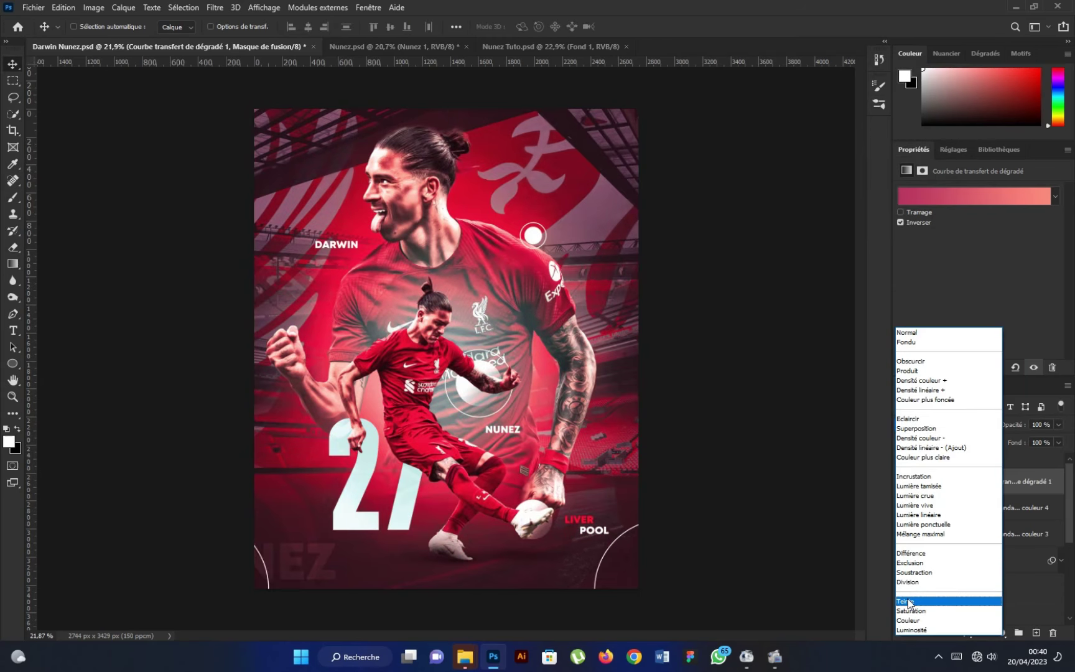
click(908, 602)
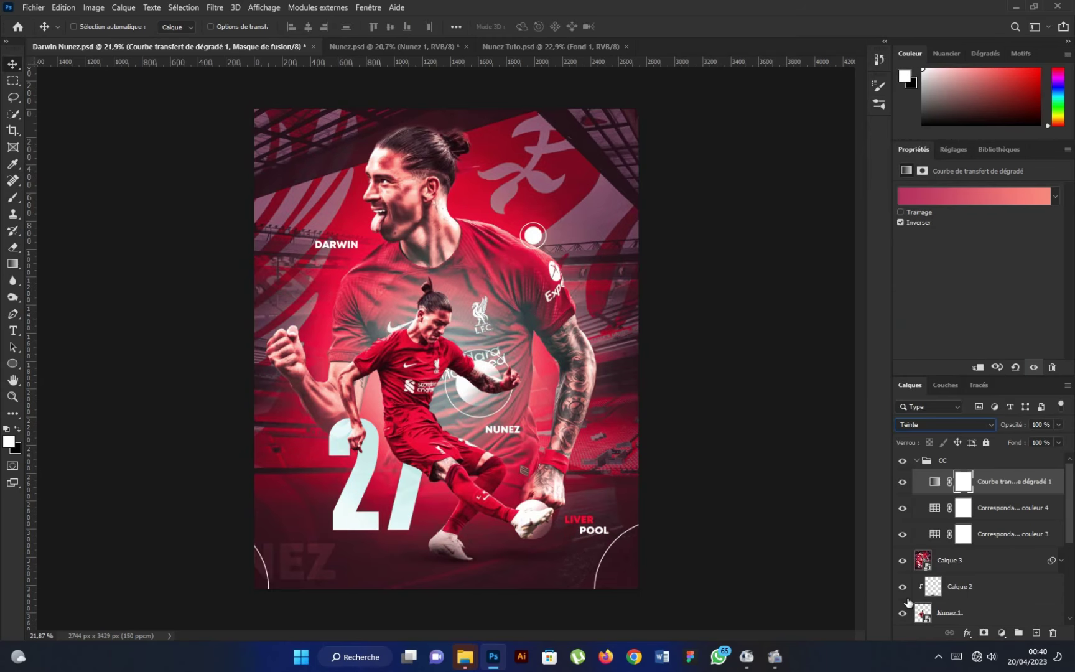
click(918, 461)
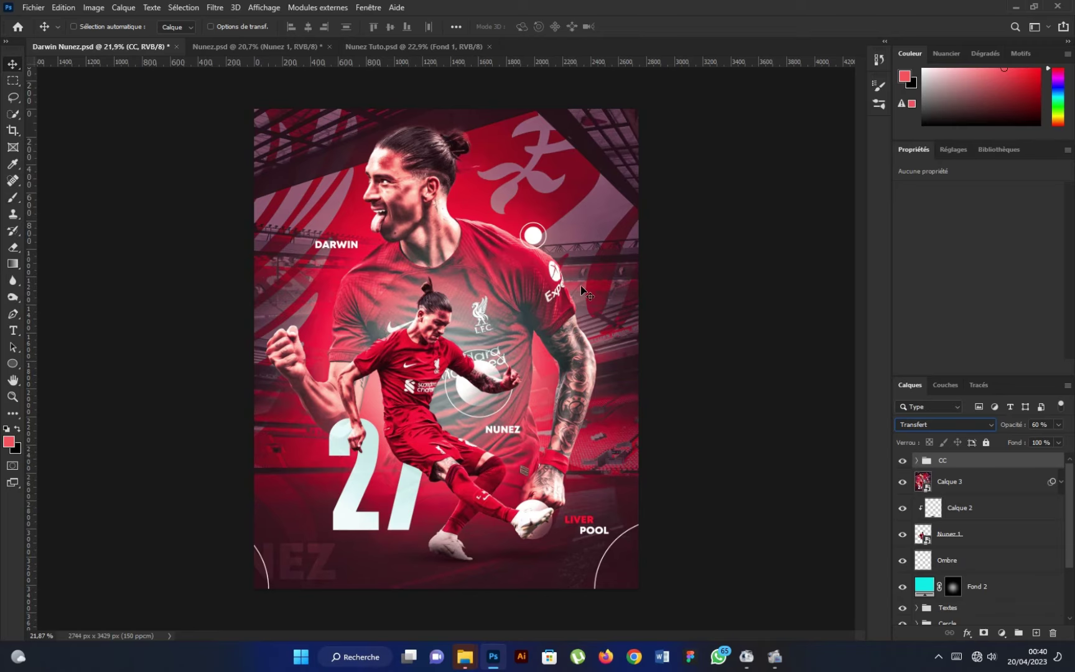